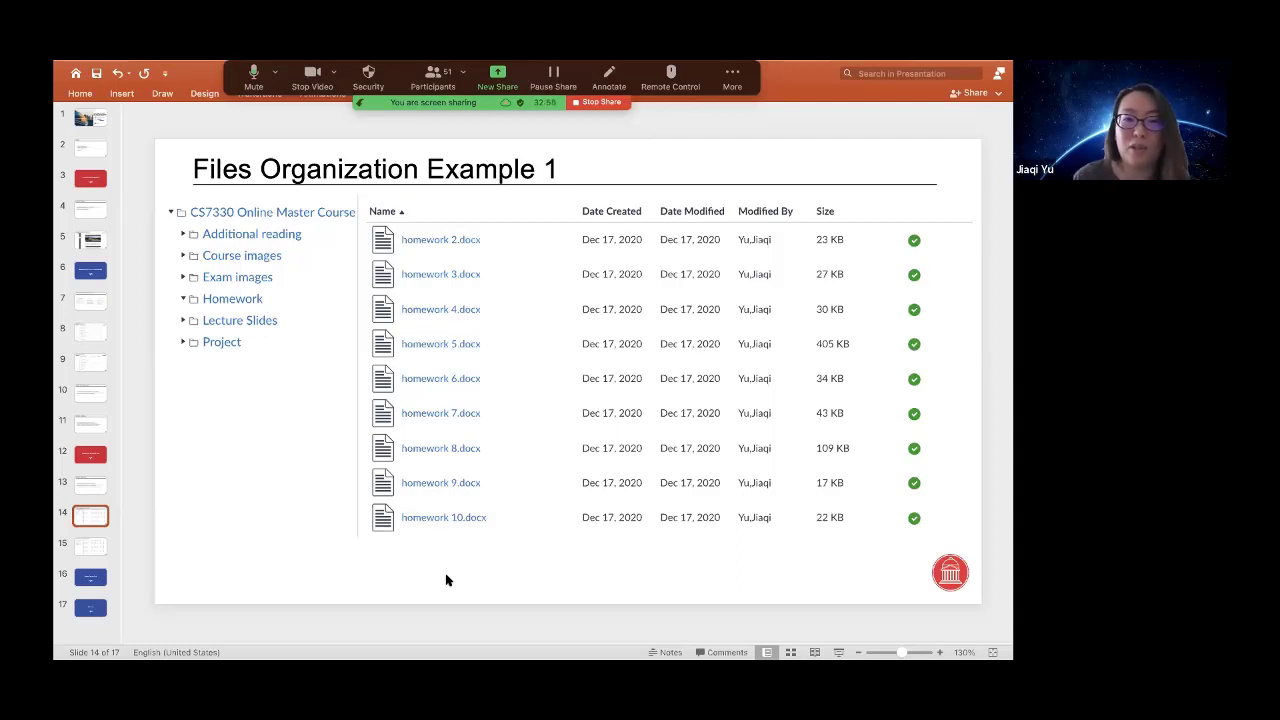
- Review the Files Organization Example and Important Reminders slides, and return to the Three Ways to Organize Your Modules slide
left_click(91, 547)
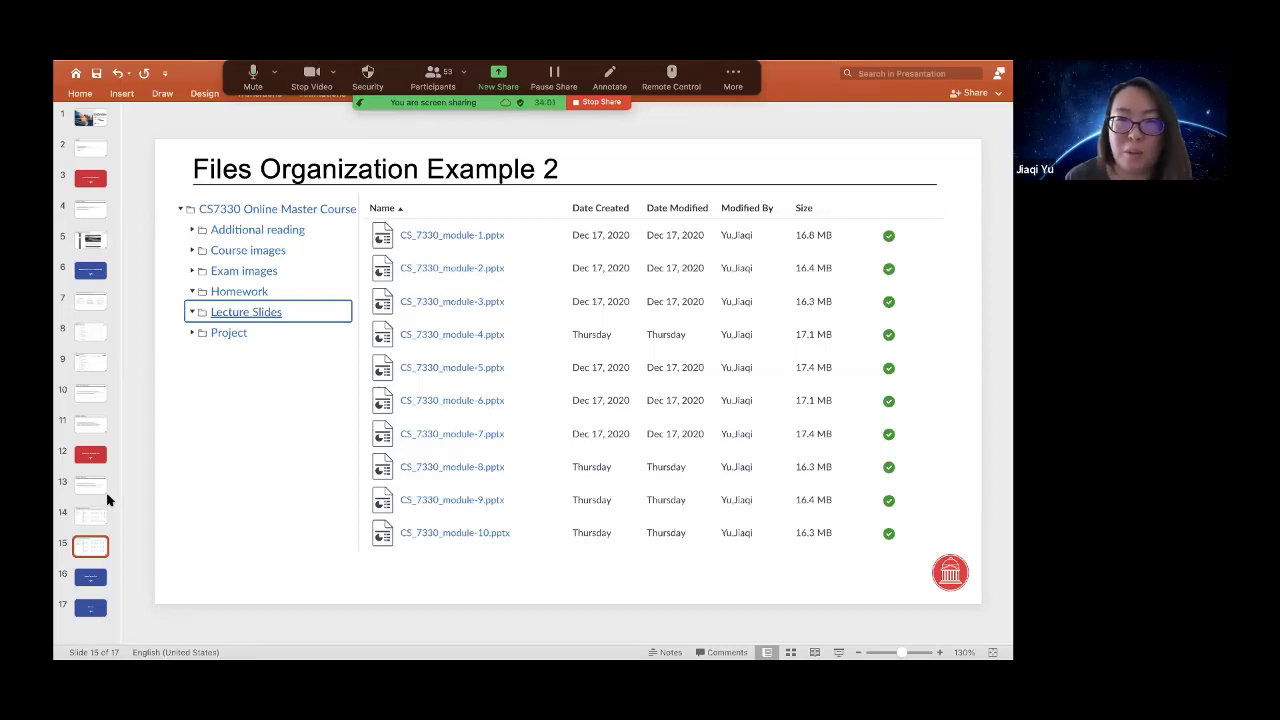
left_click(106, 494)
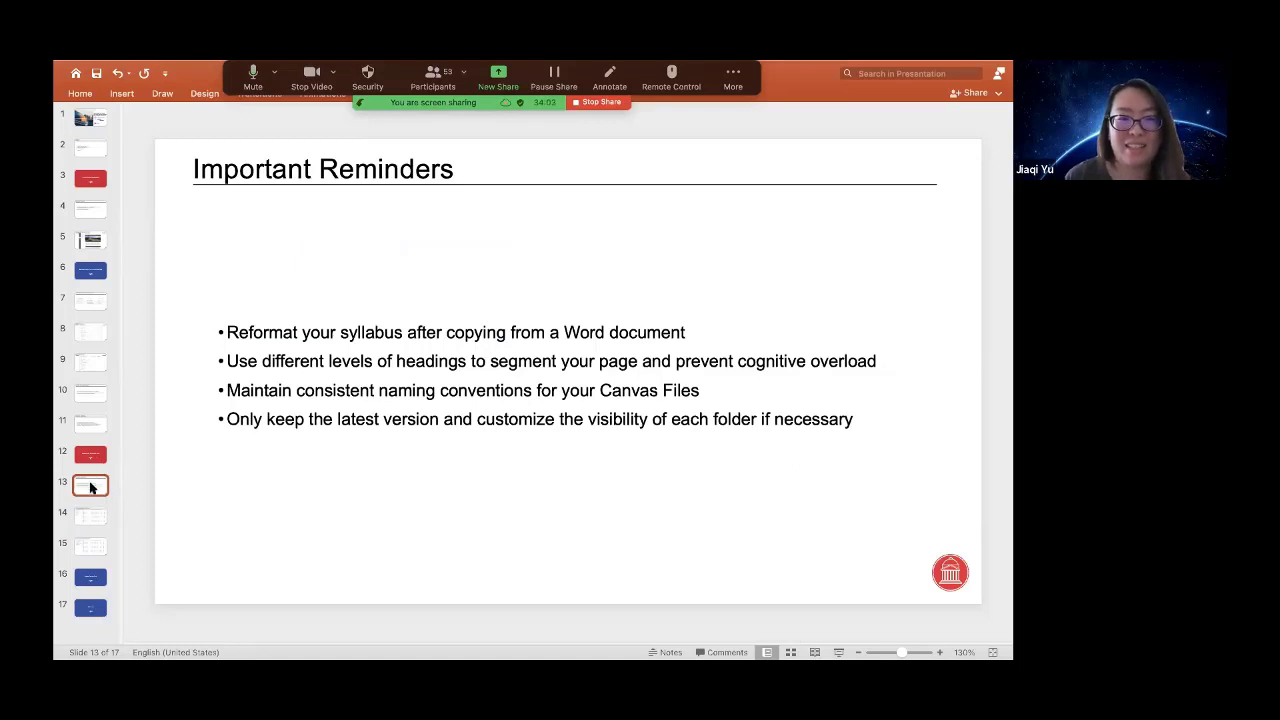
left_click(91, 514)
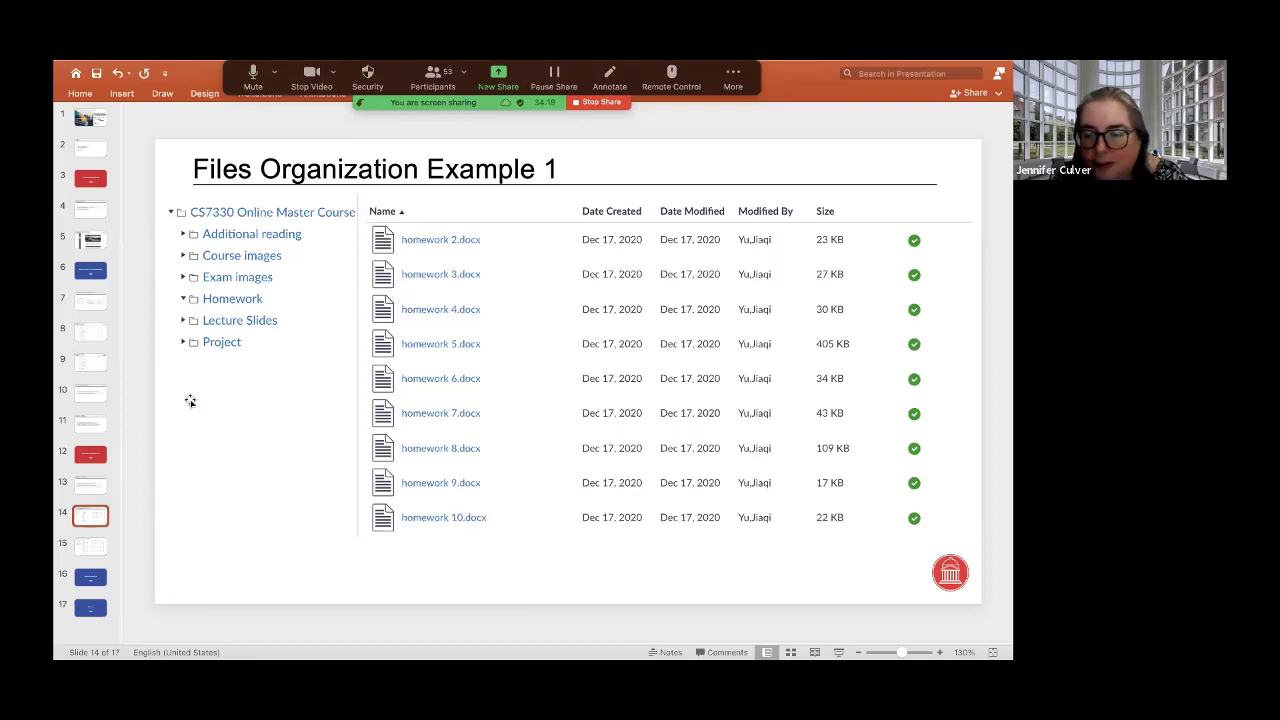
left_click(86, 487)
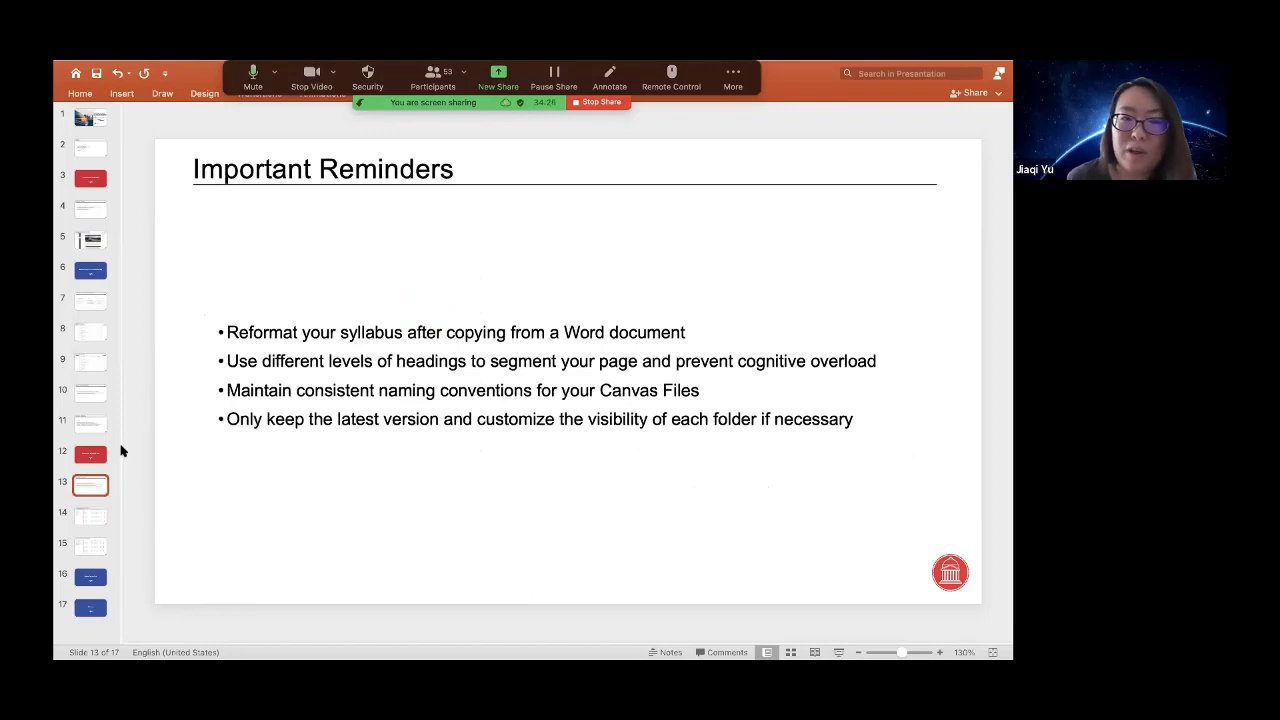
left_click(89, 456)
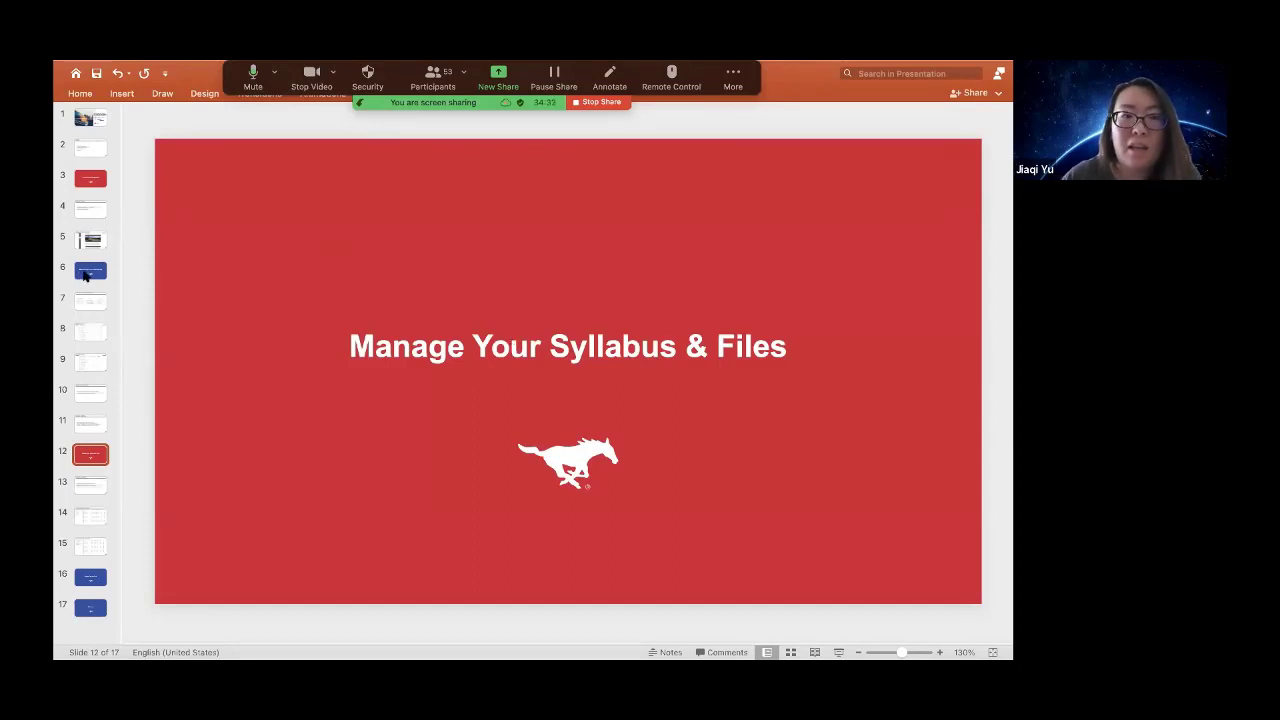
left_click(84, 300)
left_click(87, 275)
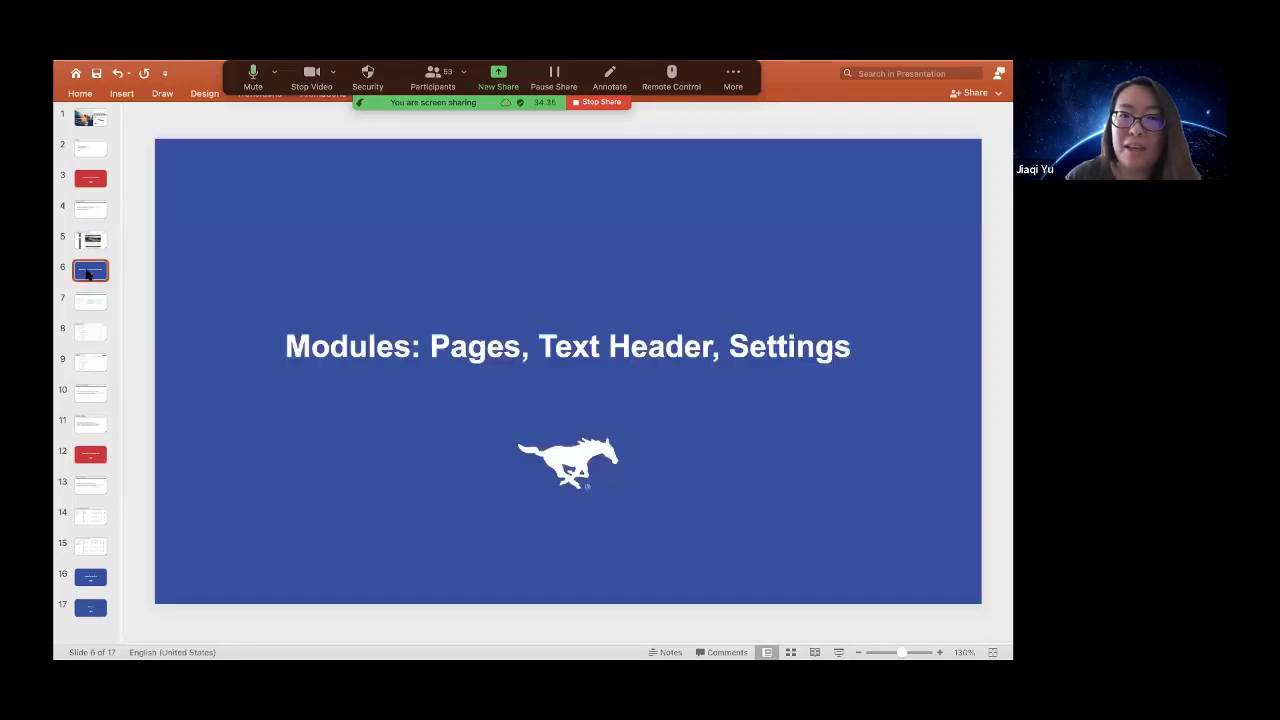
left_click(87, 300)
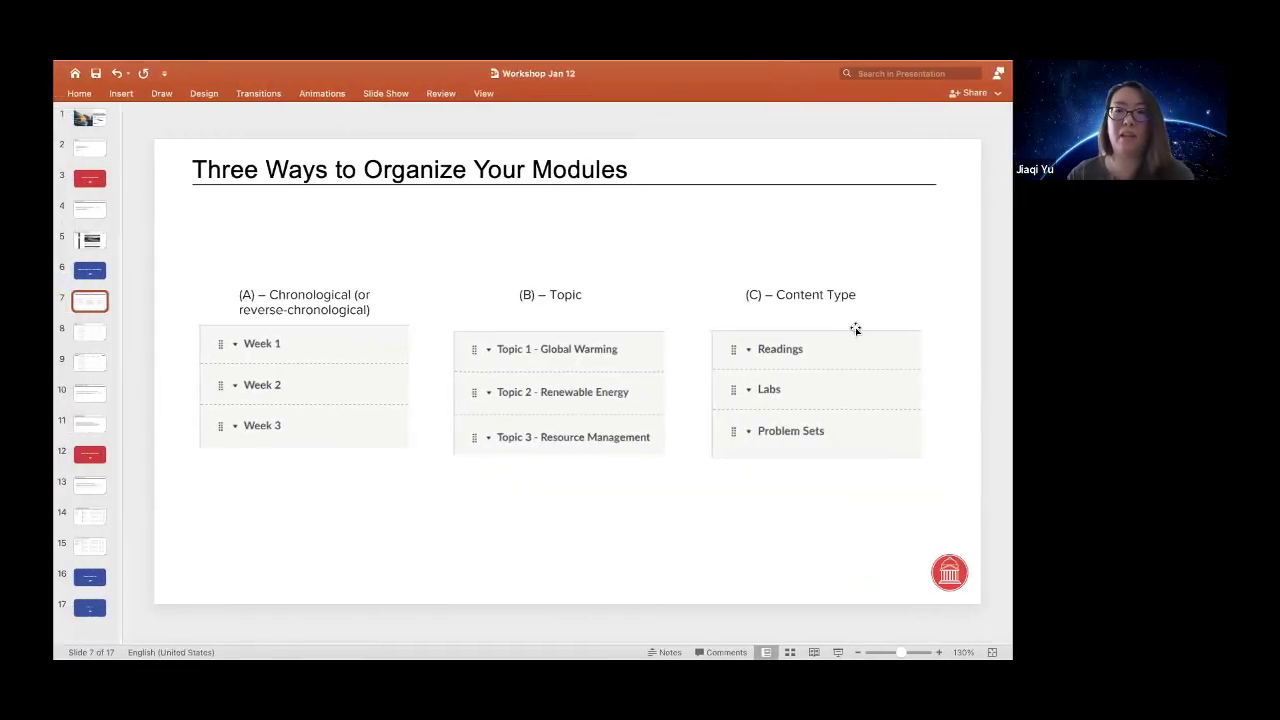
- Switch to the Canvas sandbox course in the browser and examine the structure of its existing modules
key("super+Tab")
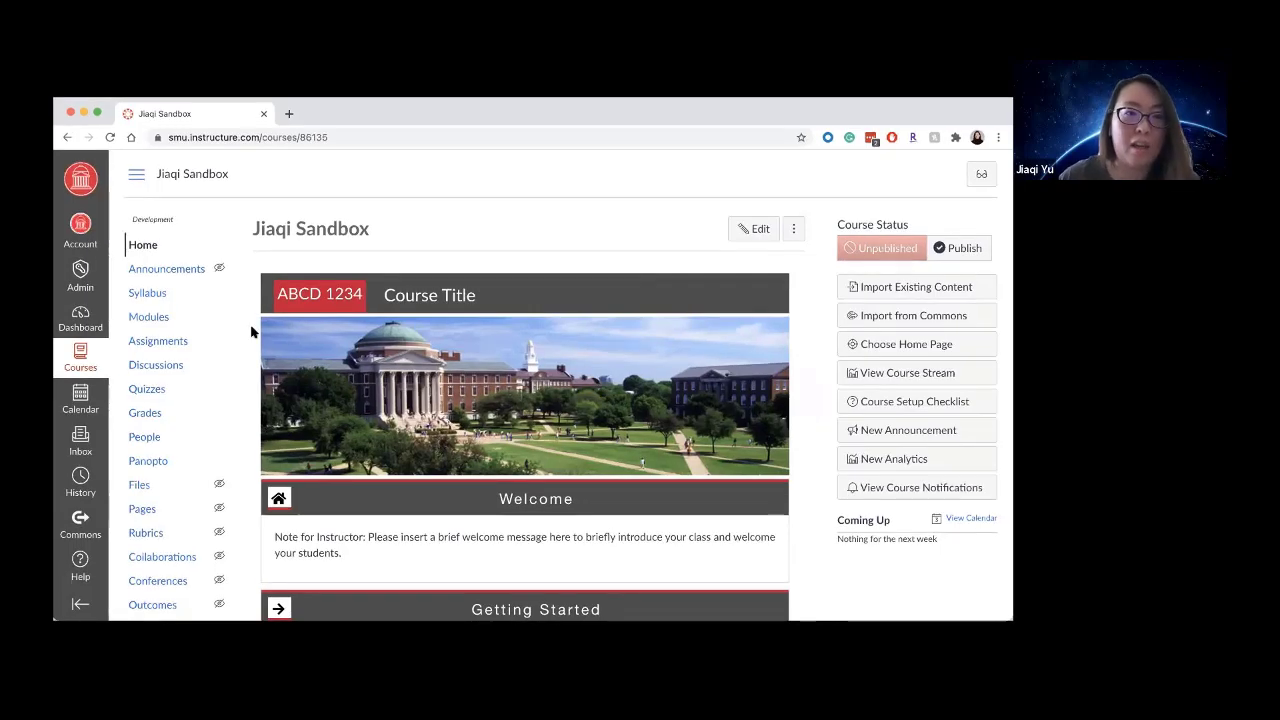
left_click(150, 323)
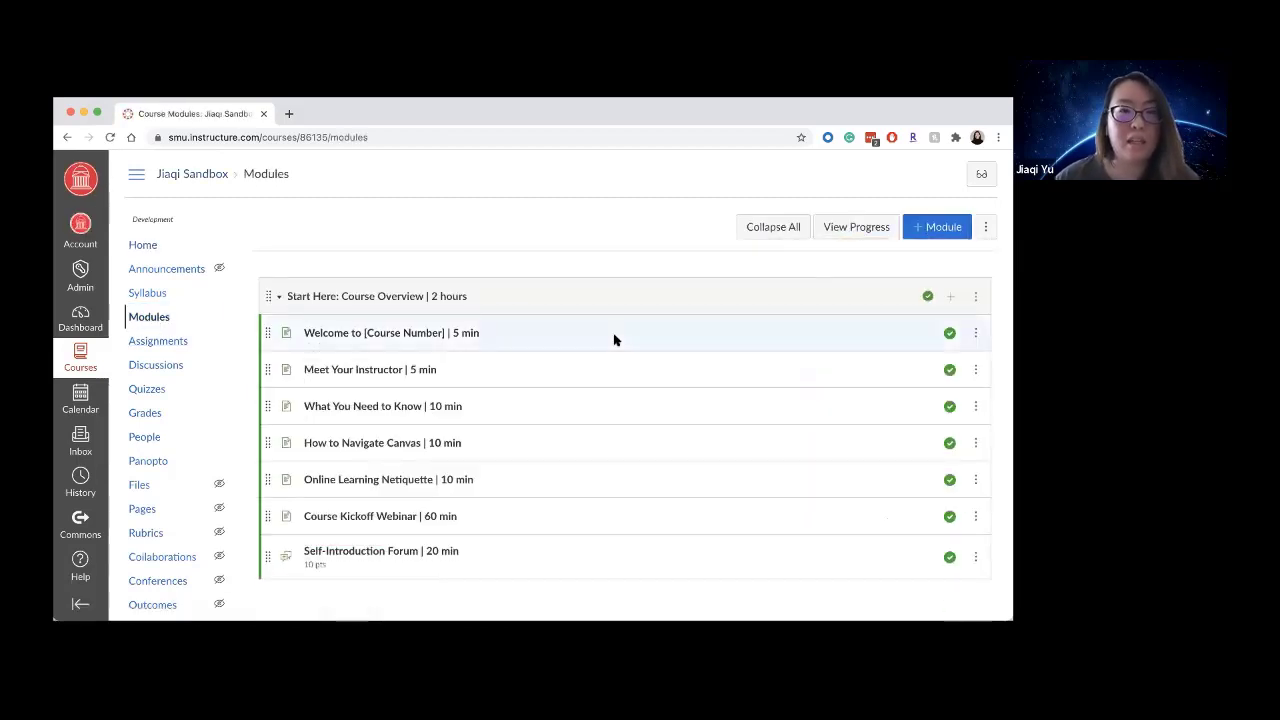
scroll(717, 508, "down", 2)
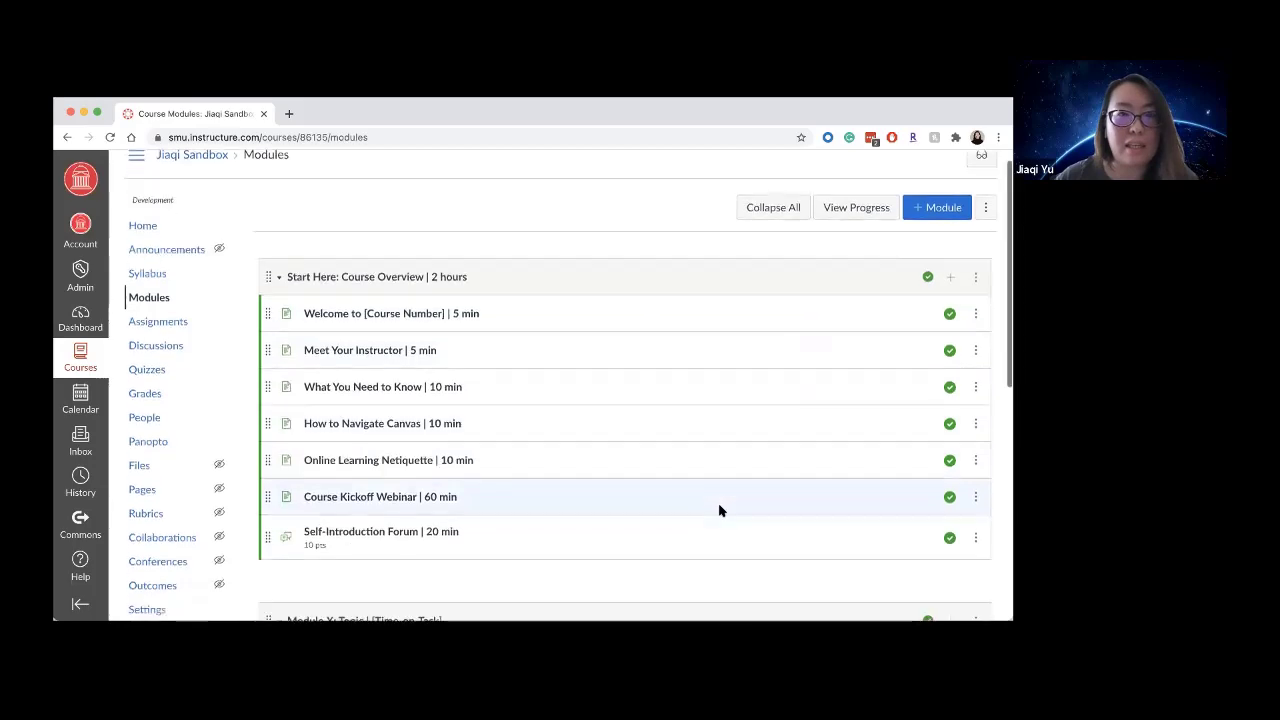
scroll(719, 510, "down", 5)
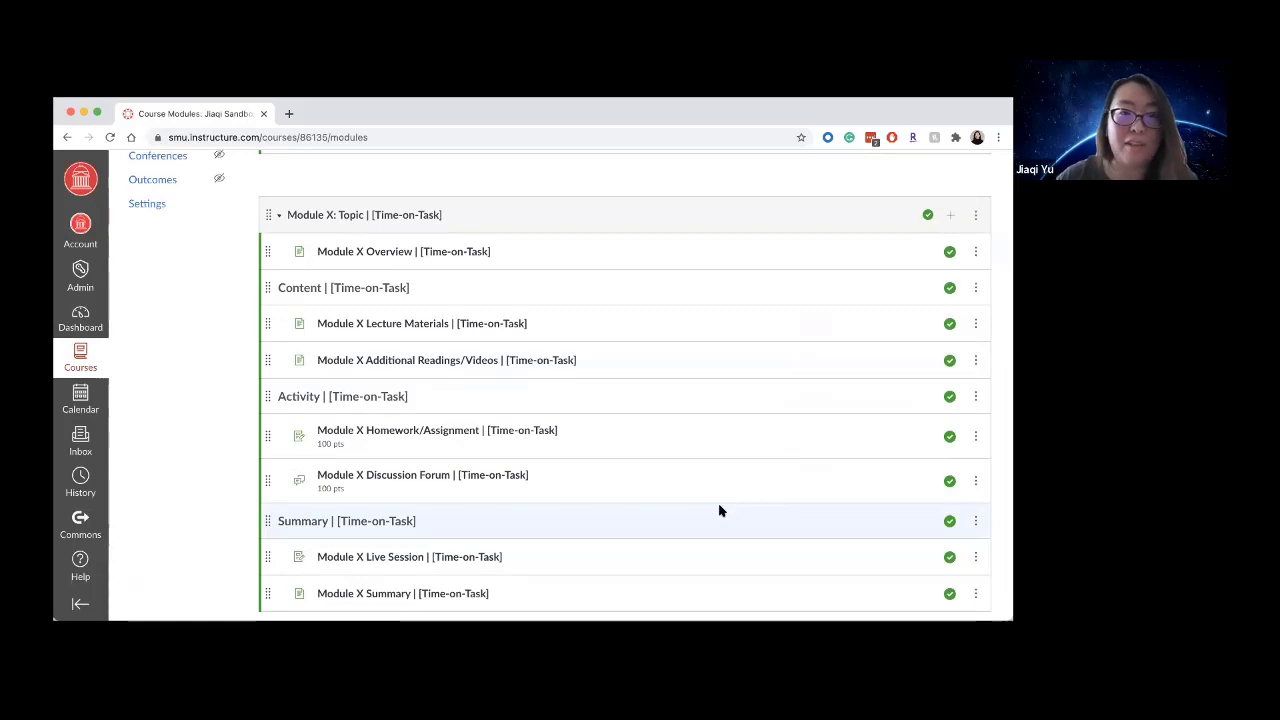
scroll(719, 510, "up", 3)
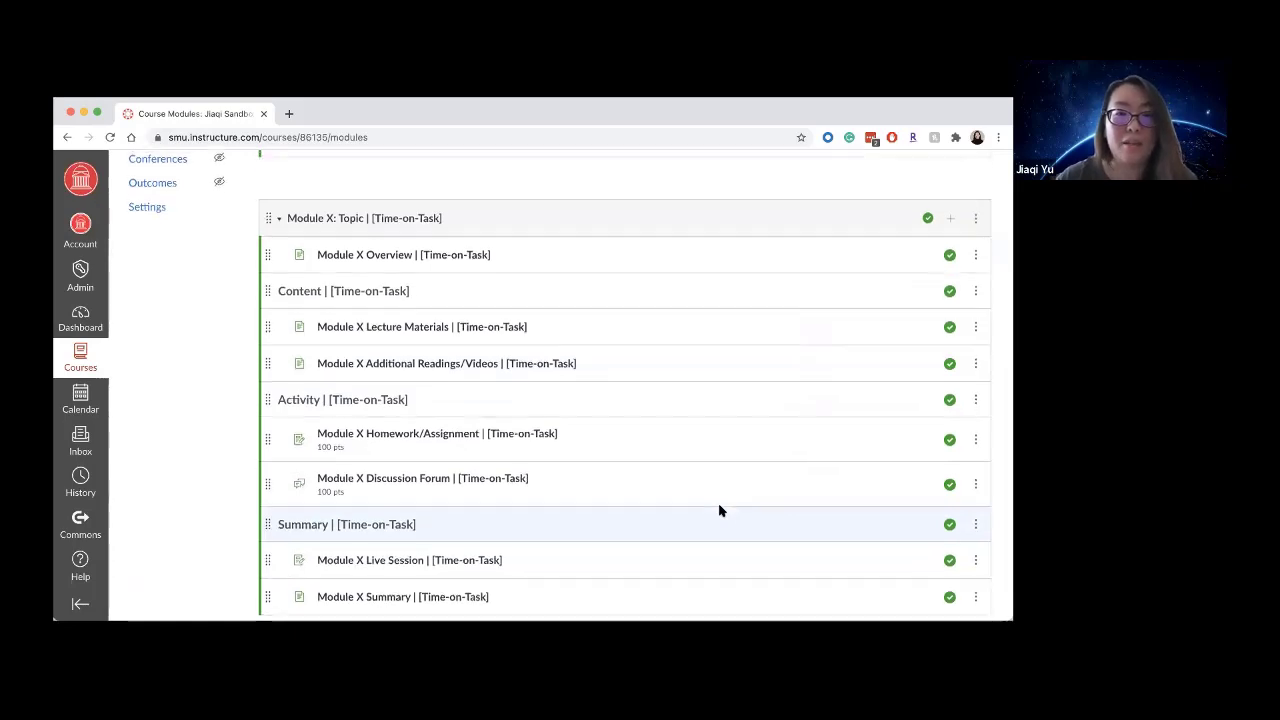
scroll(719, 510, "up", 4)
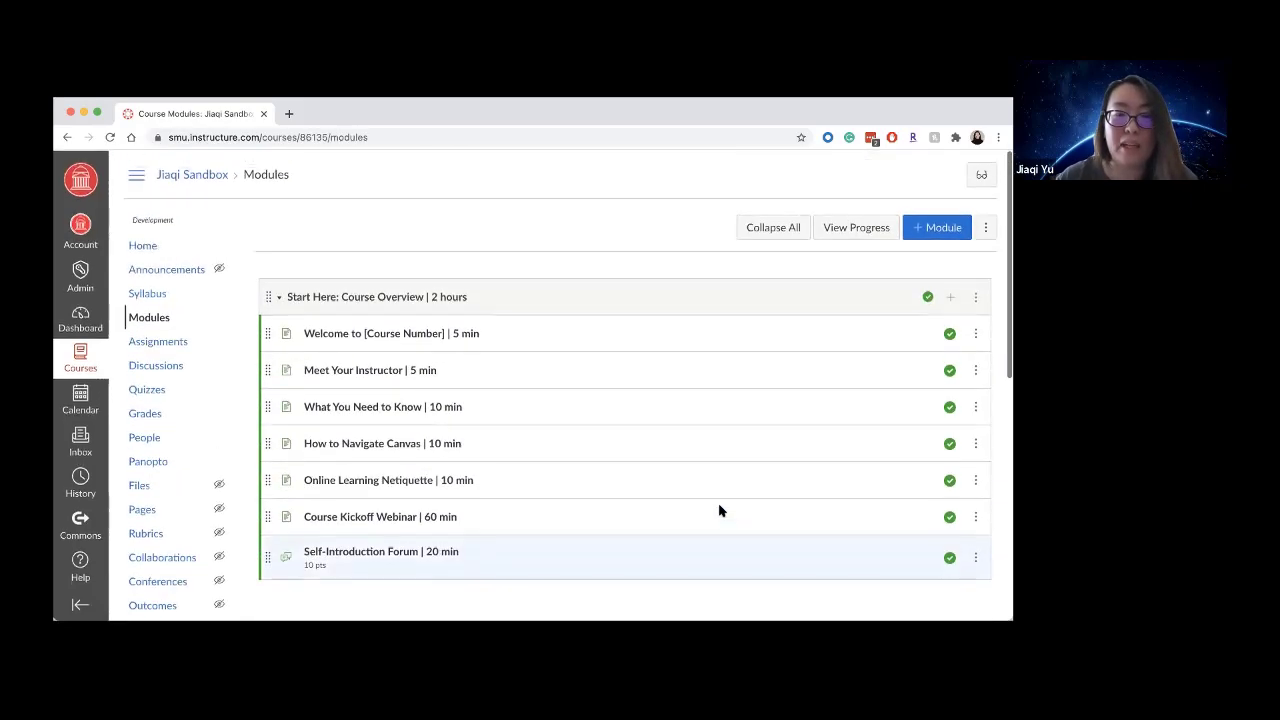
- Add a new module named "Module 1: Topic" to the course
left_click(940, 228)
left_click(545, 318)
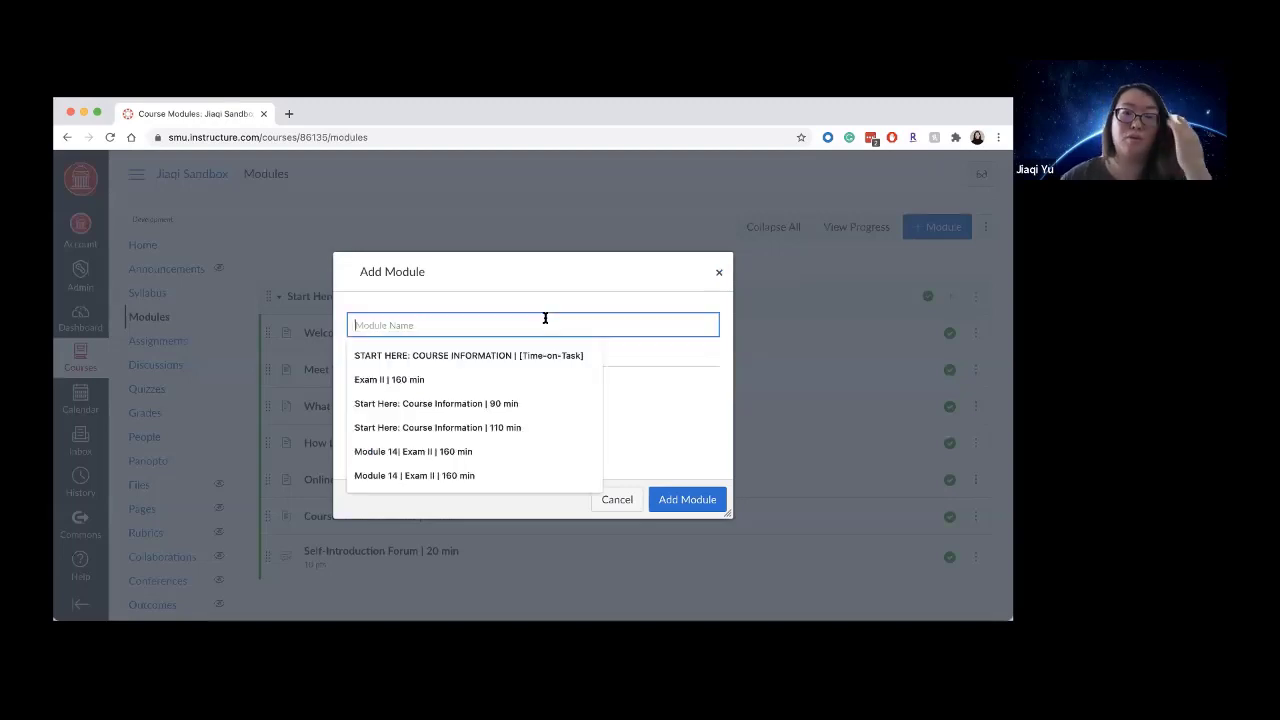
type("Module ")
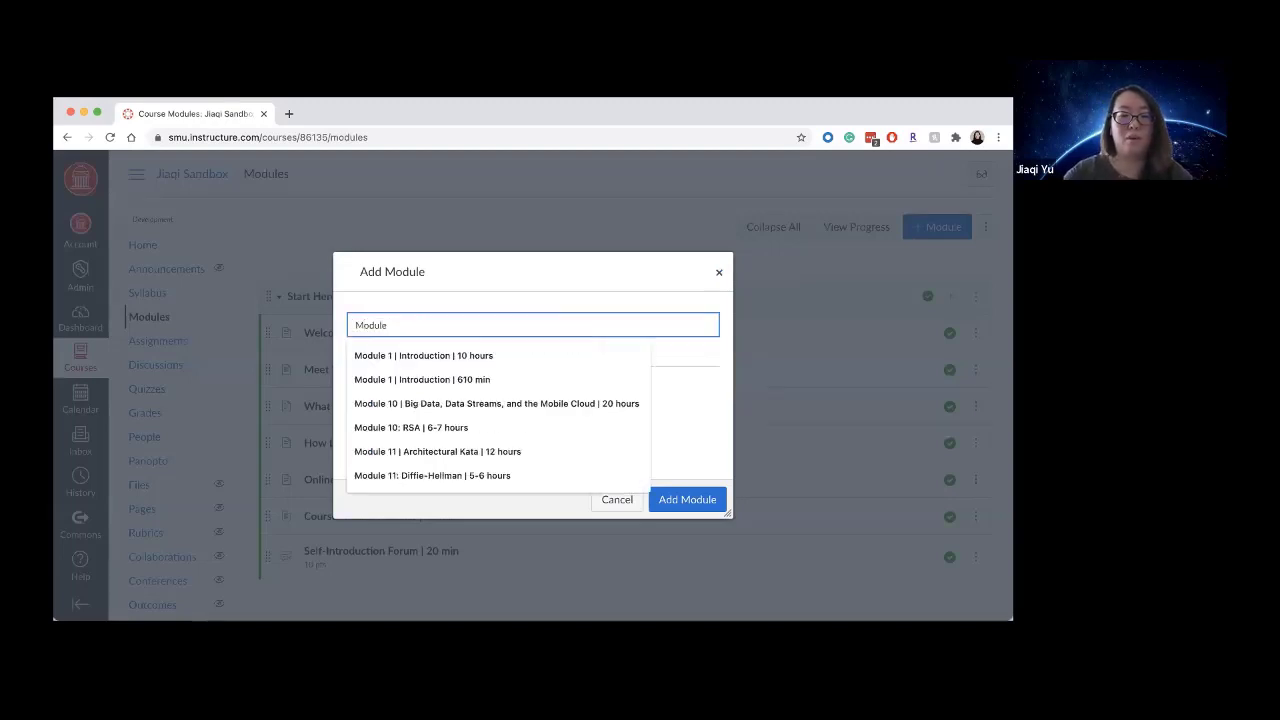
type("1")
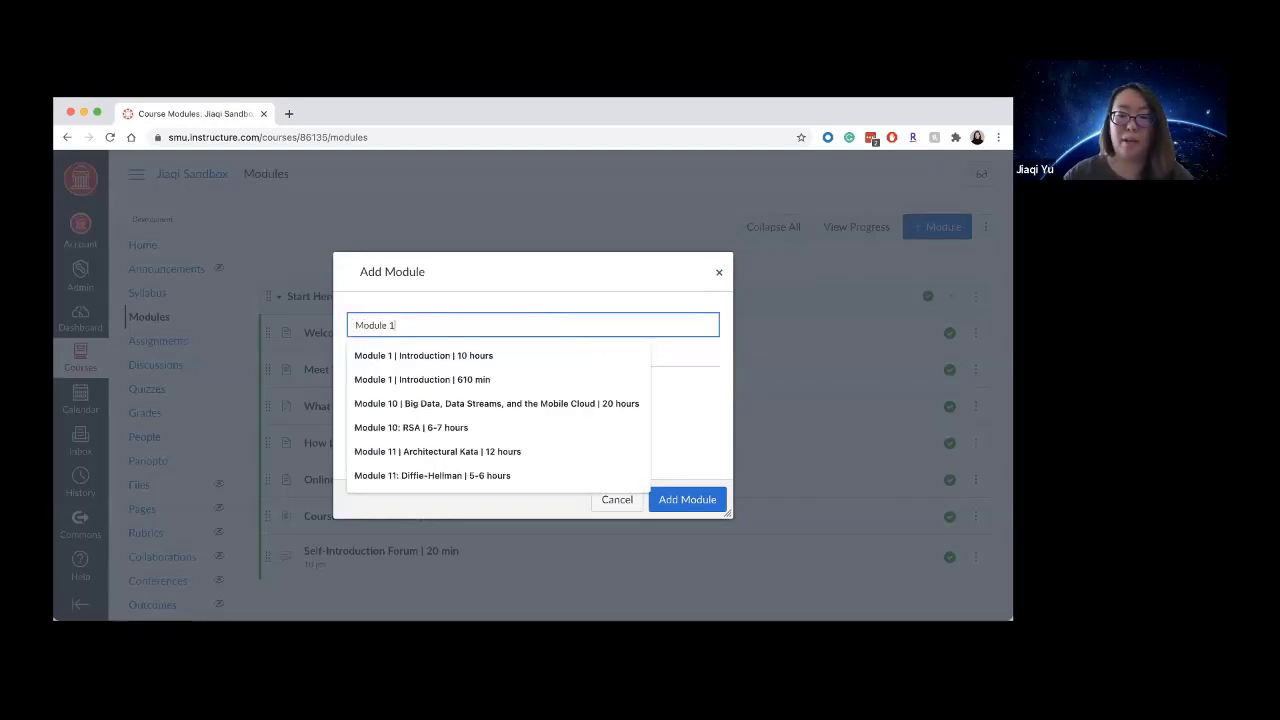
type(": Topic")
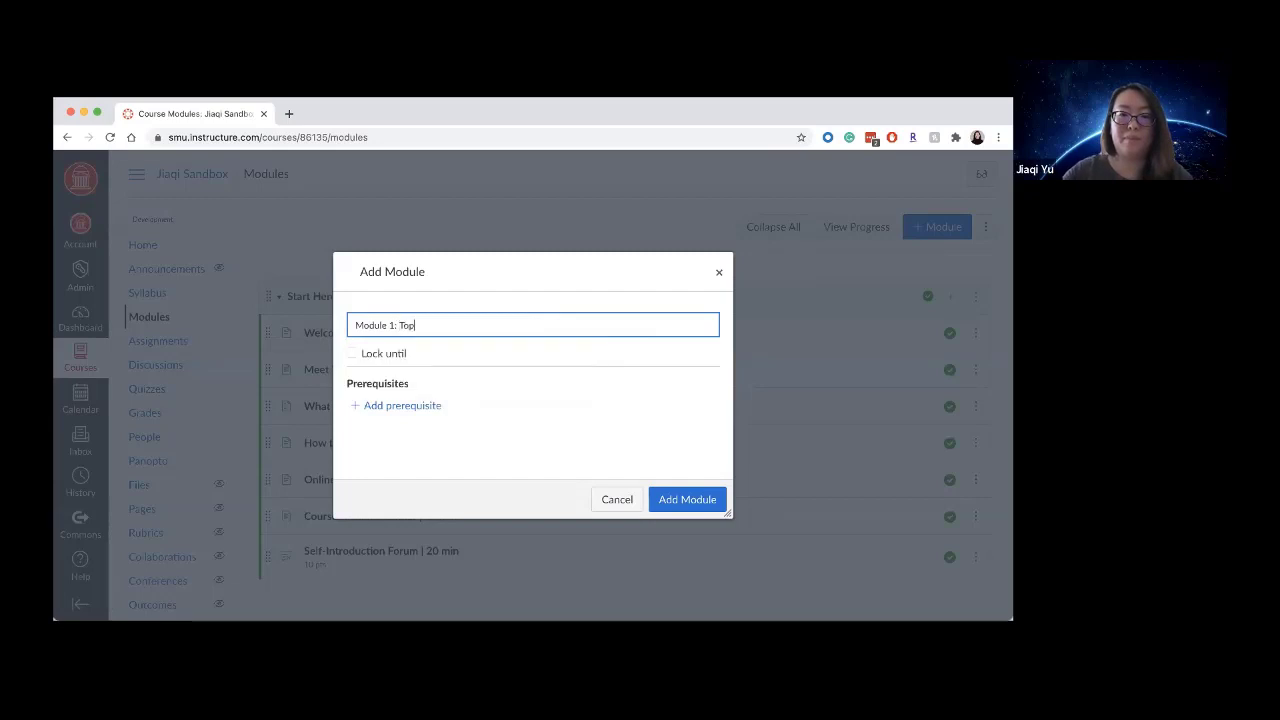
left_click(686, 502)
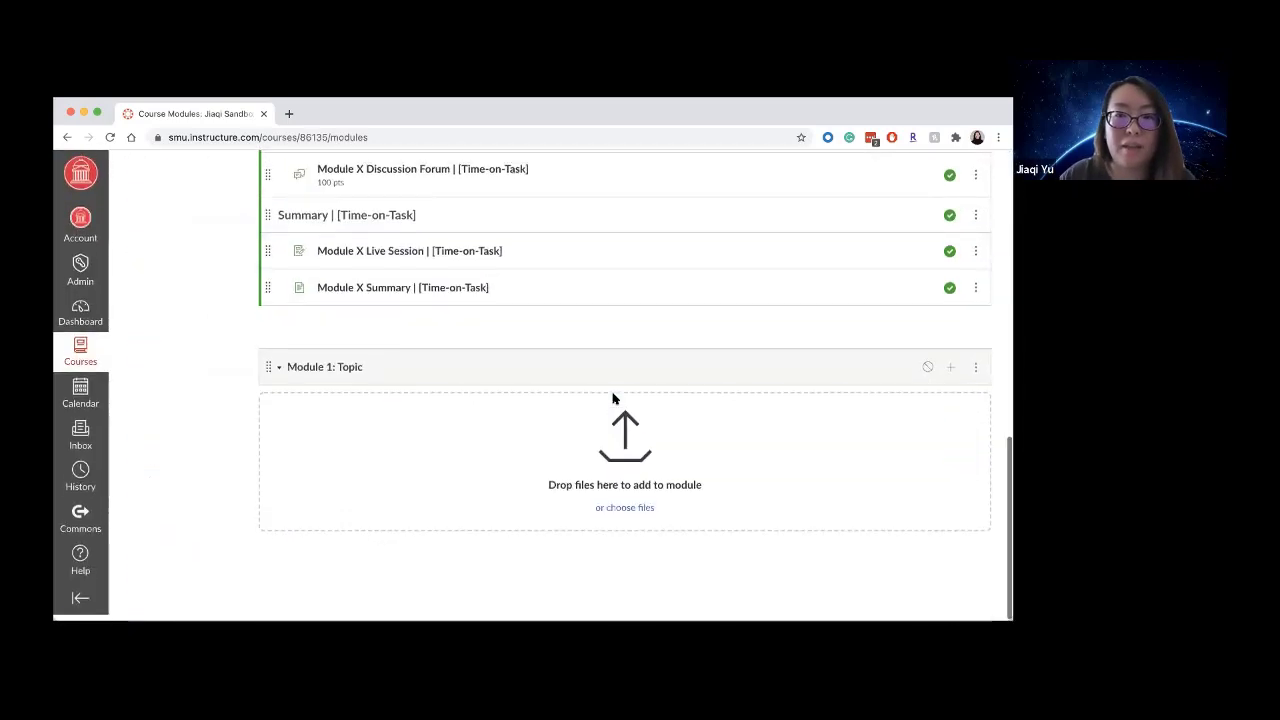
- Reorder the Module 1: Topic module to the start of the module list, above Start Here: Course Overview
left_click_drag(267, 372, 277, 218)
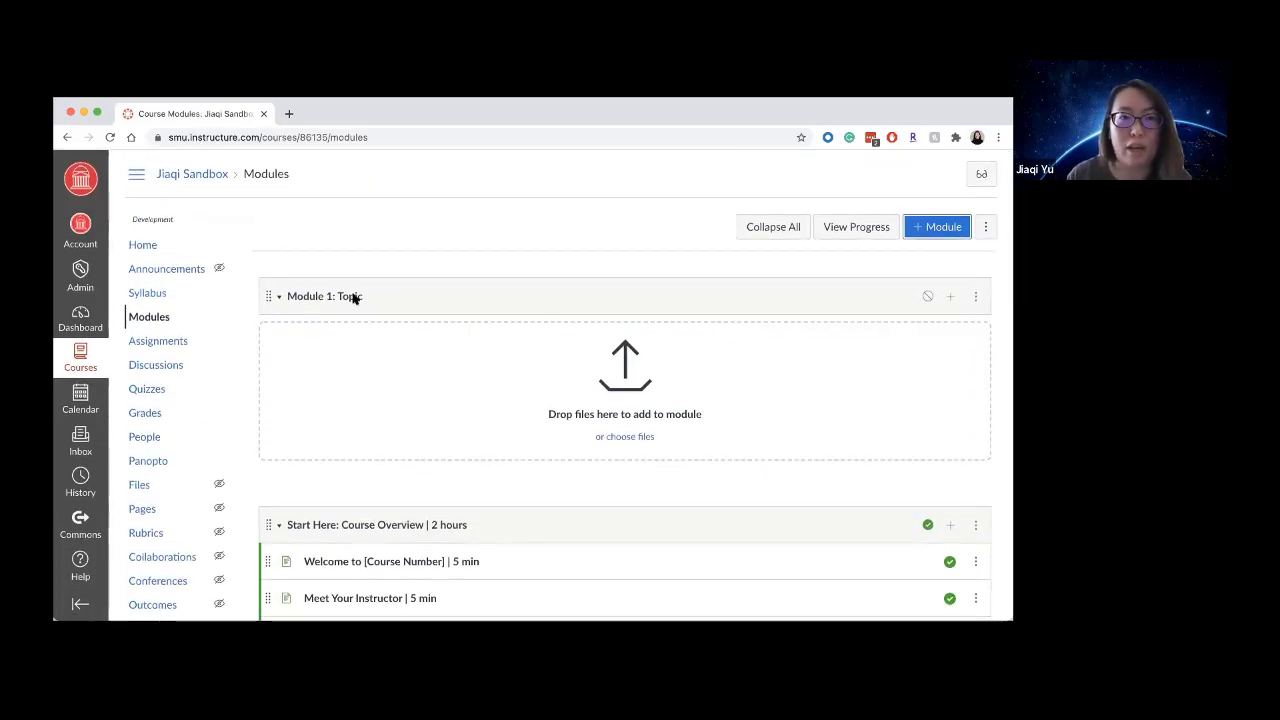
mouse_move(268, 305)
left_mouse_down()
mouse_move(263, 463)
mouse_move(257, 317)
mouse_move(280, 302)
left_mouse_up()
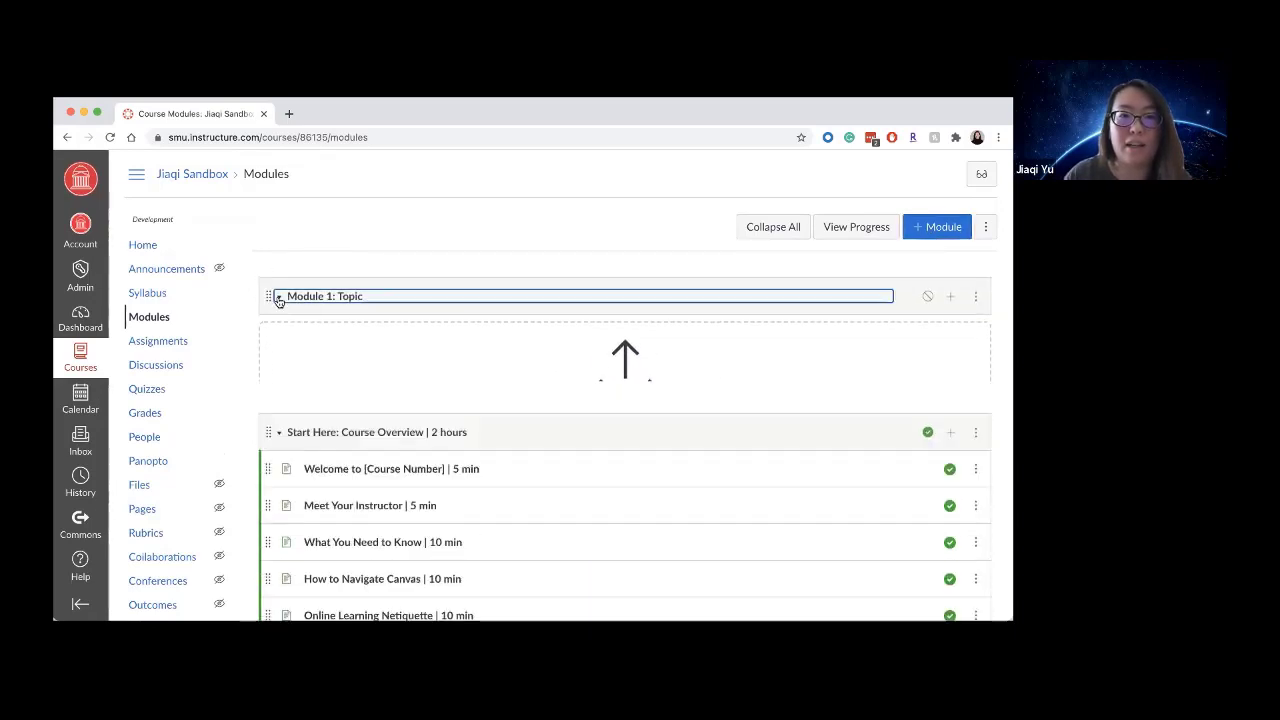
- Examine the Move Module placement options for Module 1: Topic, including Before with its list of reference modules, without moving it
left_click(977, 294)
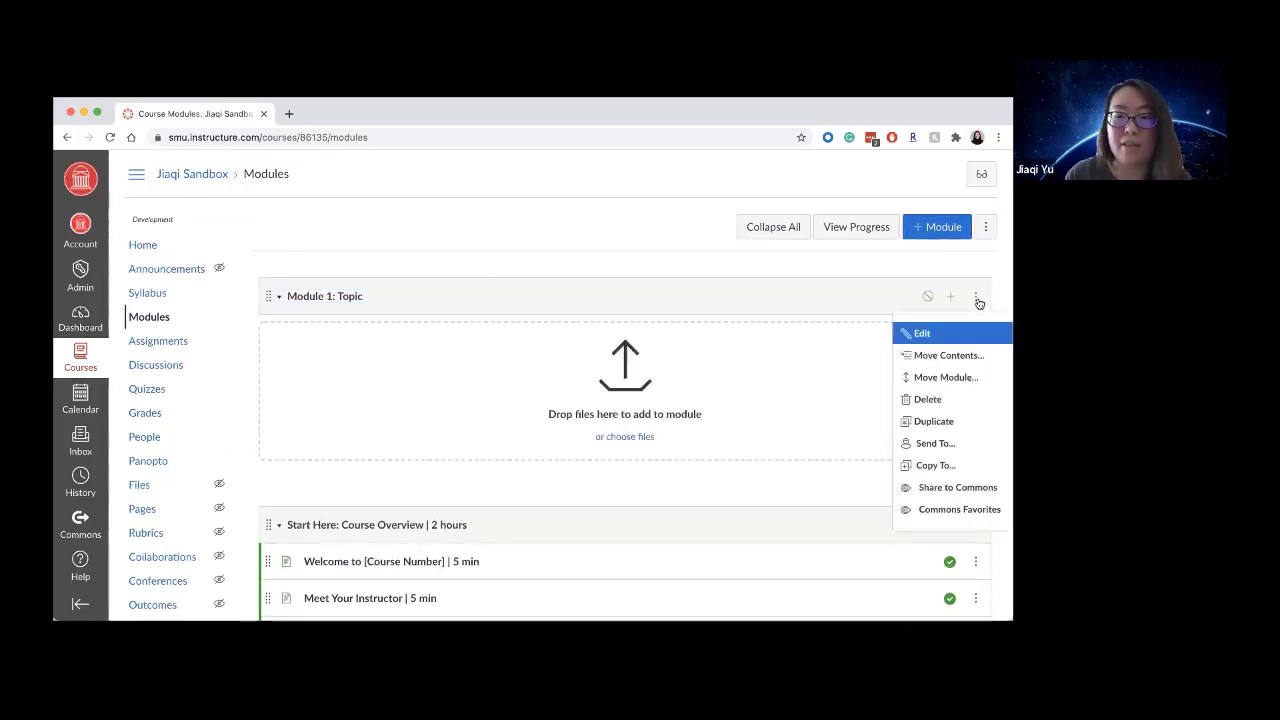
left_click(945, 377)
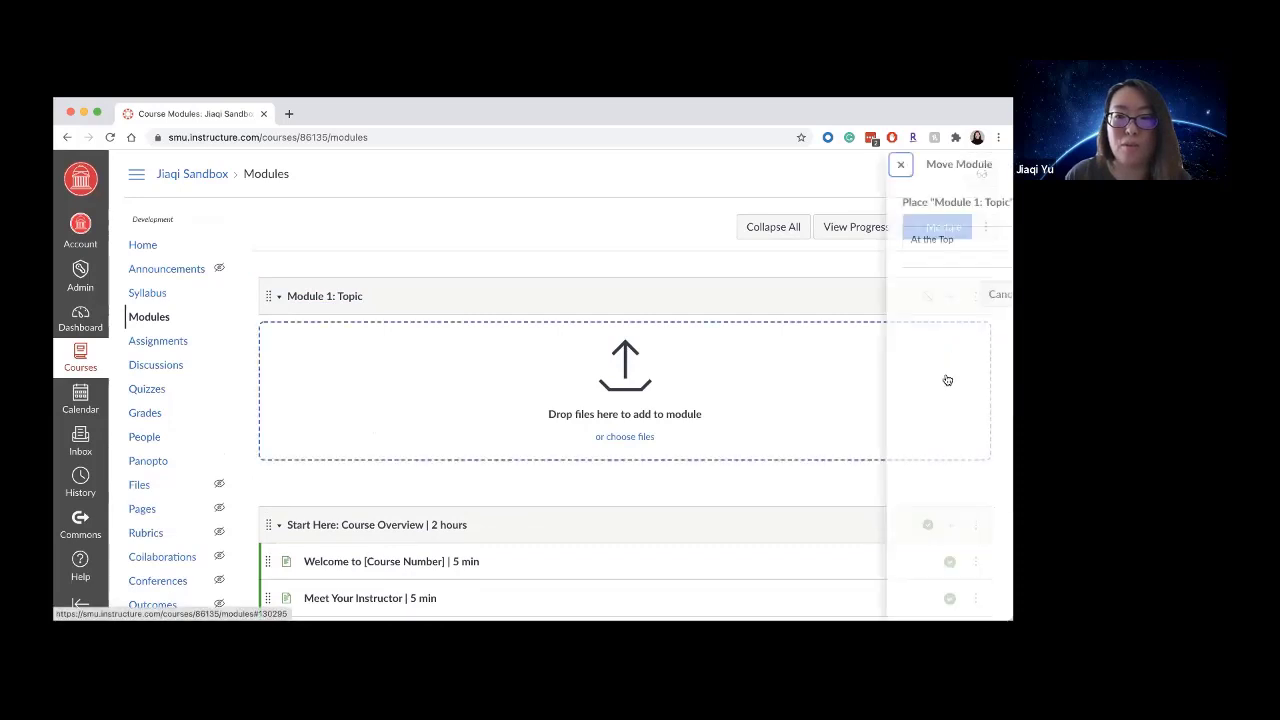
left_click(874, 239)
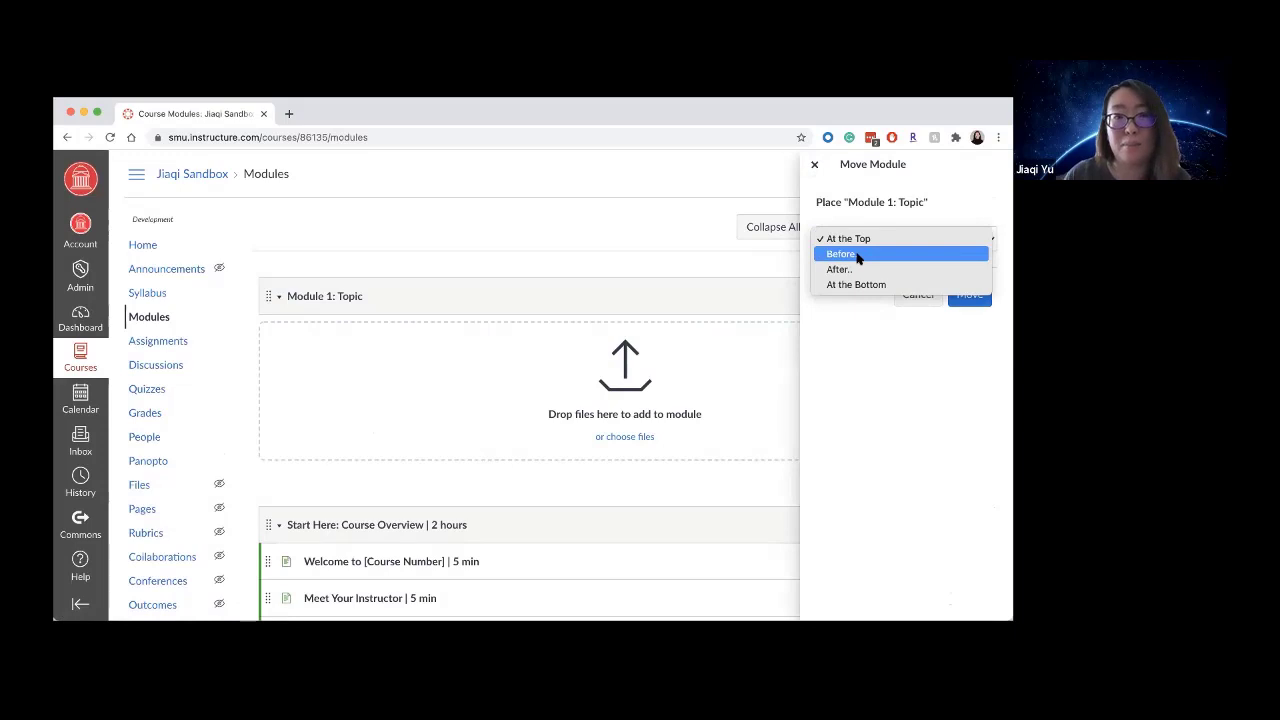
left_click(857, 256)
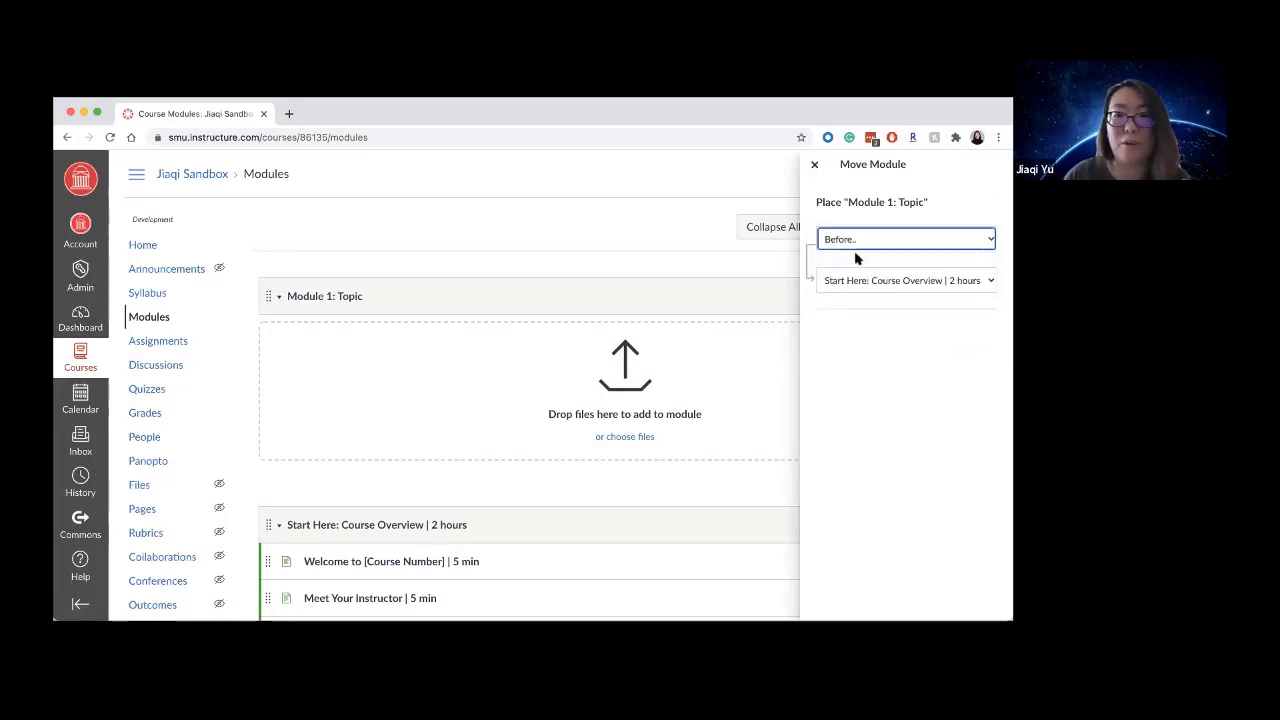
left_click(889, 283)
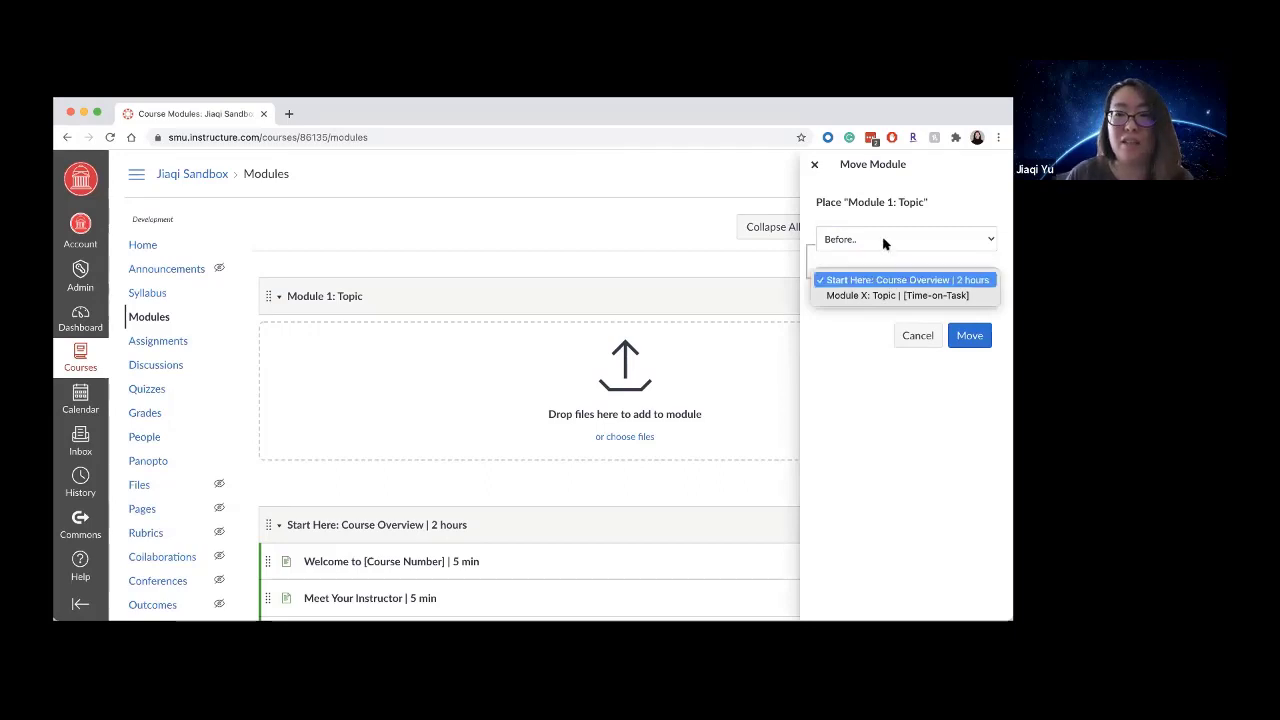
left_click(893, 238)
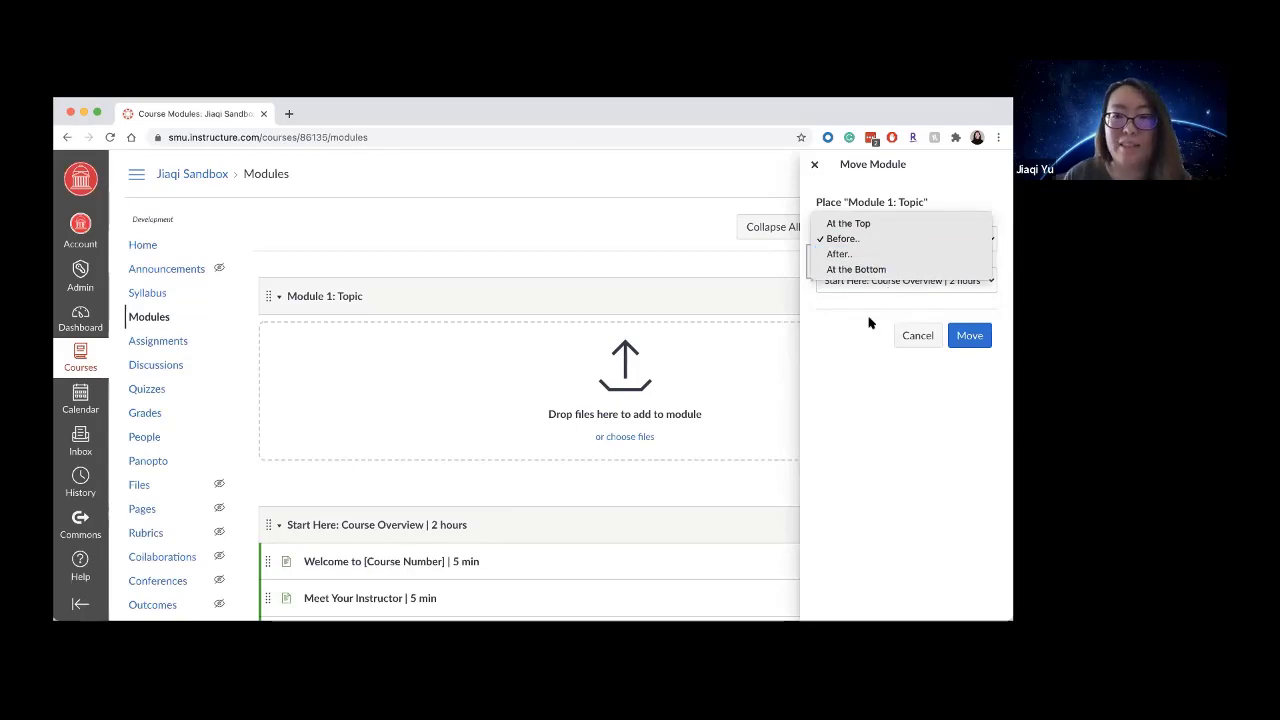
left_click(914, 334)
left_click(914, 335)
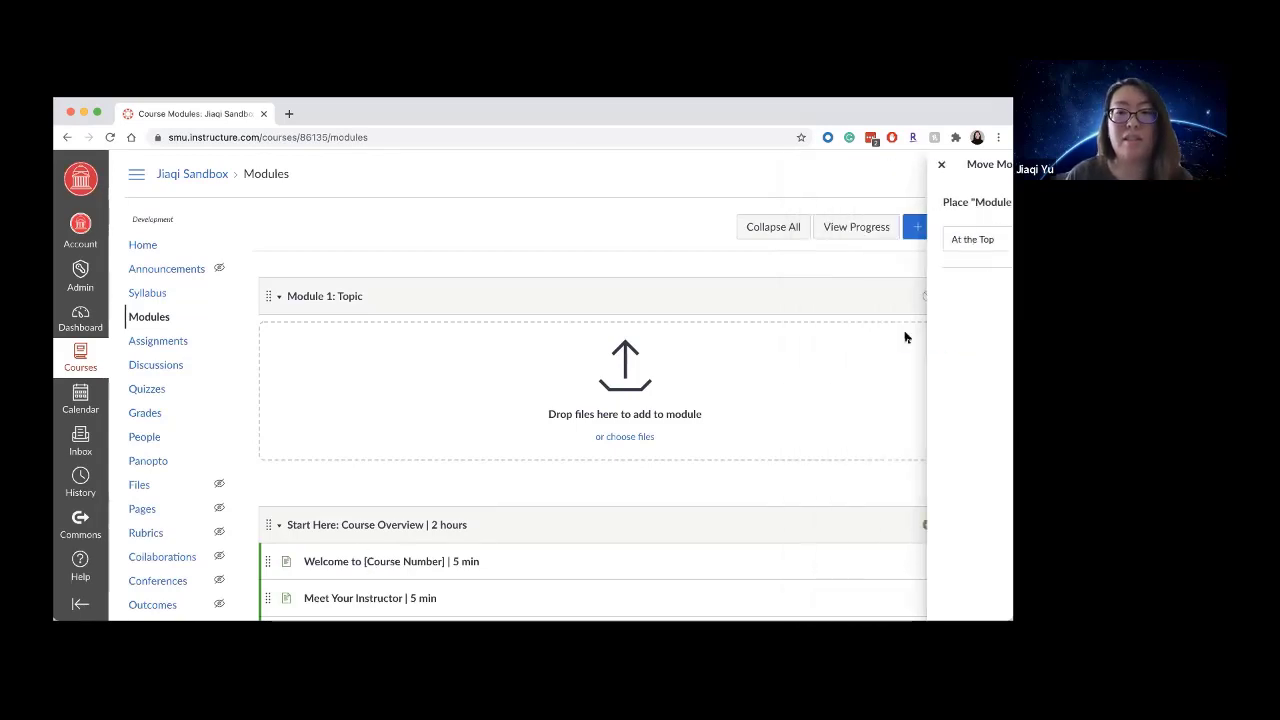
- Move the Self-Introduction Forum item from Start Here: Course Overview into Module 1: Topic
scroll(683, 368, "down", 4)
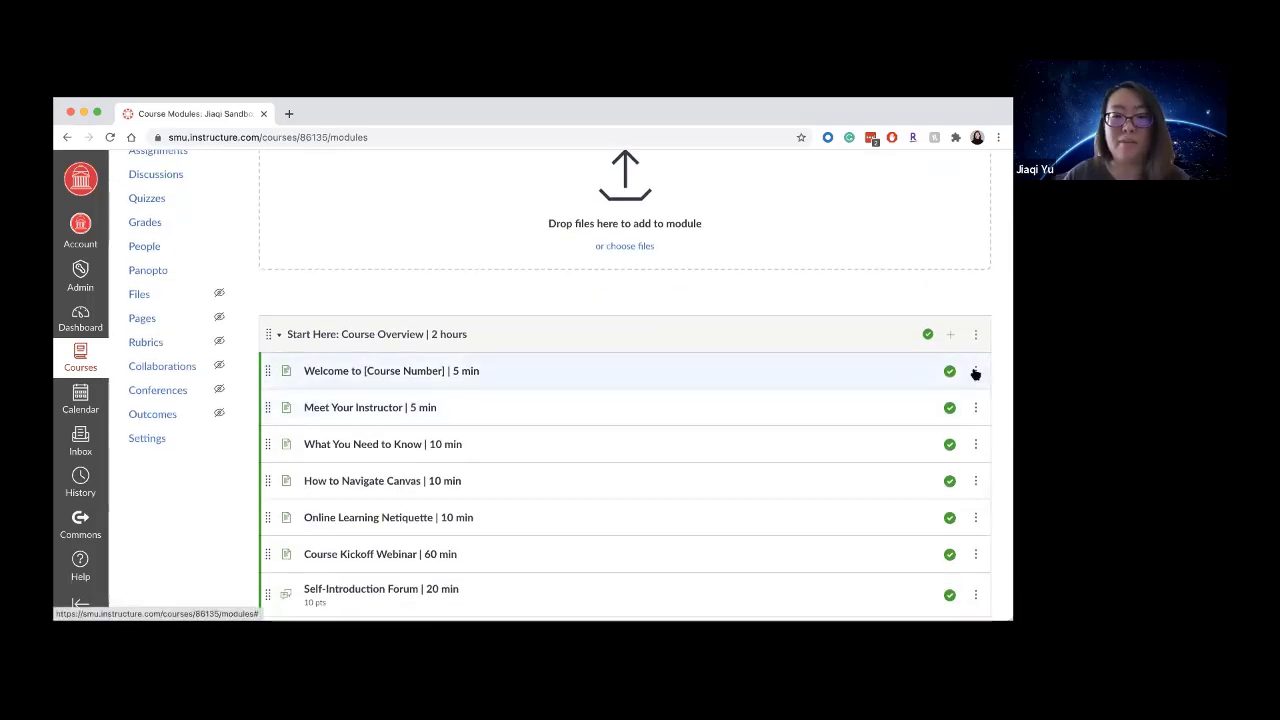
scroll(806, 389, "down", 2)
left_click(976, 497)
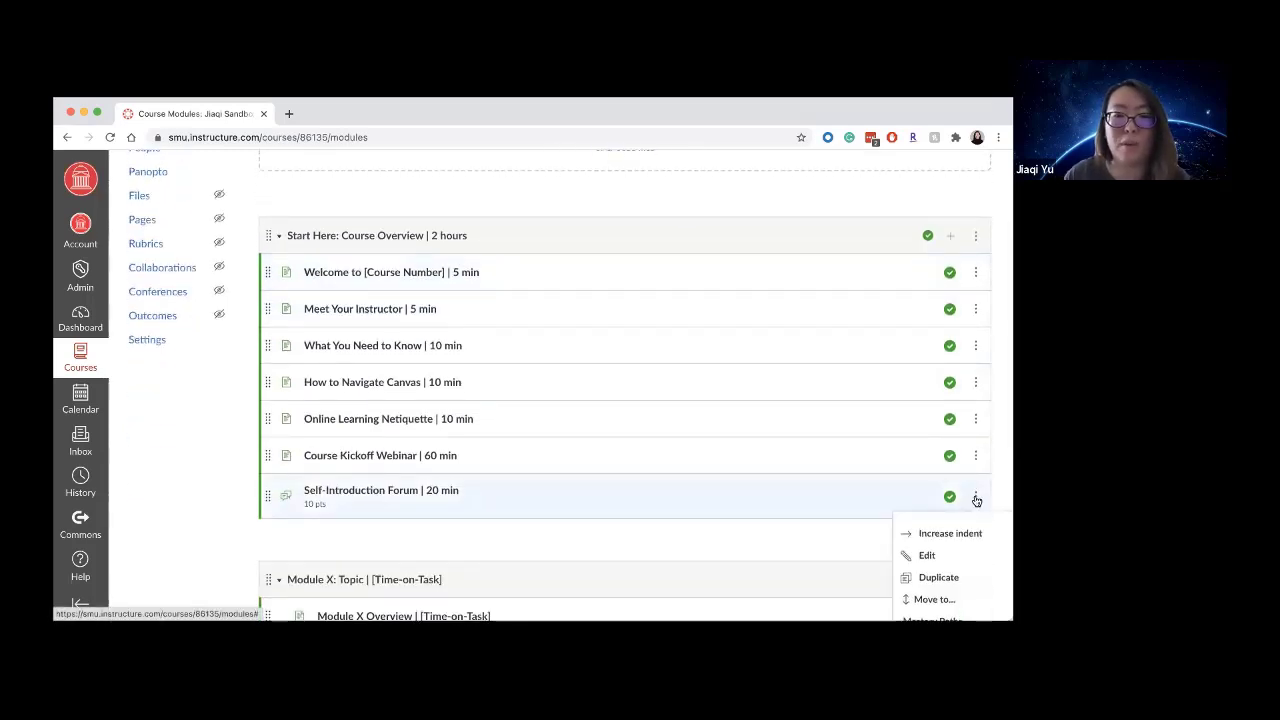
left_click(936, 600)
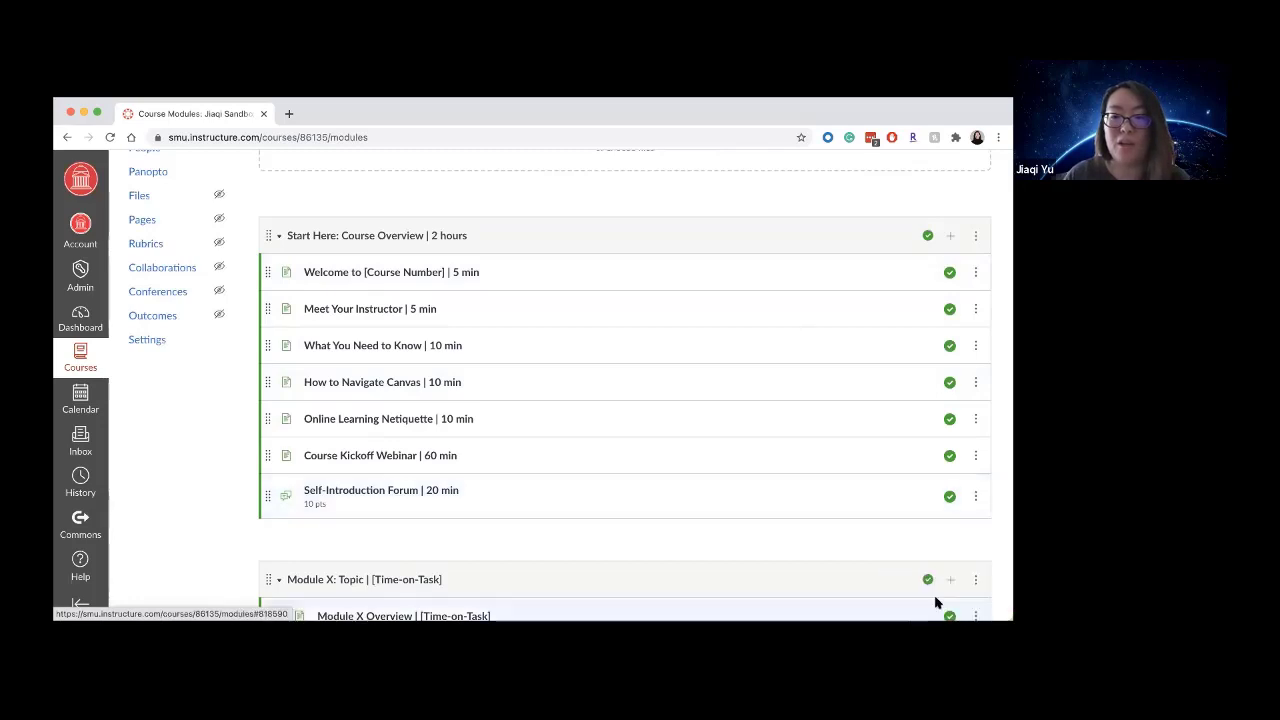
left_click(911, 241)
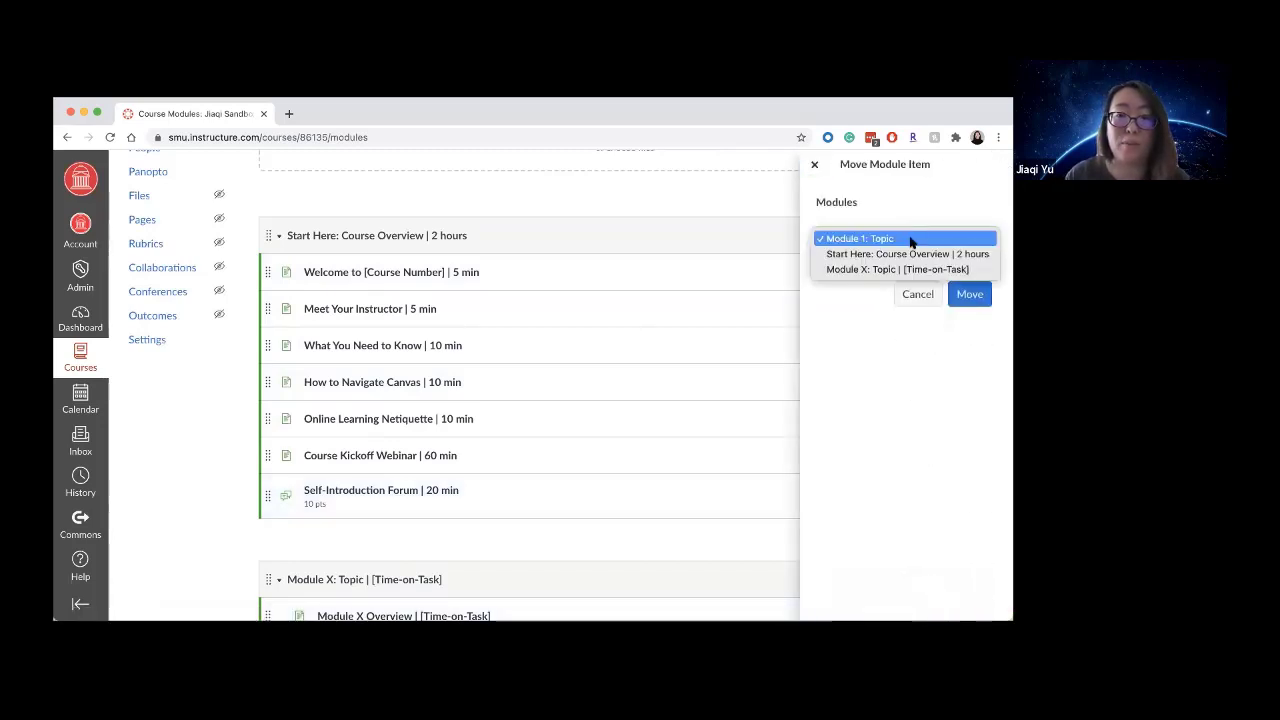
left_click(860, 240)
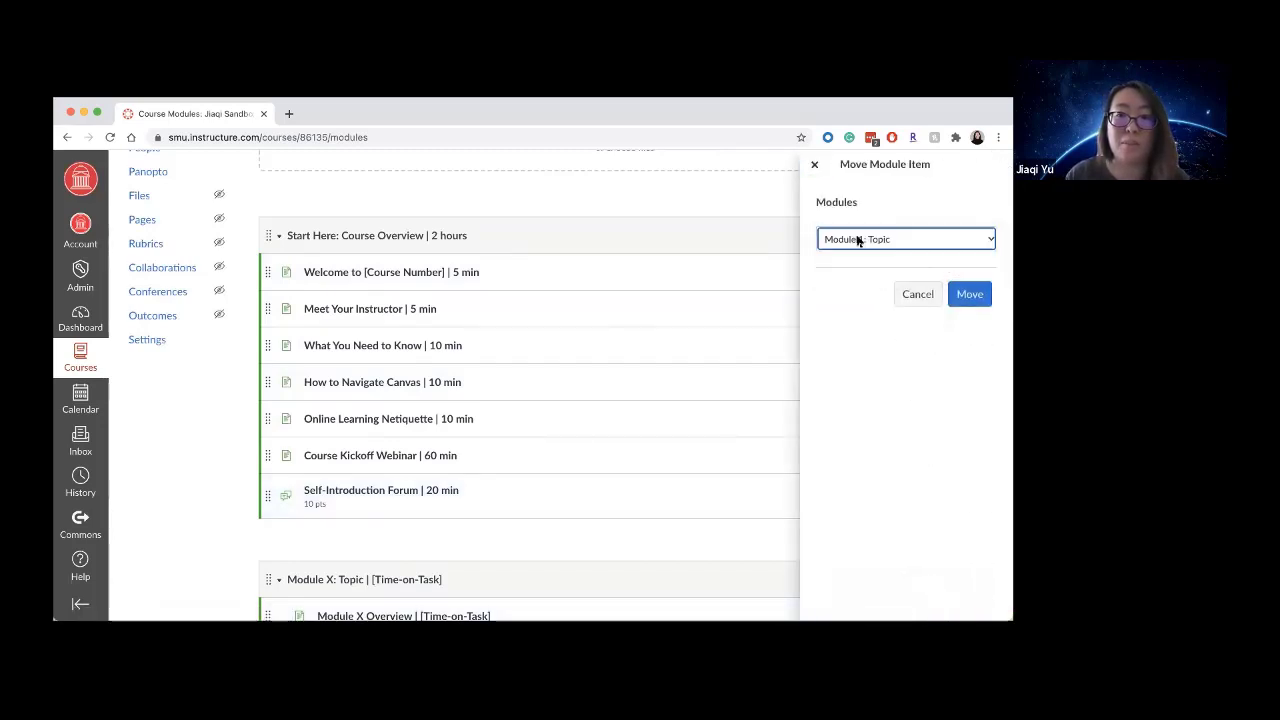
left_click(968, 296)
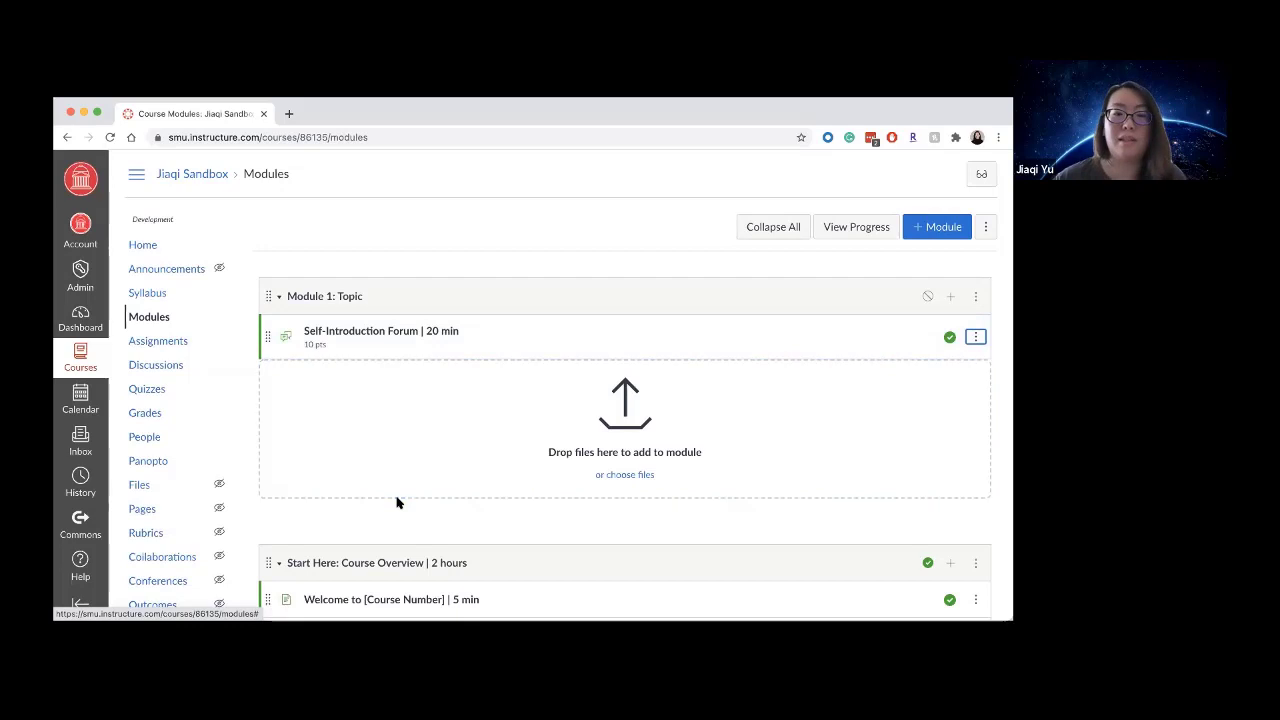
- Try locking Module 1: Topic until Jan 25, 2021 in its module settings, and discard the change
left_click(976, 297)
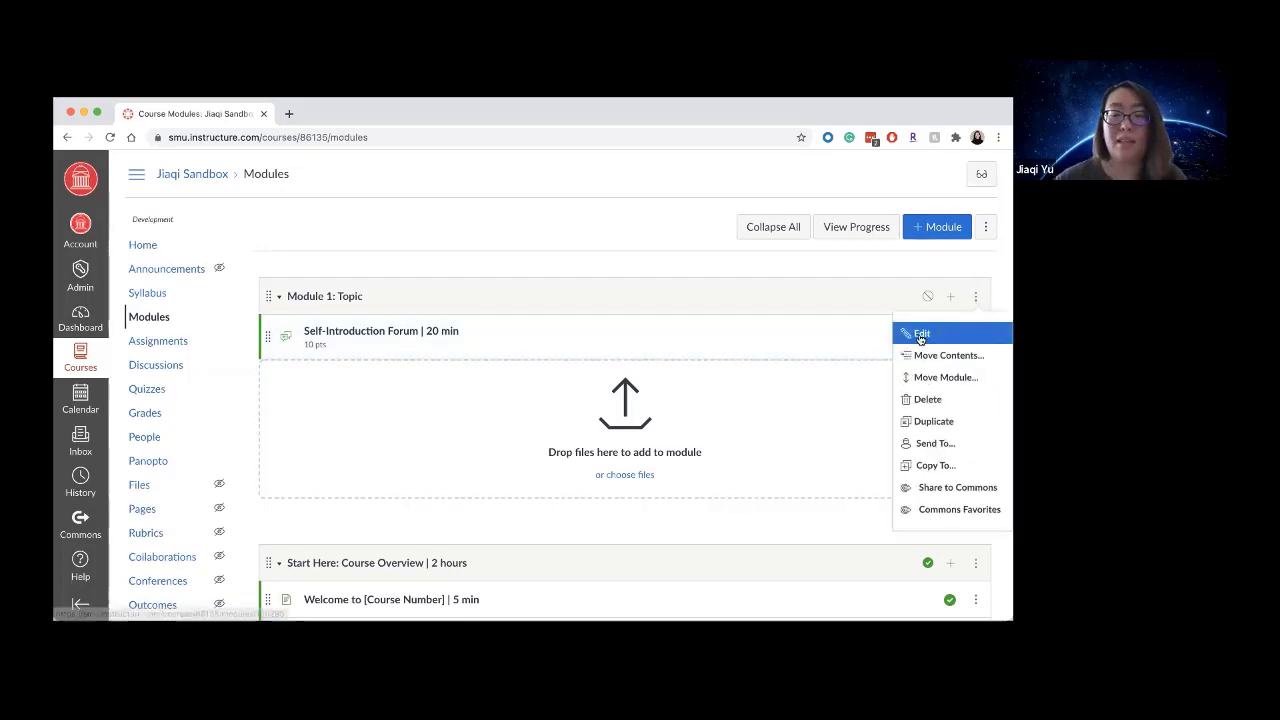
left_click(923, 335)
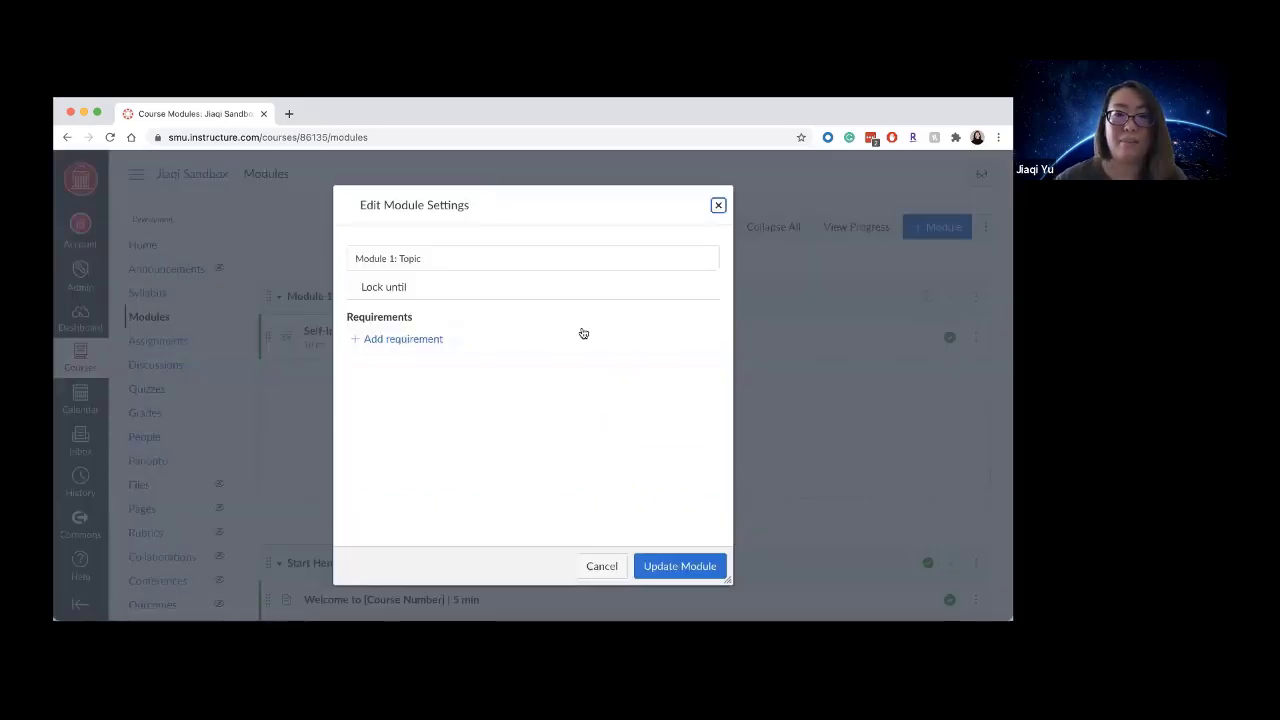
left_click(352, 287)
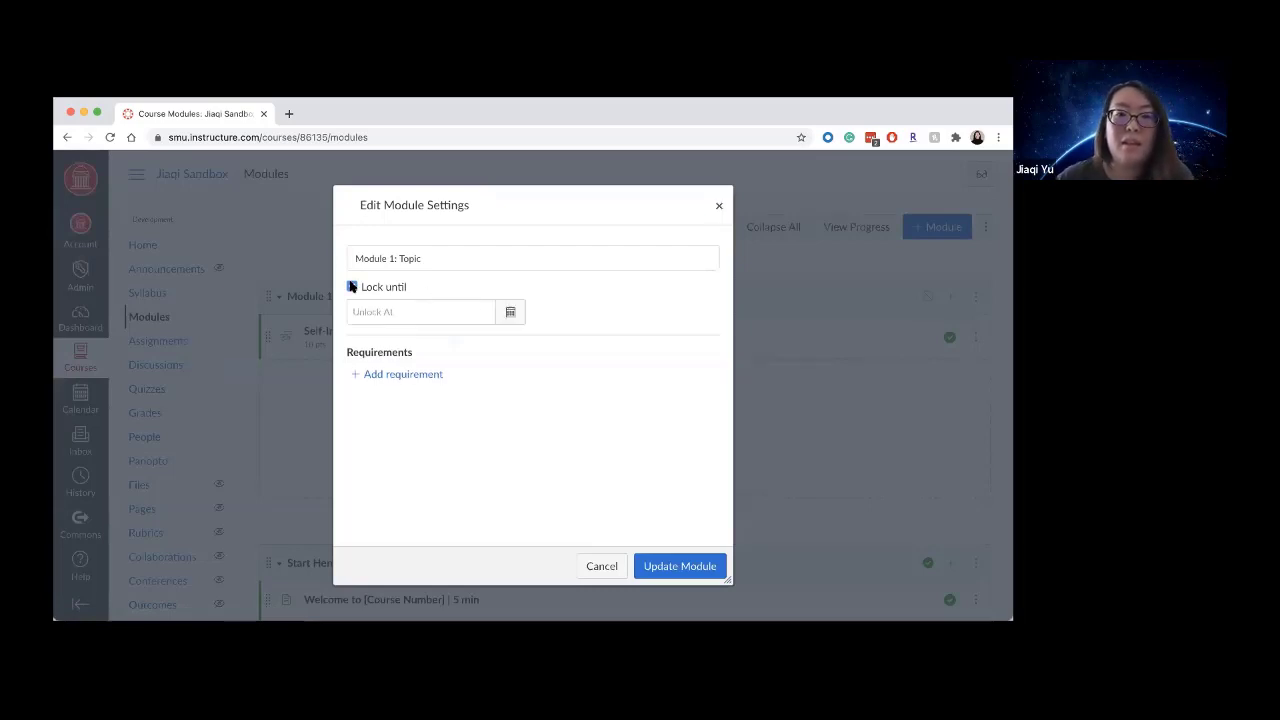
left_click(509, 314)
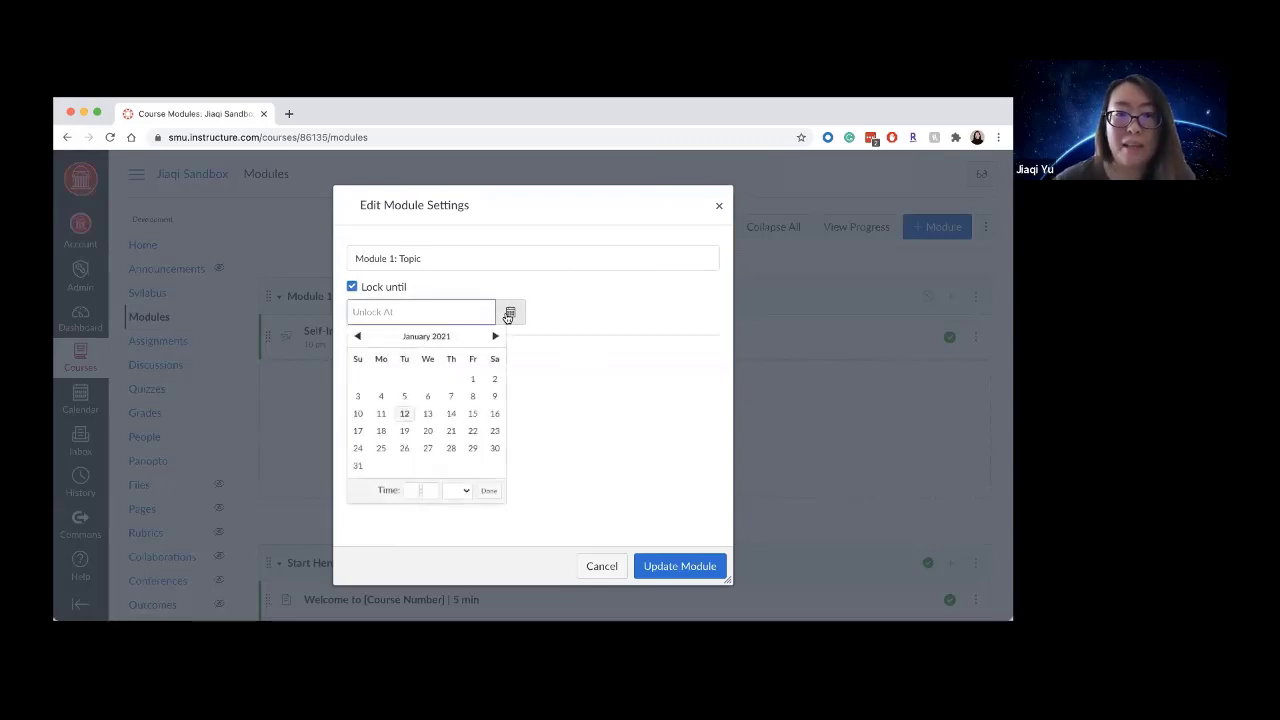
left_click(380, 450)
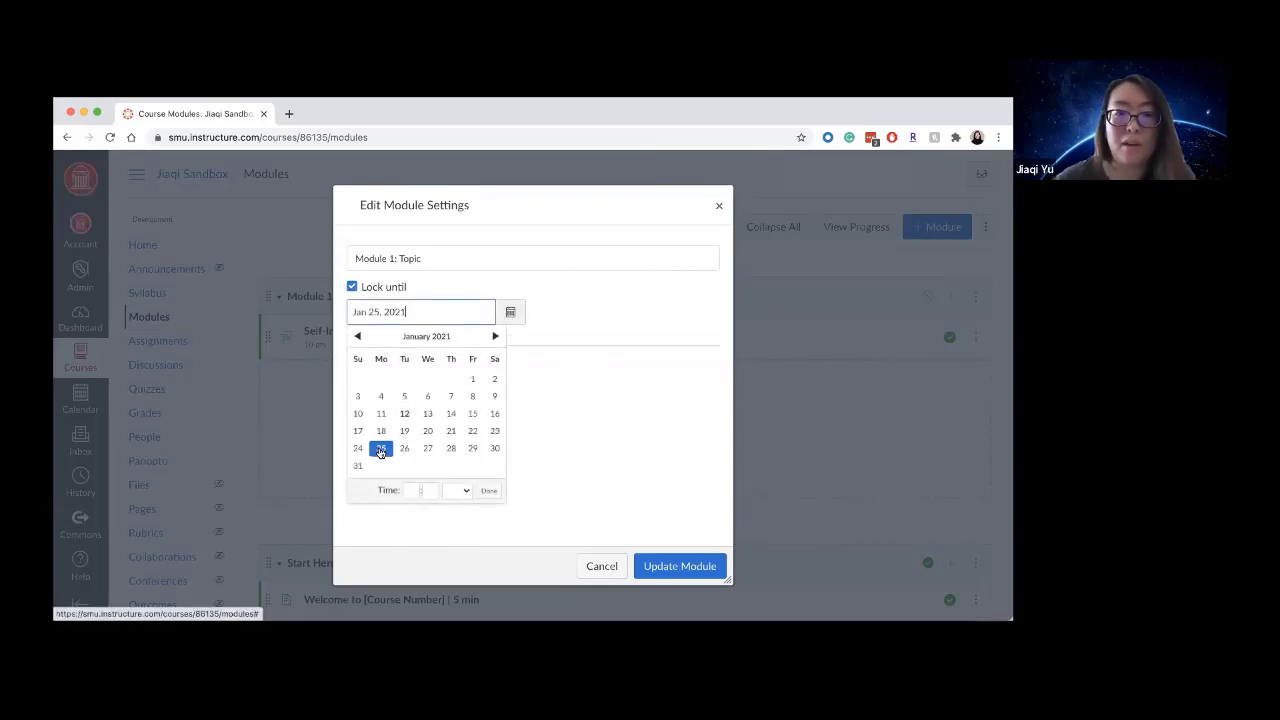
left_click(584, 455)
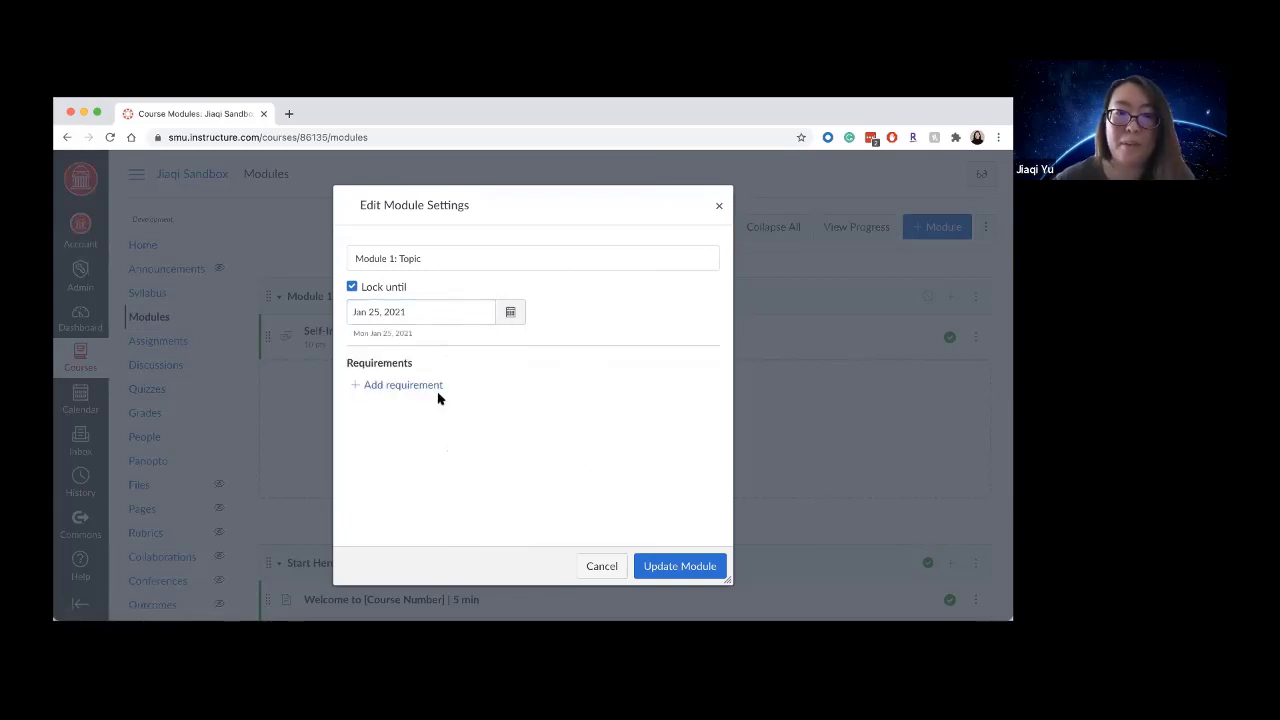
left_click(601, 562)
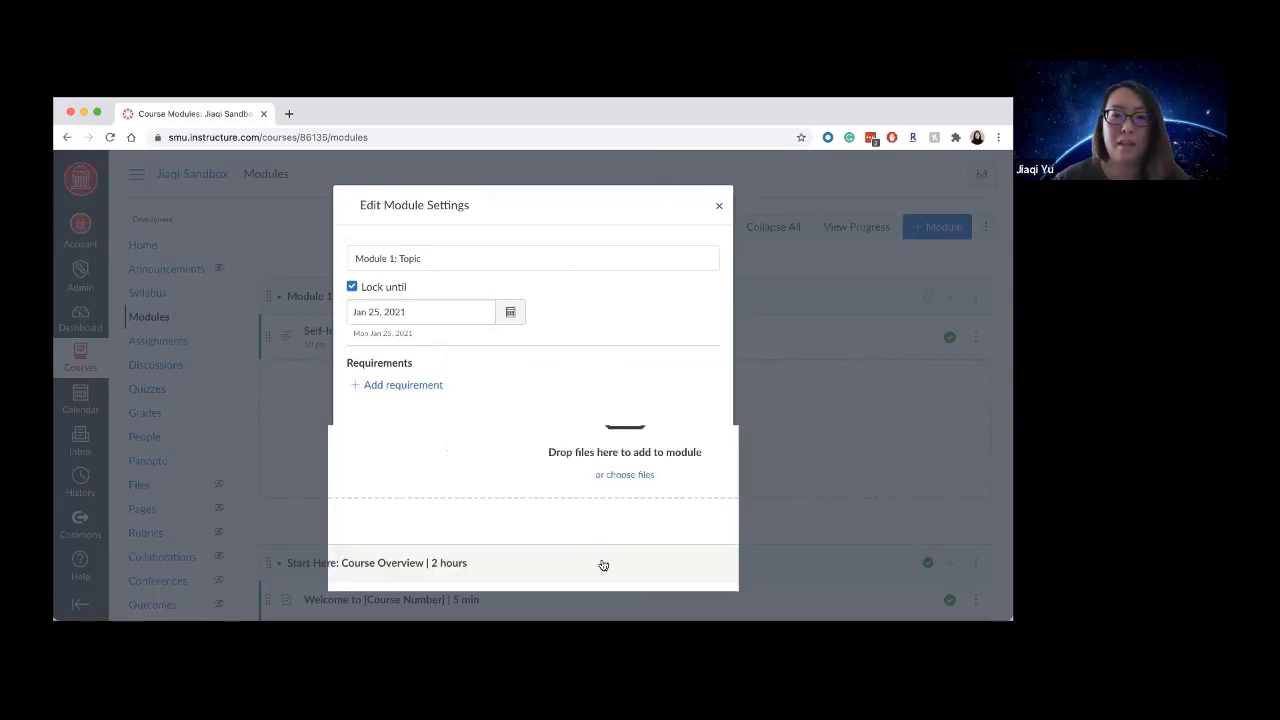
- Examine the prerequisite and requirement options in the settings of Start Here: Course Overview, without changing them
scroll(610, 432, "down", 3)
scroll(610, 432, "up", 2)
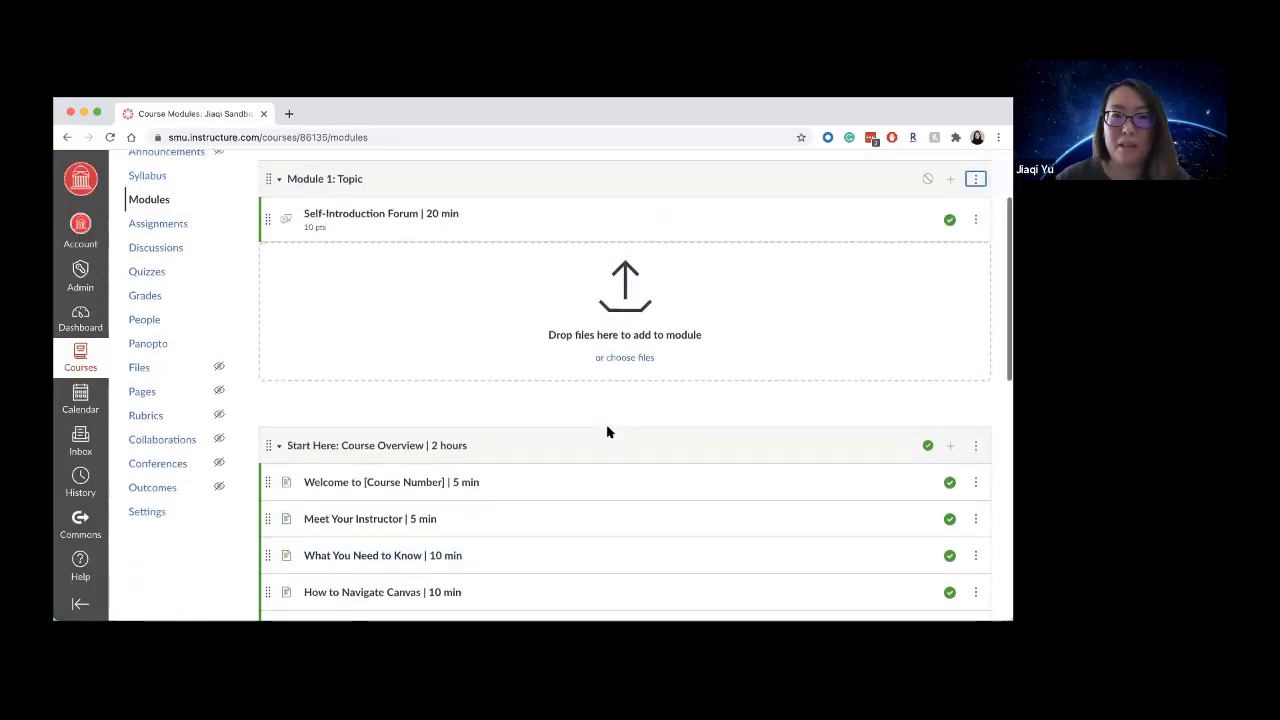
left_click(976, 446)
left_click(926, 485)
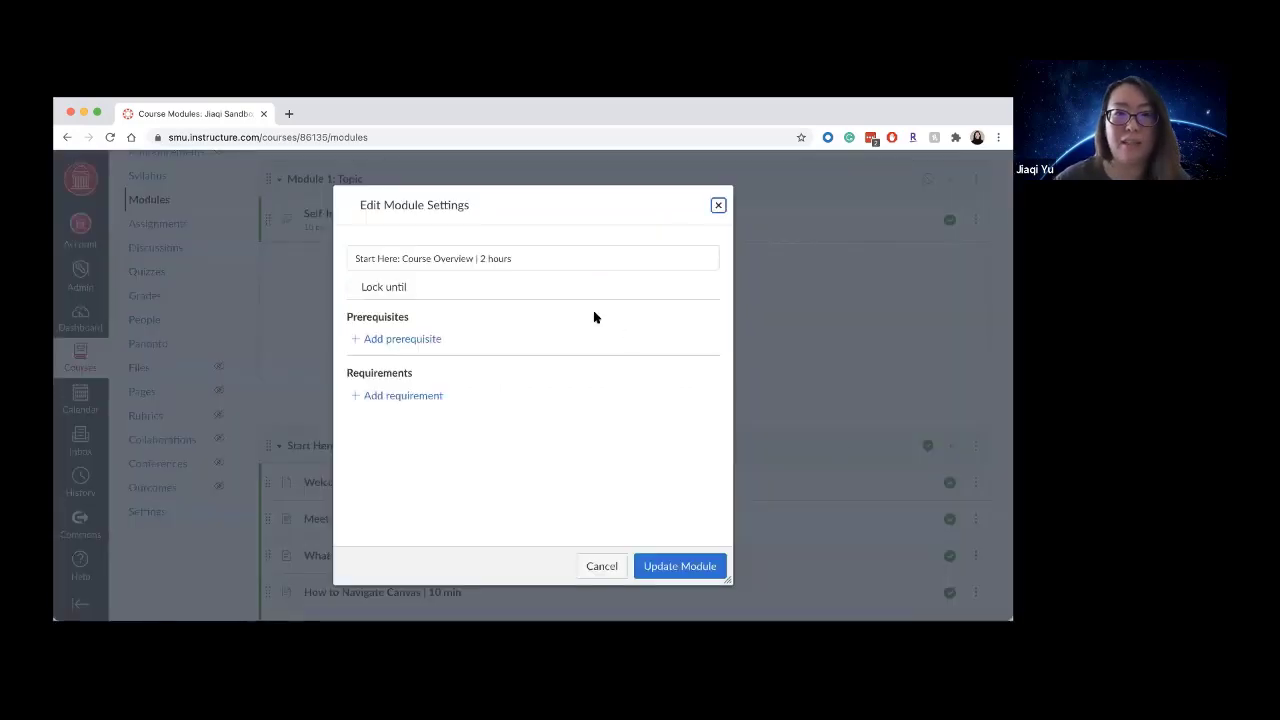
left_click(718, 205)
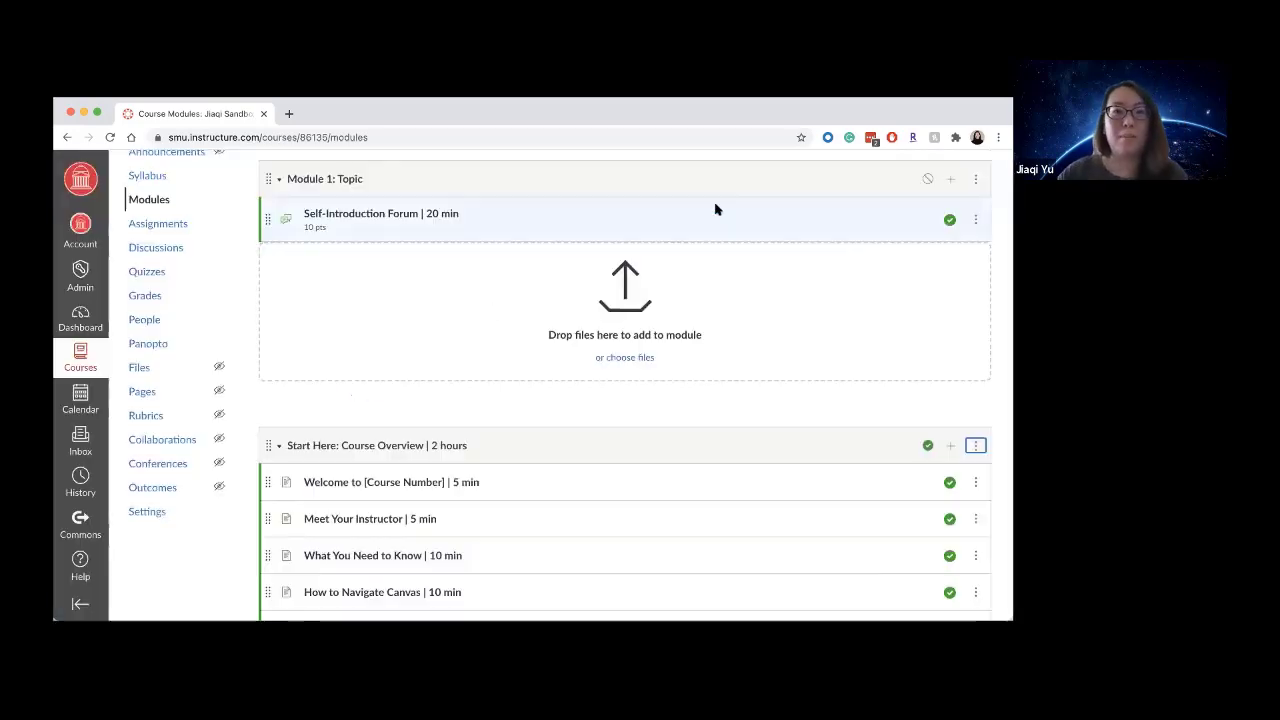
- Reorder the Start Here: Course Overview module to sit above Module 1: Topic
left_click_drag(266, 446, 254, 194)
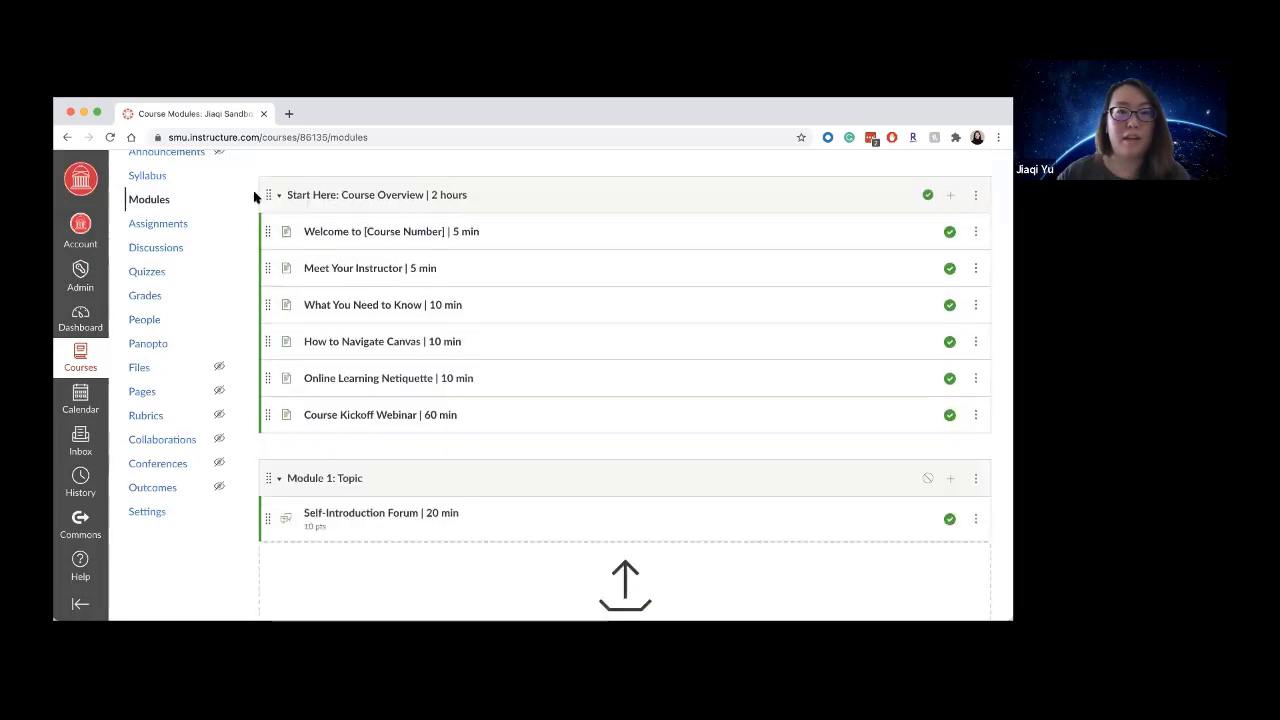
scroll(580, 374, "down", 1)
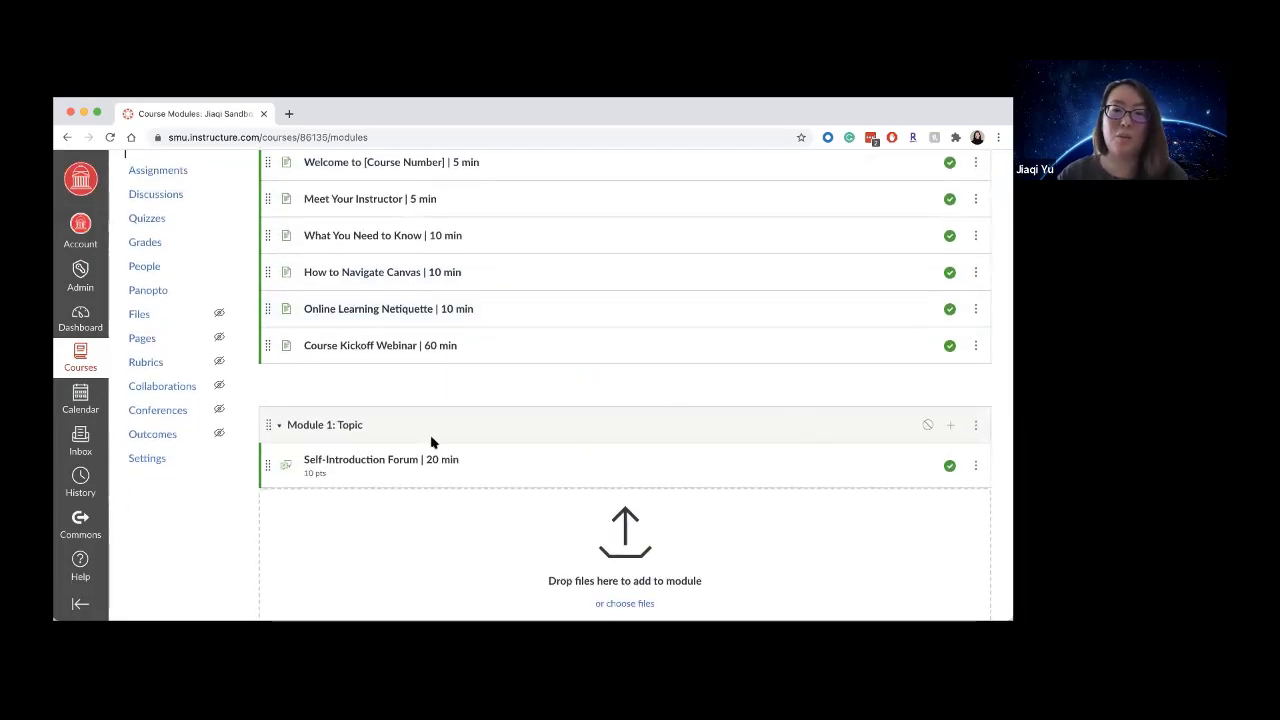
scroll(434, 443, "up", 4)
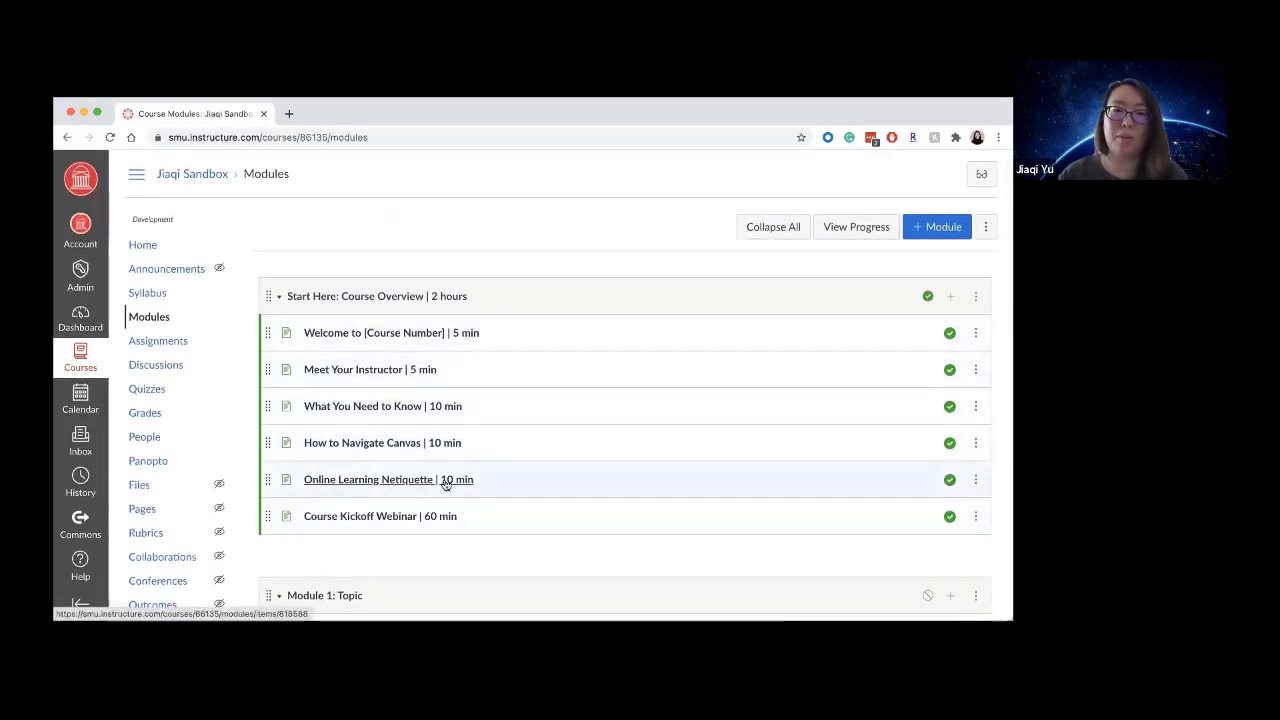
- Add Start Here: Course Overview as a prerequisite in the settings of Module 1: Topic
scroll(436, 483, "down", 2)
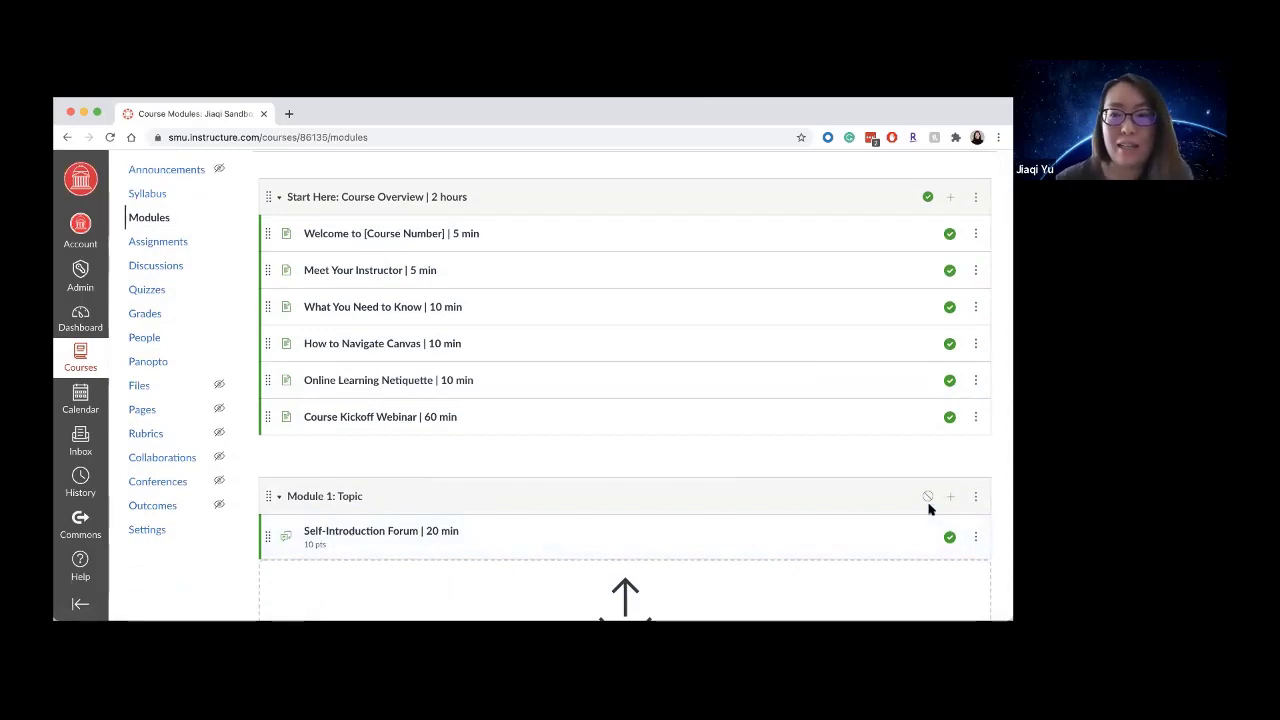
left_click(977, 498)
left_click(977, 498)
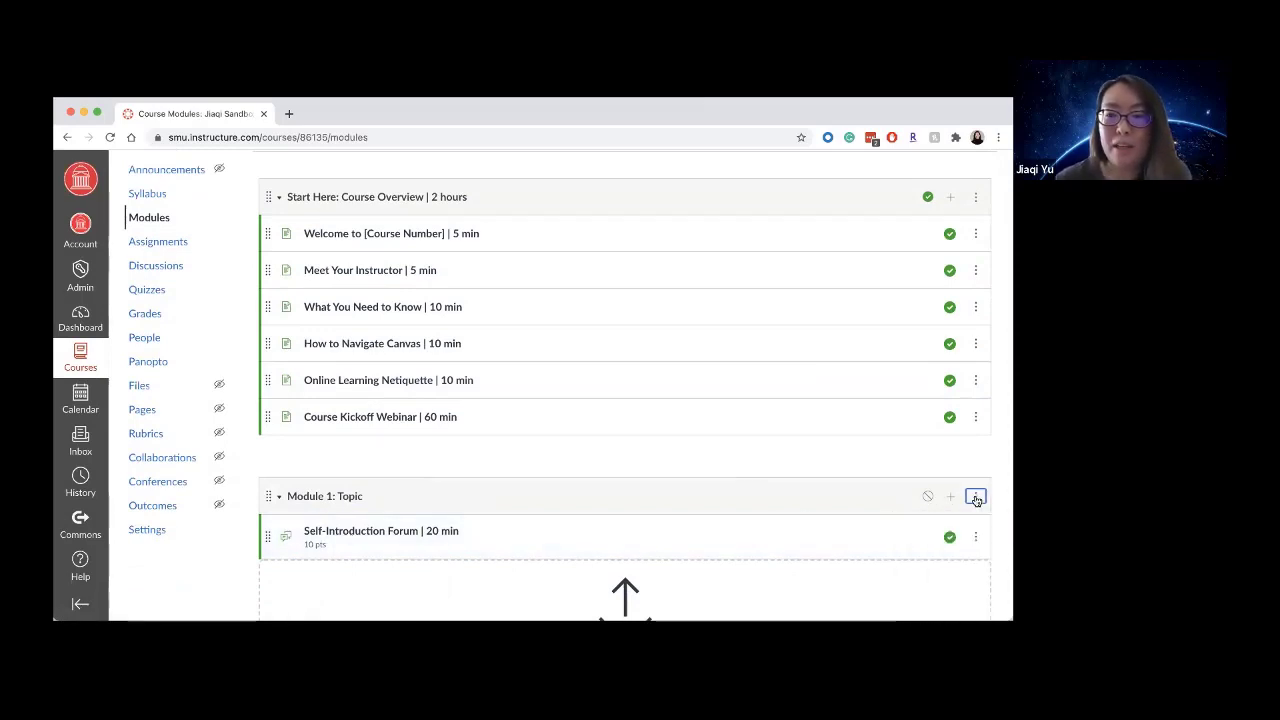
left_click(977, 498)
left_click(918, 535)
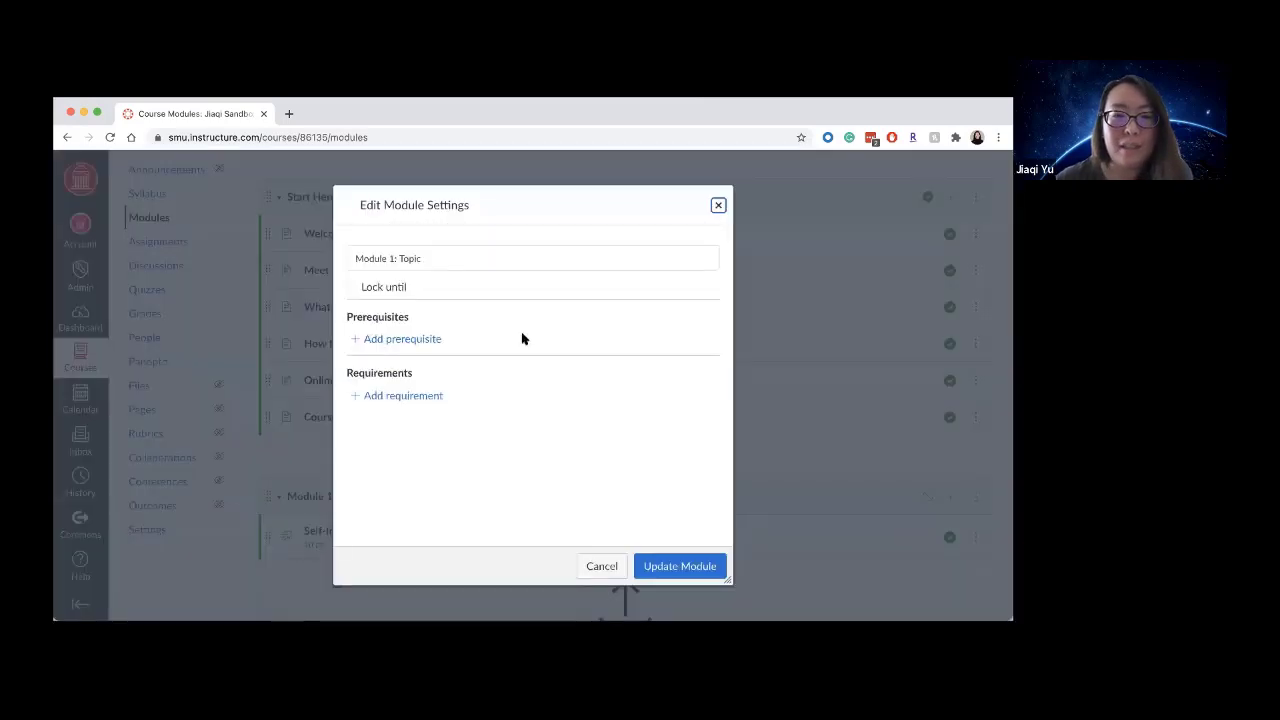
left_click(356, 342)
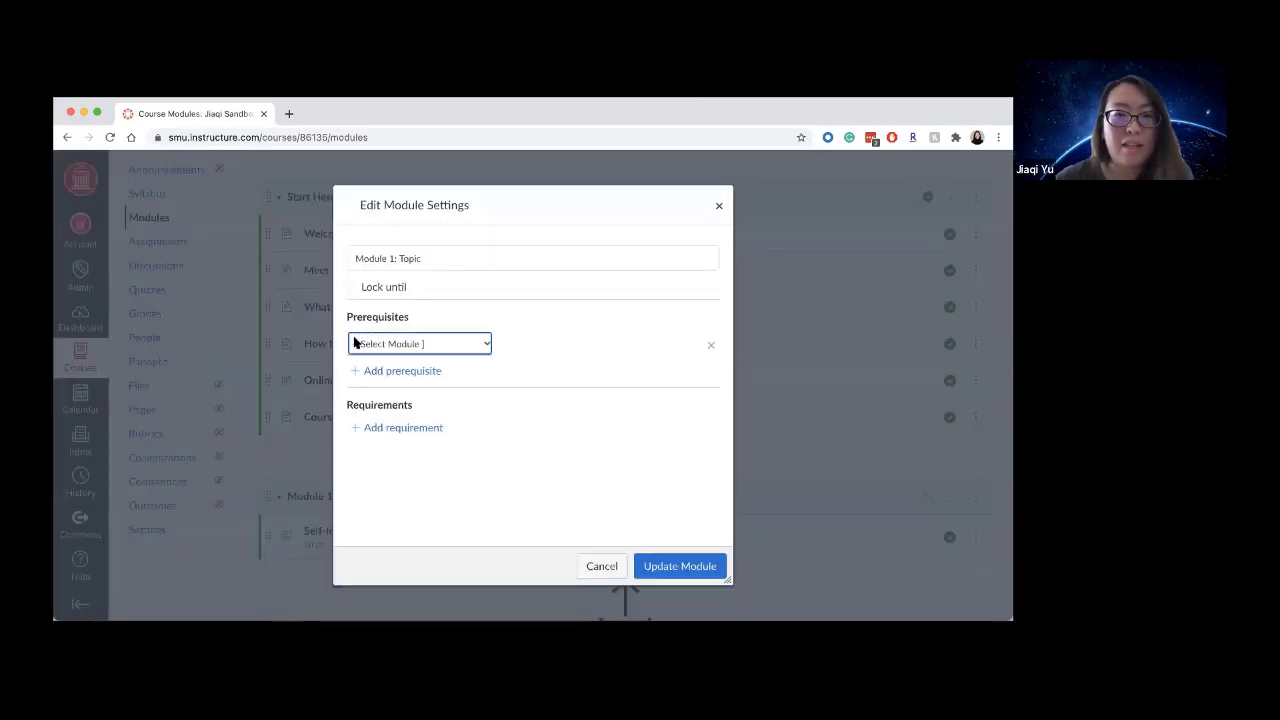
left_click(480, 345)
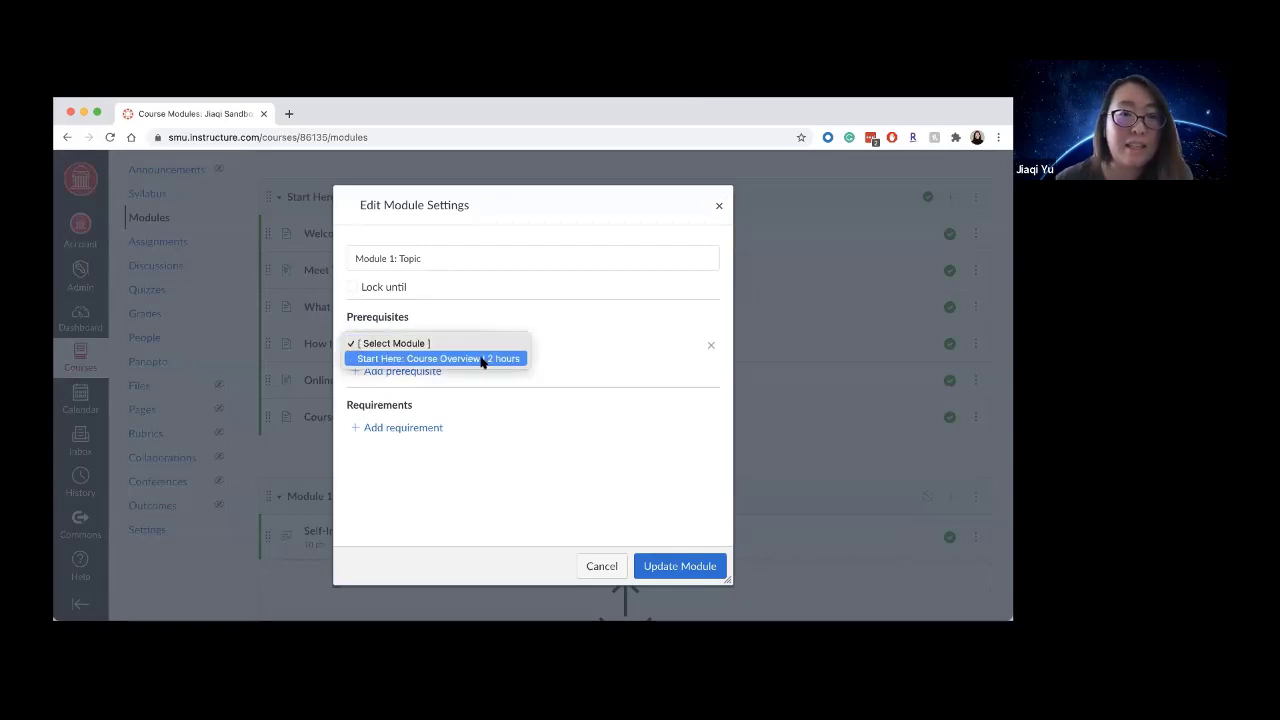
left_click(481, 358)
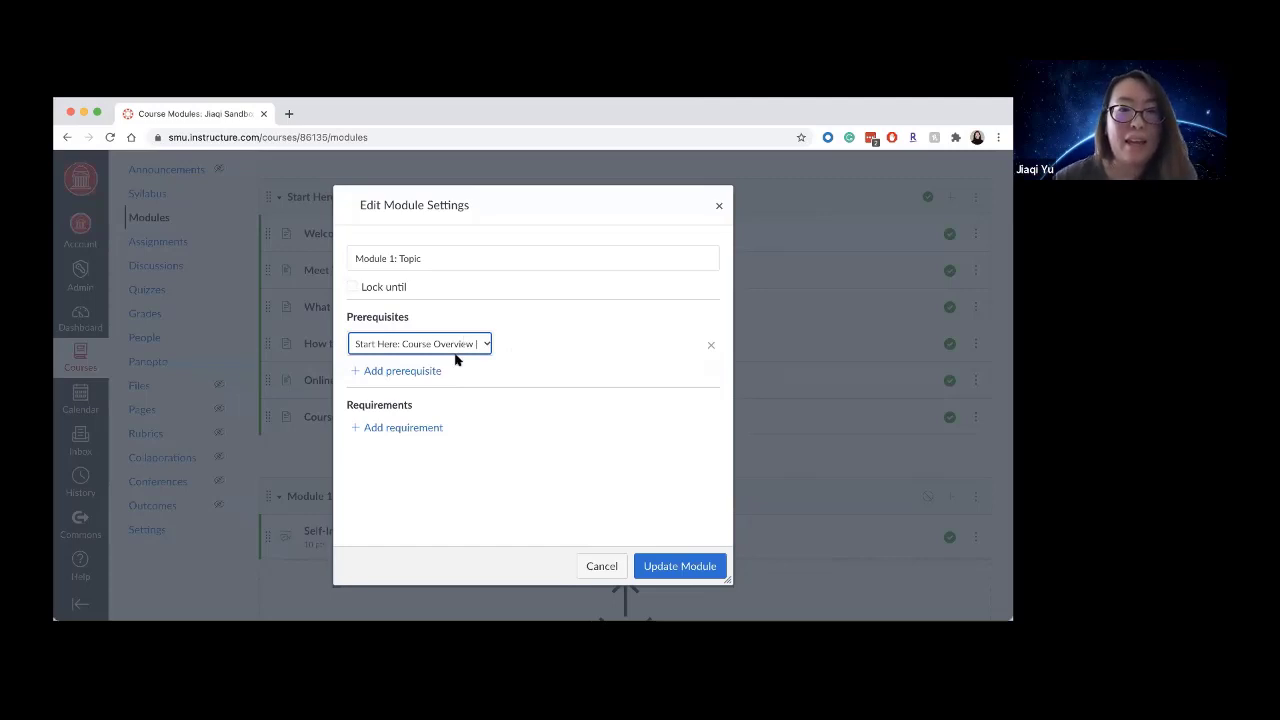
- Add a requirement for the Self-Introduction Forum and have students complete one of the requirements
left_click(405, 428)
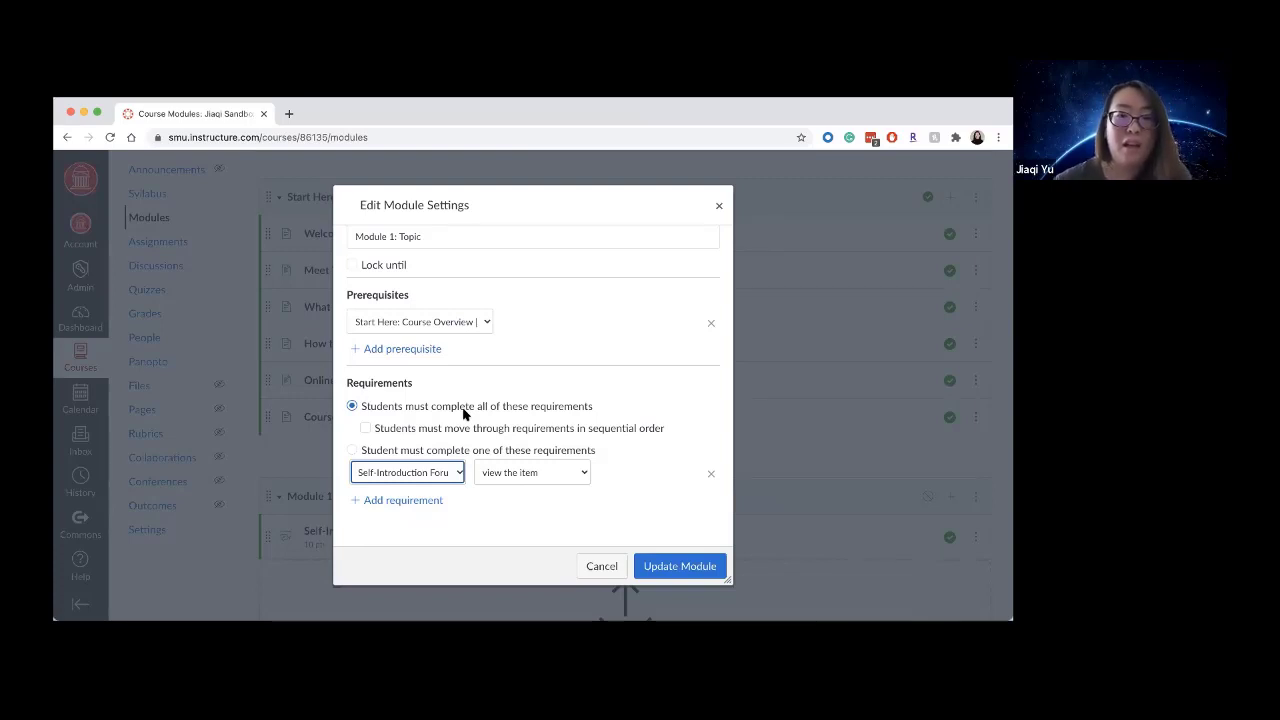
scroll(480, 420, "down", 2)
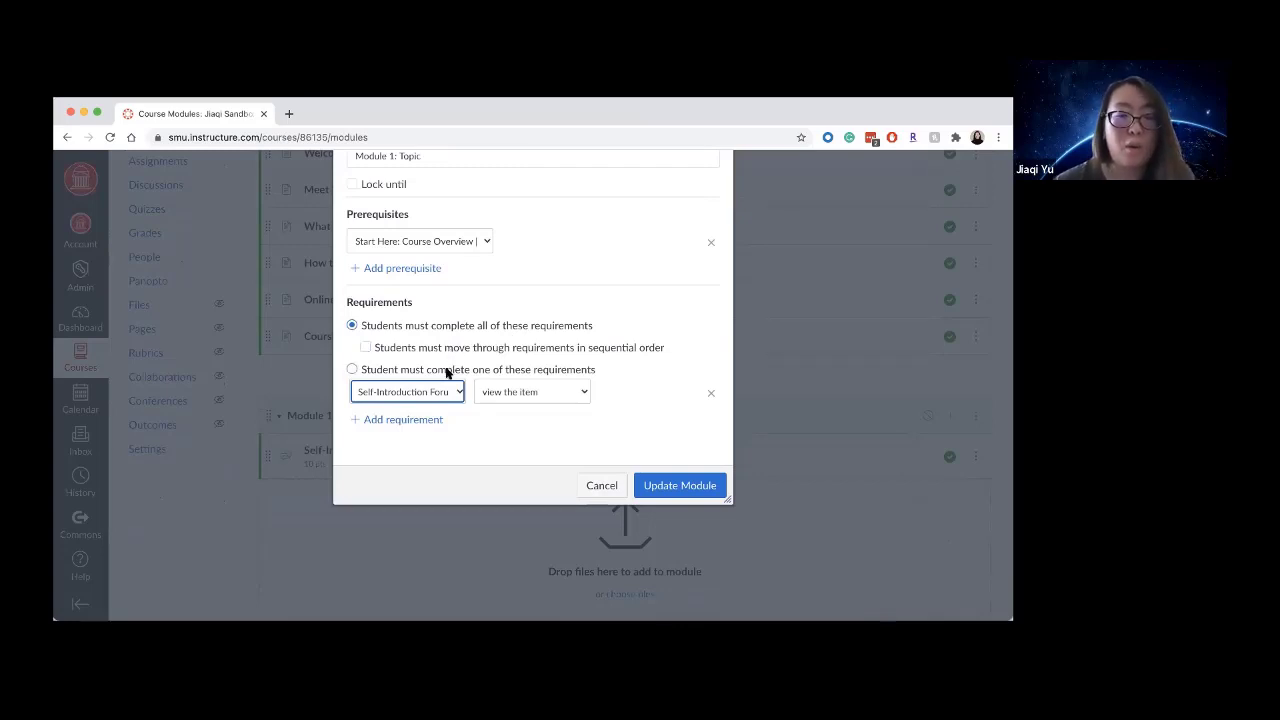
left_click(352, 369)
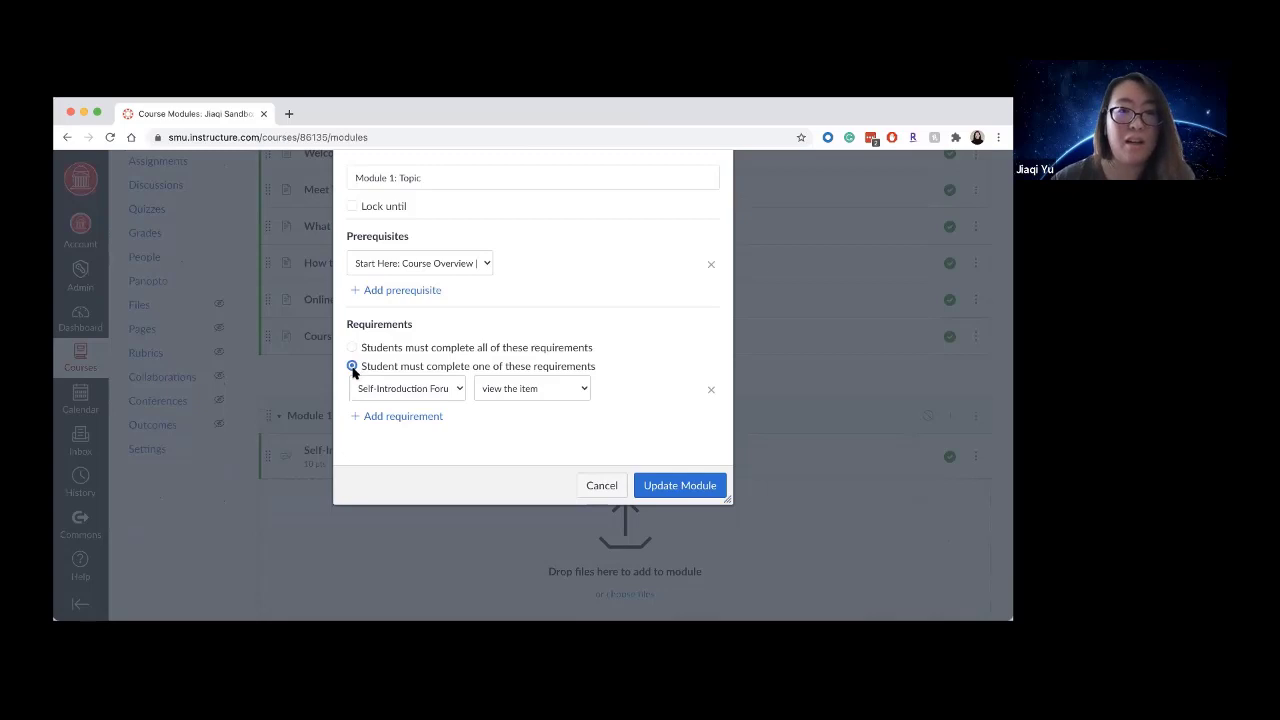
left_click(460, 389)
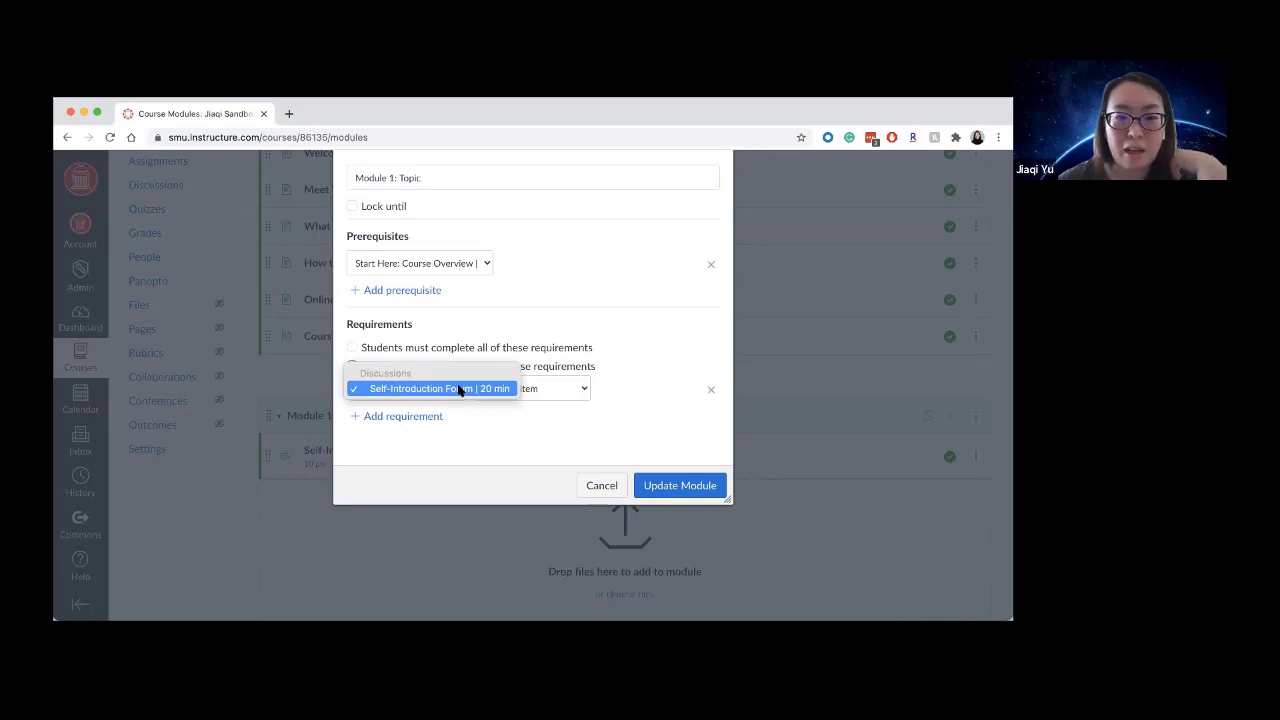
left_click(460, 389)
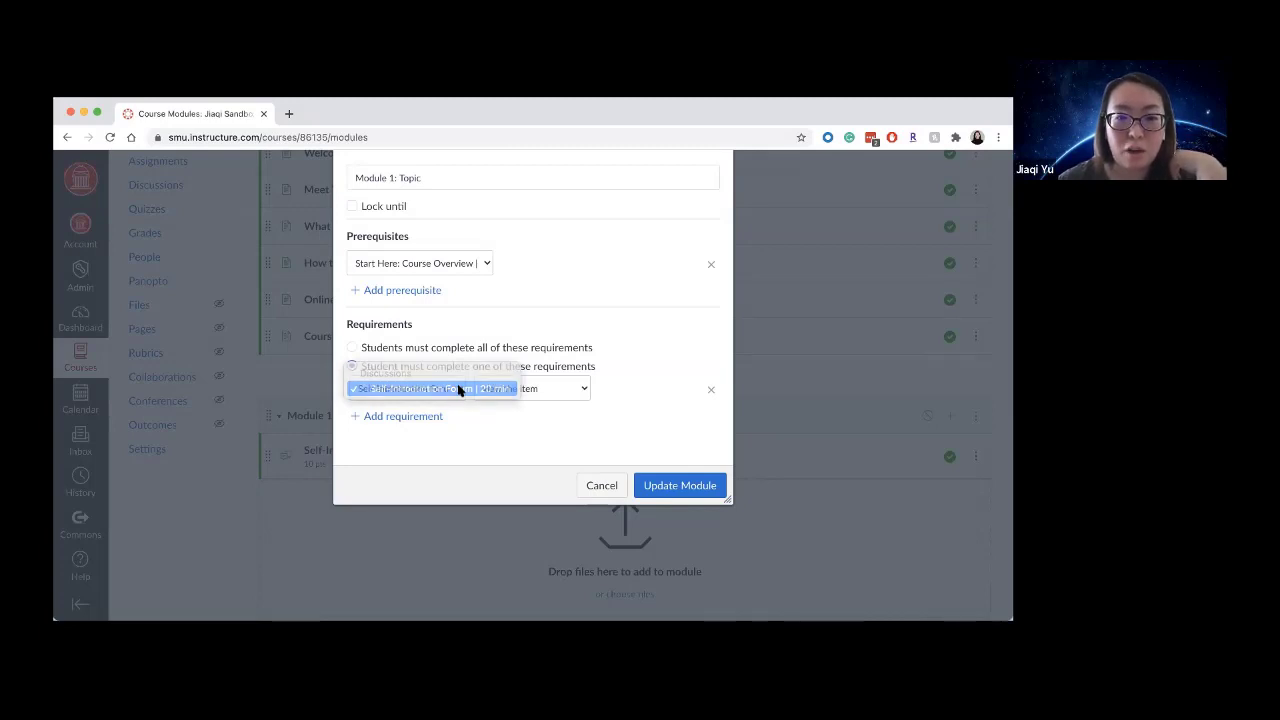
- Try the contribute to the page and submit the assignment conditions for the Self-Introduction Forum requirement
left_click(584, 390)
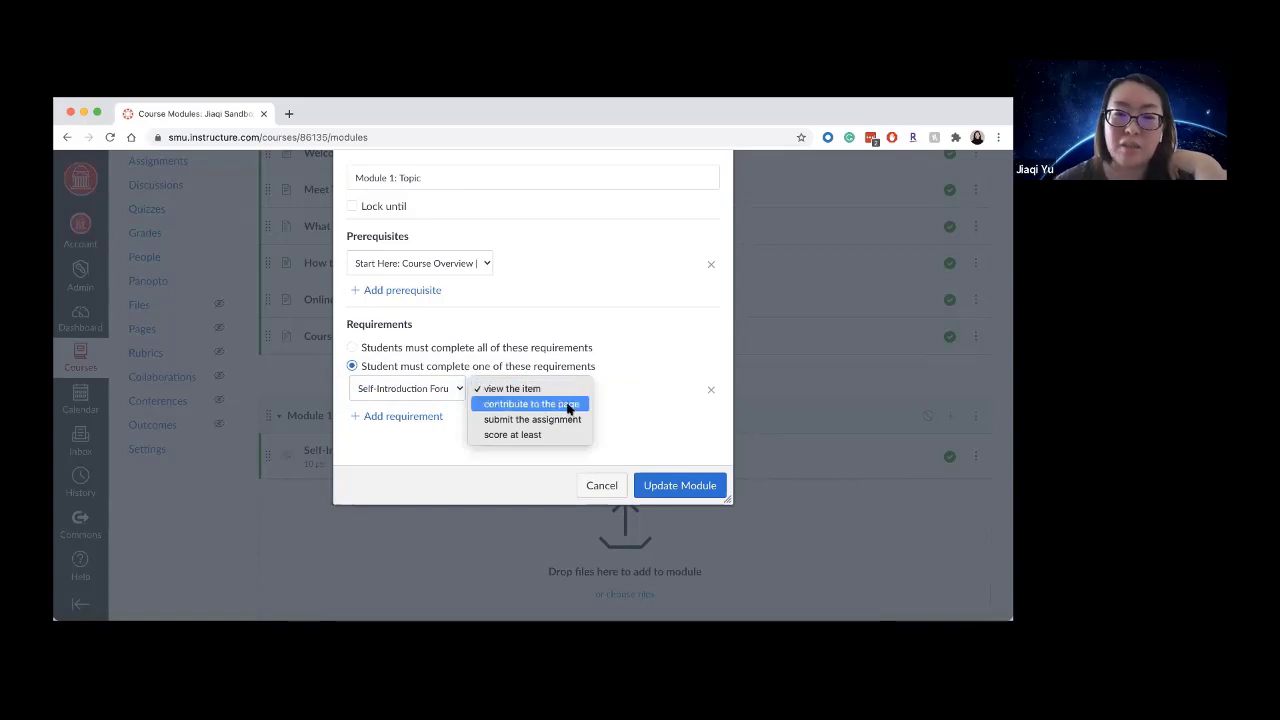
left_click(568, 405)
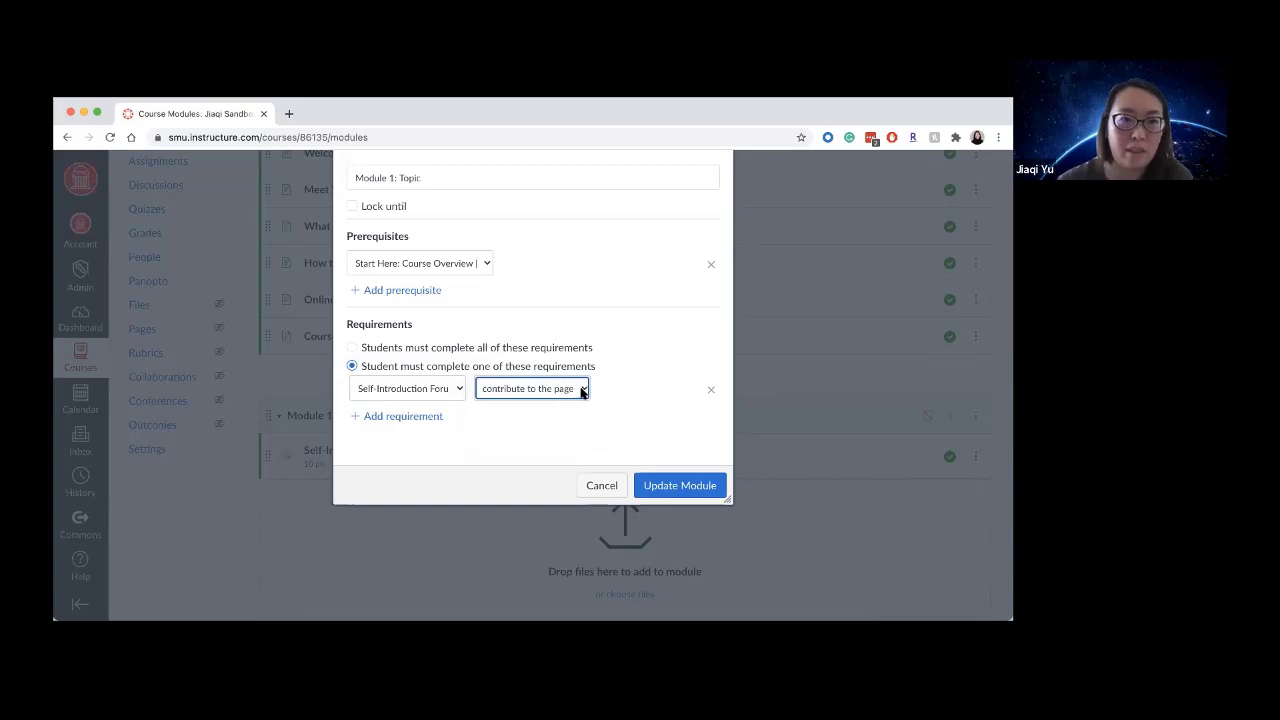
left_click(582, 390)
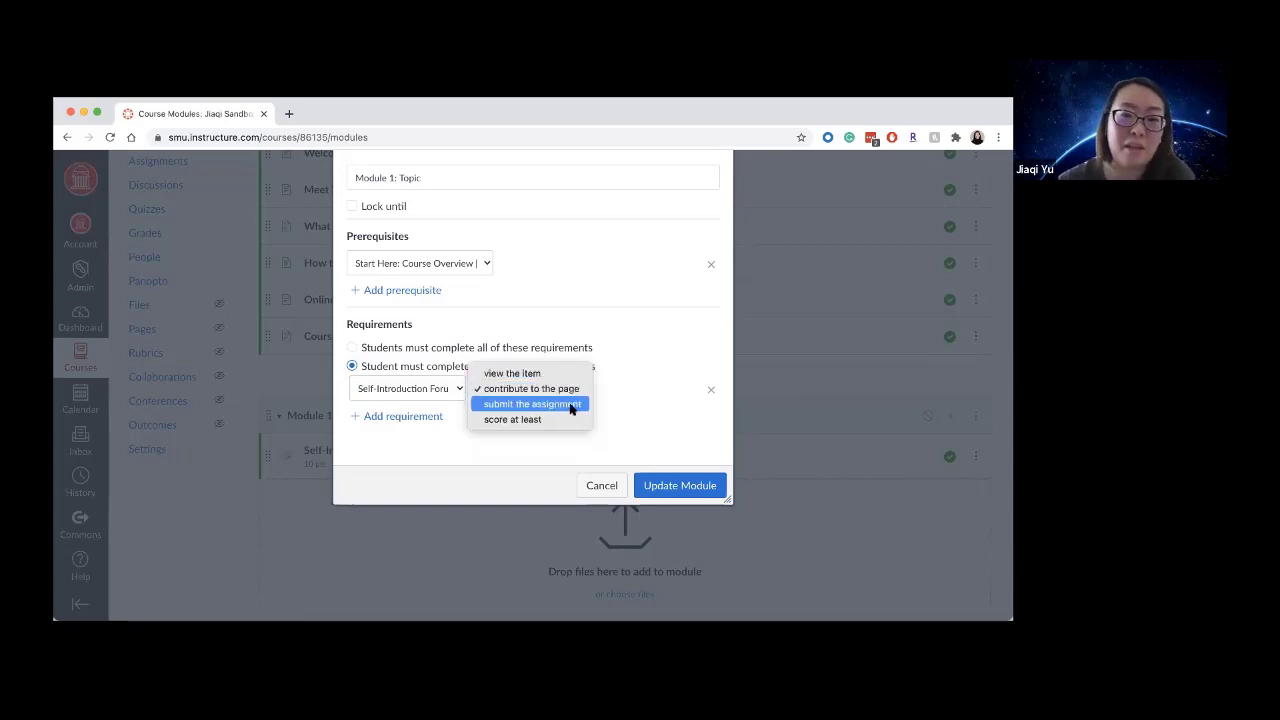
left_click(570, 405)
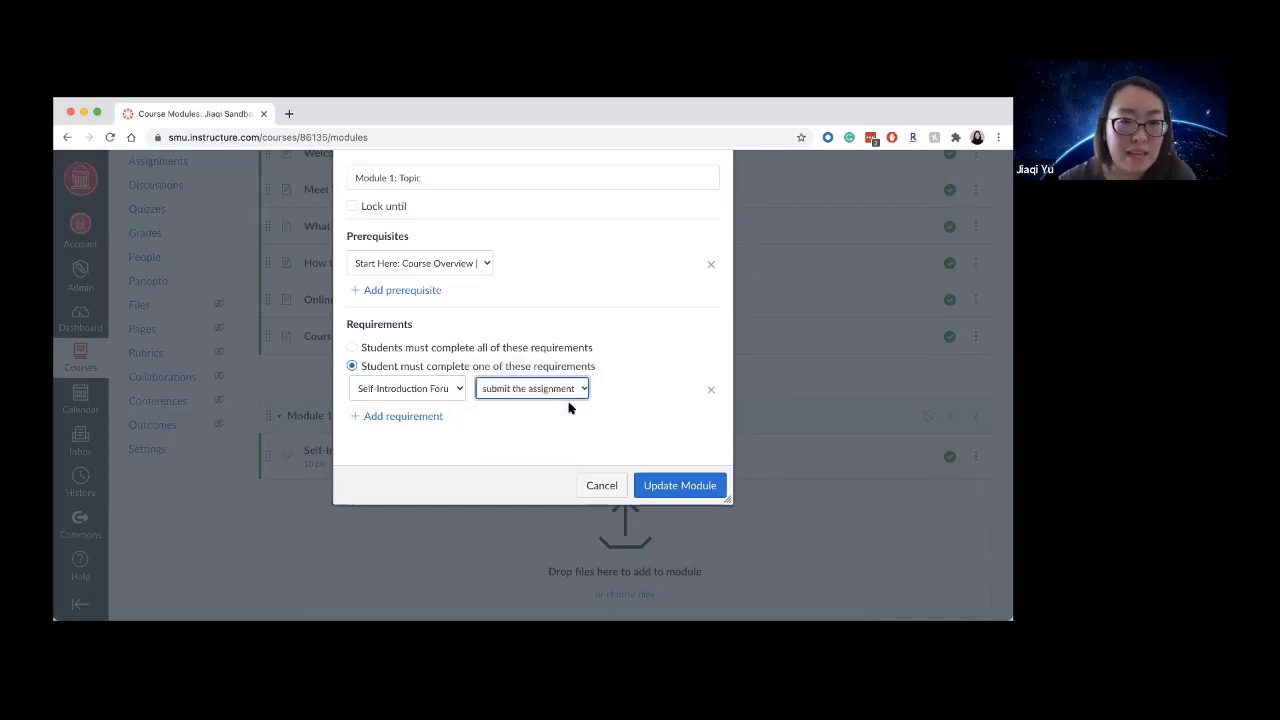
- Set the Self-Introduction Forum requirement to score at least 5 and save the settings of Module 1: Topic
left_click(582, 390)
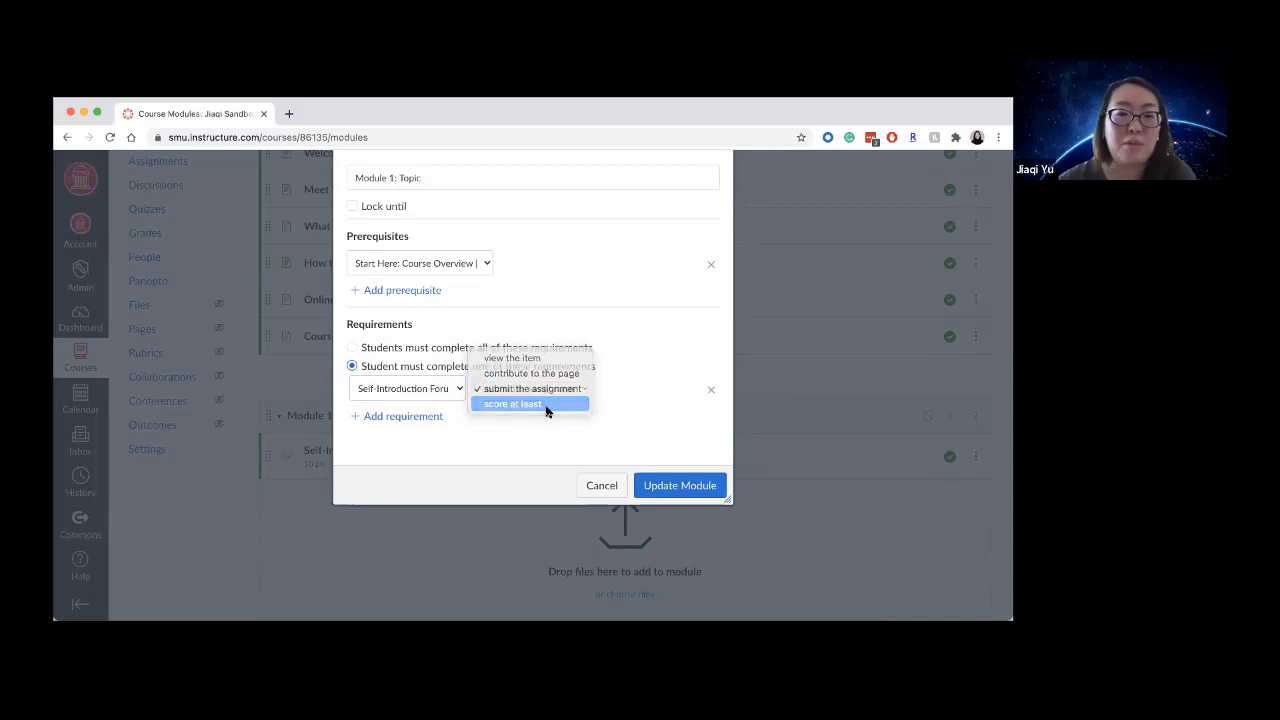
left_click(549, 407)
left_click(613, 390)
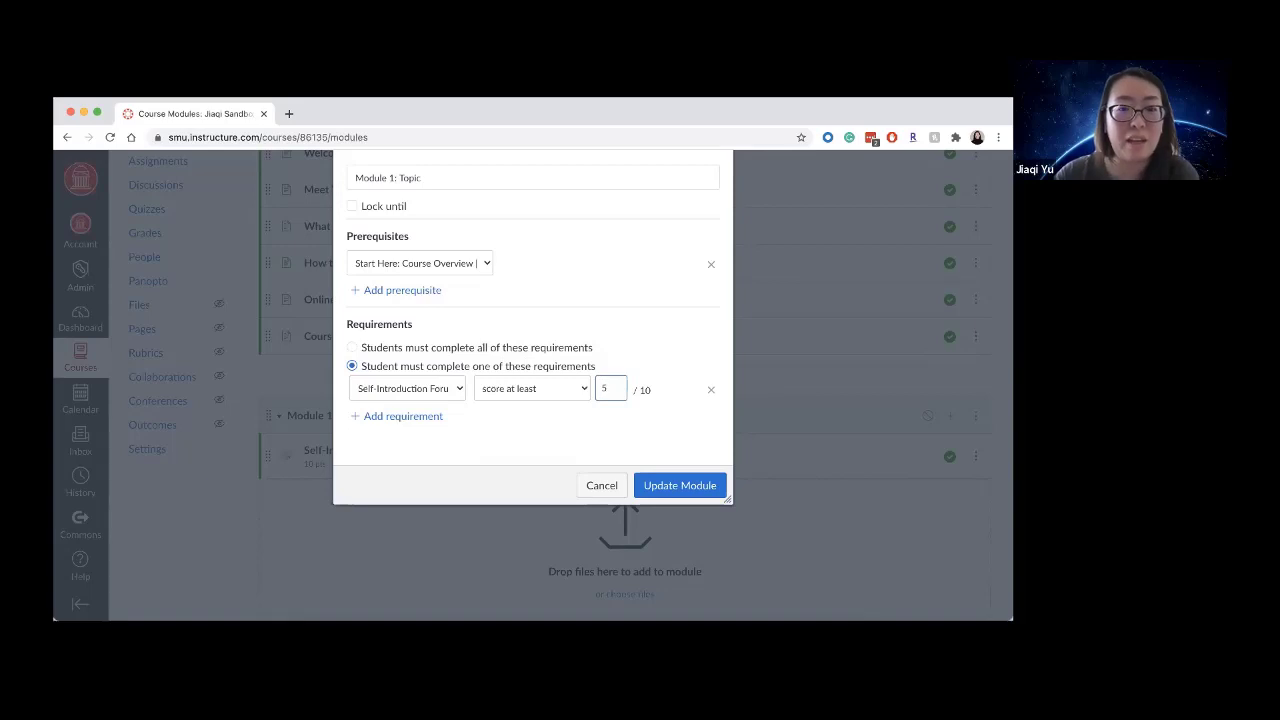
left_click(586, 390)
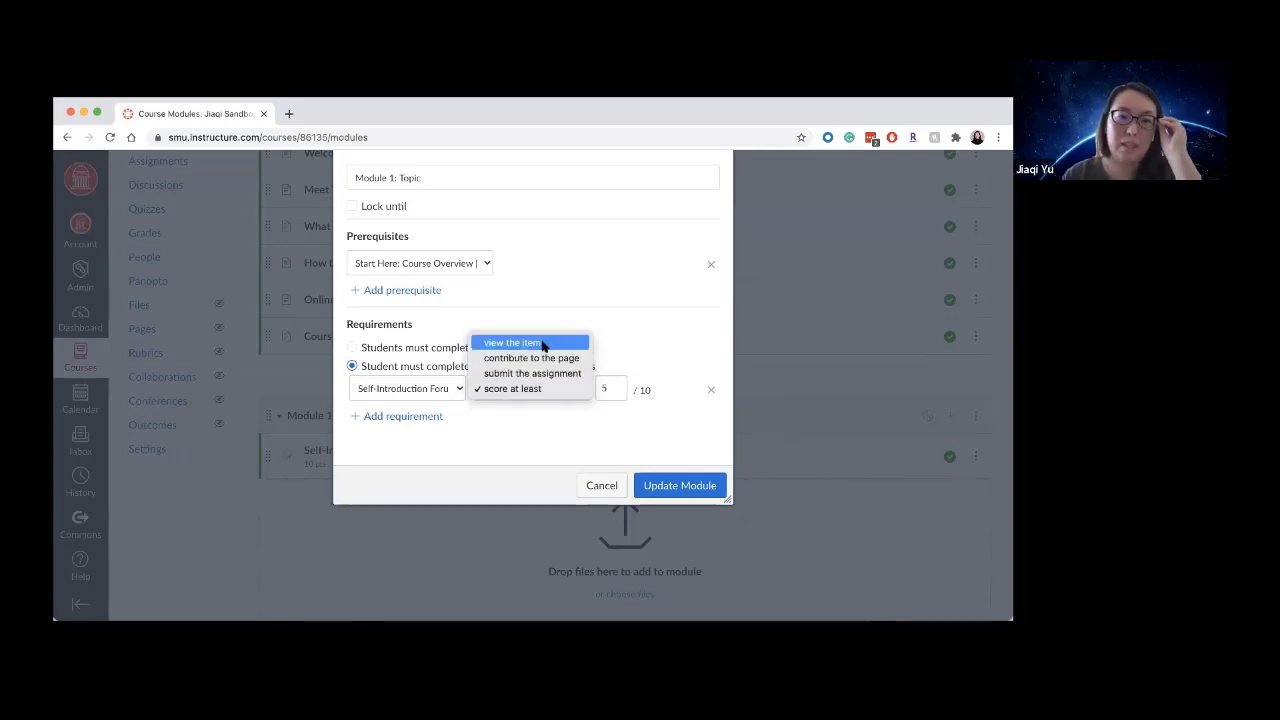
left_click(595, 442)
scroll(594, 440, "up", 1)
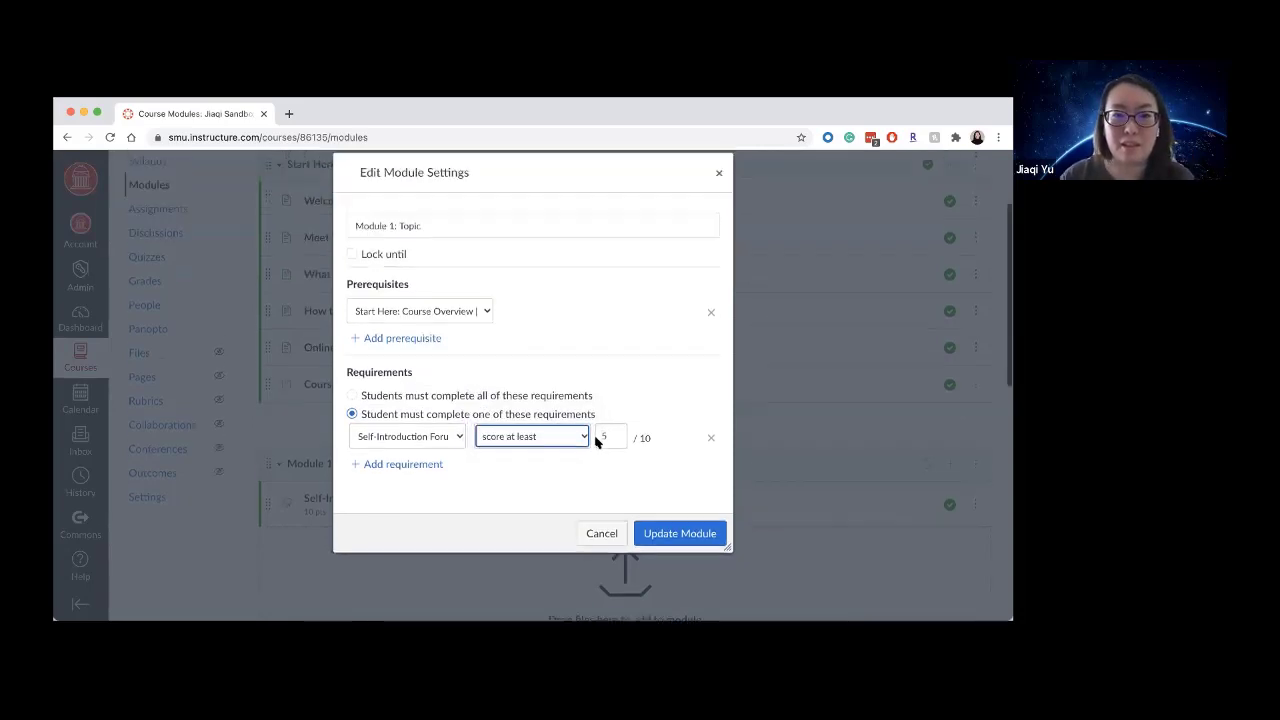
left_click(680, 537)
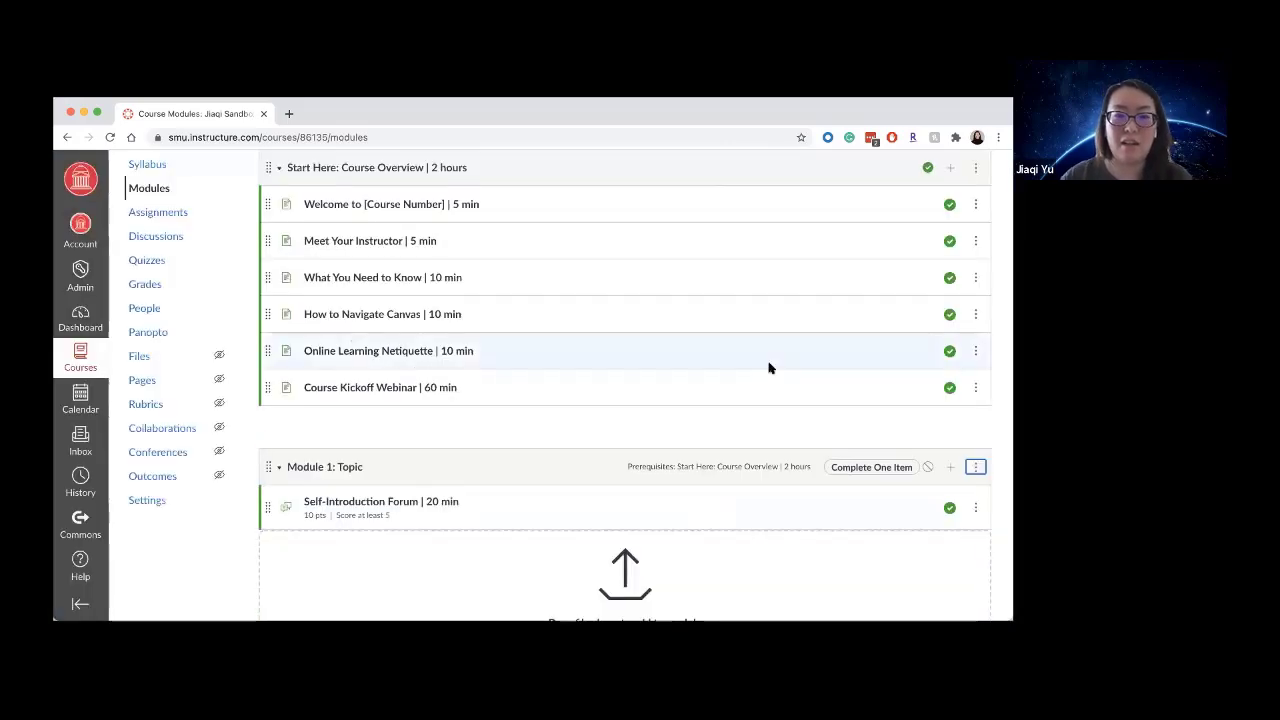
- Add a requirement in the settings of Start Here: Course Overview and have students complete one of the requirements
scroll(766, 366, "up", 3)
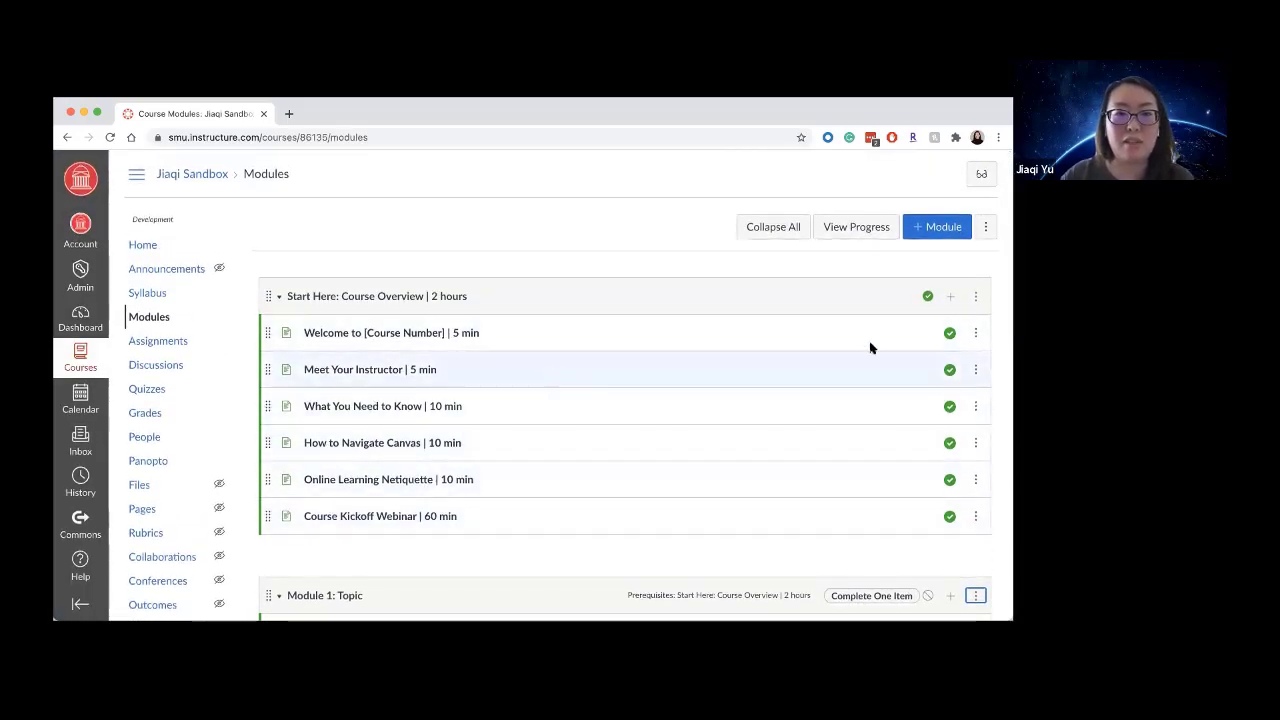
left_click(976, 296)
left_click(930, 335)
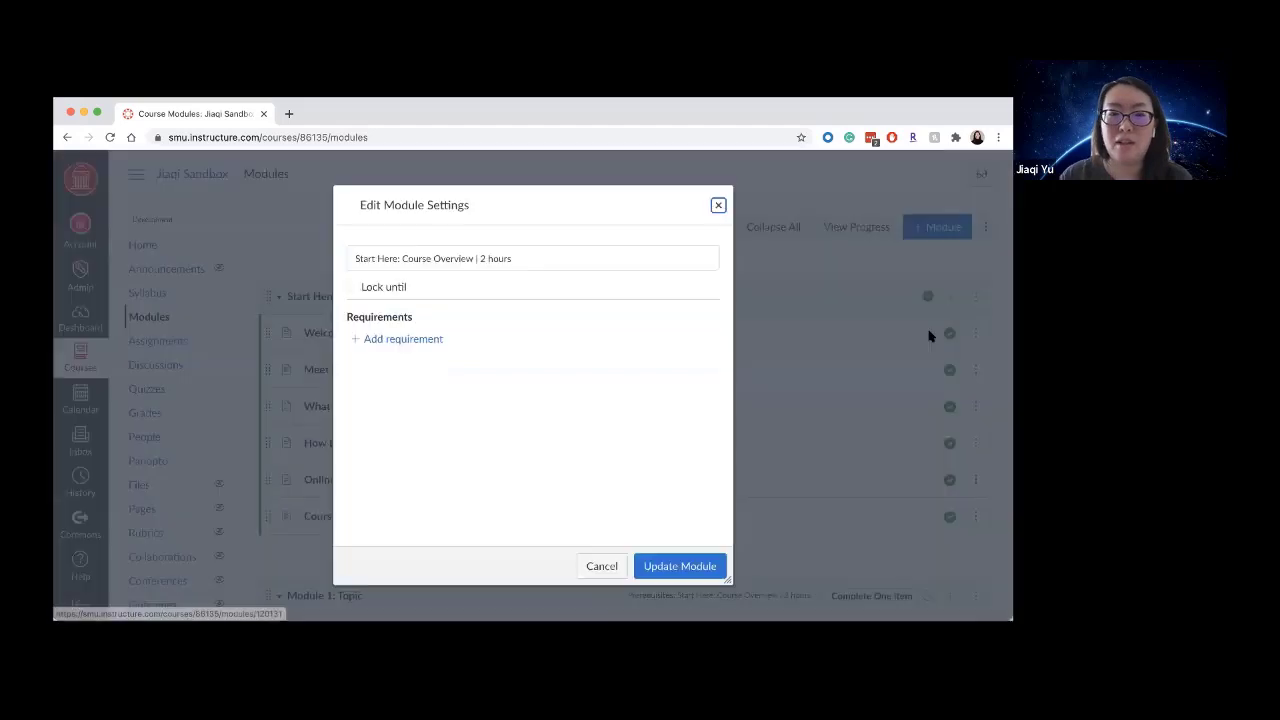
left_click(390, 339)
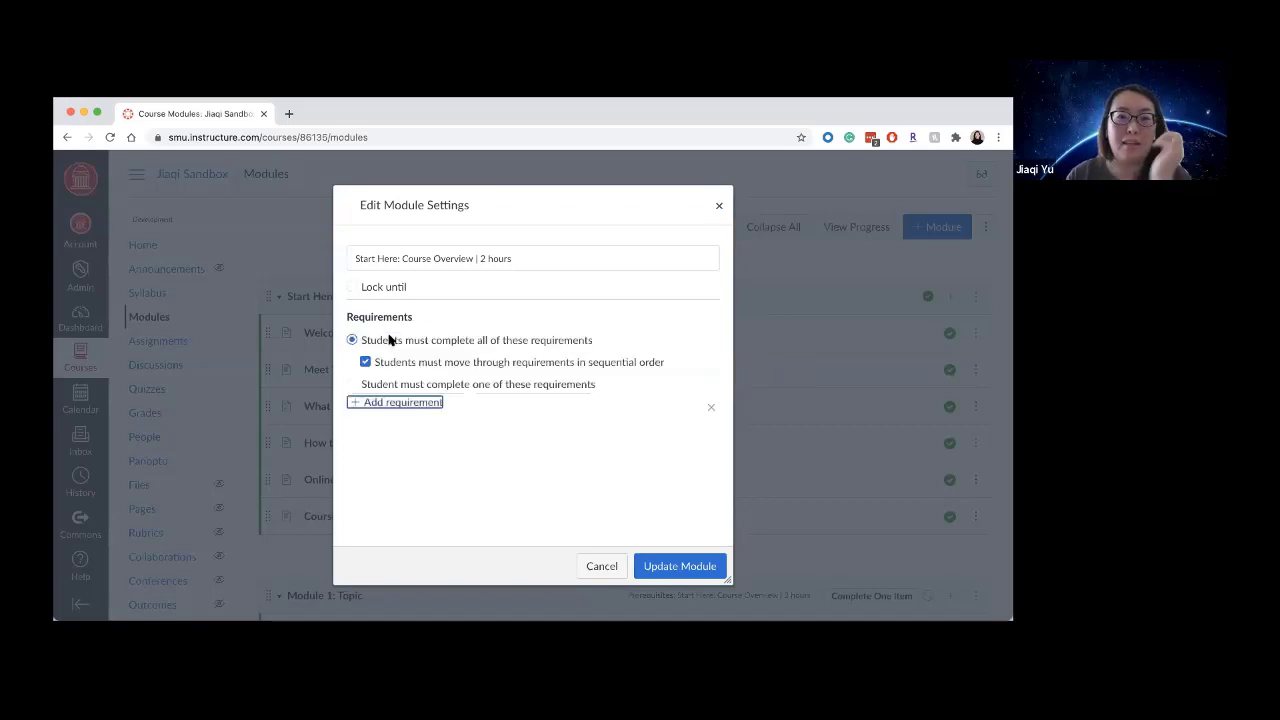
left_click(413, 386)
- Set the requirement to view the item for the Welcome to [Course Number] page
left_click(412, 388)
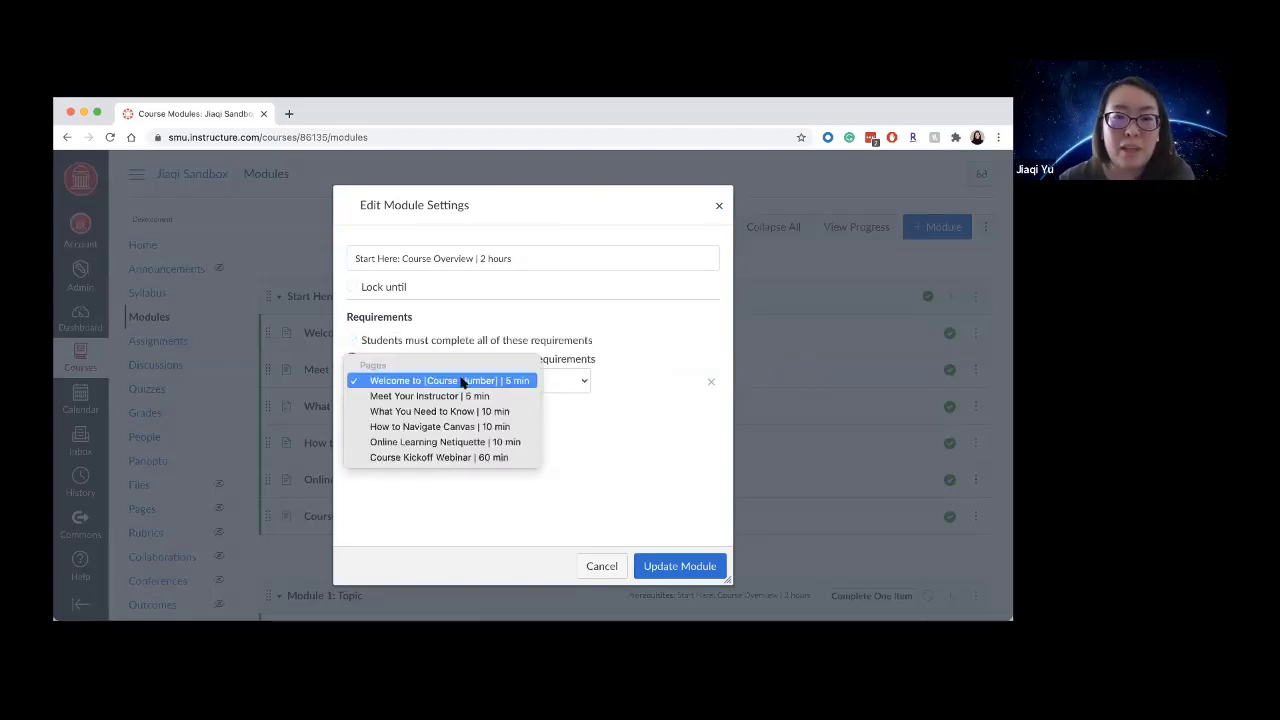
left_click(446, 459)
left_click(456, 382)
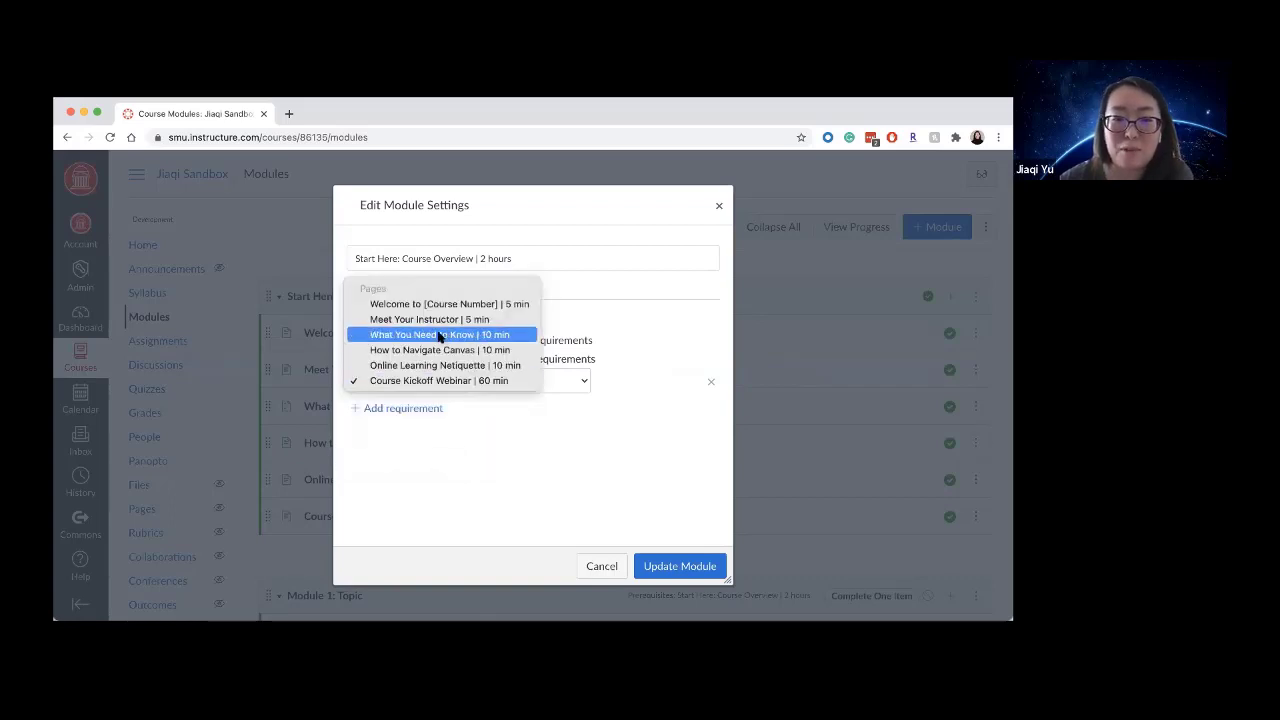
left_click(418, 304)
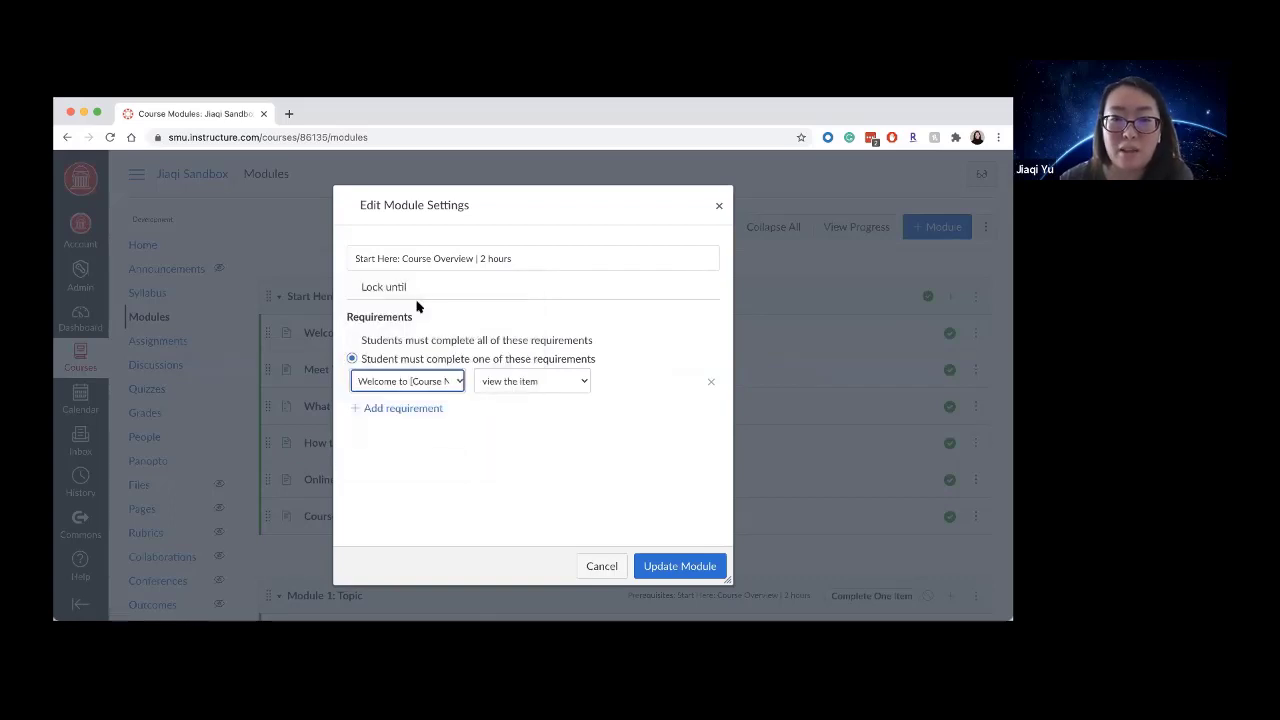
left_click(585, 381)
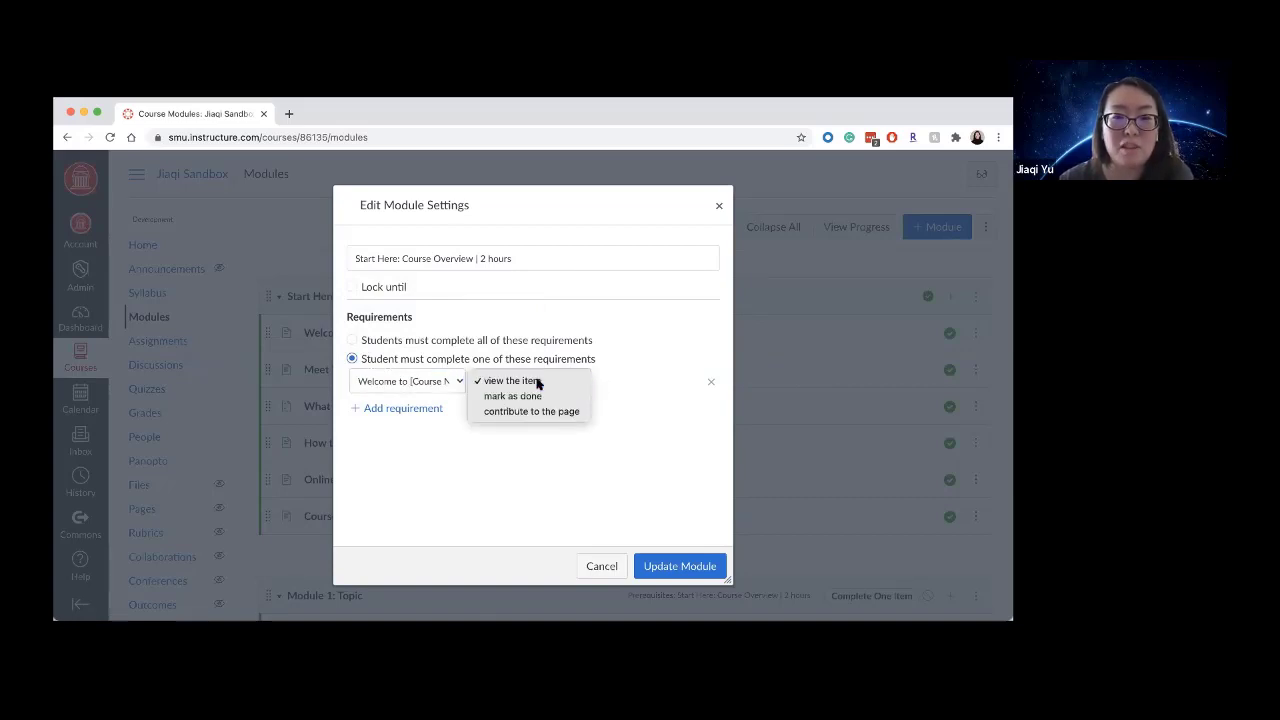
left_click(538, 383)
- Add a second requirement to view Meet Your Instructor, keep the complete-one option, and save the module settings
left_click(390, 410)
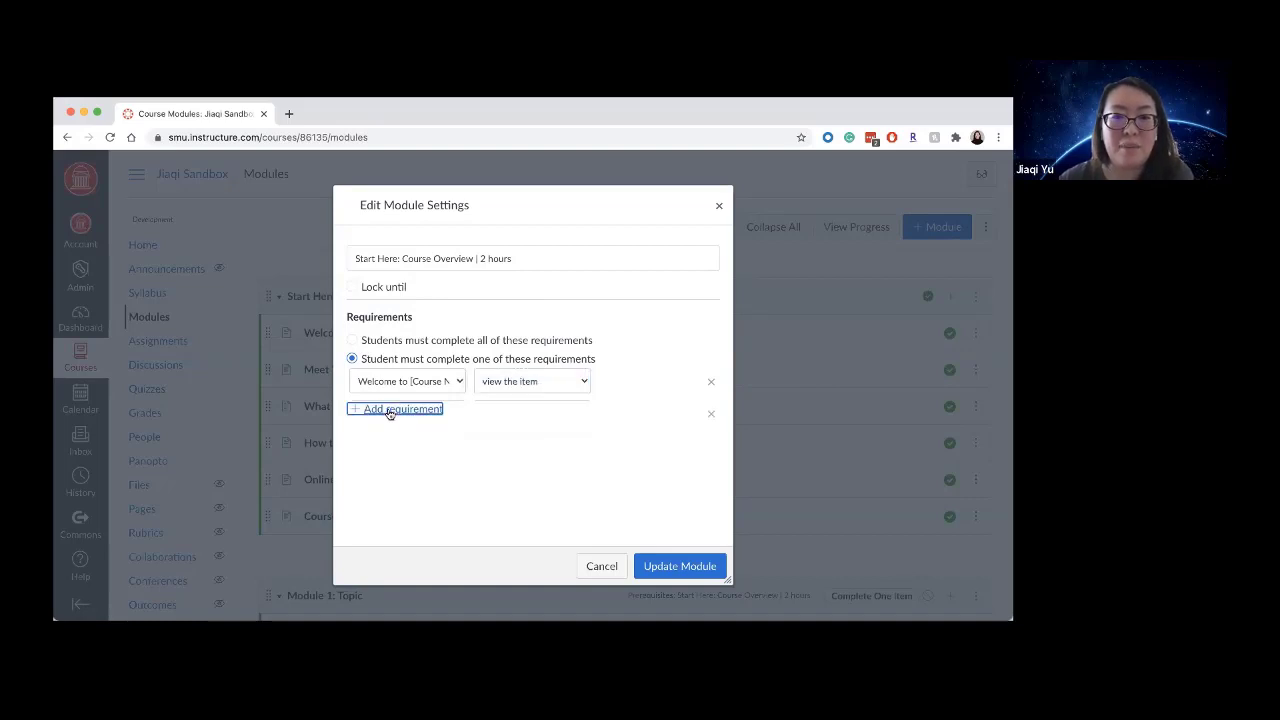
left_click(457, 414)
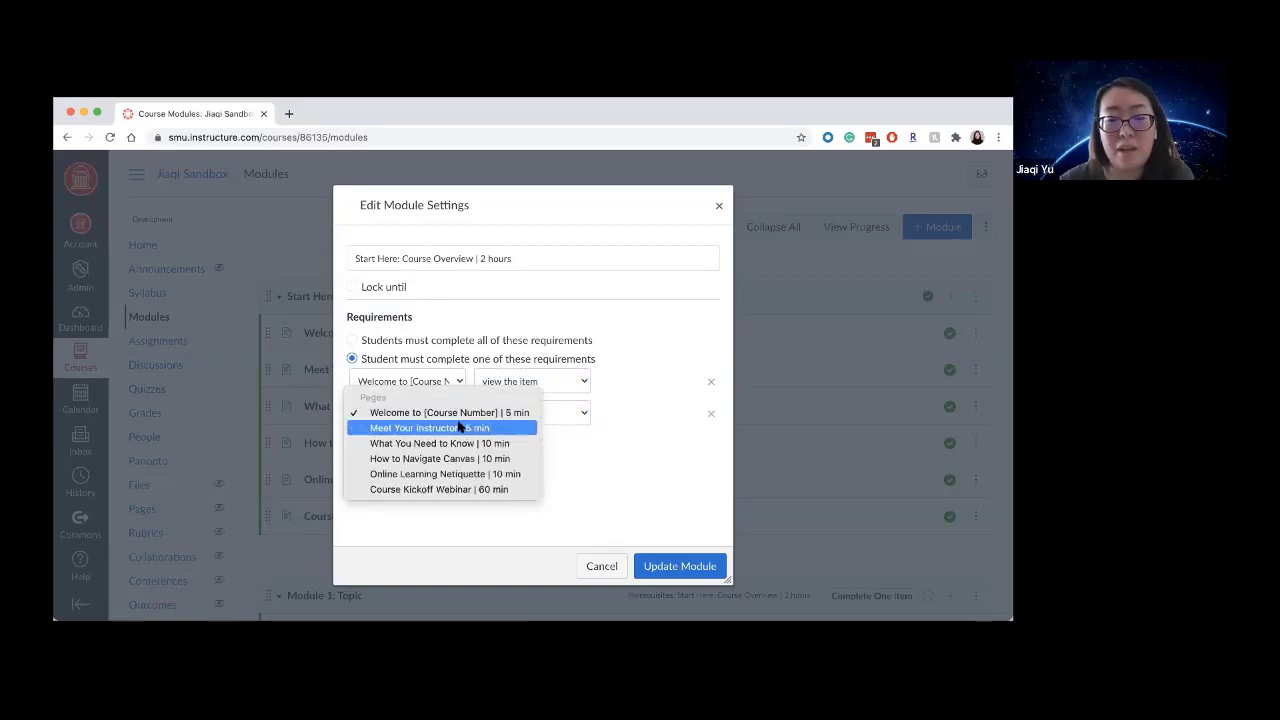
left_click(457, 428)
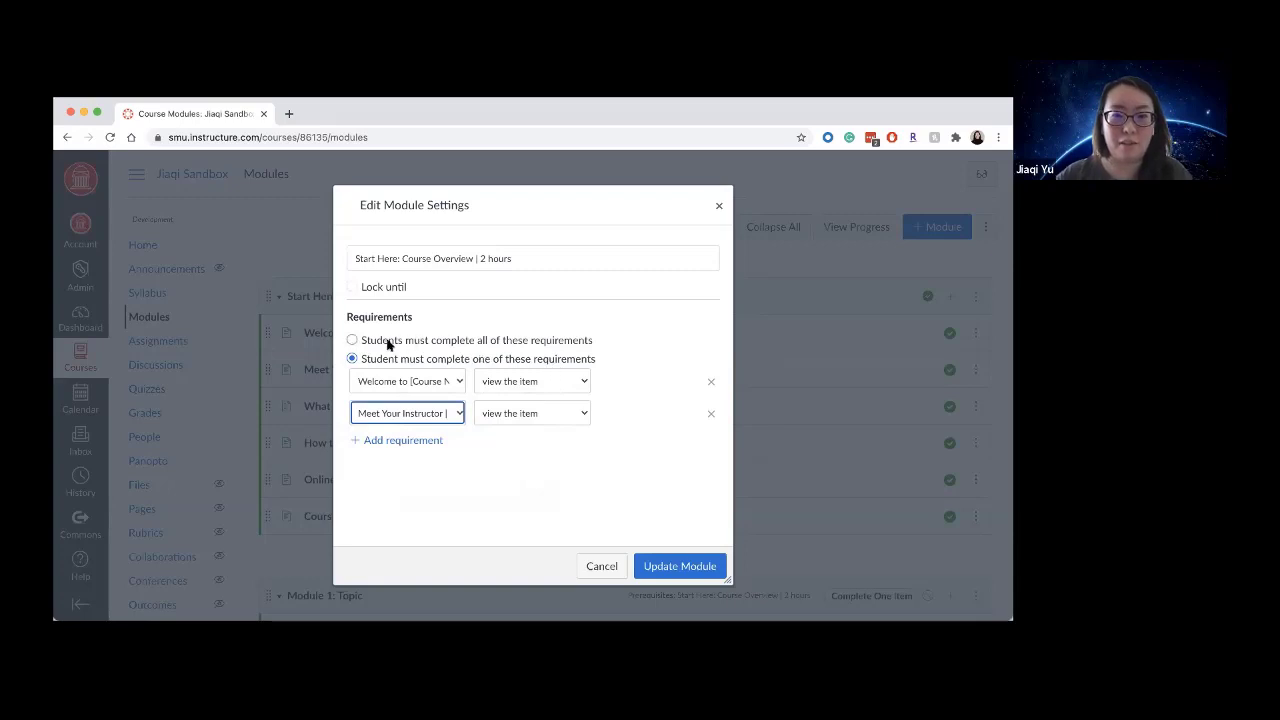
left_click(352, 340)
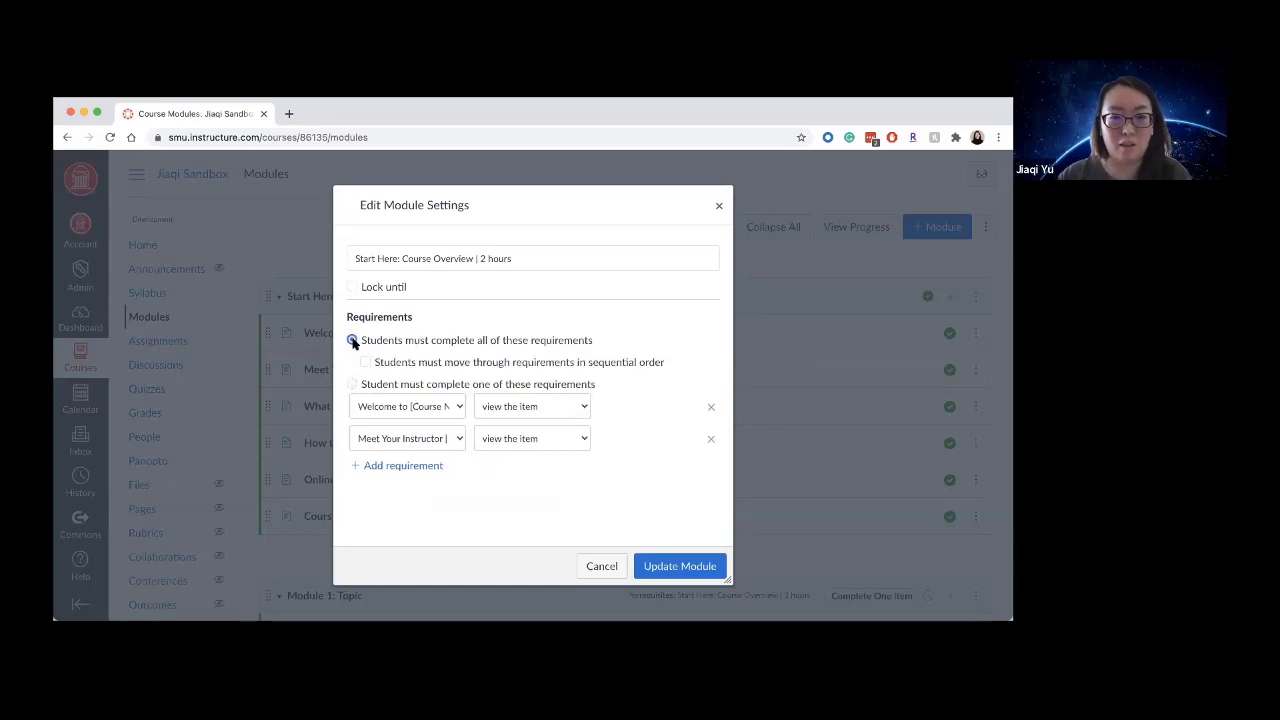
left_click(352, 384)
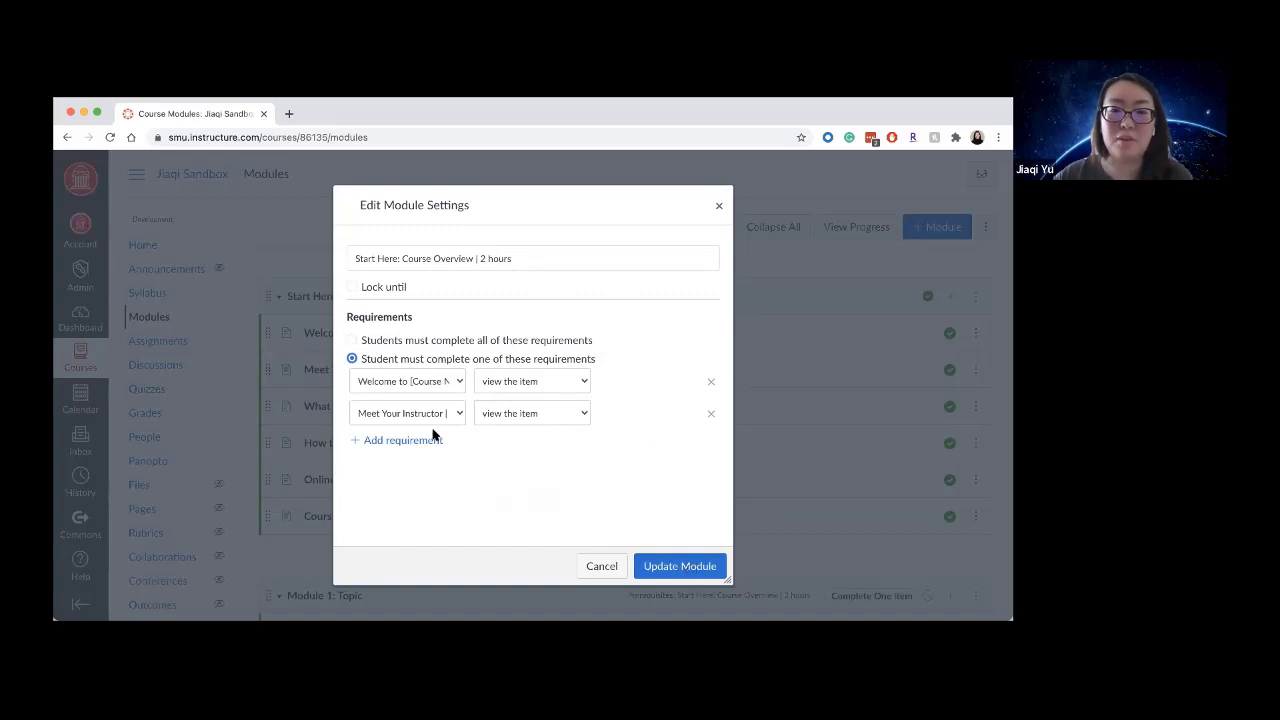
left_click(680, 566)
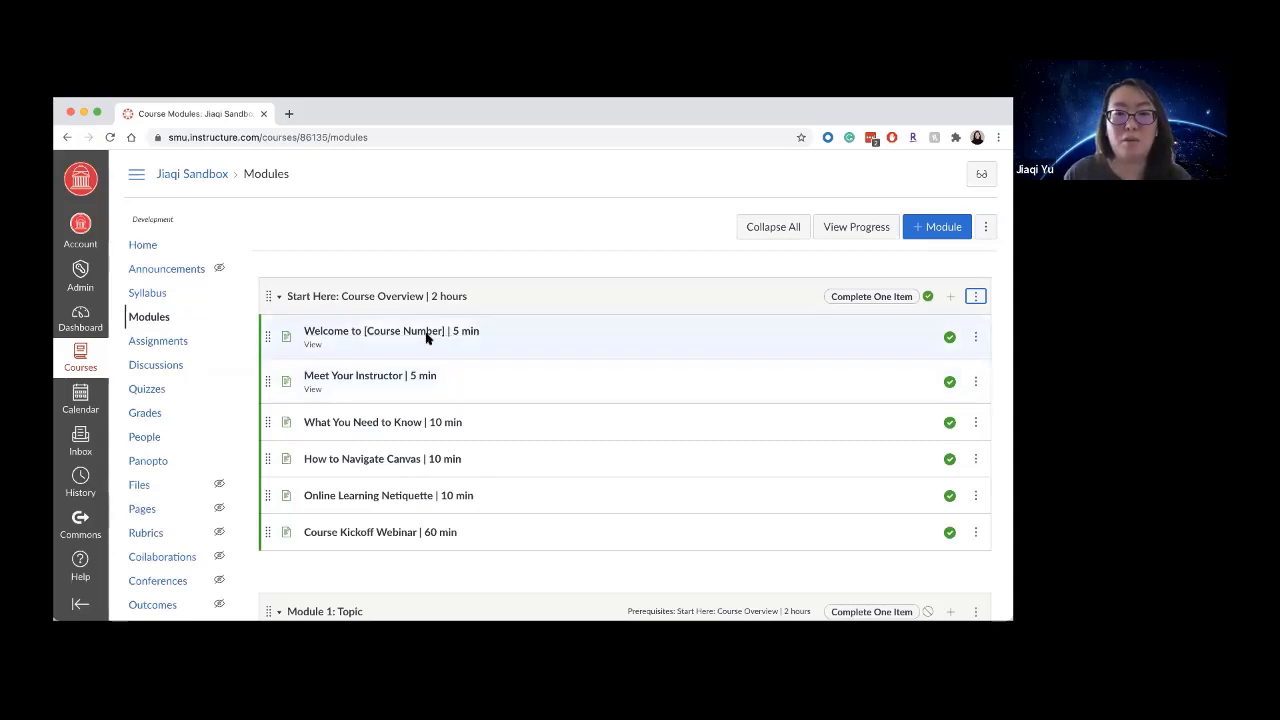
scroll(529, 389, "down", 5)
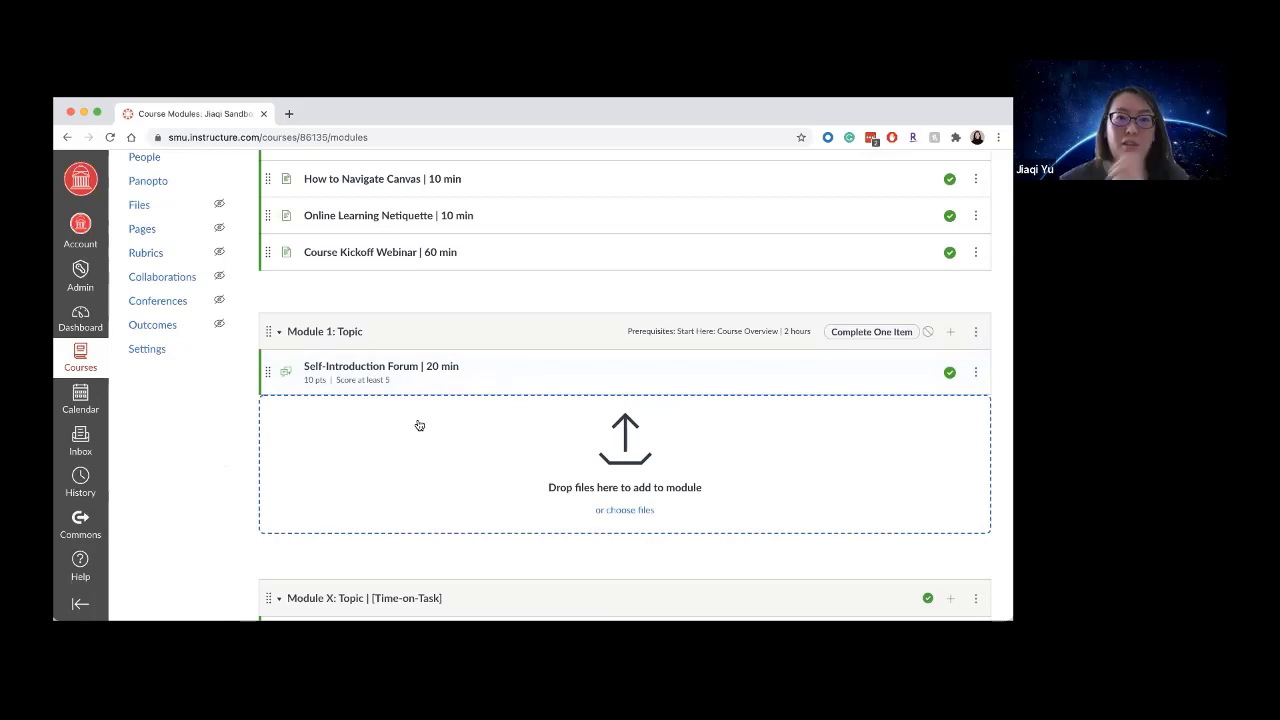
scroll(547, 382, "up", 2)
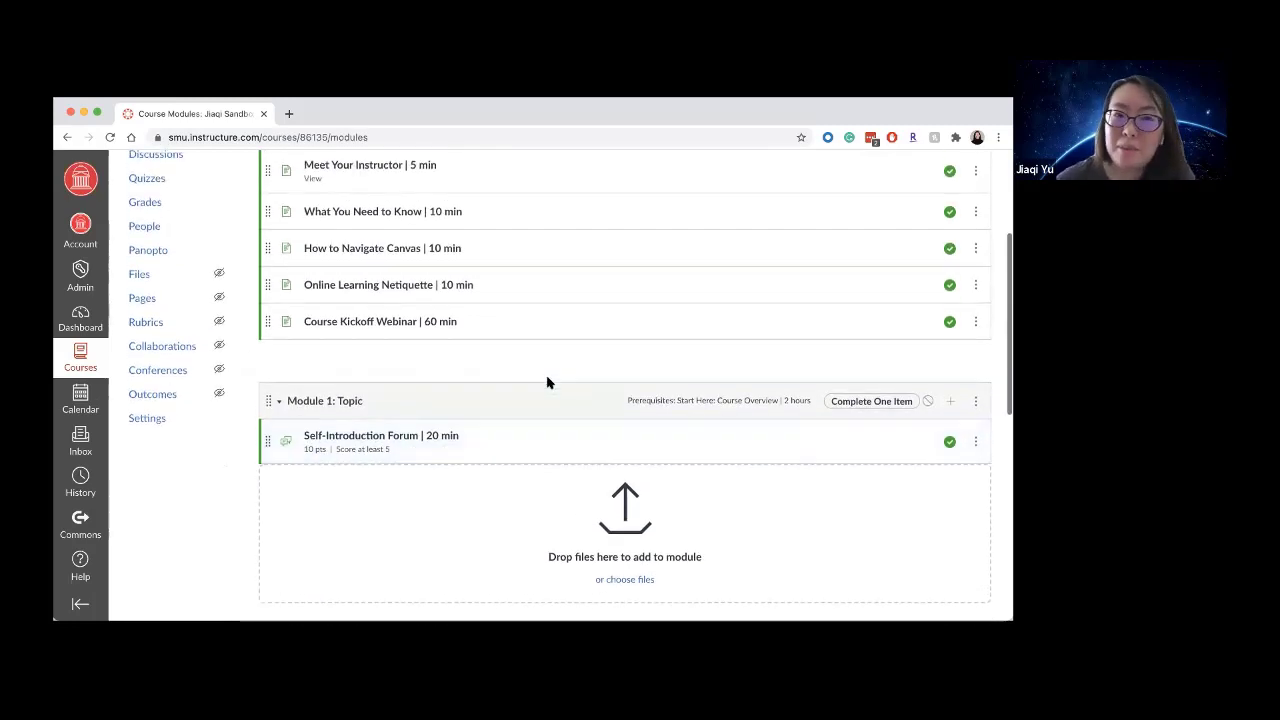
scroll(547, 382, "up", 3)
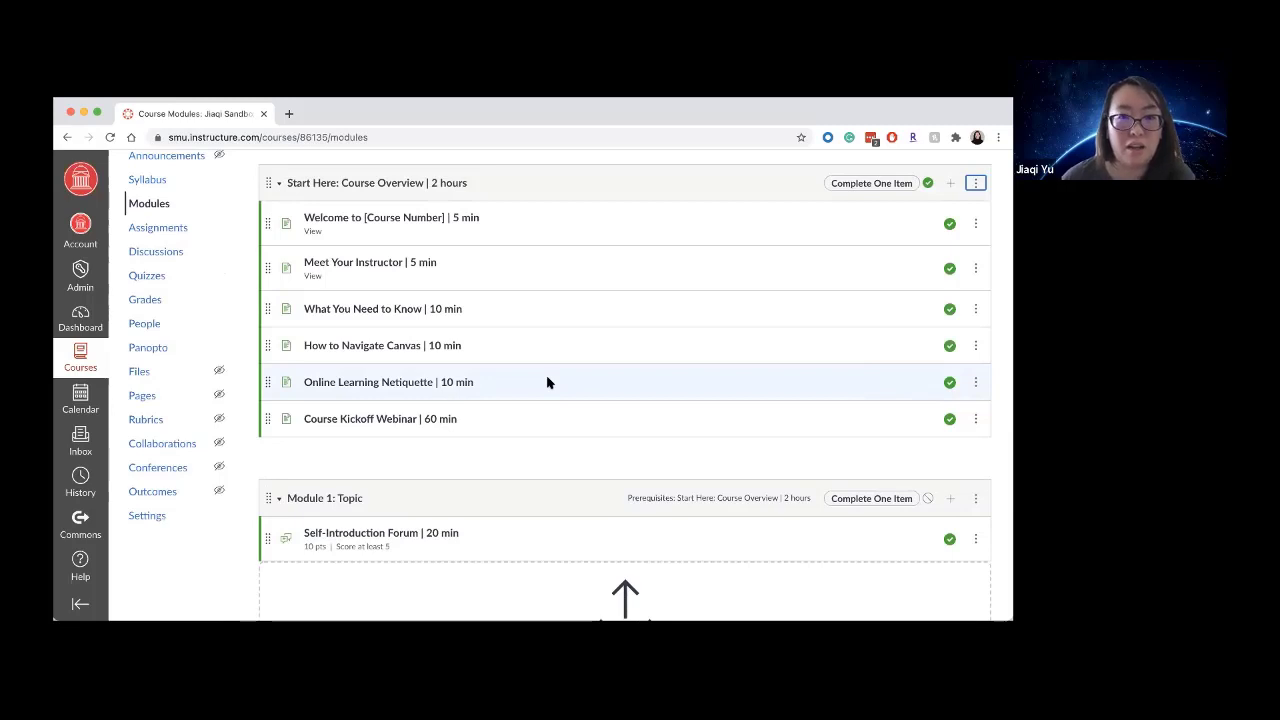
scroll(547, 382, "up", 2)
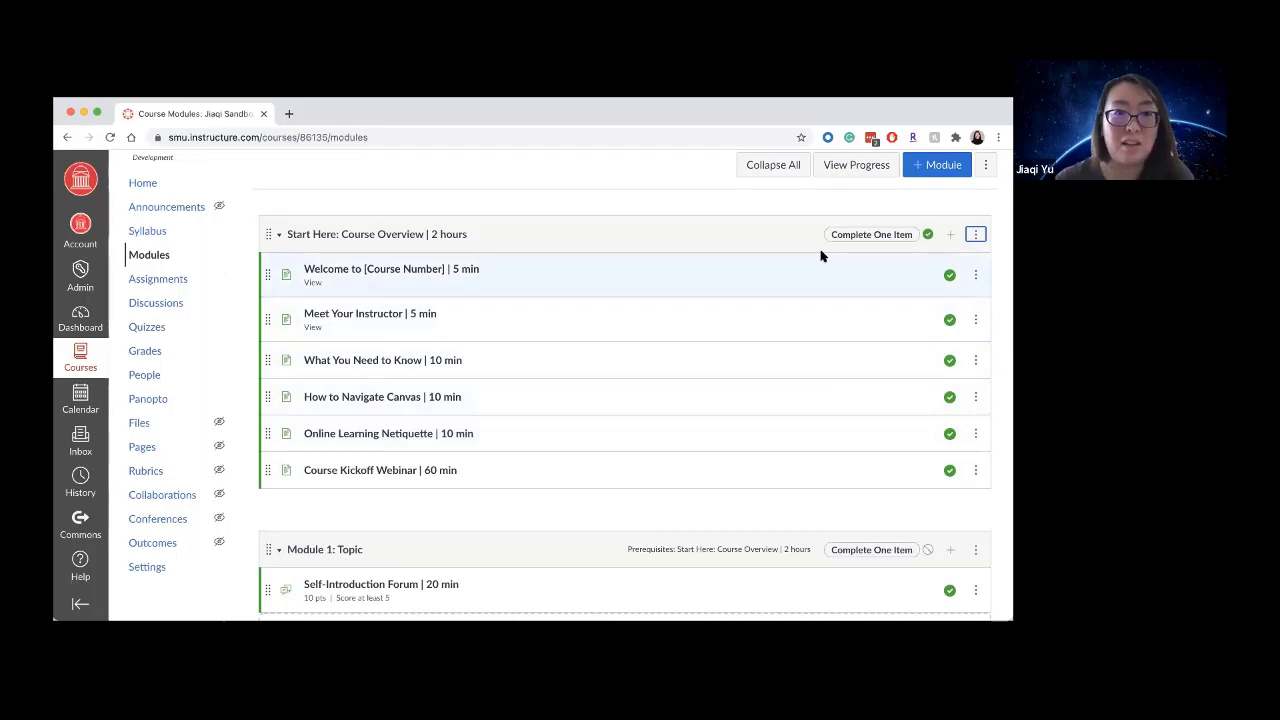
- Add a text header named Content to Module 1: Topic without indentation
scroll(821, 255, "down", 4)
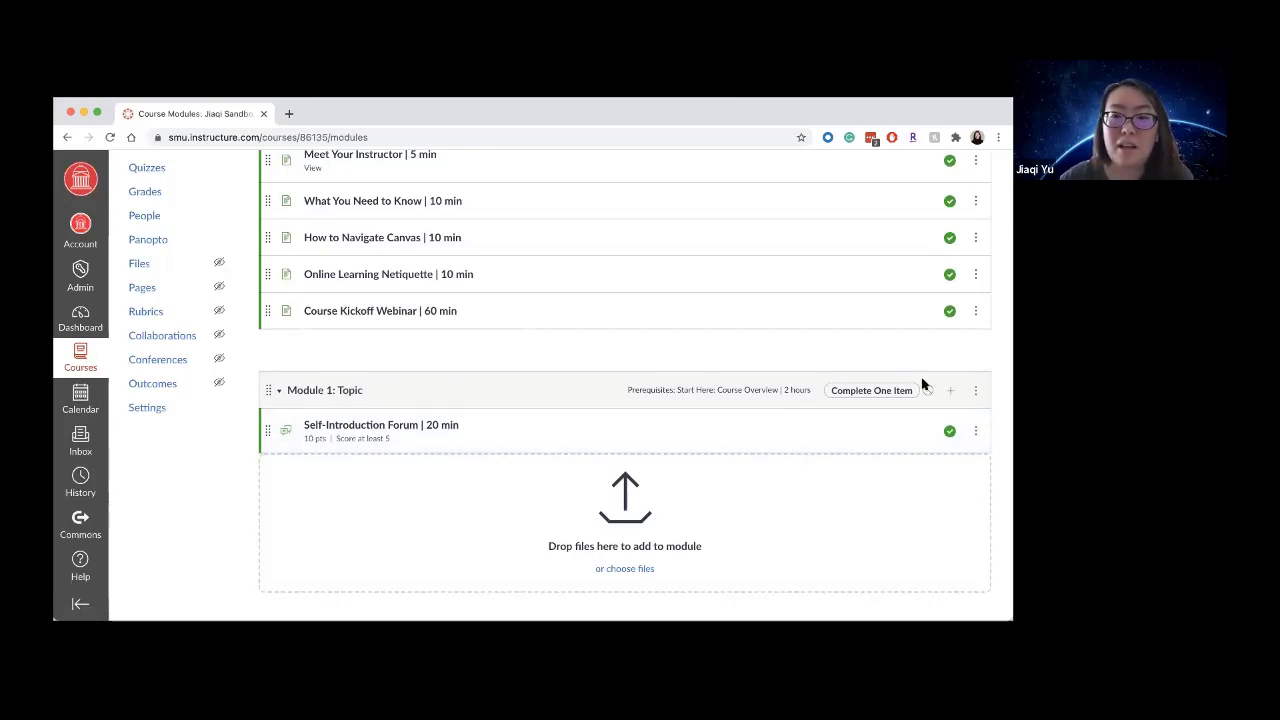
left_click(950, 392)
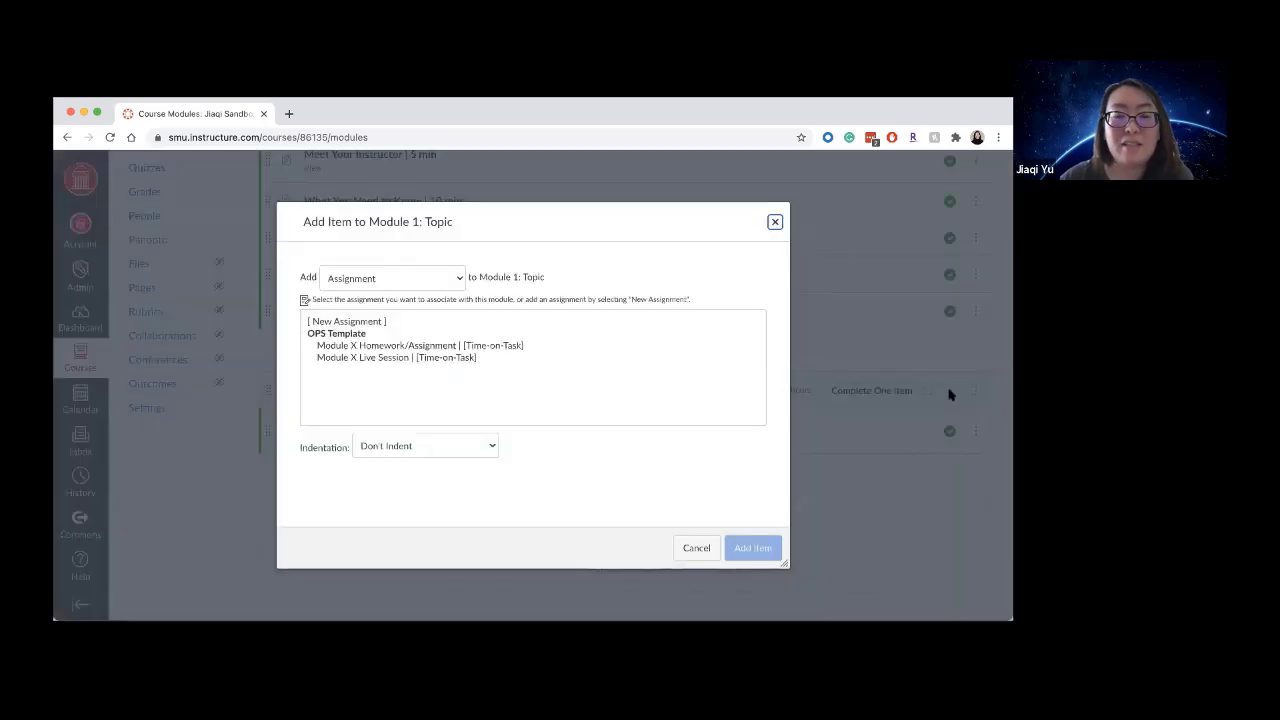
left_click(457, 280)
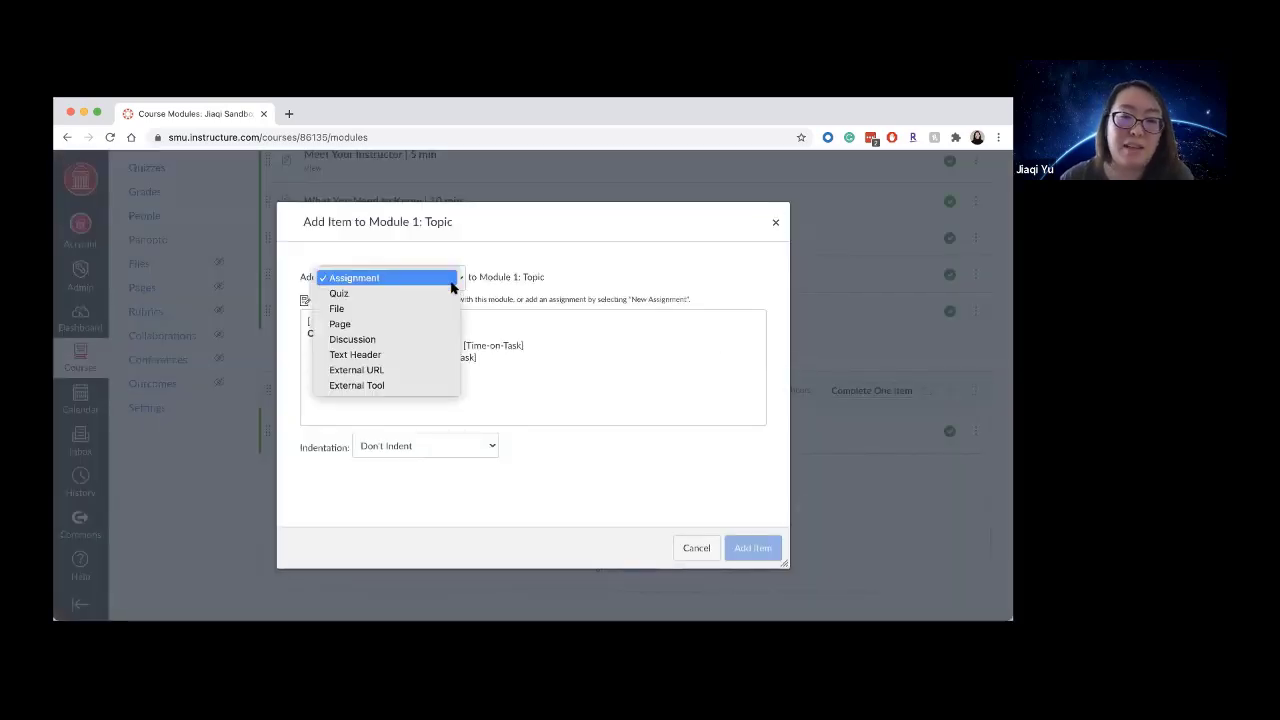
left_click(407, 354)
left_click(371, 316)
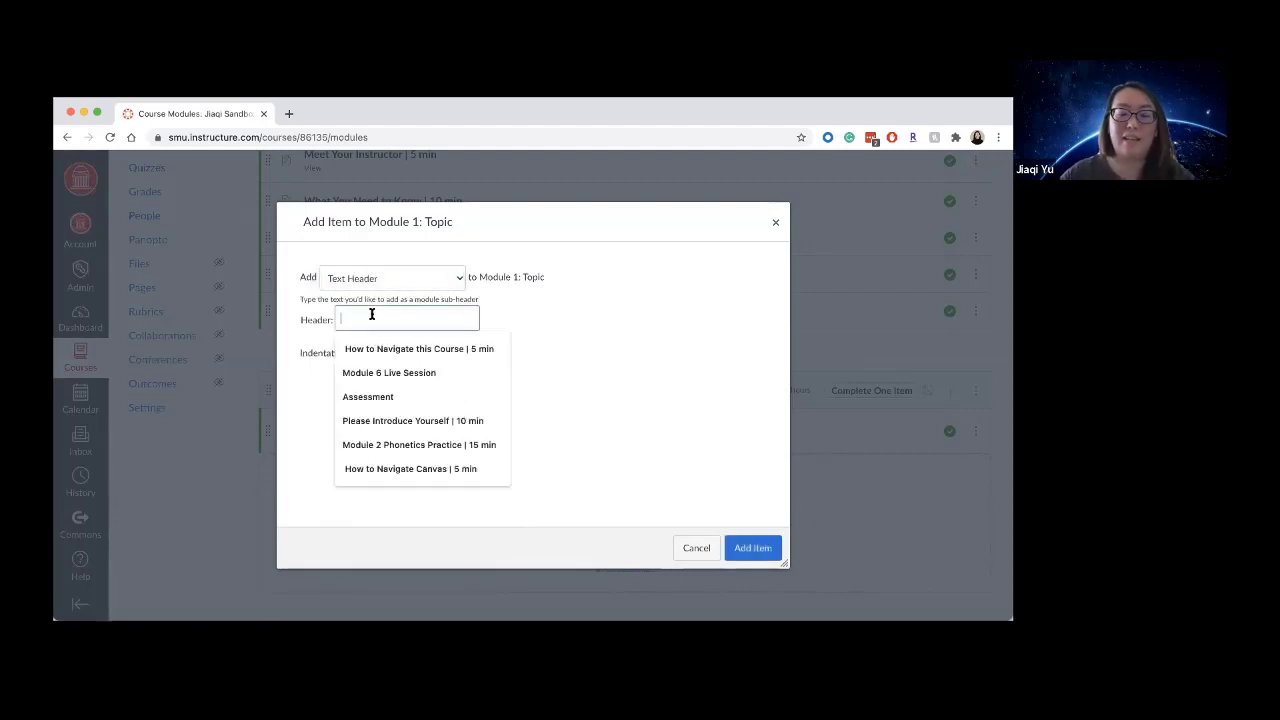
type("Content")
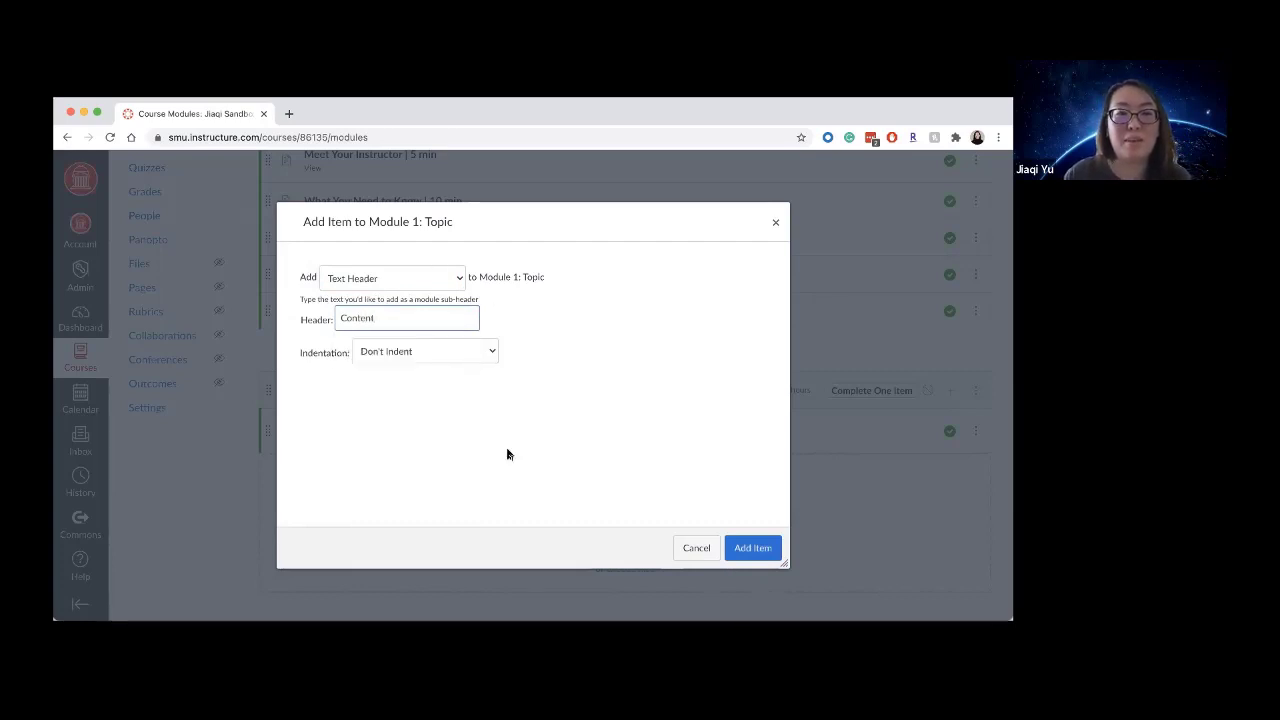
left_click(753, 549)
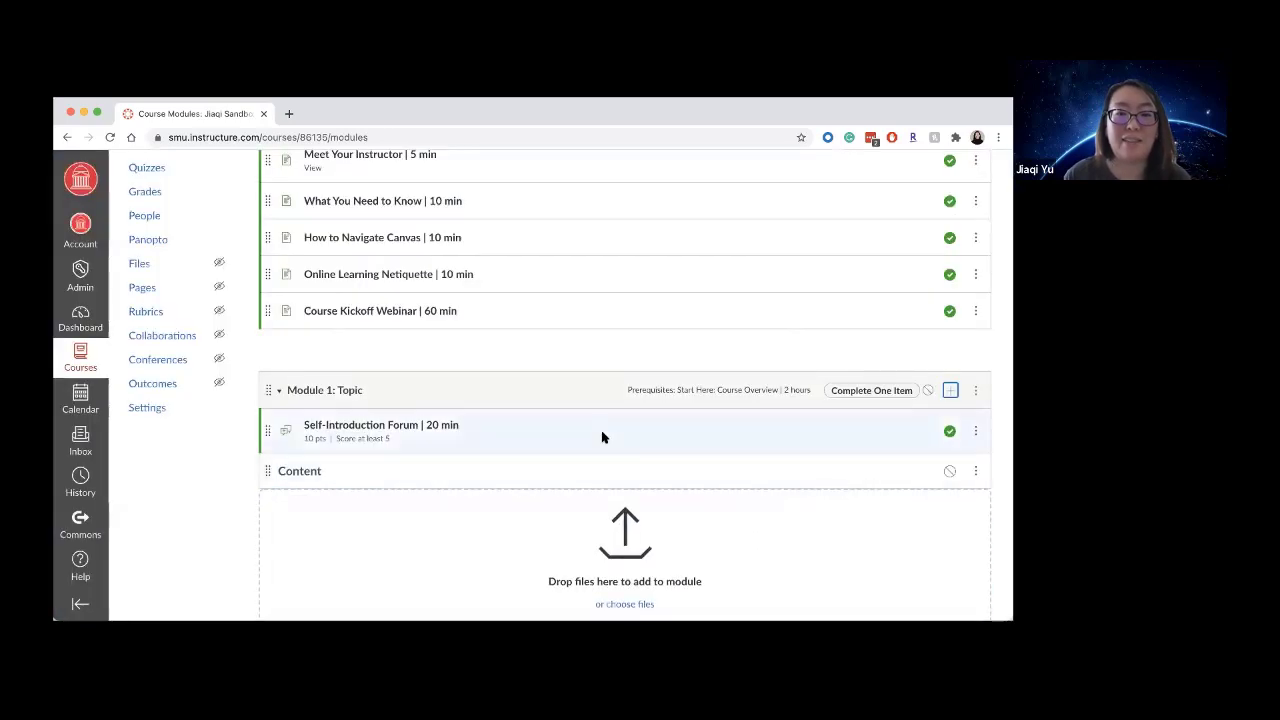
- Add a text header named Assignments to Module 1: Topic and move the Self-Introduction Forum below it
left_click(950, 391)
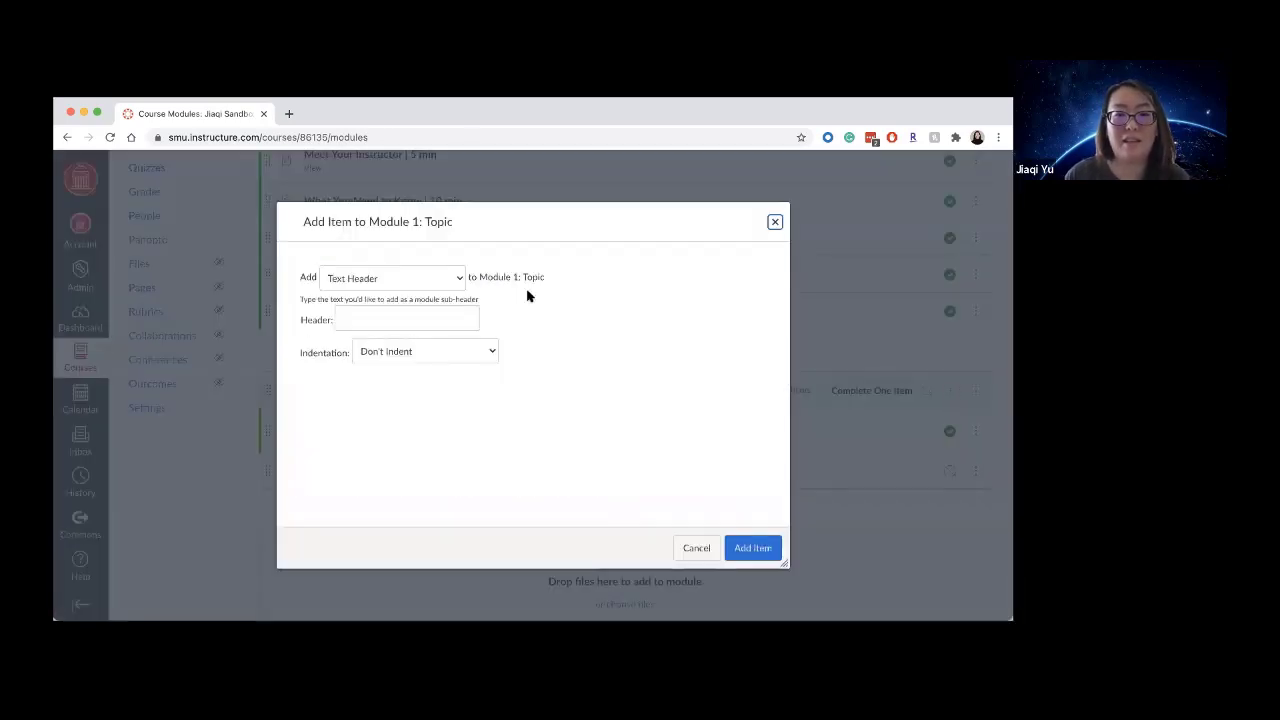
left_click(382, 320)
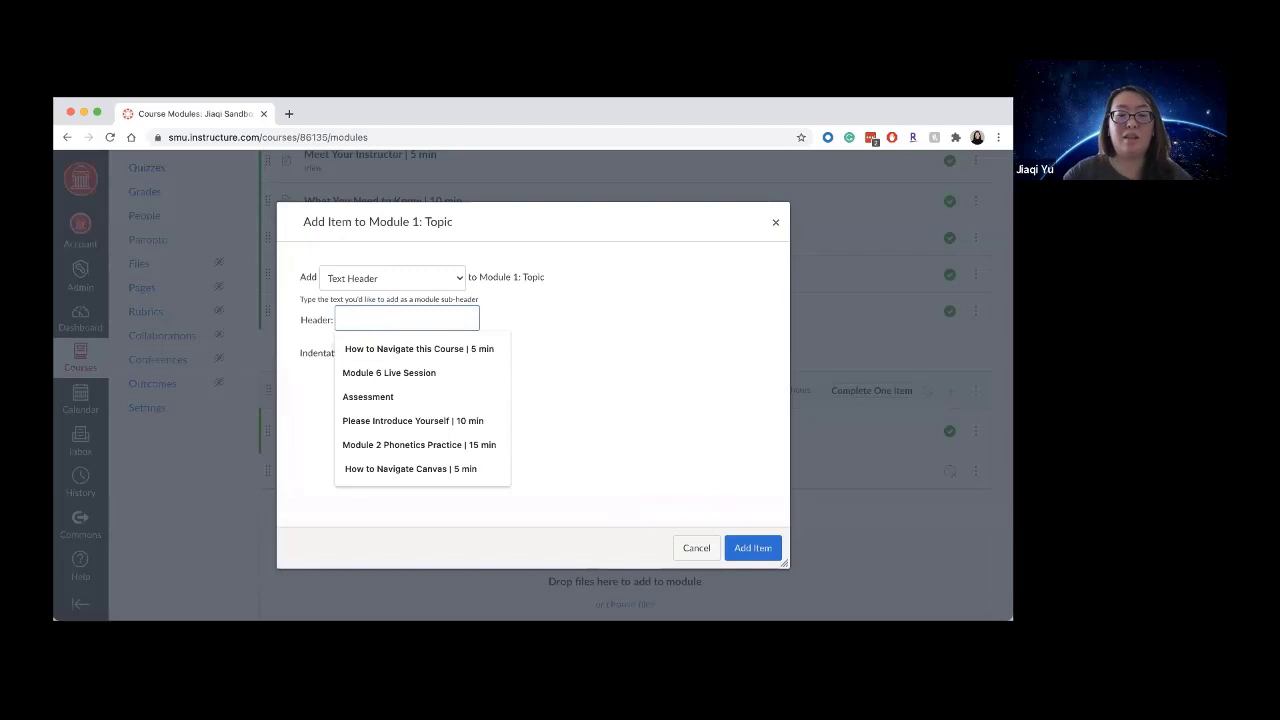
type("Assignments")
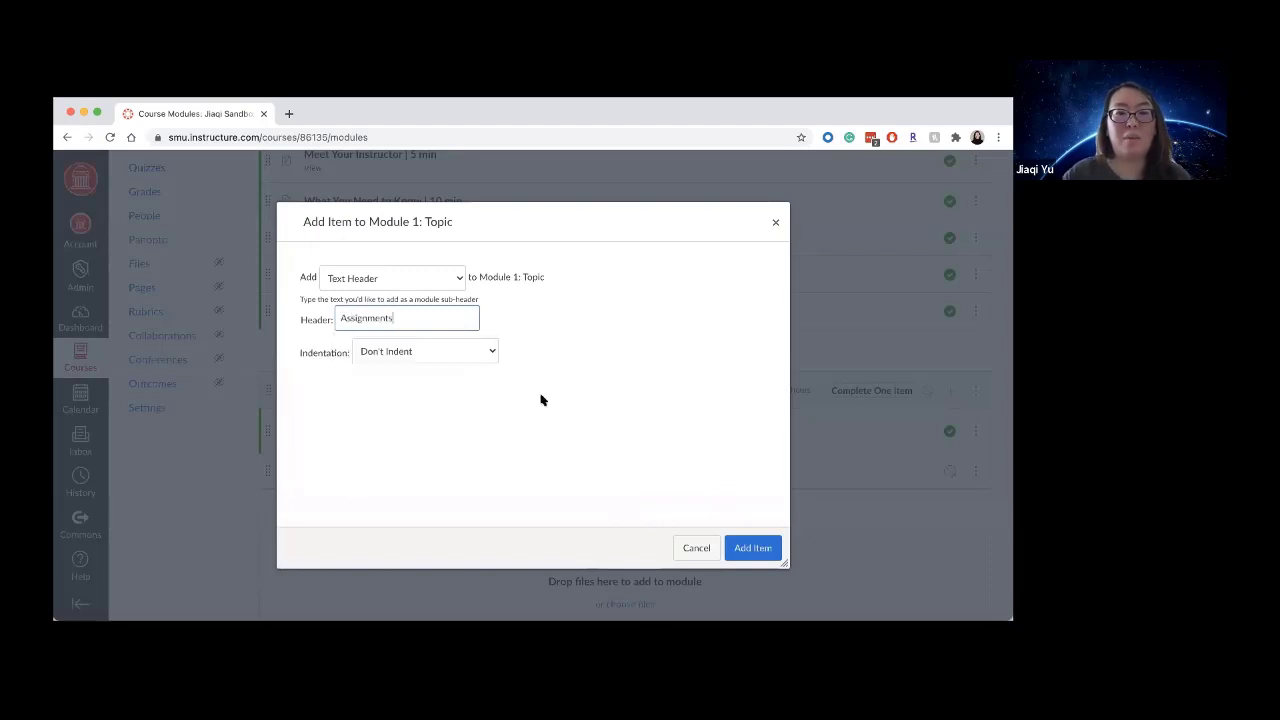
left_click(755, 550)
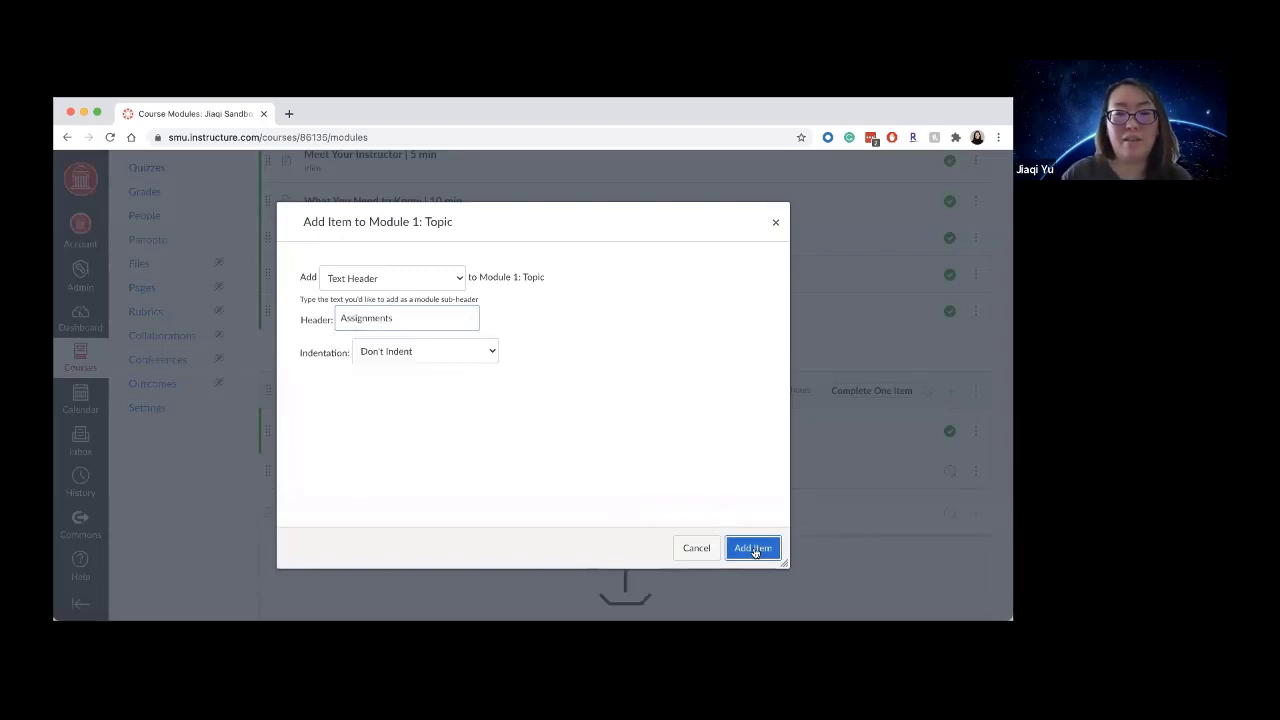
scroll(577, 349, "down", 2)
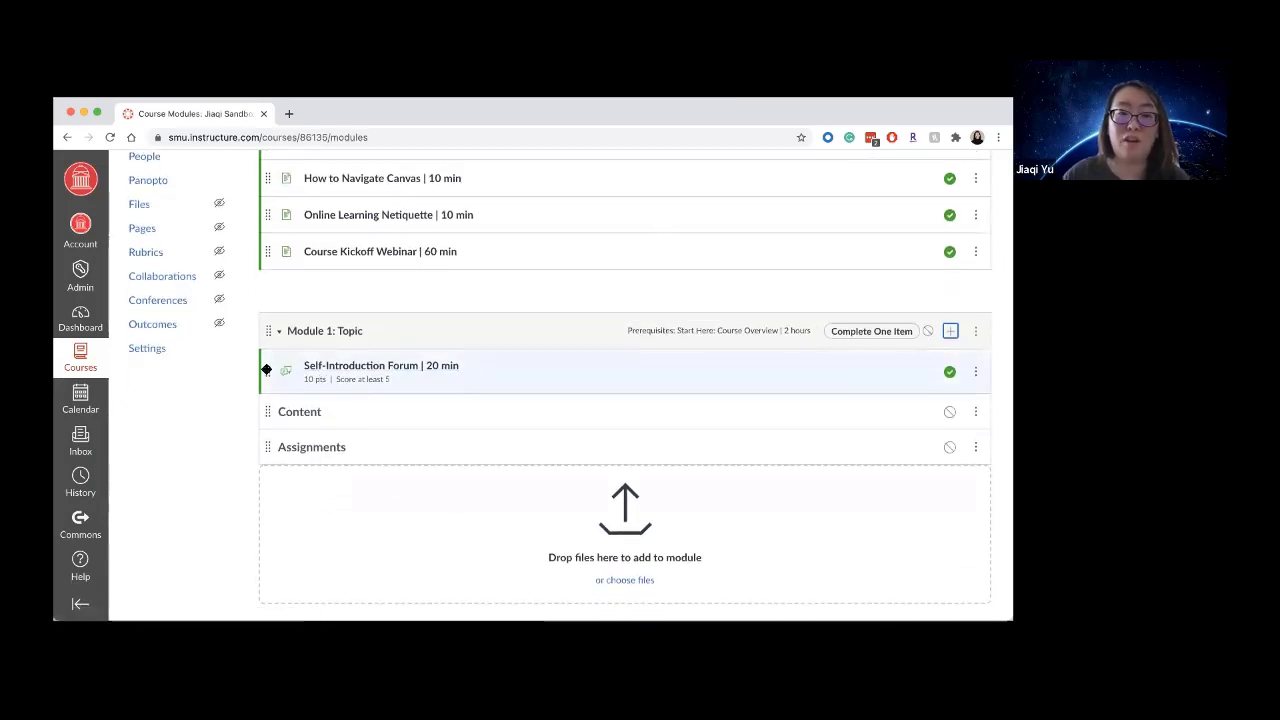
left_click_drag(266, 369, 280, 451)
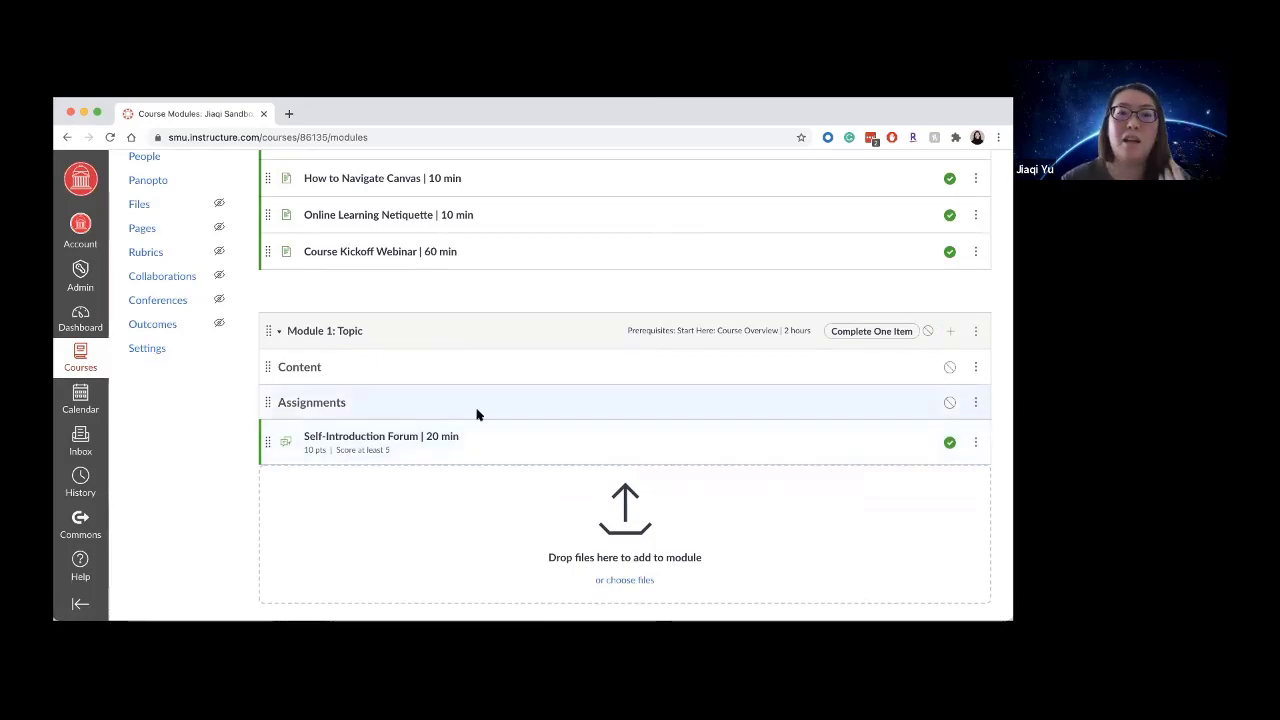
- Add a new unindented page named Module 1 Required Reading to Module 1: Topic and move it directly below the Content header
left_click(951, 334)
left_click(457, 281)
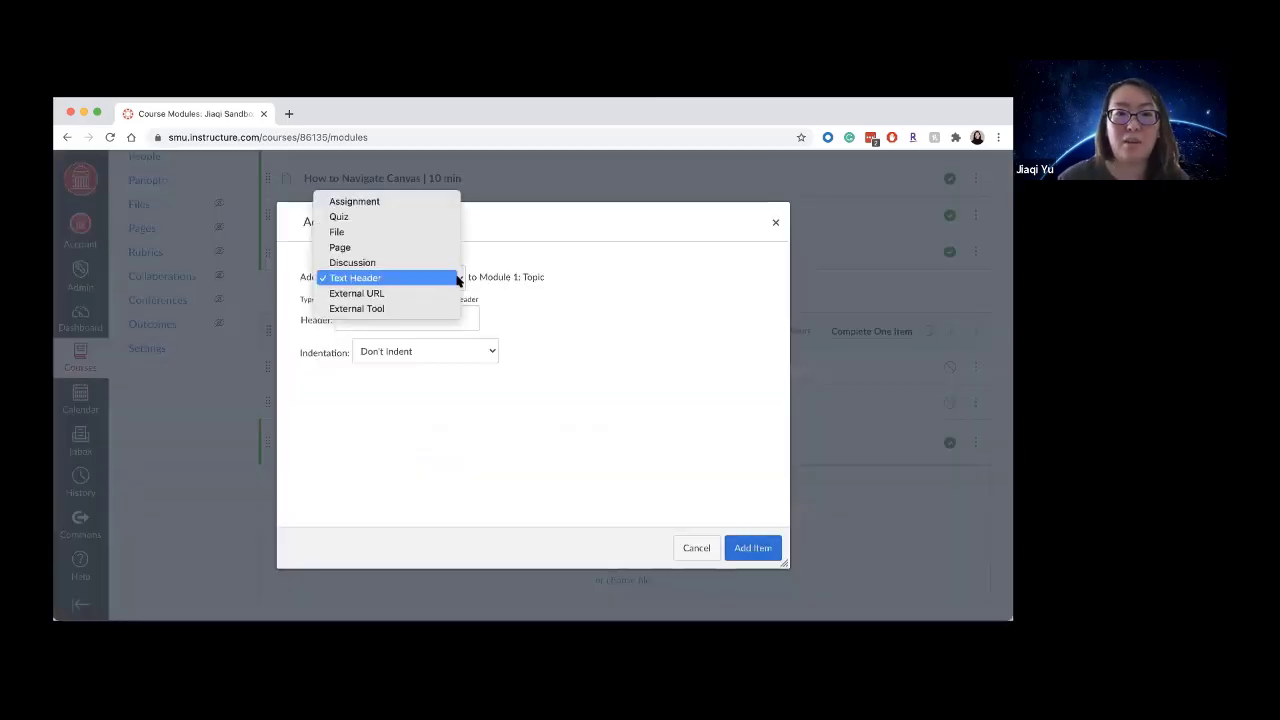
left_click(403, 250)
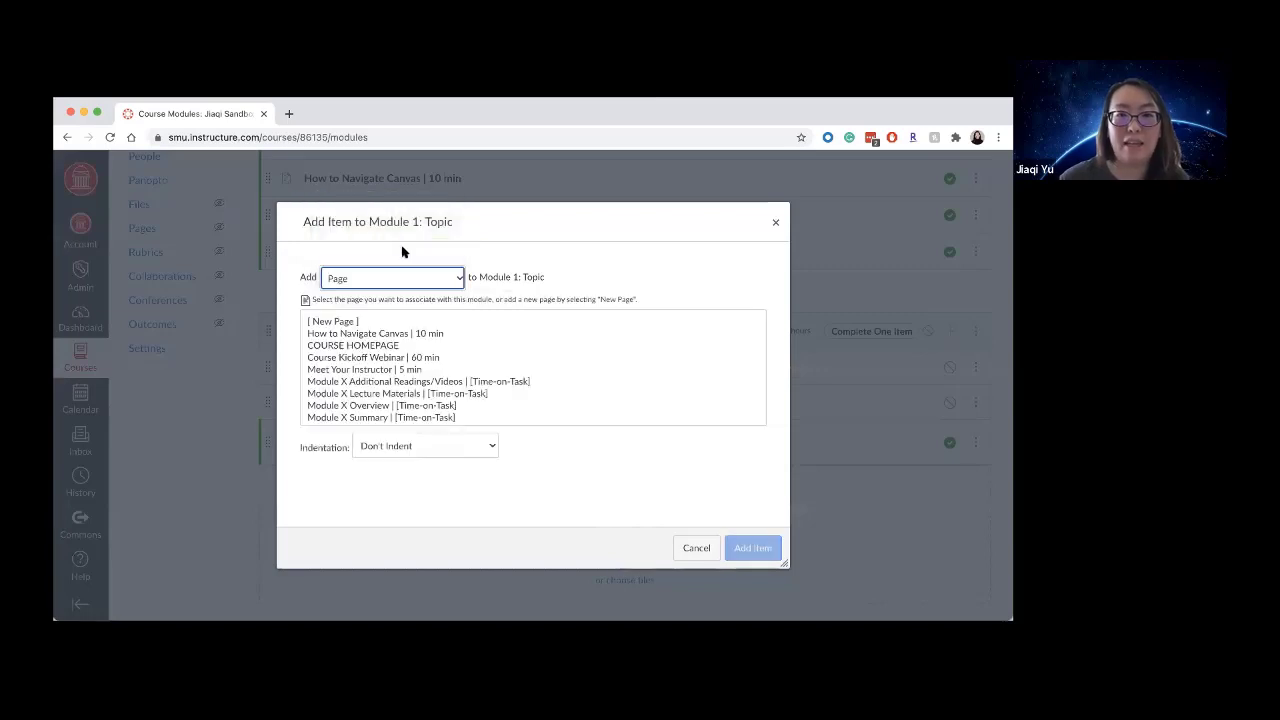
left_click(325, 323)
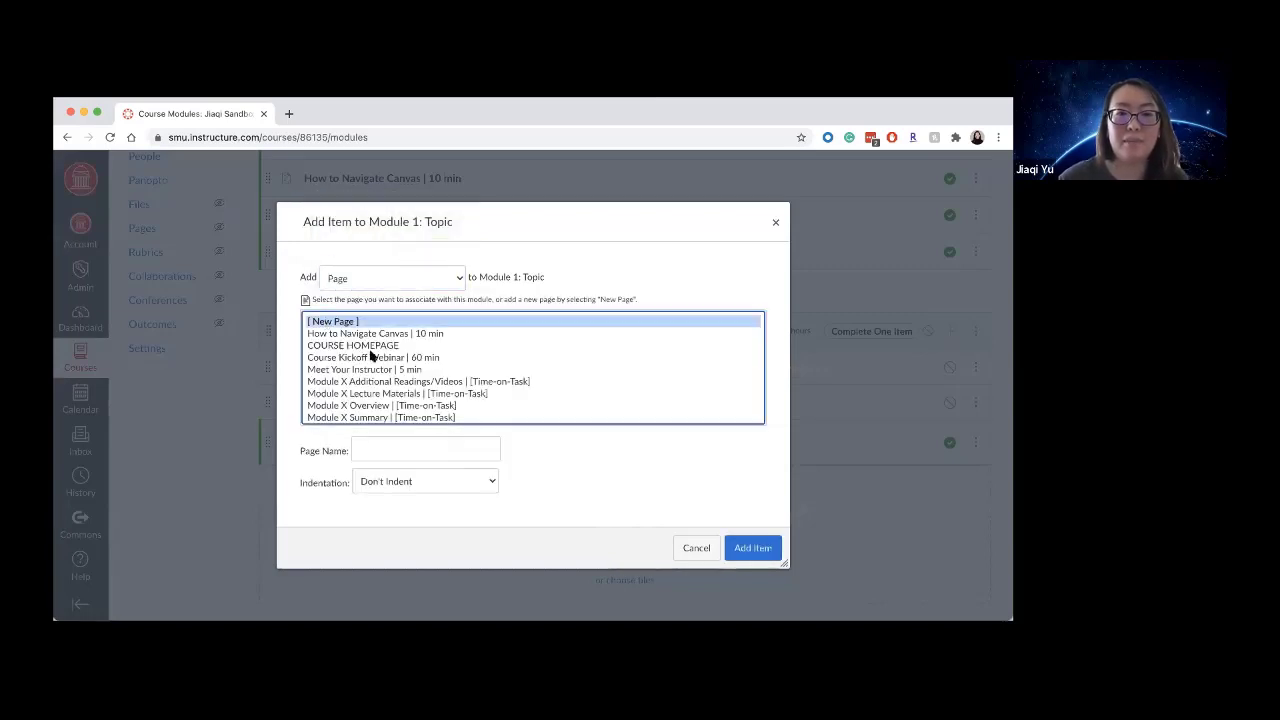
left_click(438, 447)
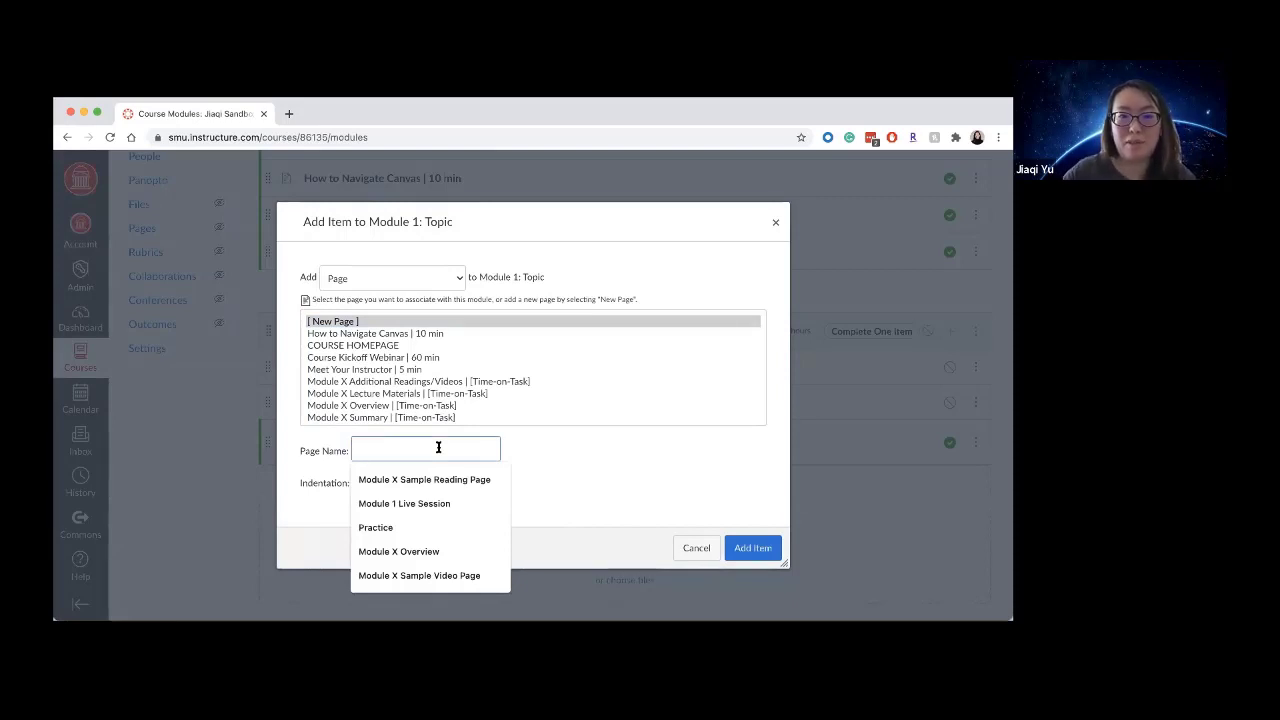
type("Module 1 Req")
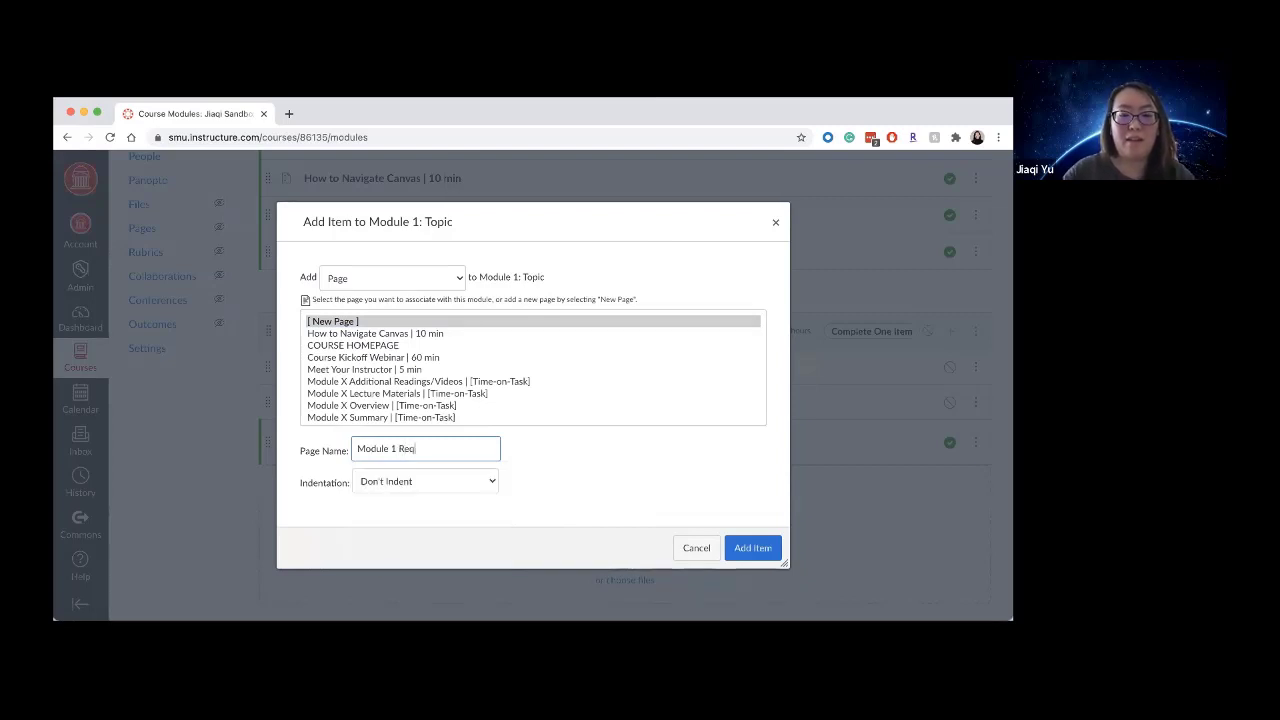
type("uired Read")
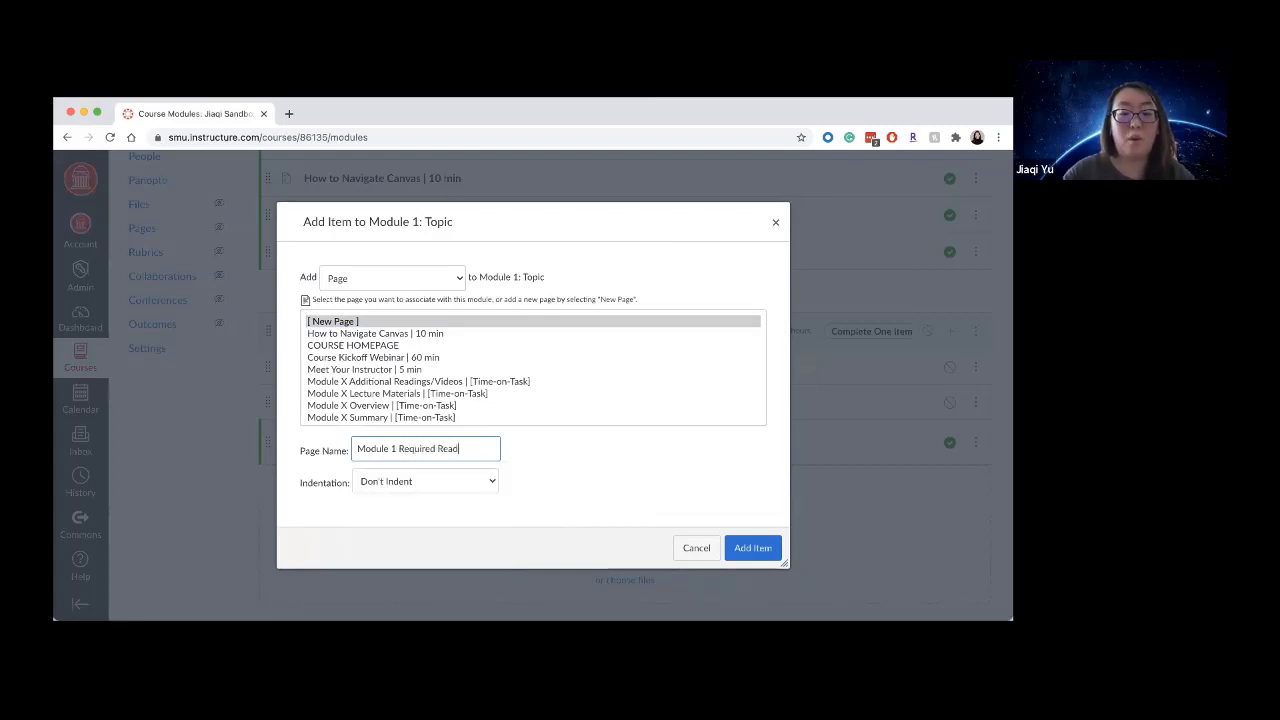
type("ing")
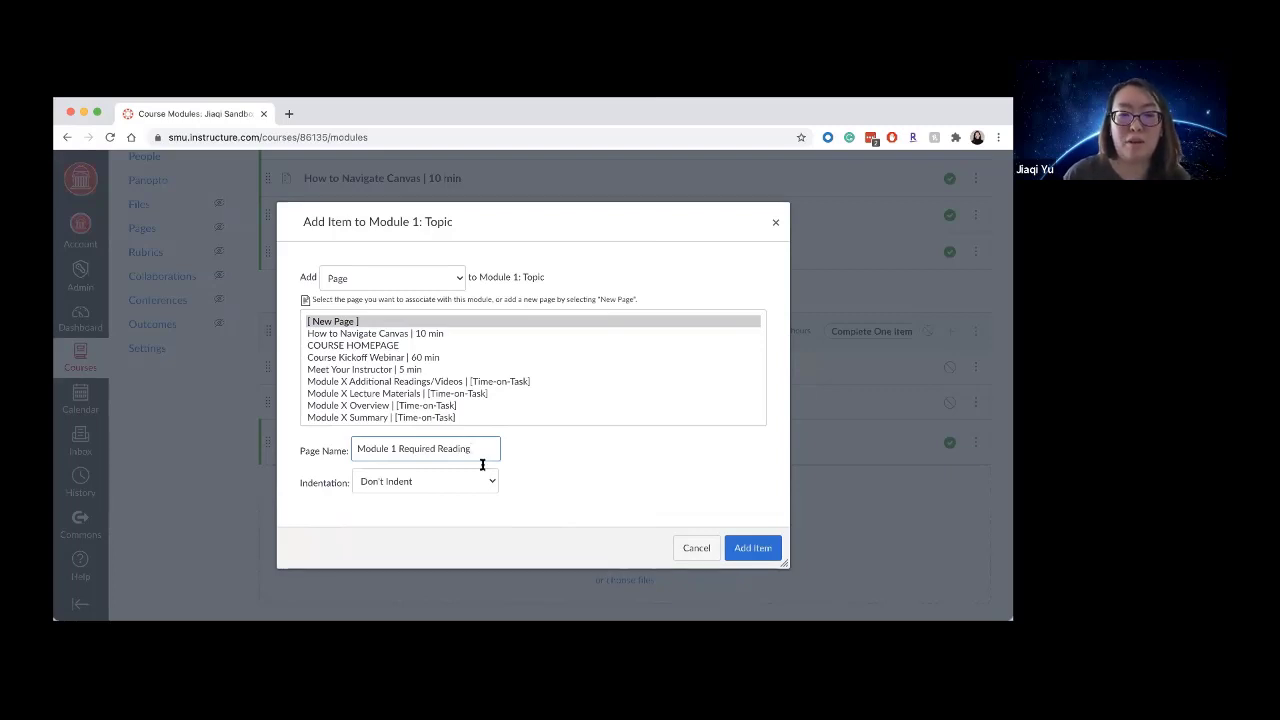
left_click(752, 548)
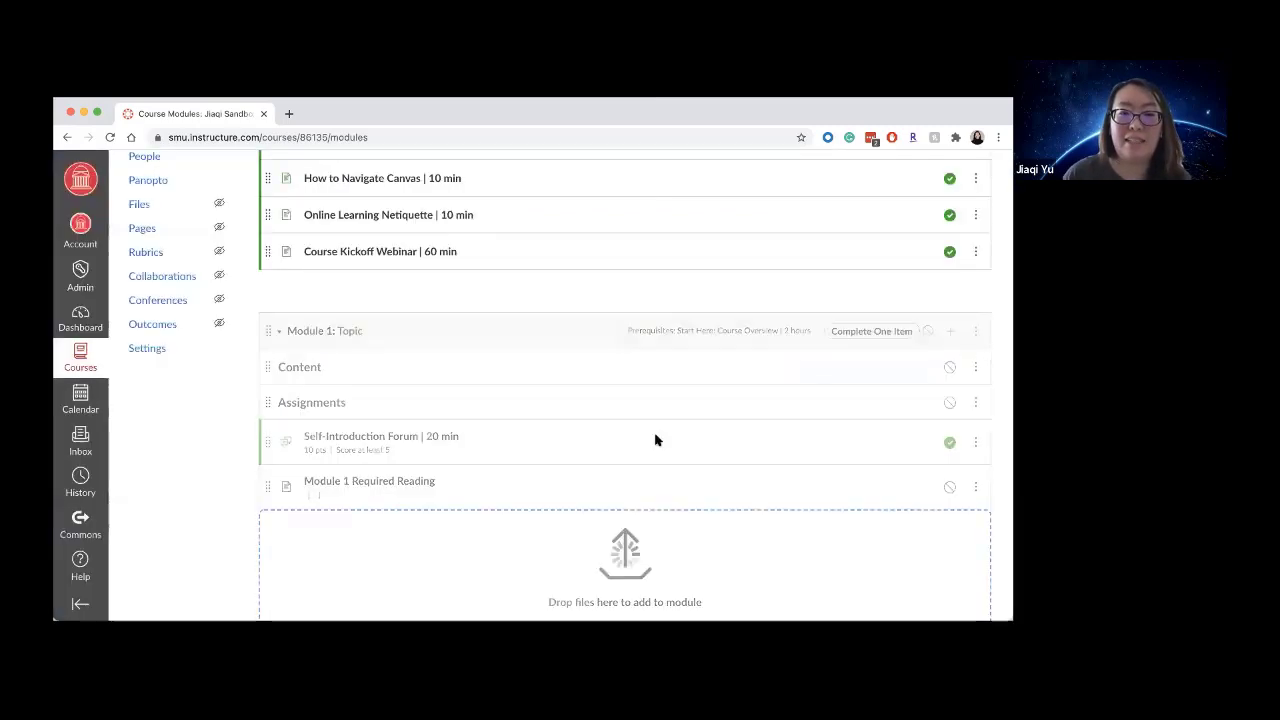
left_click_drag(266, 482, 271, 400)
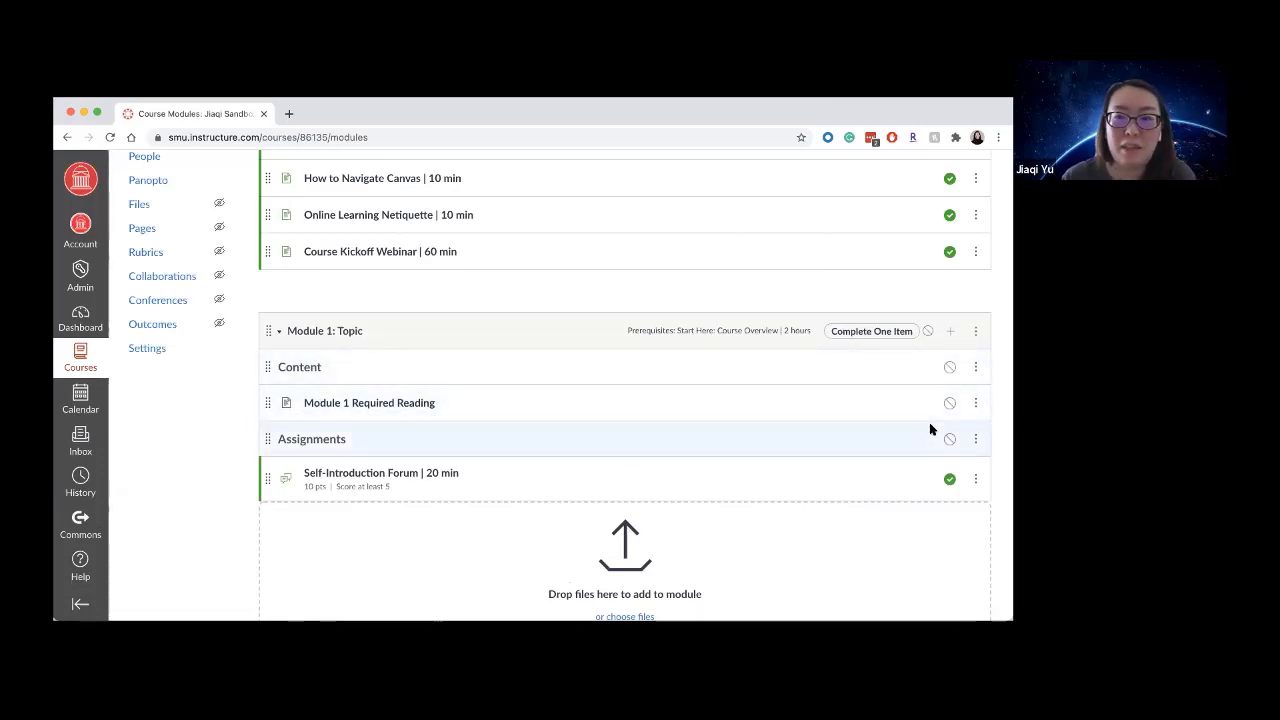
- Indent the Module 1 Required Reading page and the Self-Introduction Forum by one level each
left_click(975, 403)
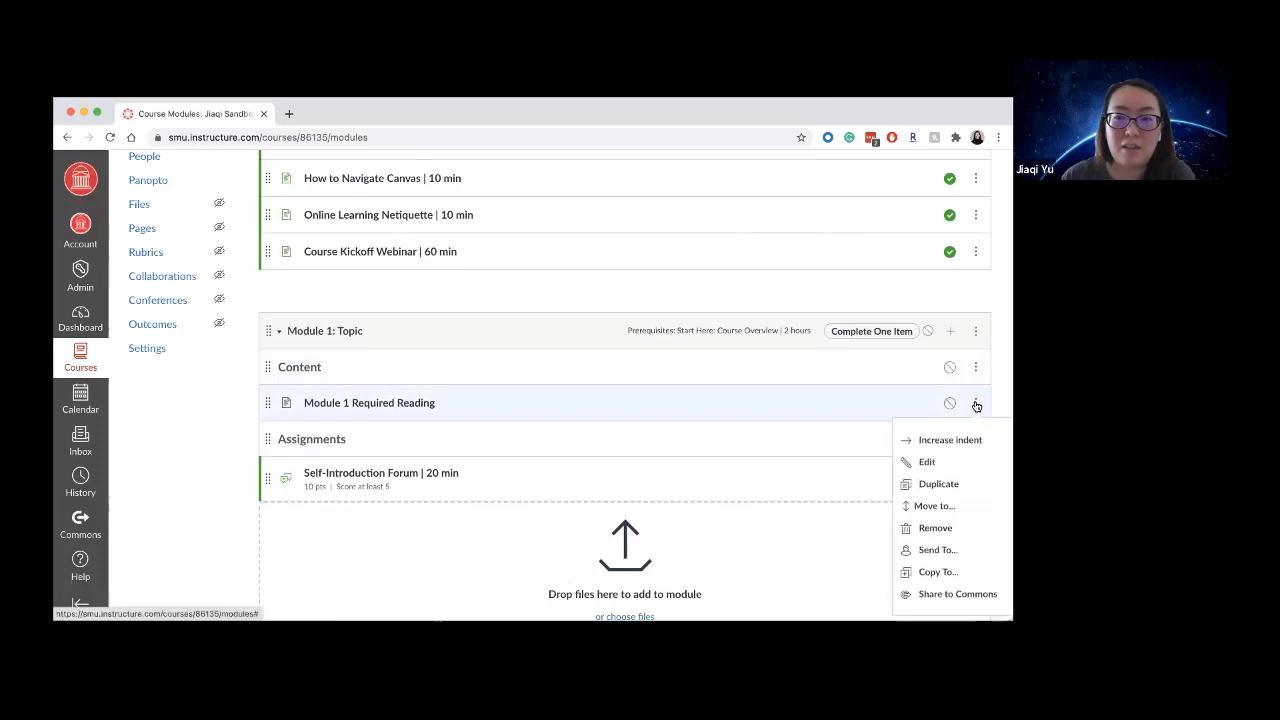
left_click(942, 442)
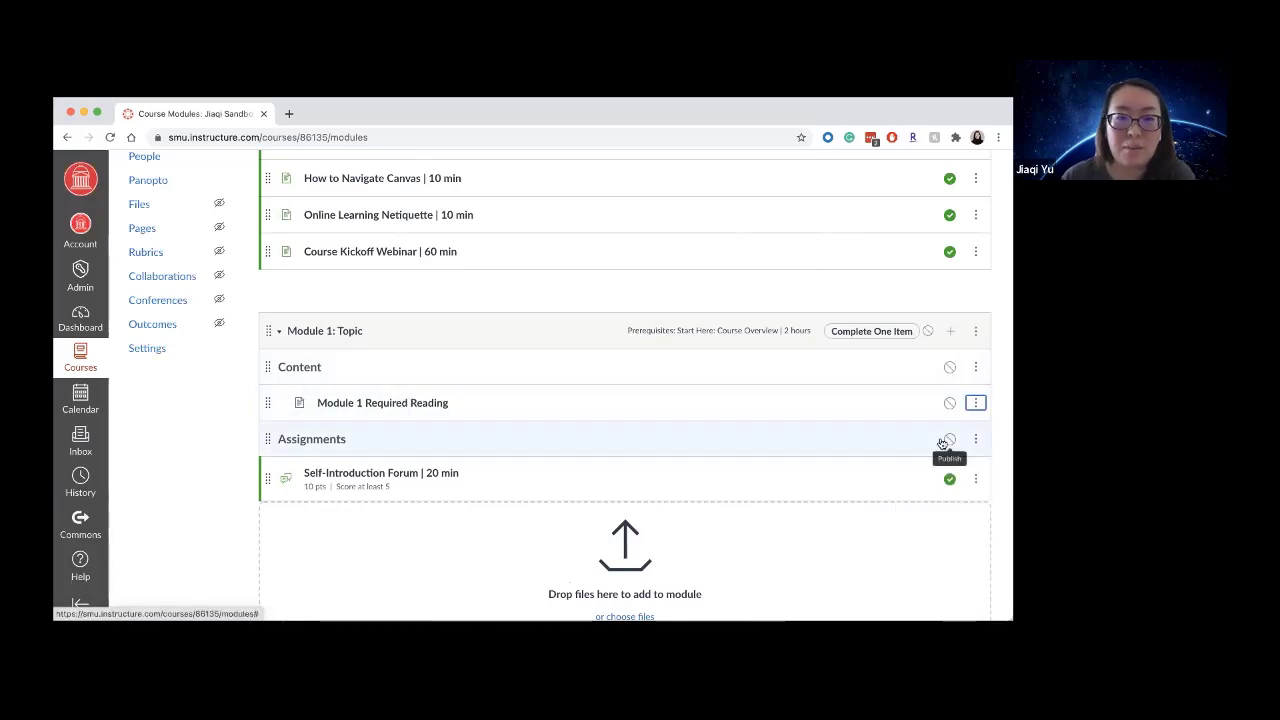
left_click(977, 480)
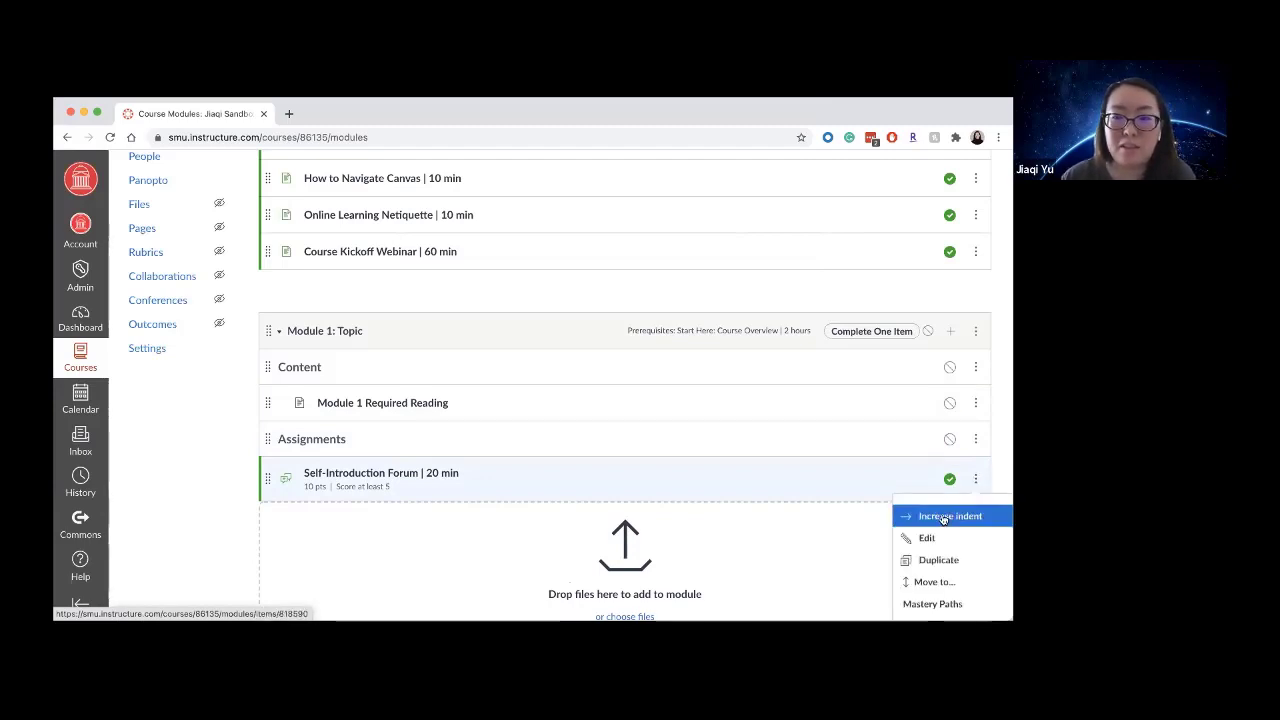
left_click(942, 517)
- Open the Module 1 Required Reading page for editing and upload COURSE SYLLABUS TEMPLATE 1.docx into its body
scroll(529, 414, "up", 1)
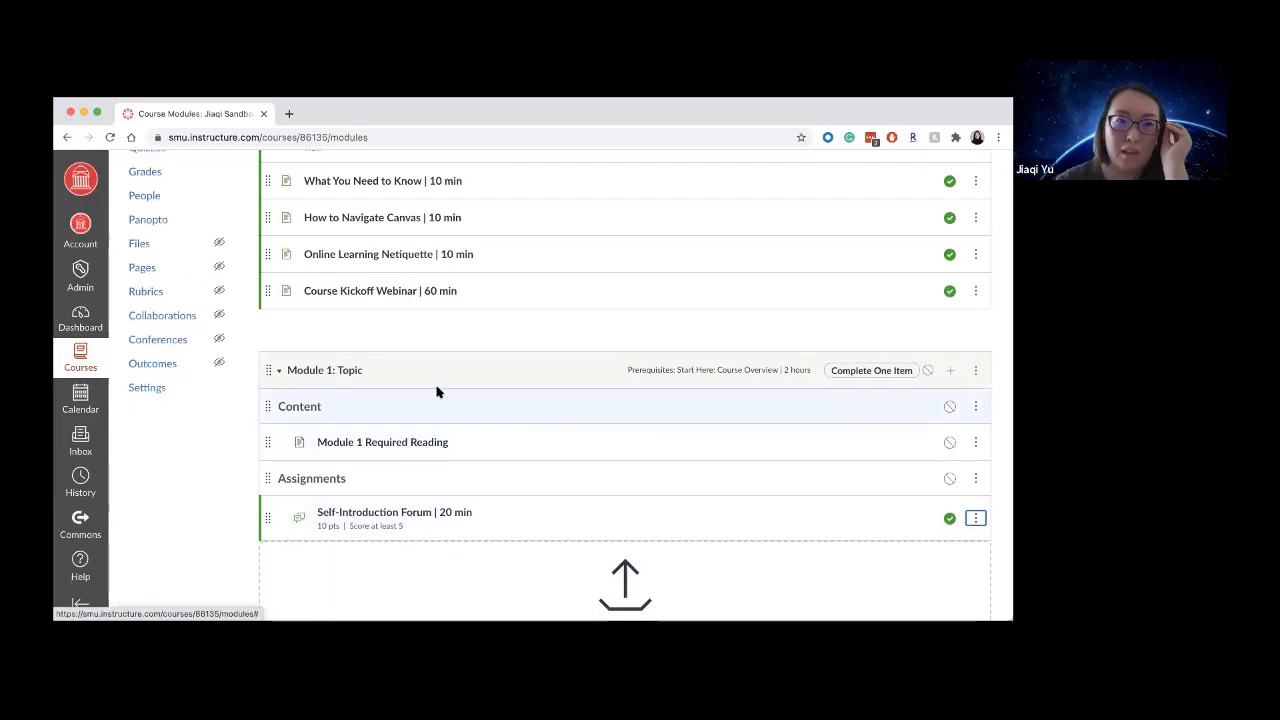
scroll(437, 392, "up", 1)
scroll(437, 392, "down", 5)
scroll(437, 392, "up", 3)
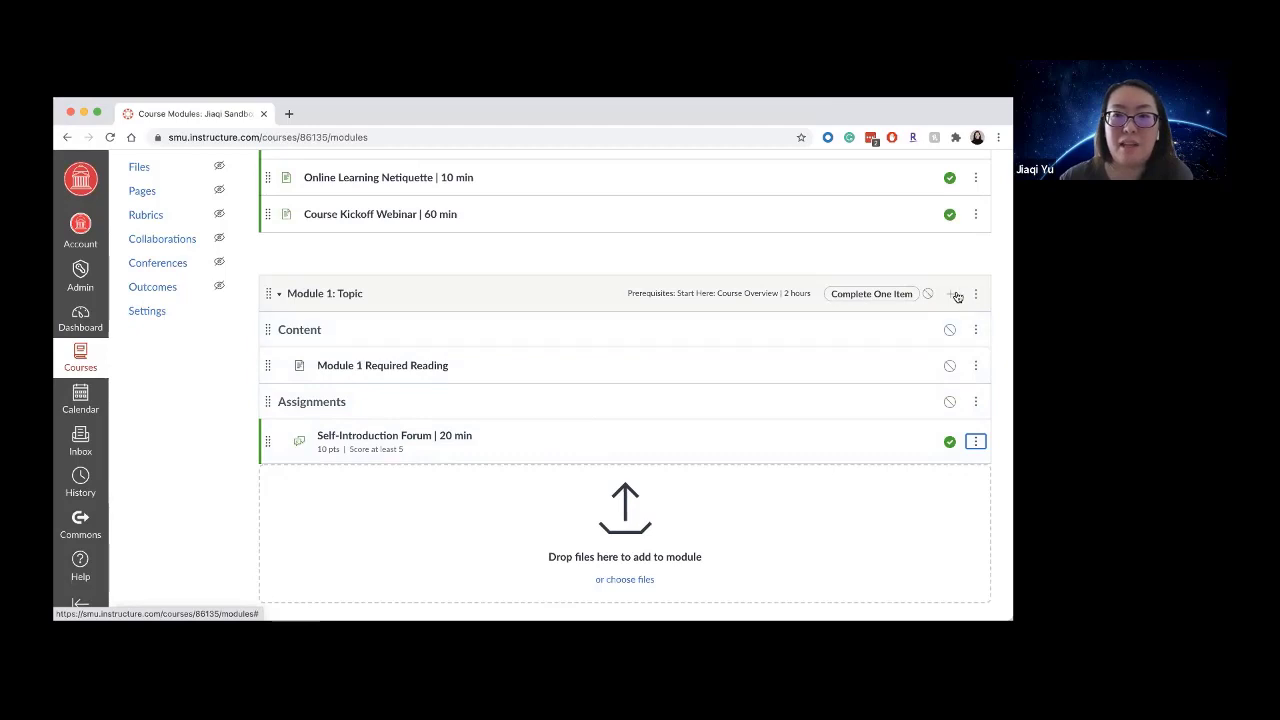
left_click(414, 366)
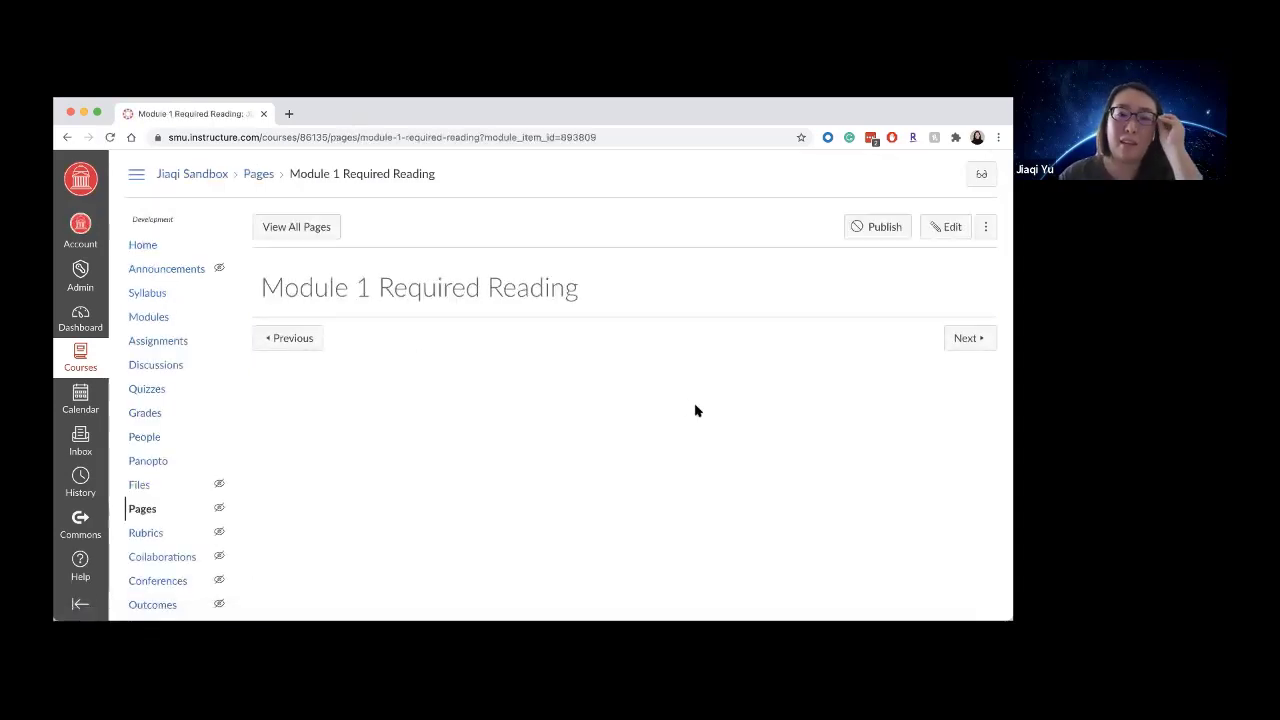
left_click(946, 229)
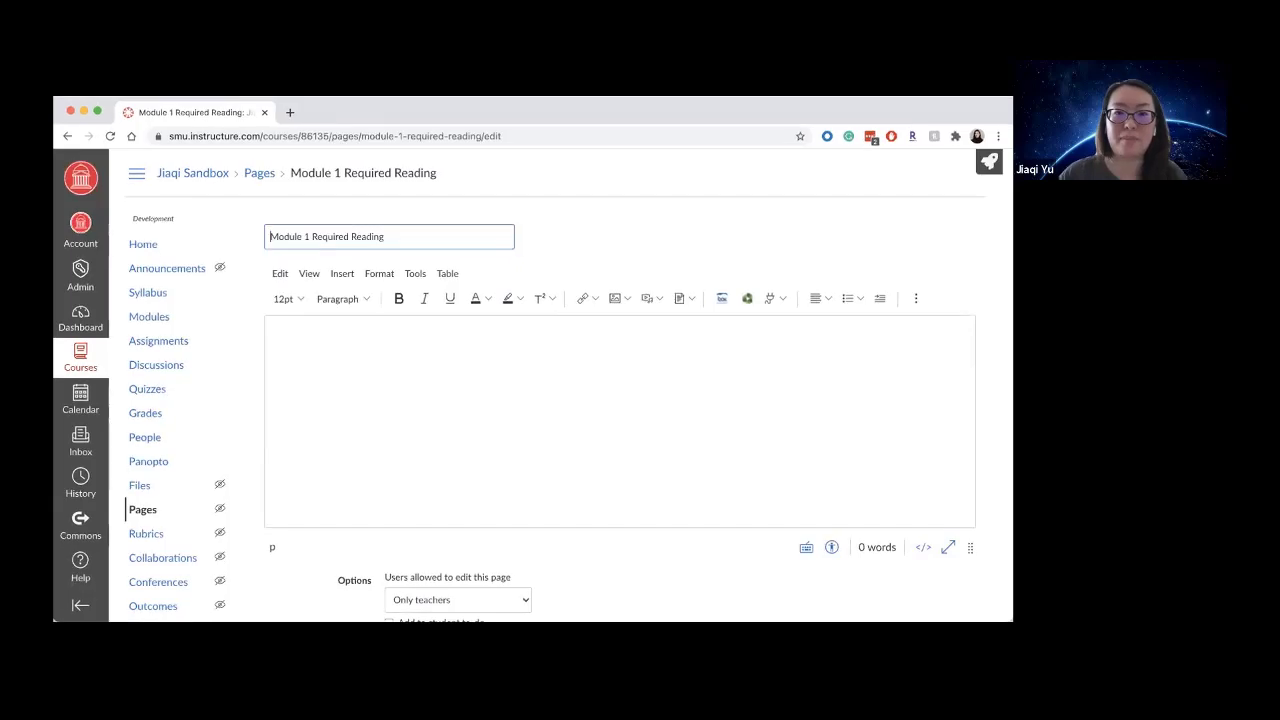
left_click(589, 368)
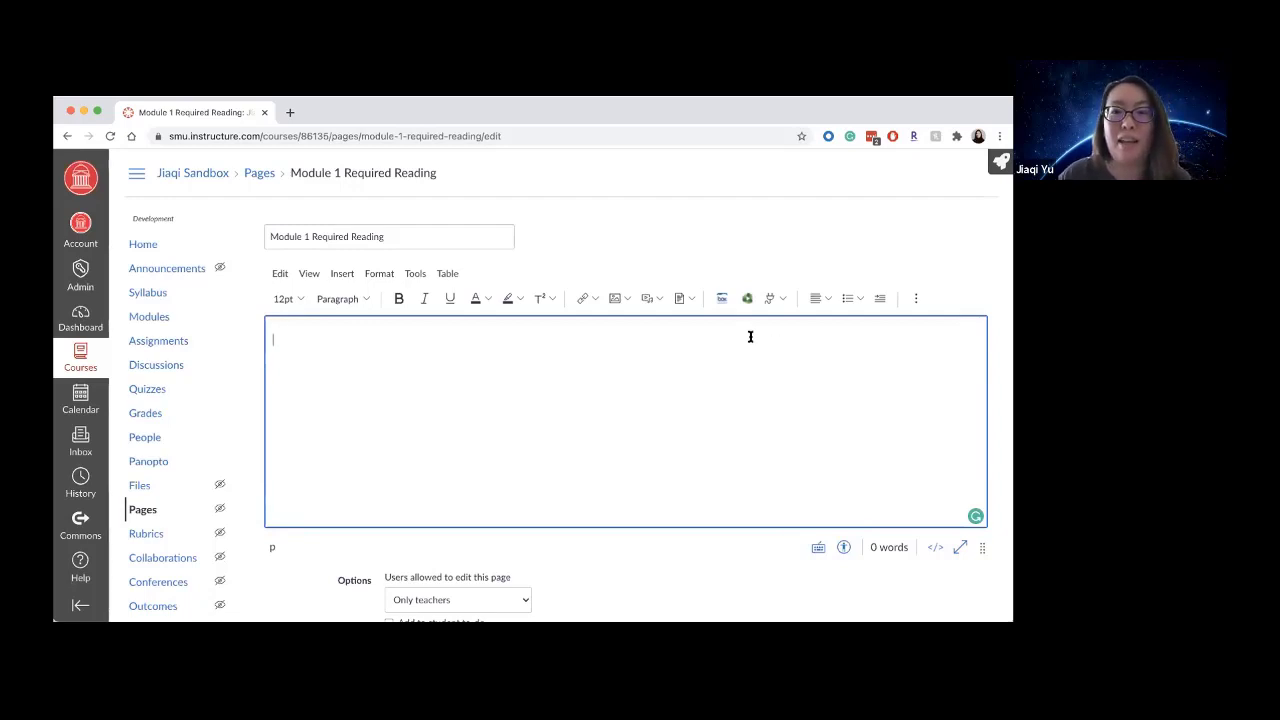
left_click(689, 298)
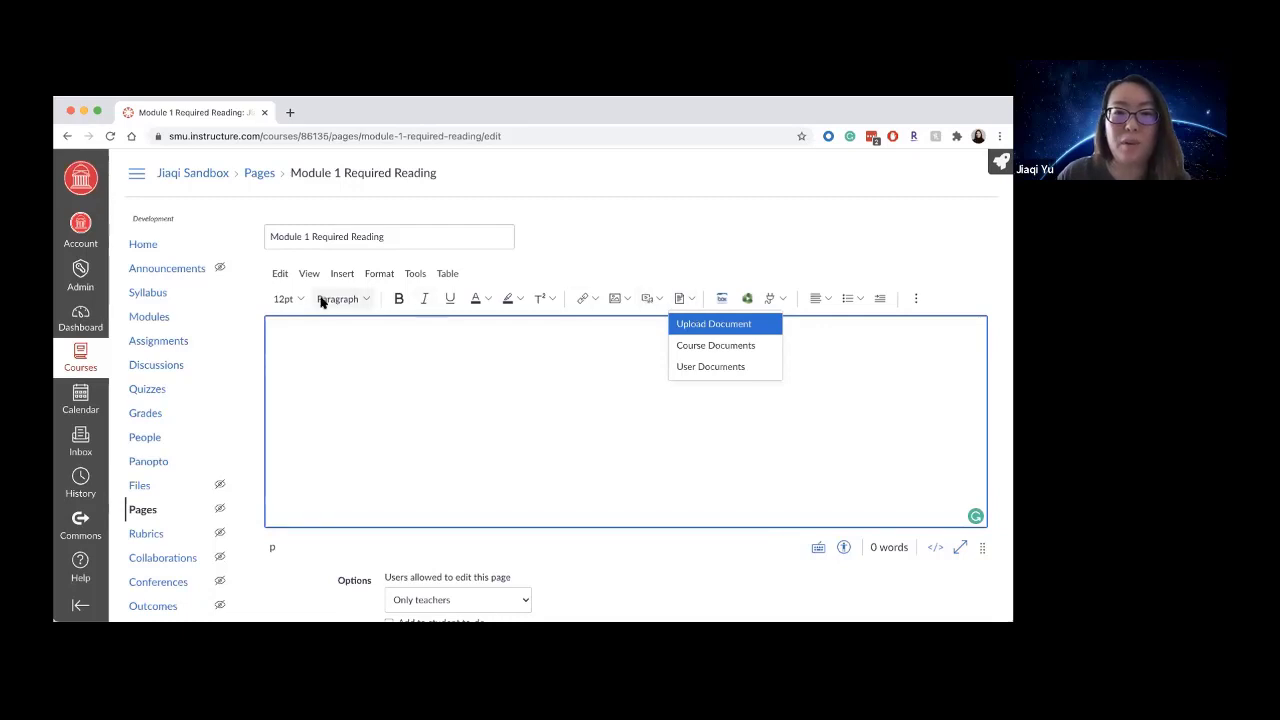
left_click(714, 325)
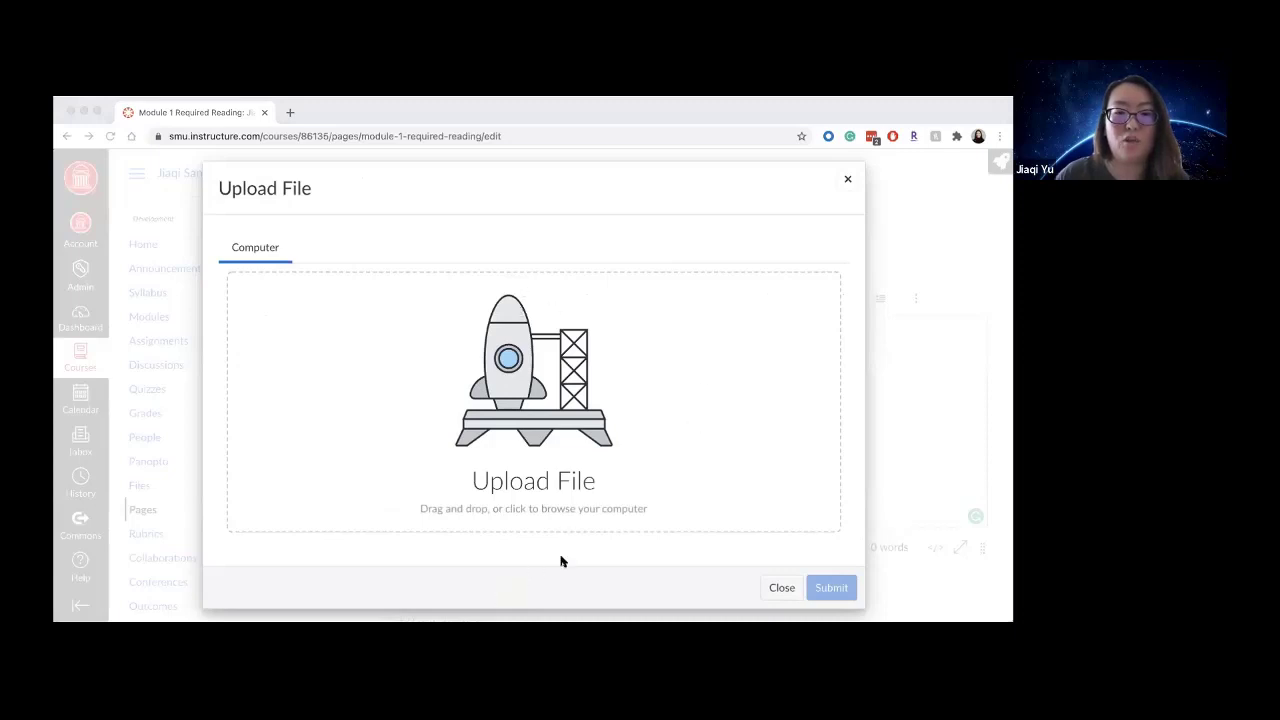
left_click_drag(412, 370, 410, 368)
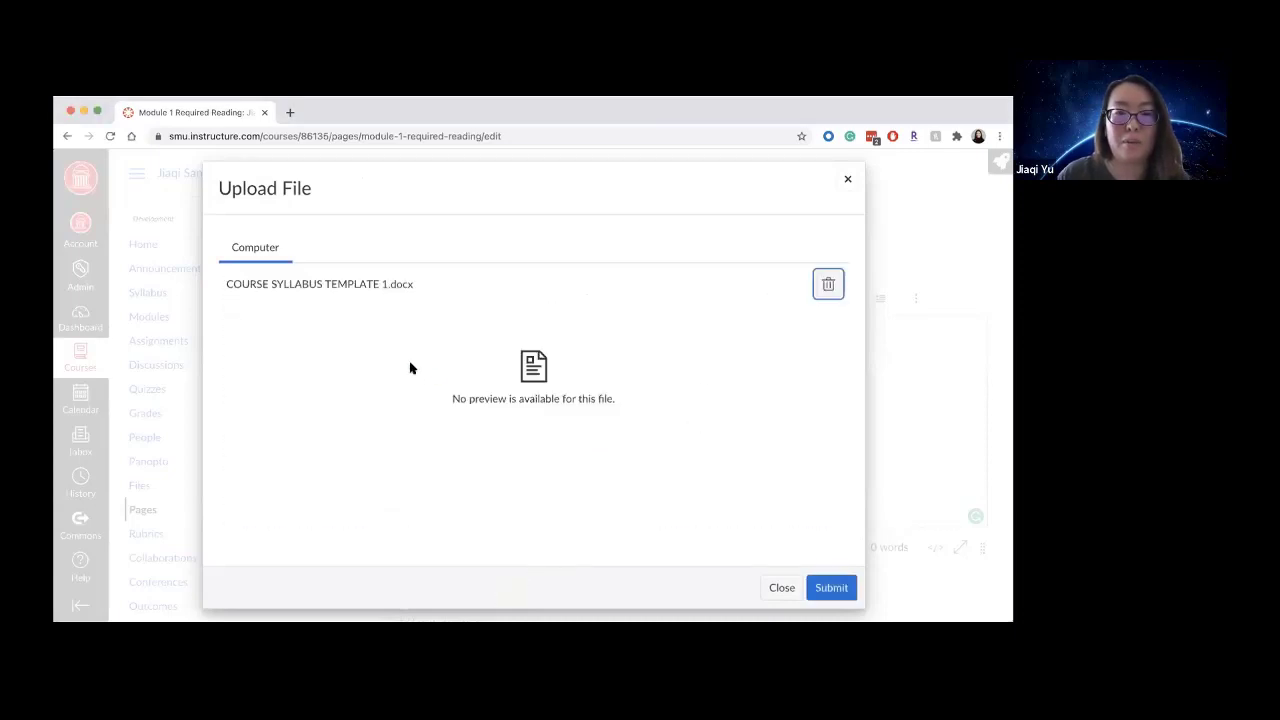
left_click(830, 588)
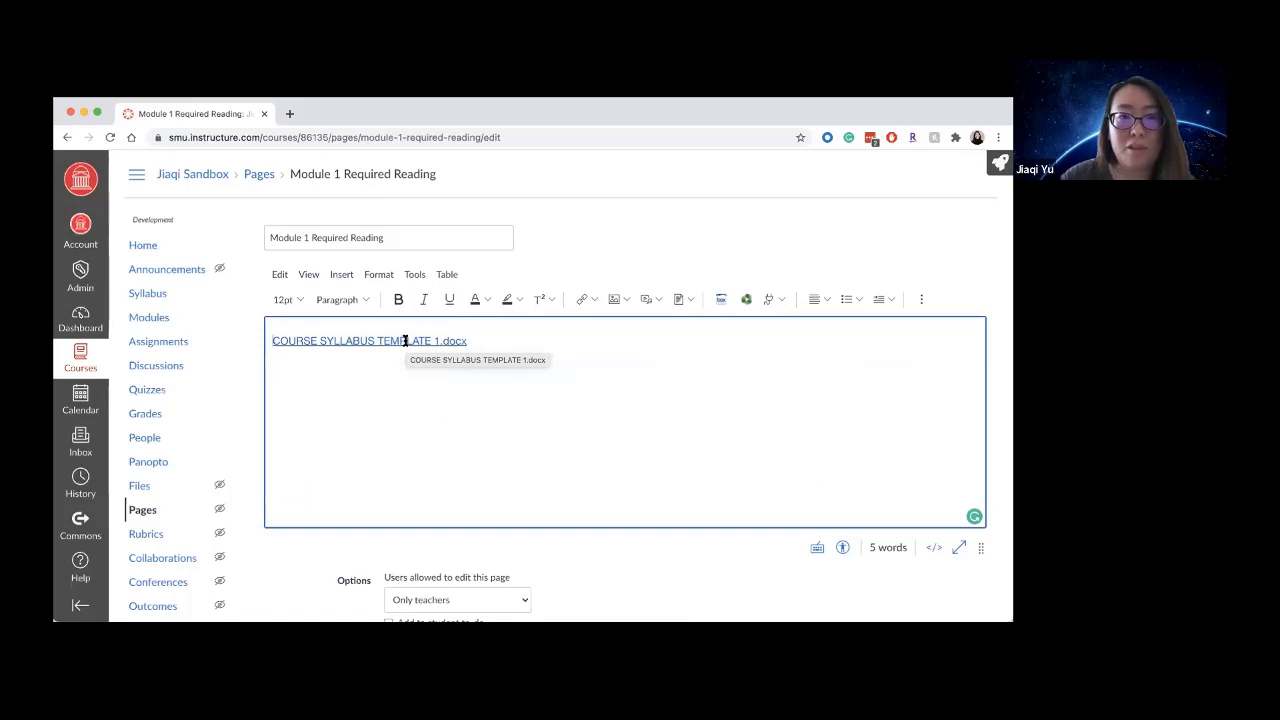
- Set the COURSE SYLLABUS TEMPLATE 1.docx link to automatically open an in-line preview, and save the page
triple_click(400, 341)
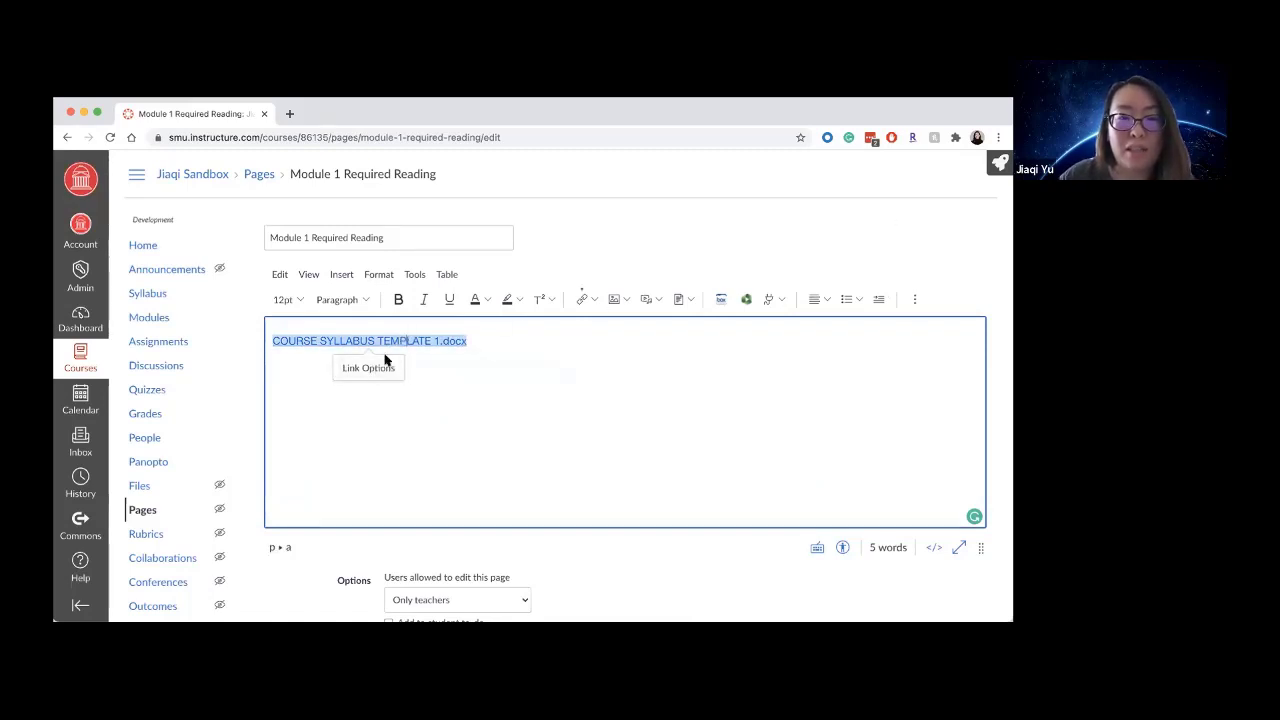
left_click(369, 368)
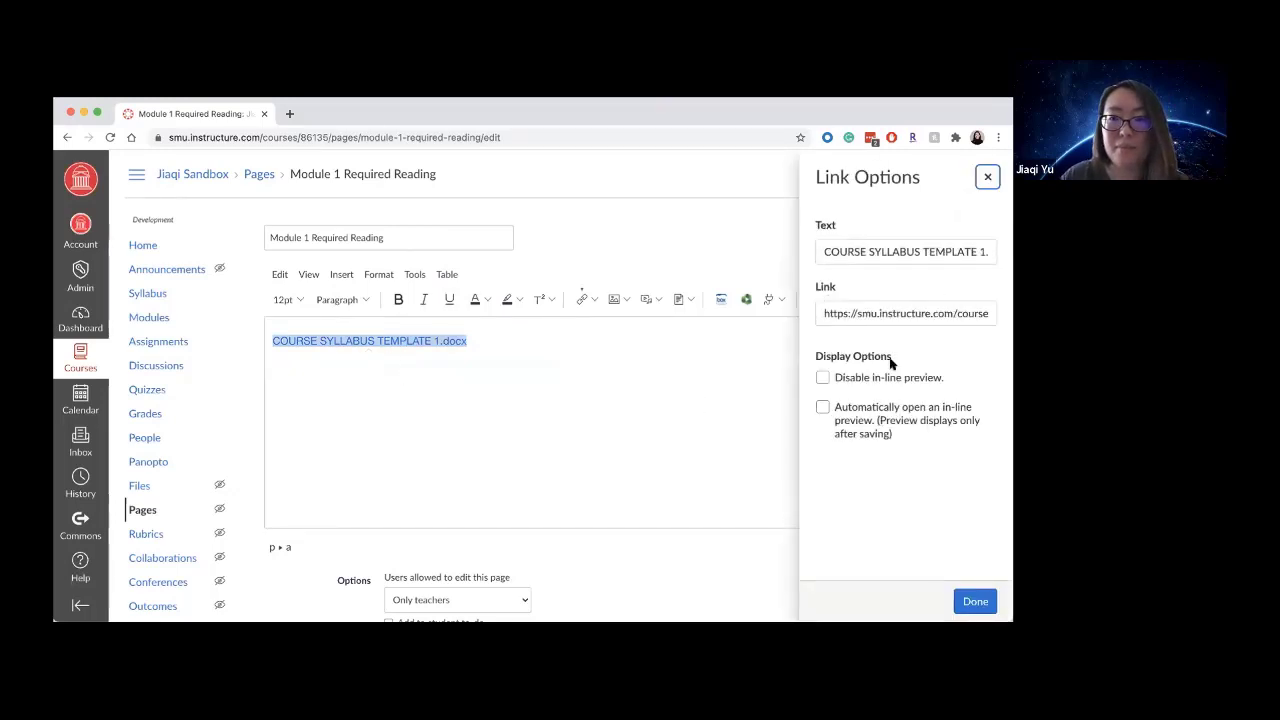
left_click(822, 408)
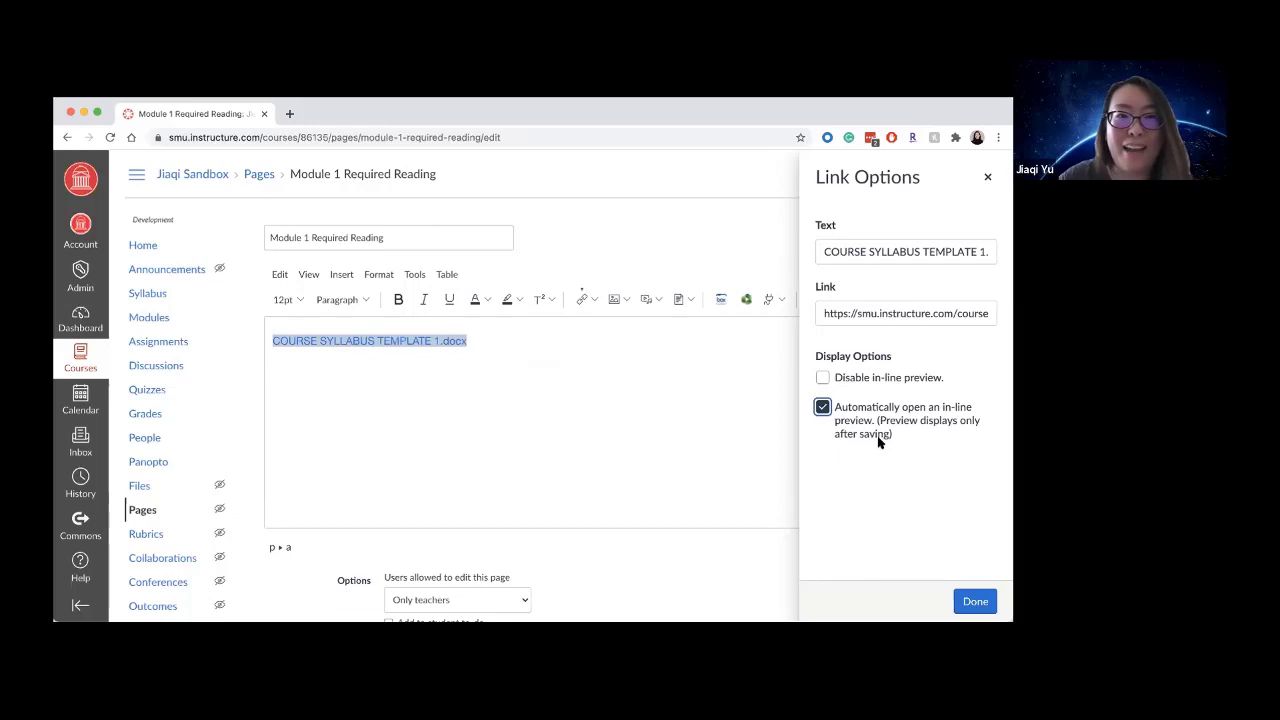
left_click(972, 602)
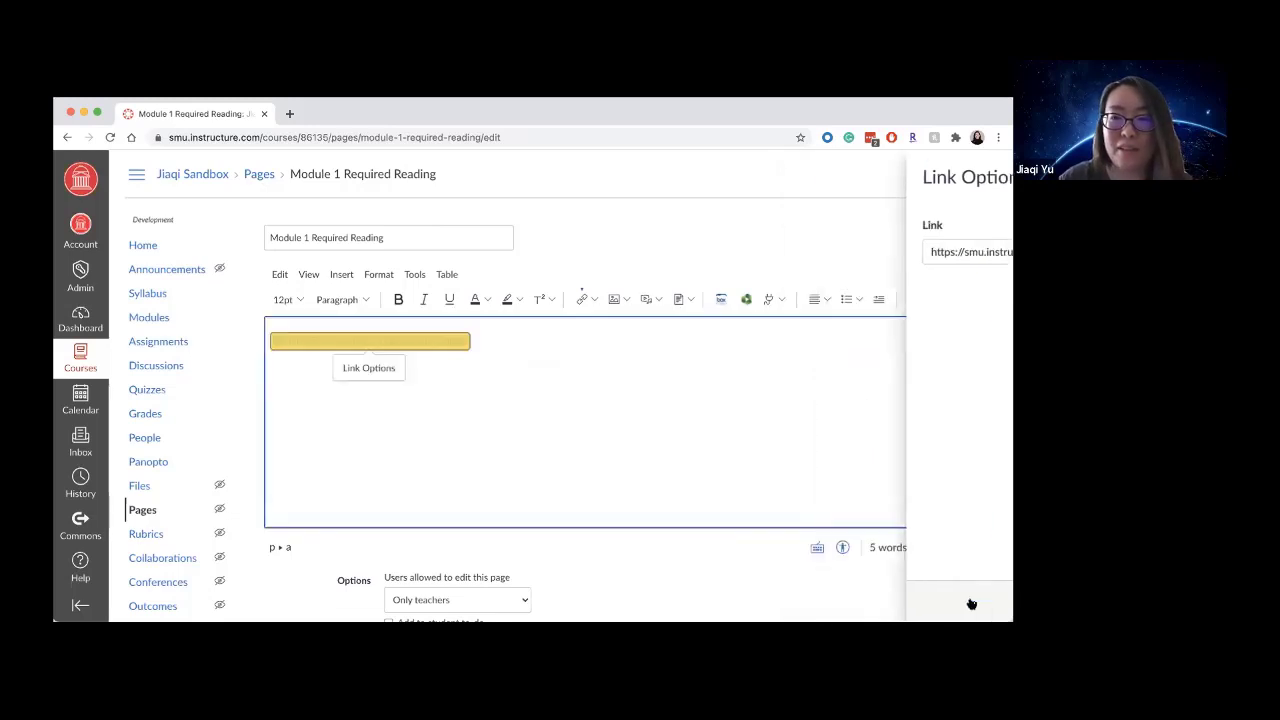
scroll(698, 420, "down", 2)
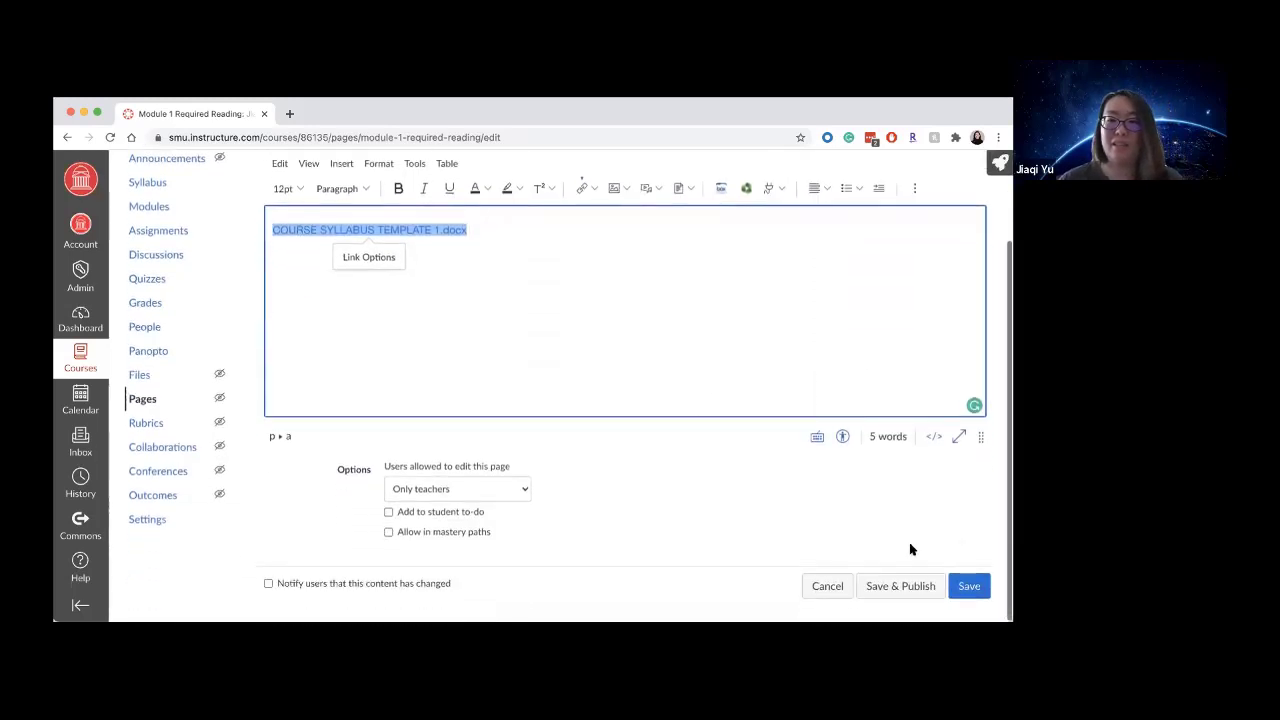
left_click(962, 583)
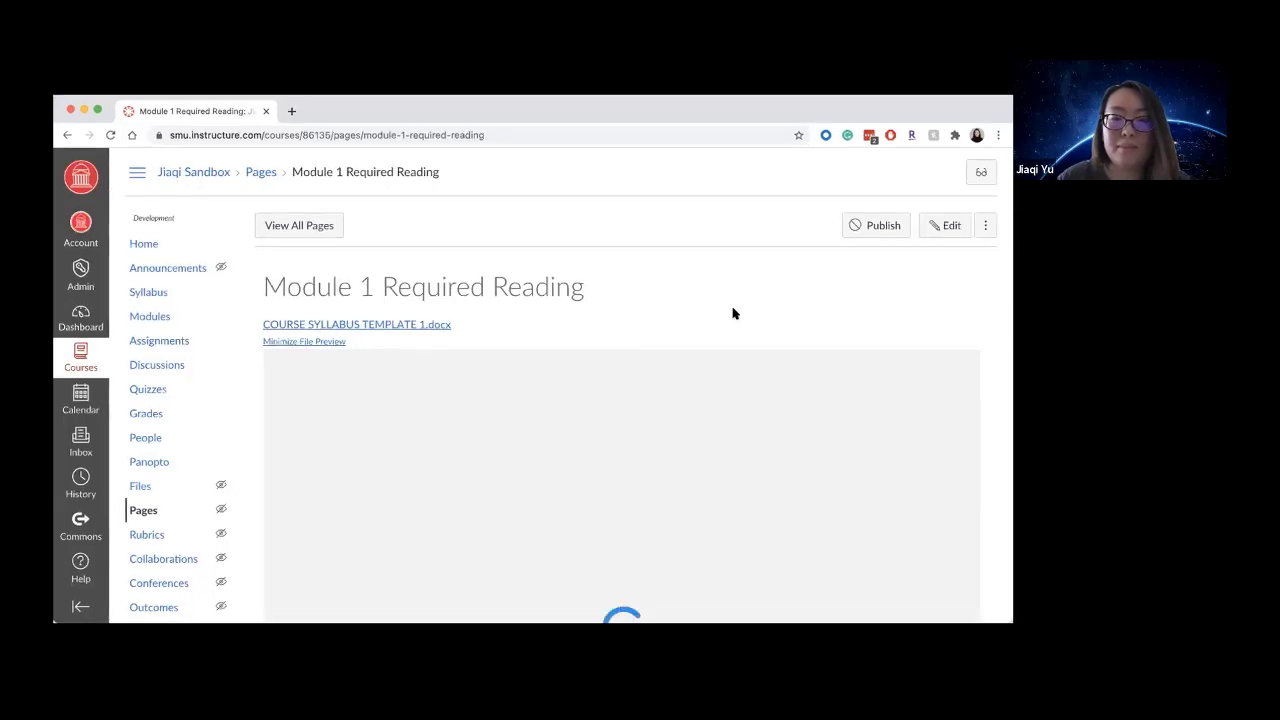
- Review the in-line syllabus template preview on the page, reopening the editor once and saving again without edits
scroll(733, 314, "down", 1)
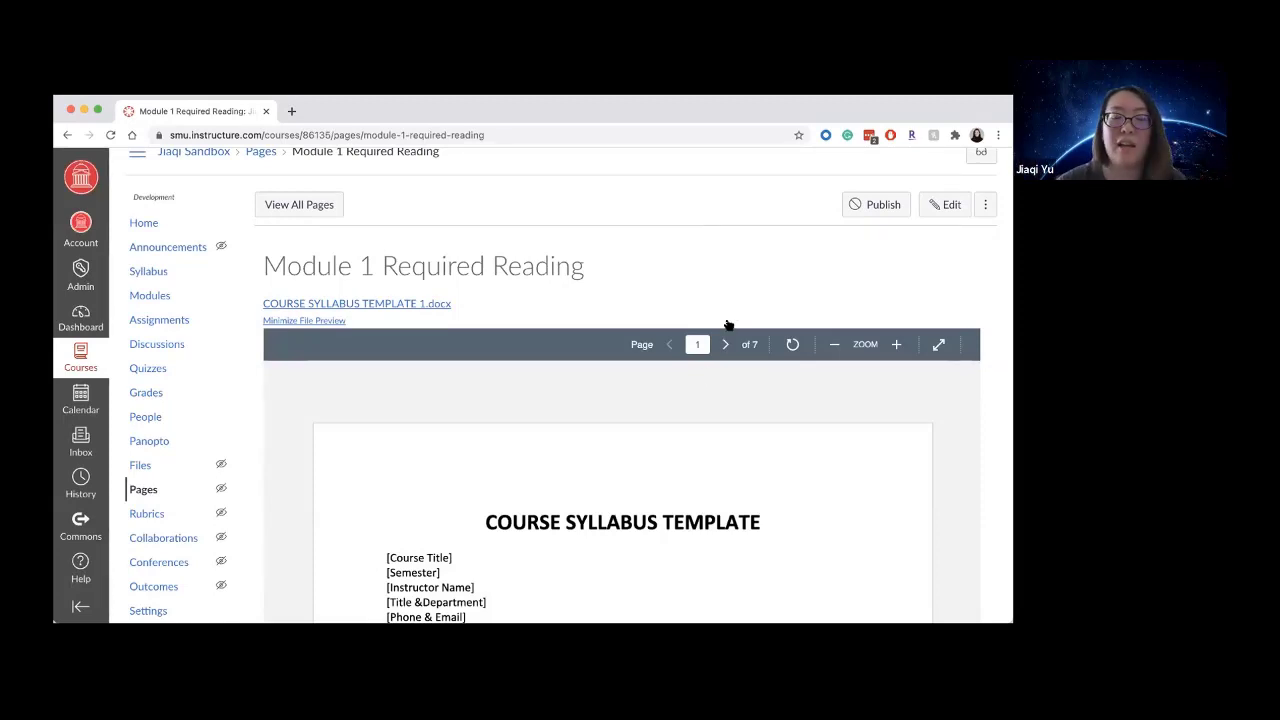
scroll(703, 375, "down", 4)
scroll(703, 375, "up", 5)
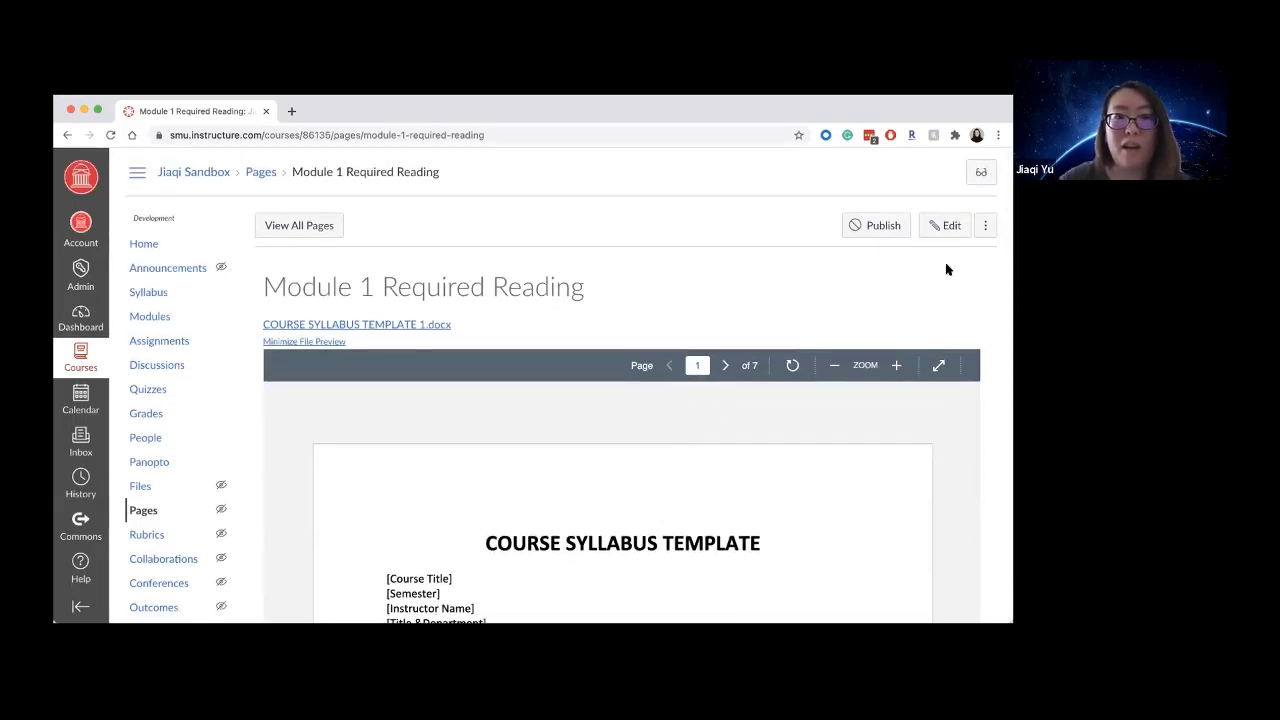
left_click(944, 229)
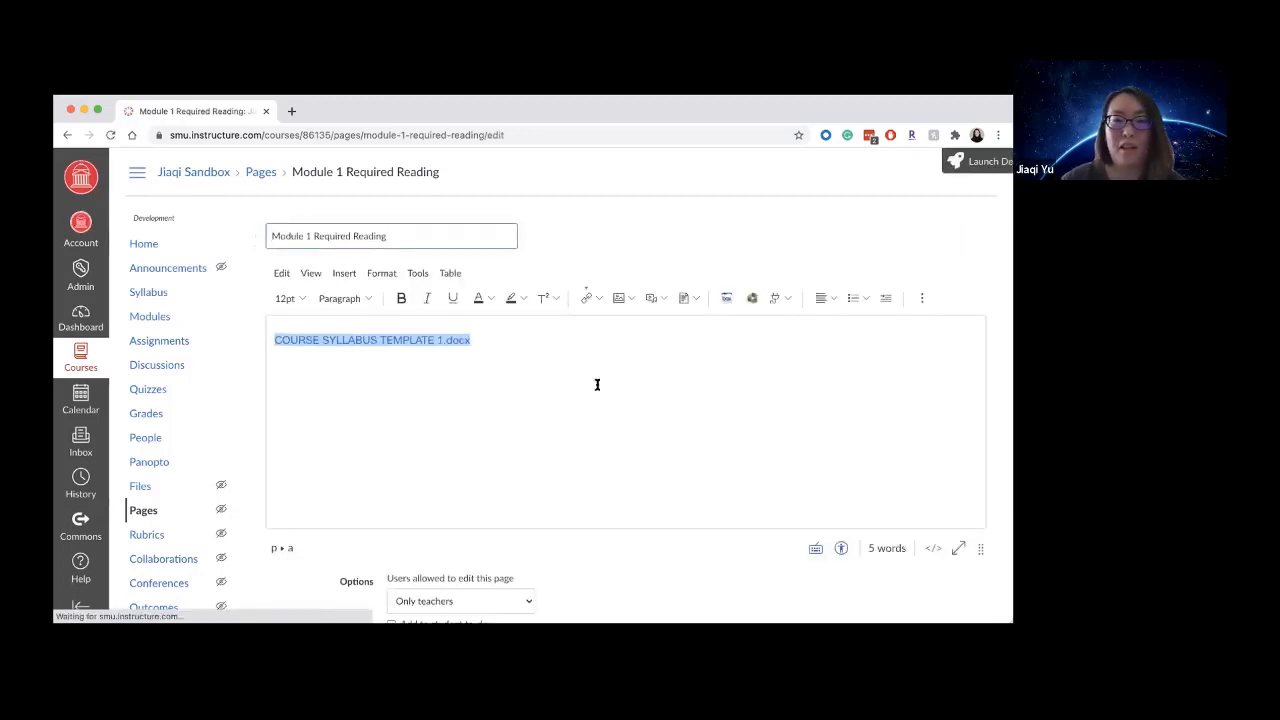
scroll(600, 395, "down", 3)
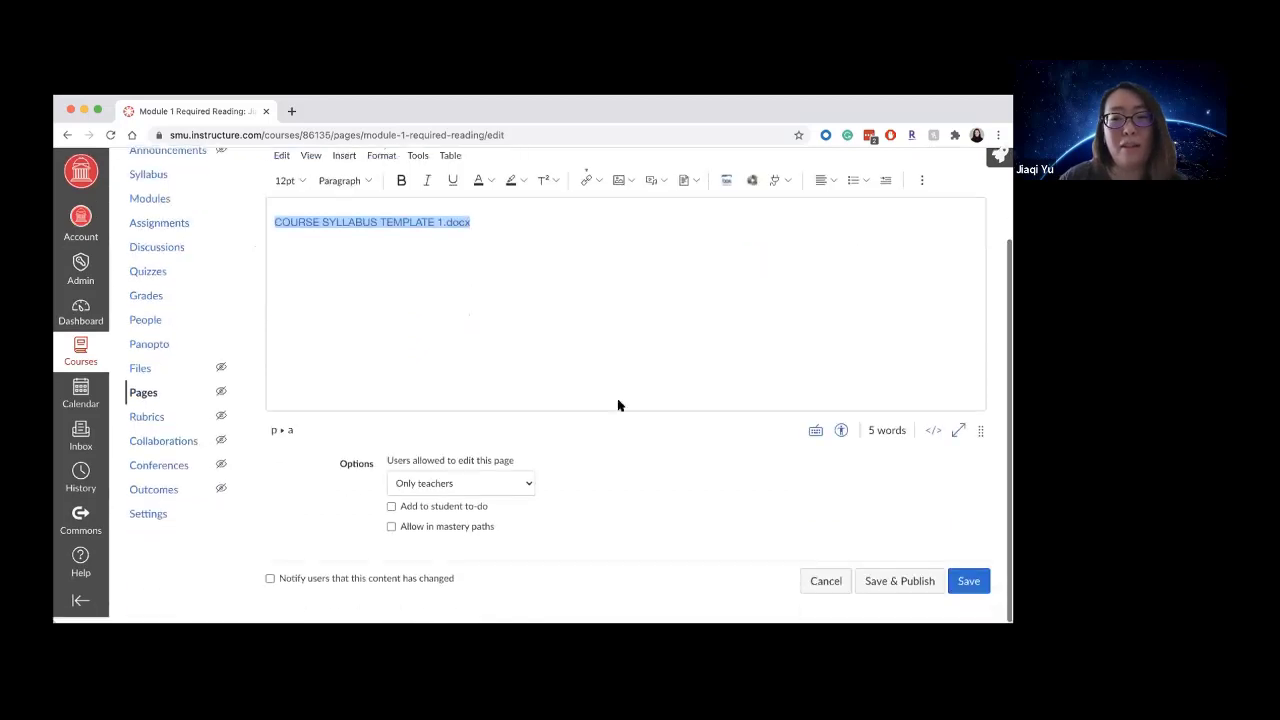
left_click(970, 587)
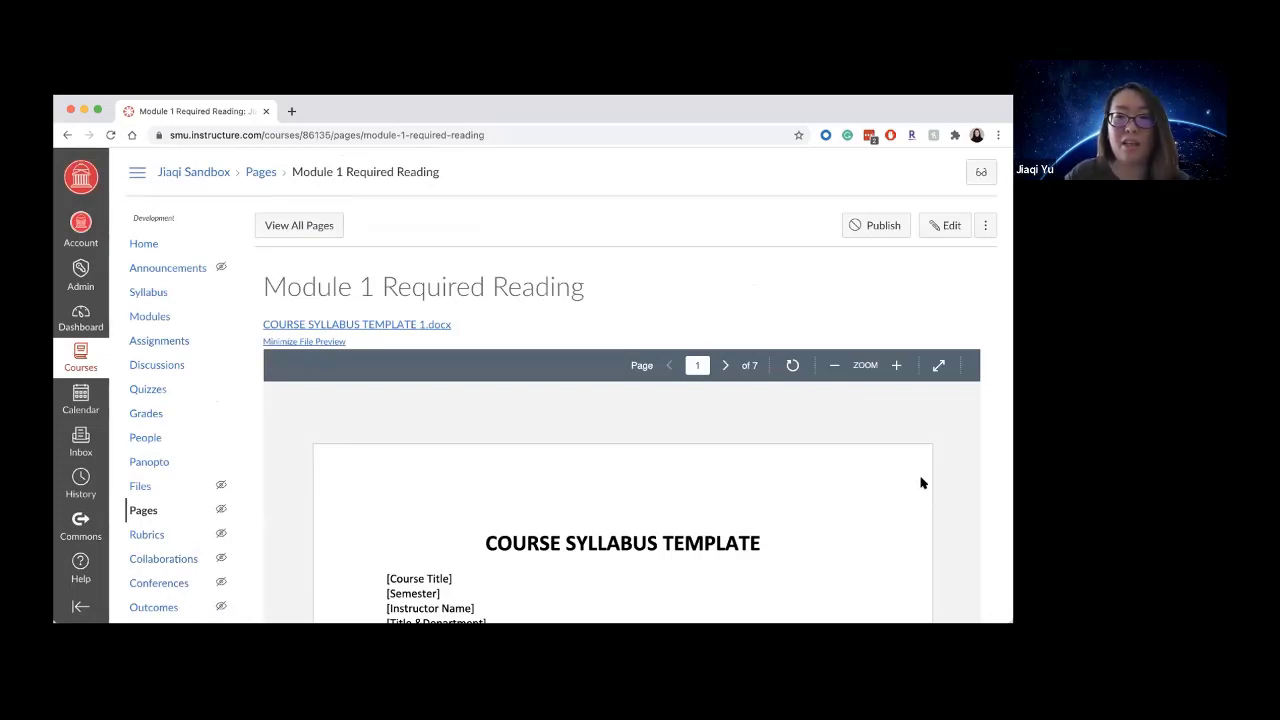
scroll(880, 486, "down", 10)
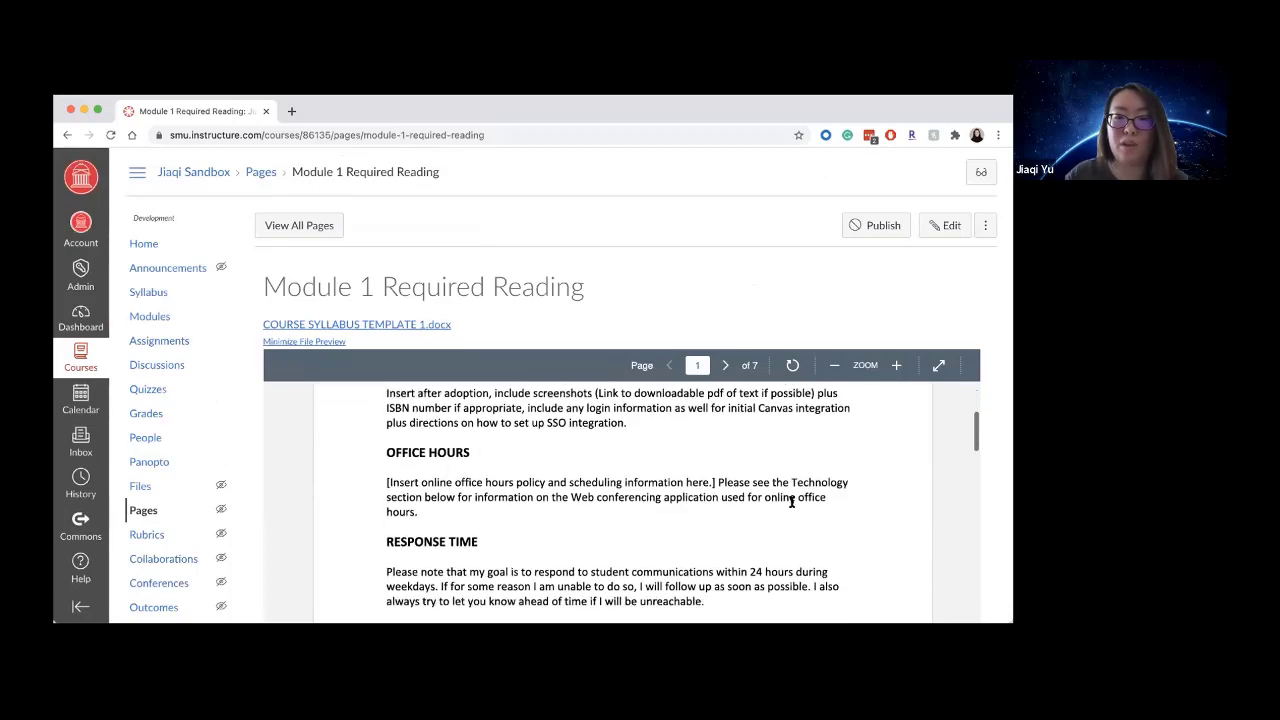
scroll(791, 503, "down", 8)
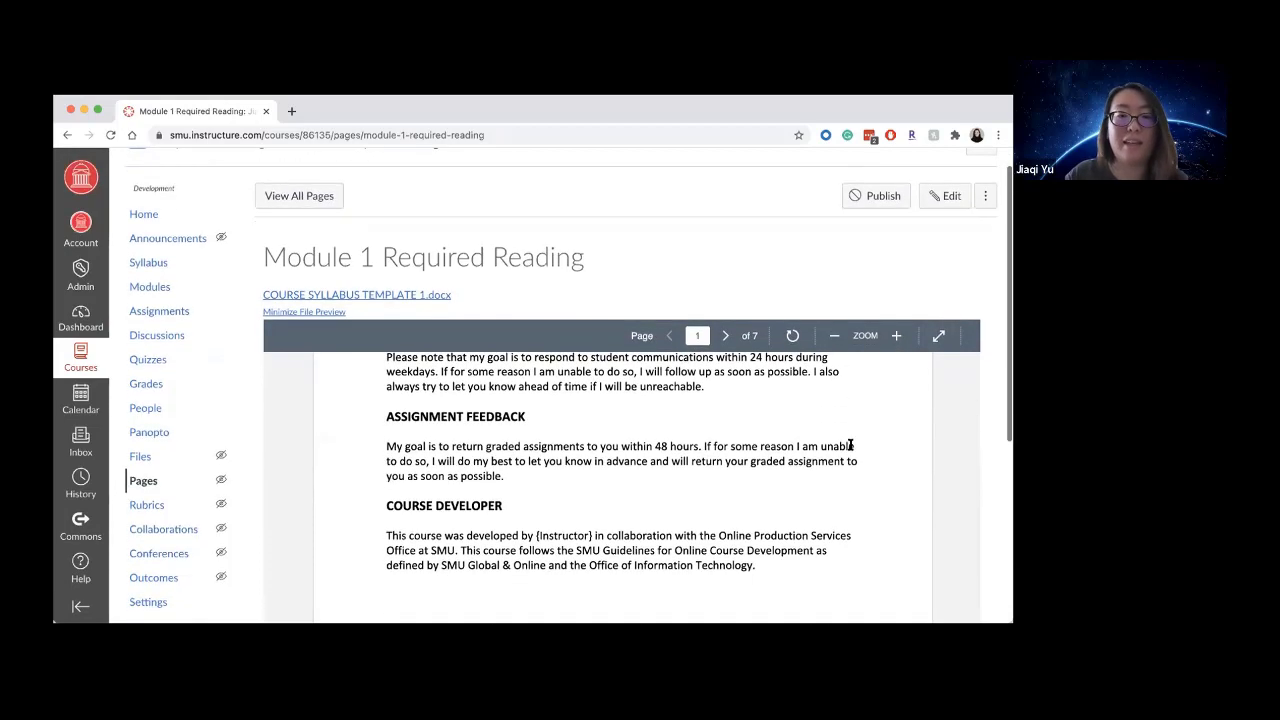
scroll(851, 448, "down", 5)
scroll(851, 448, "up", 15)
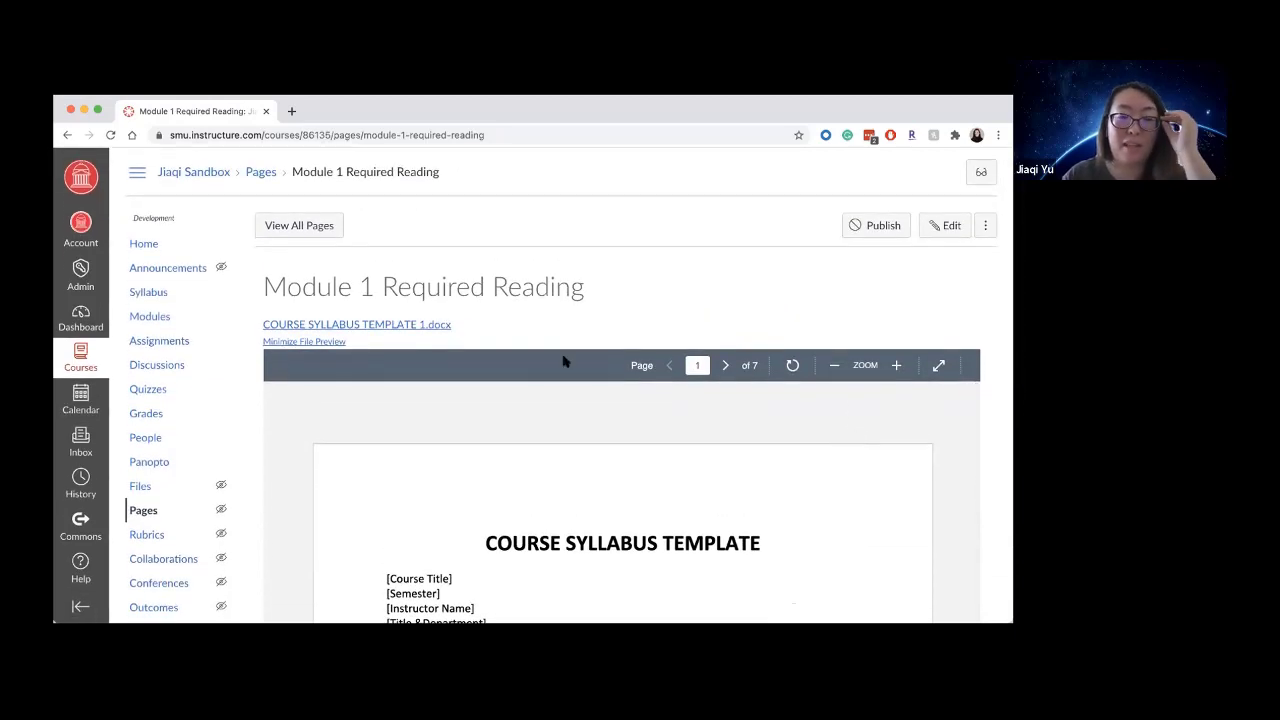
- Open the COURSE SYLLABUS TEMPLATE 1.docx link, then examine where the upload is stored in the course files' Uploaded Media folder
left_click(378, 326)
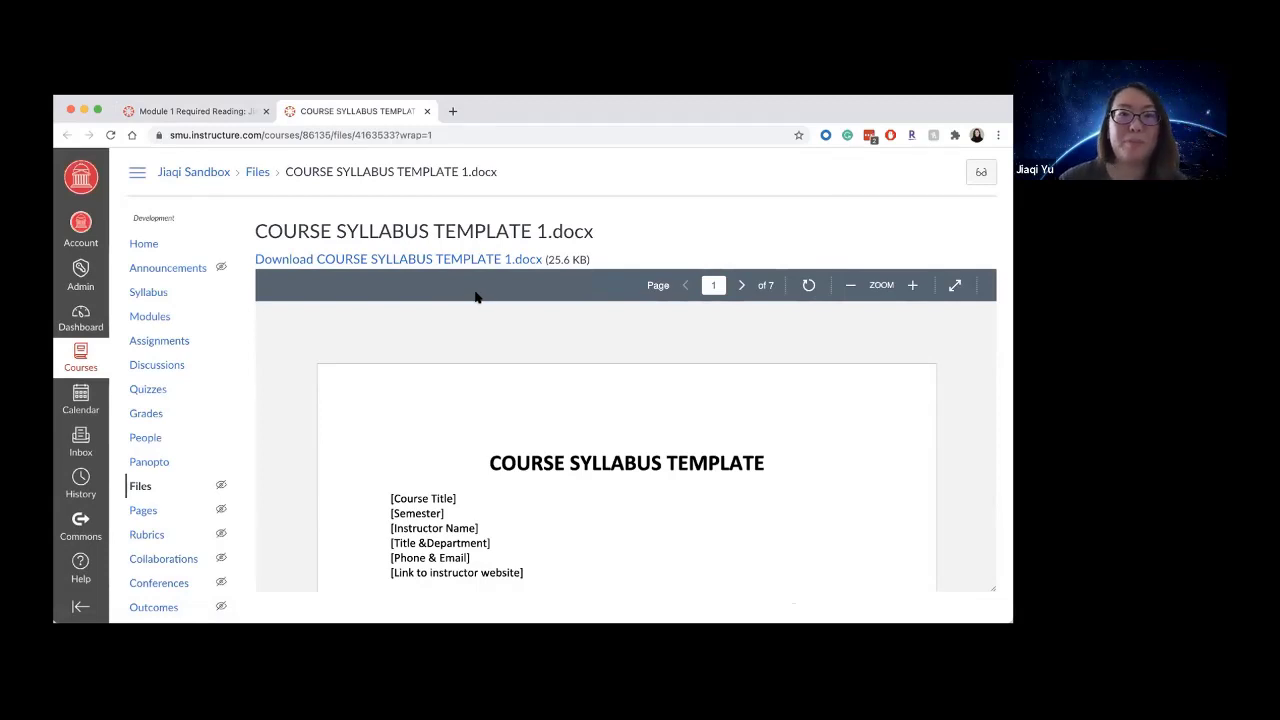
left_click(140, 487)
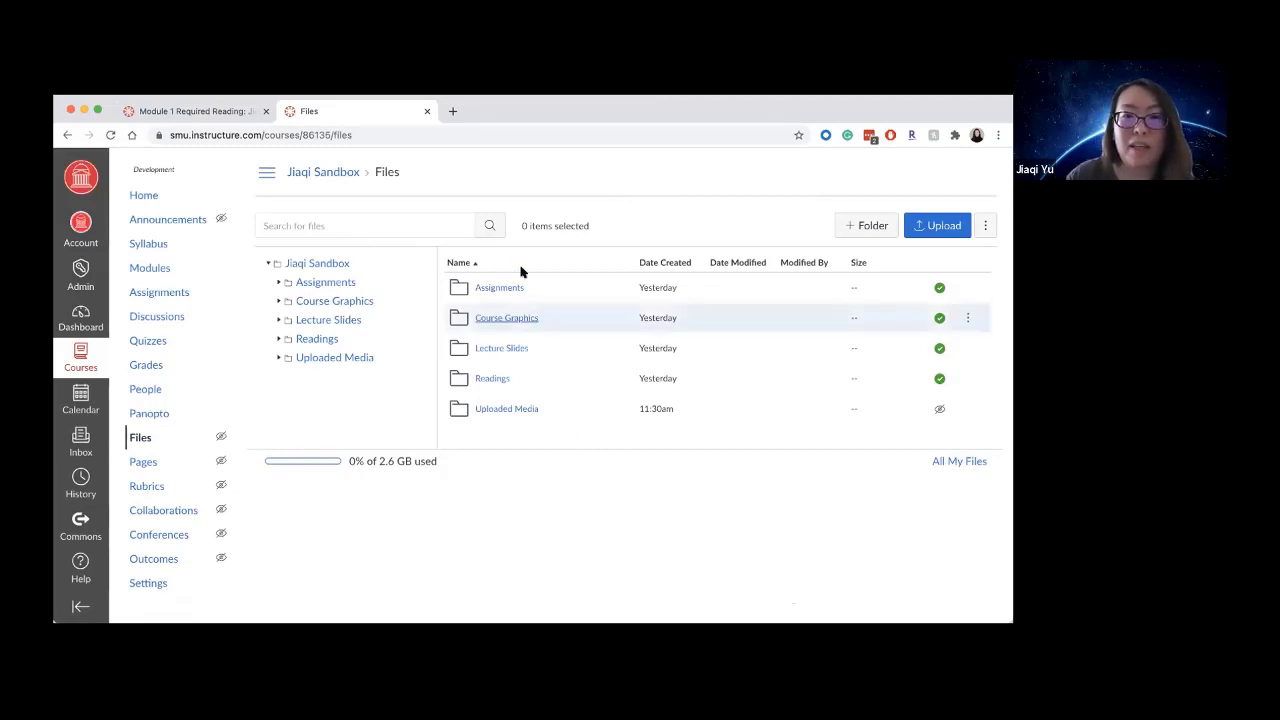
left_click(493, 410)
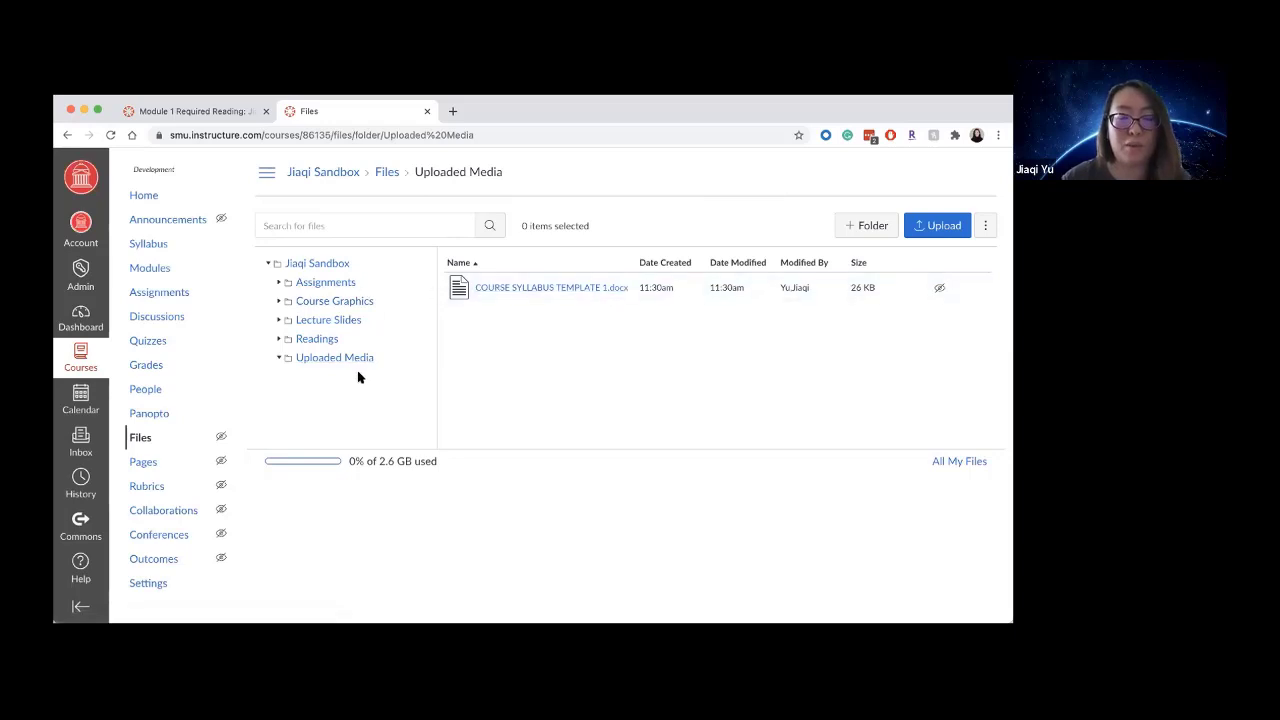
left_click(320, 265)
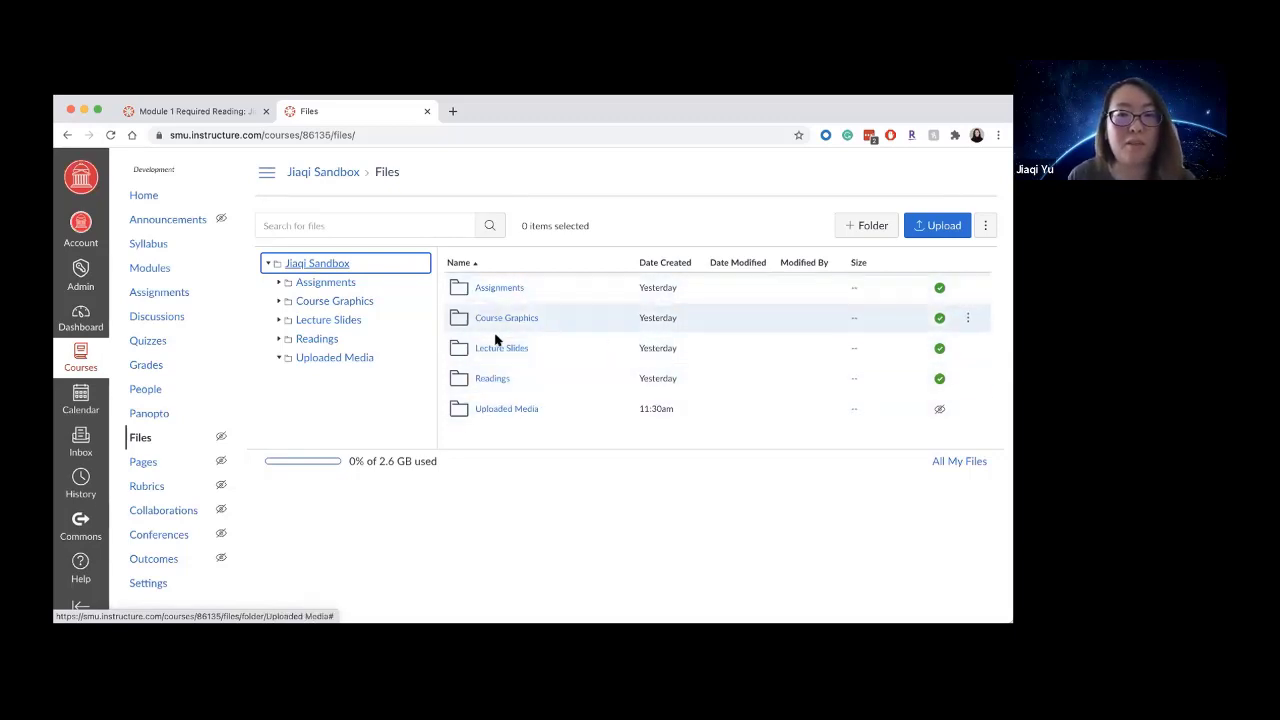
left_click(334, 360)
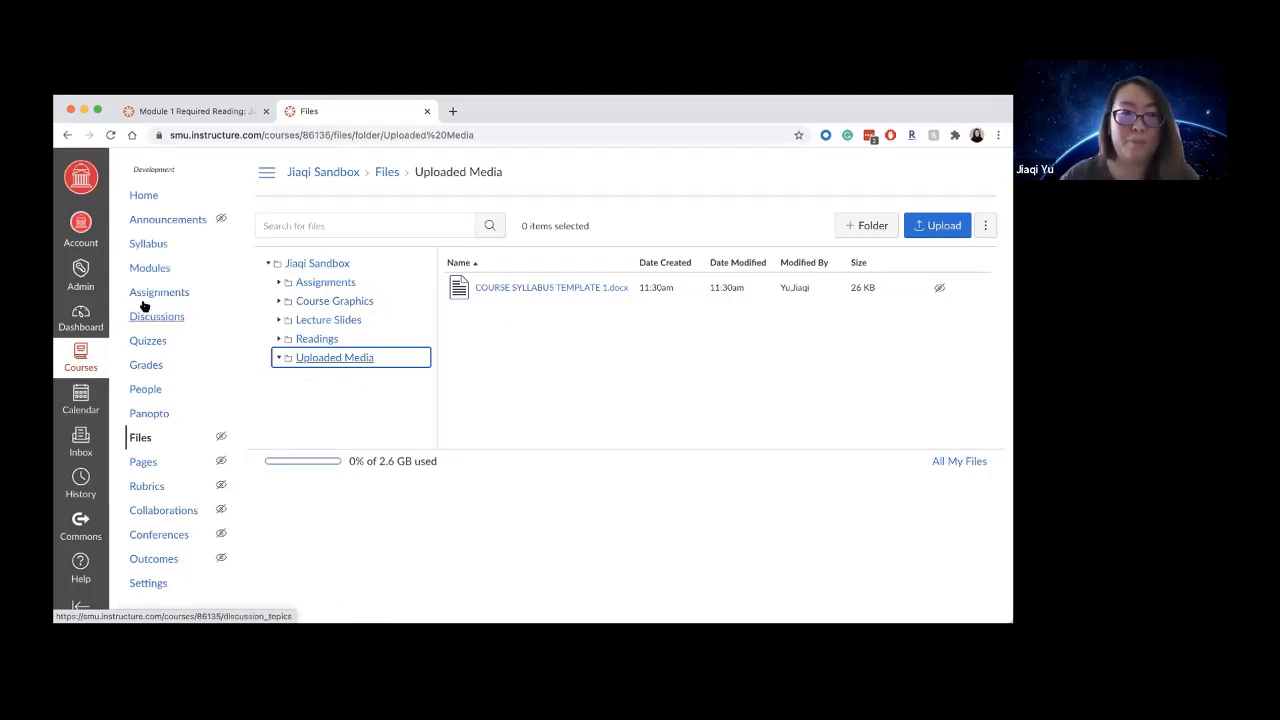
- Return to the course modules and add a new page named Module 1 Optional Video to Module 1: Topic
left_click(146, 269)
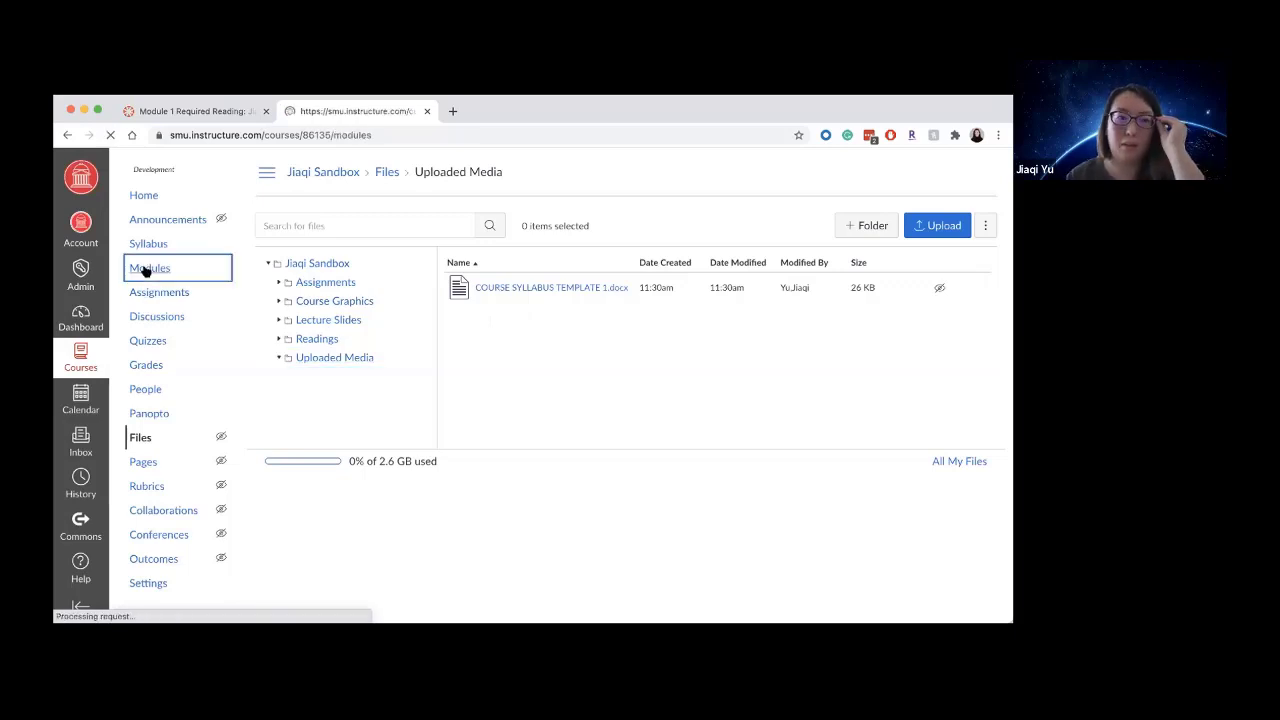
scroll(487, 448, "down", 1)
scroll(487, 448, "down", 5)
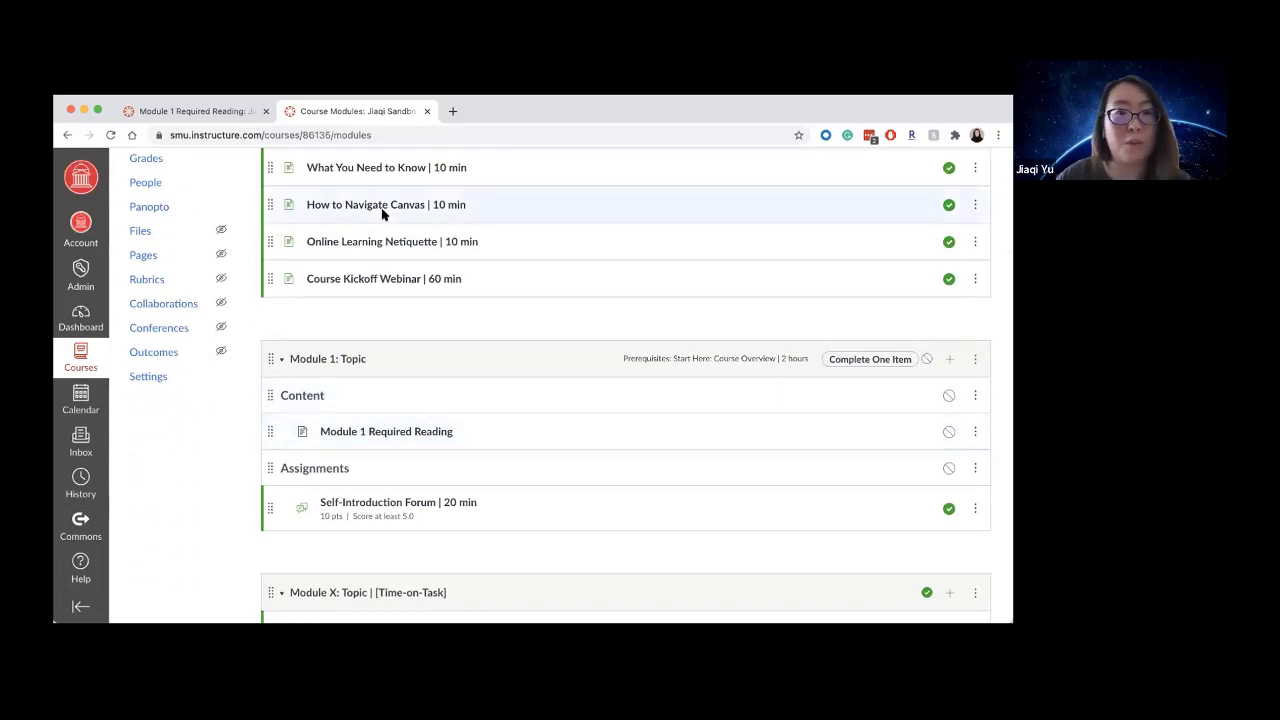
left_click(949, 359)
left_click(460, 283)
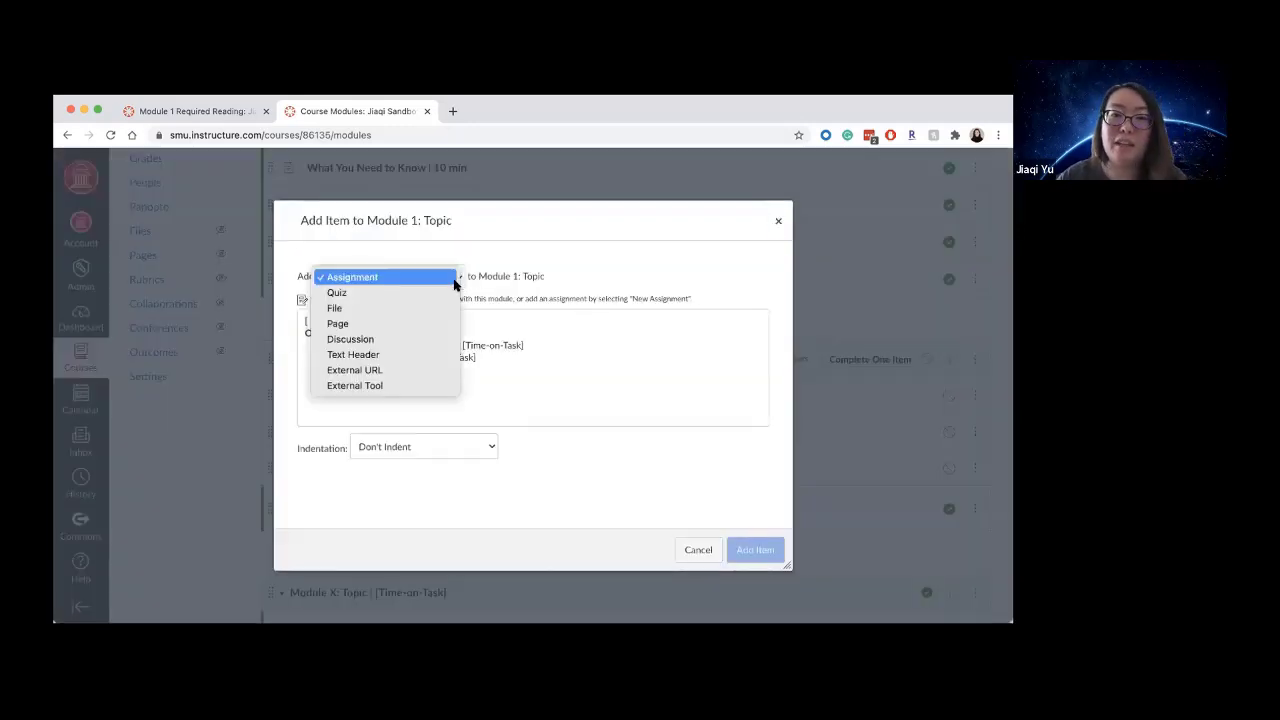
left_click(407, 326)
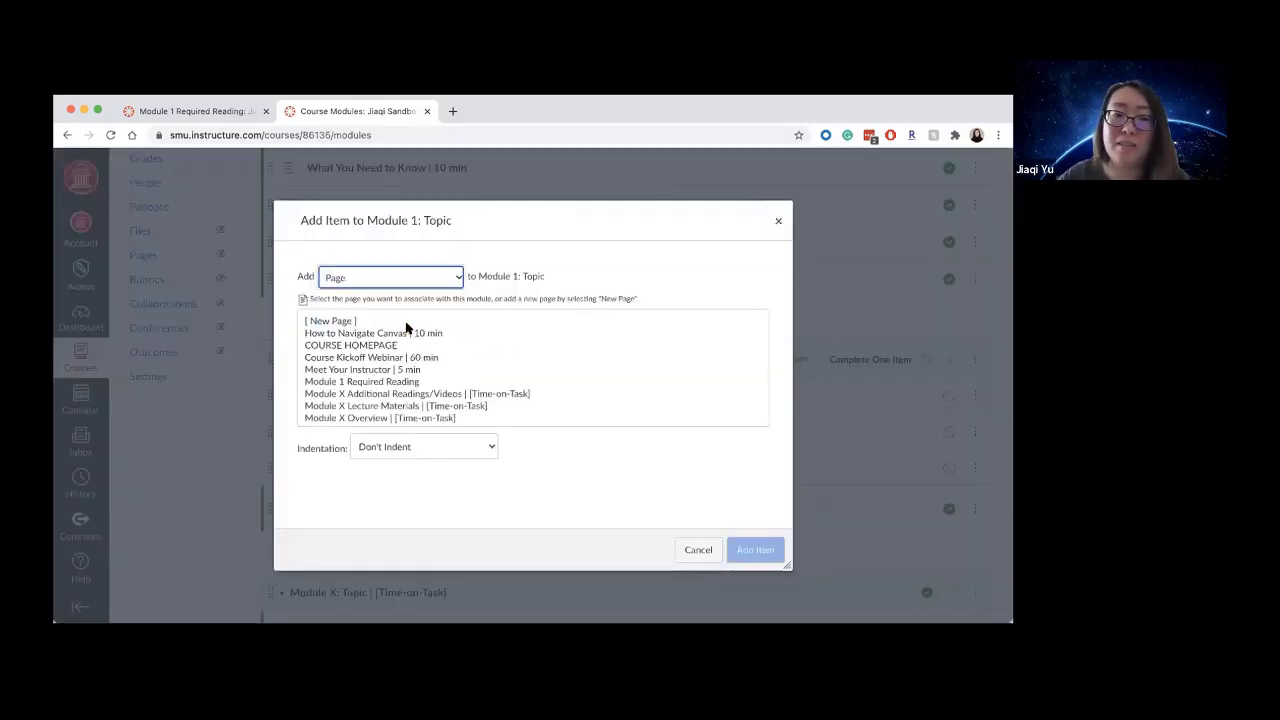
left_click(337, 321)
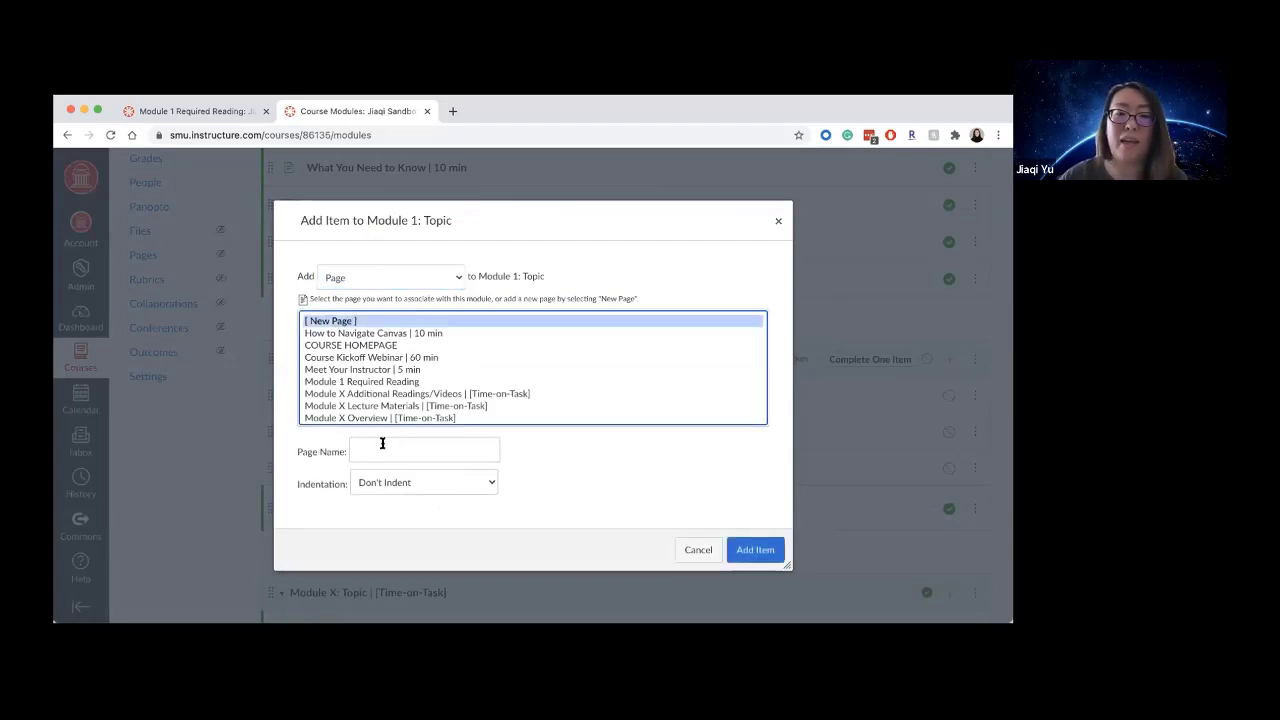
left_click(382, 443)
type("Module")
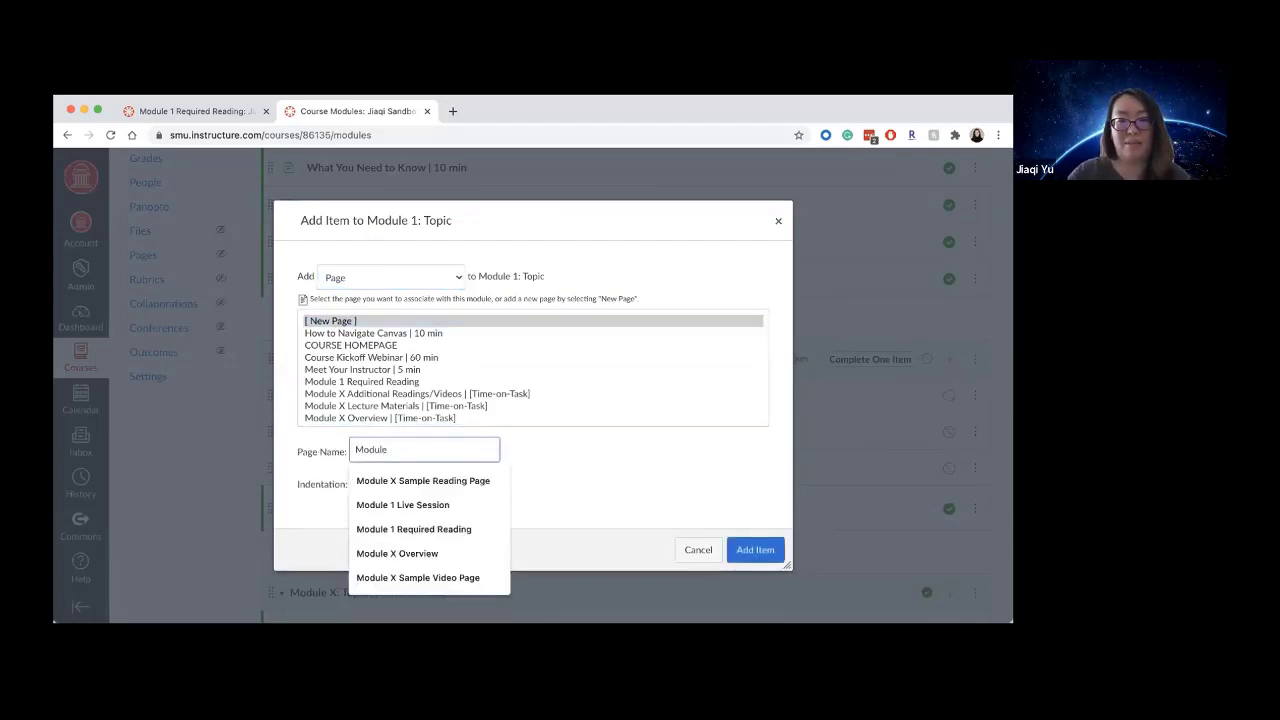
type(" 1")
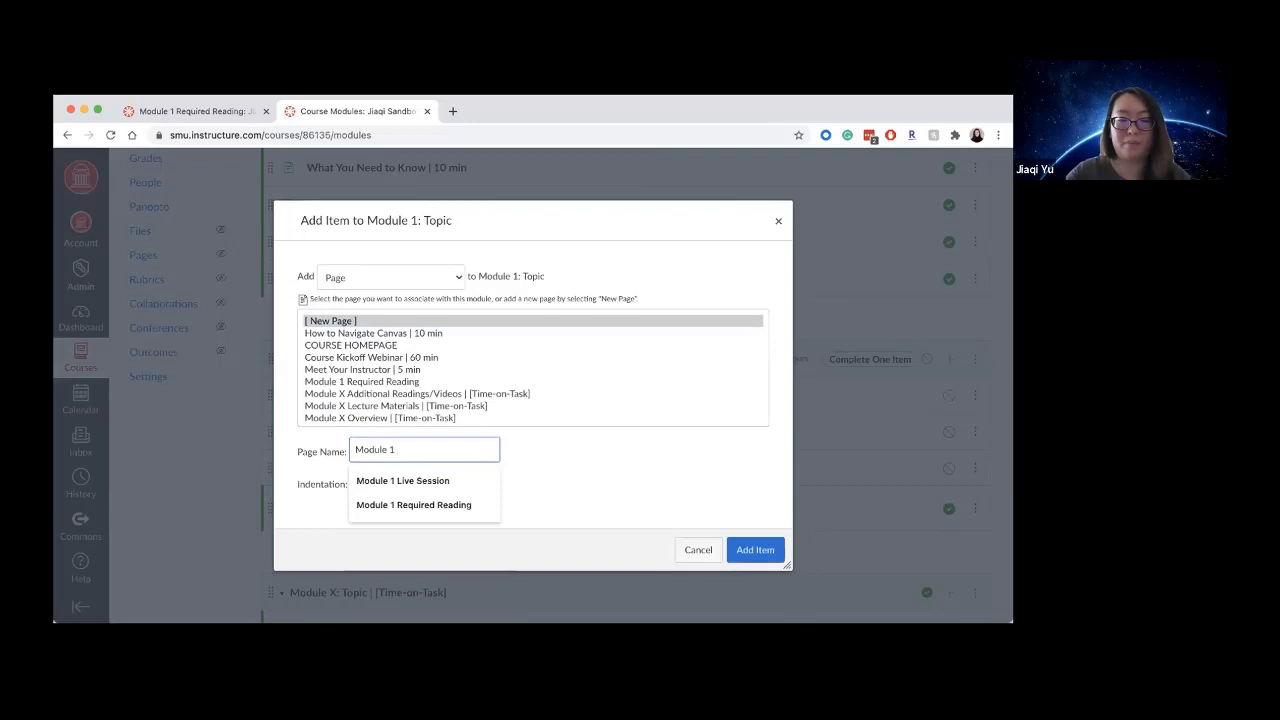
type(" Optional V")
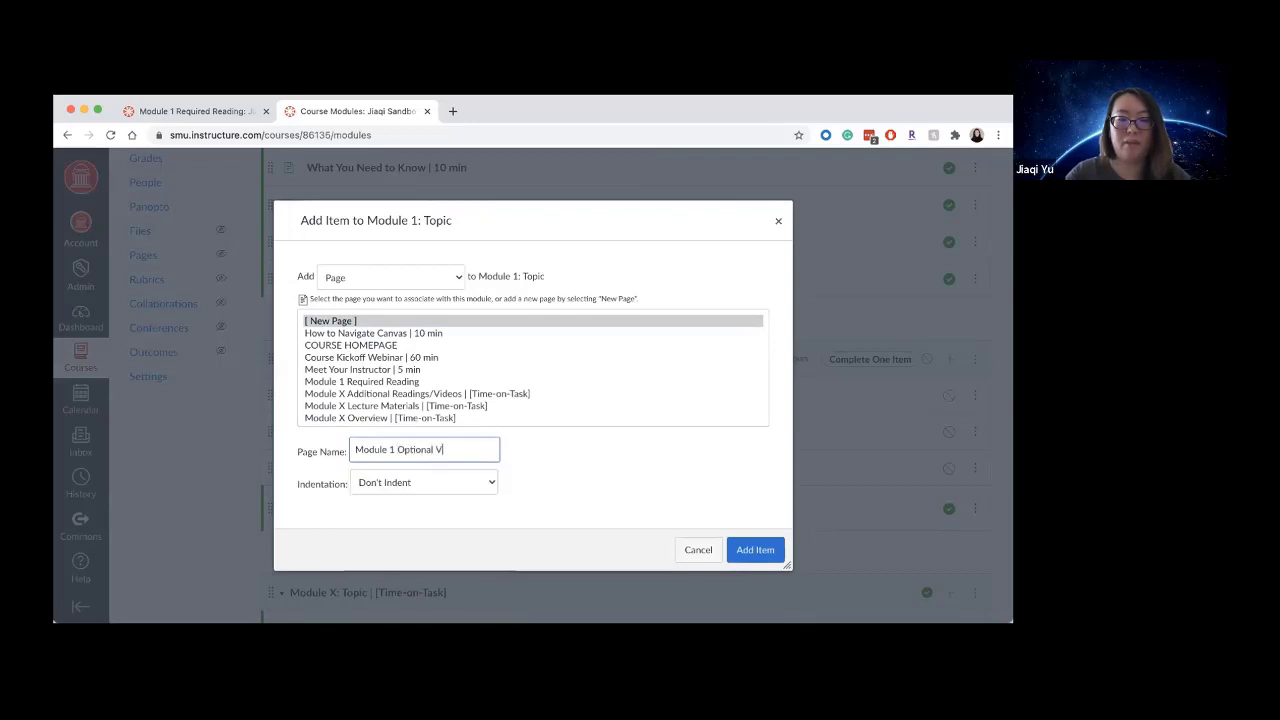
type("ideo")
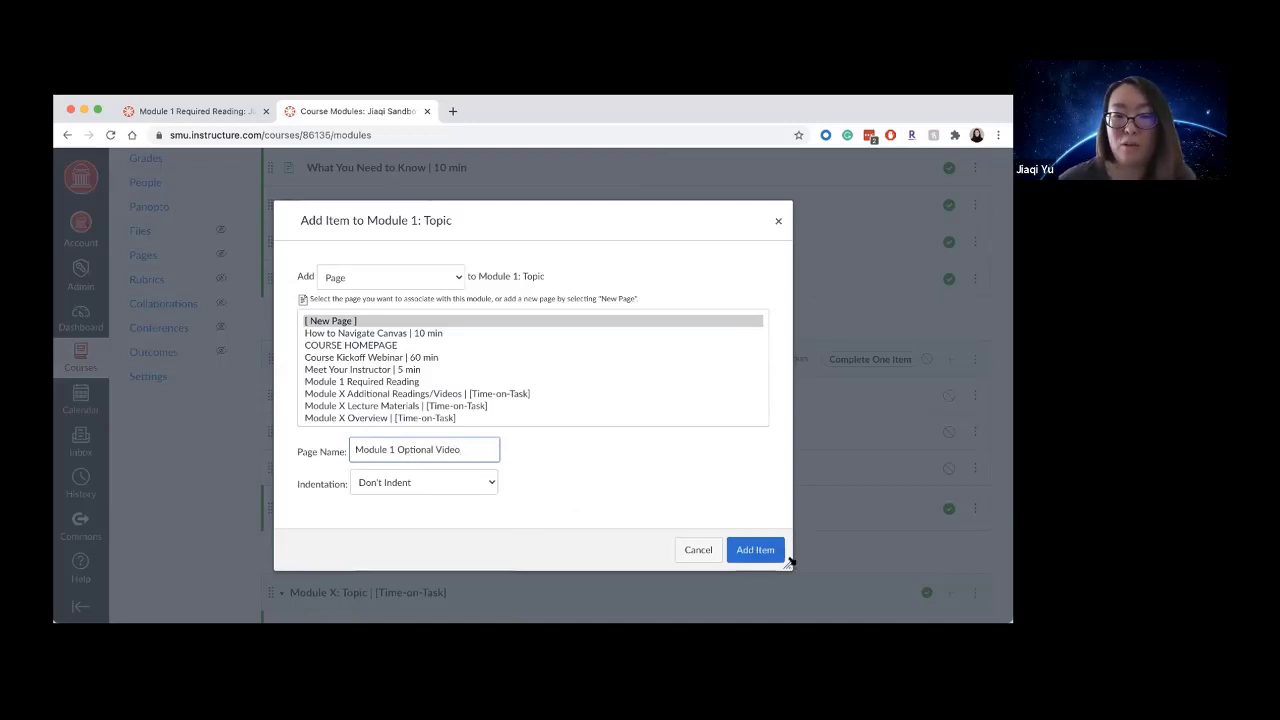
left_click(756, 550)
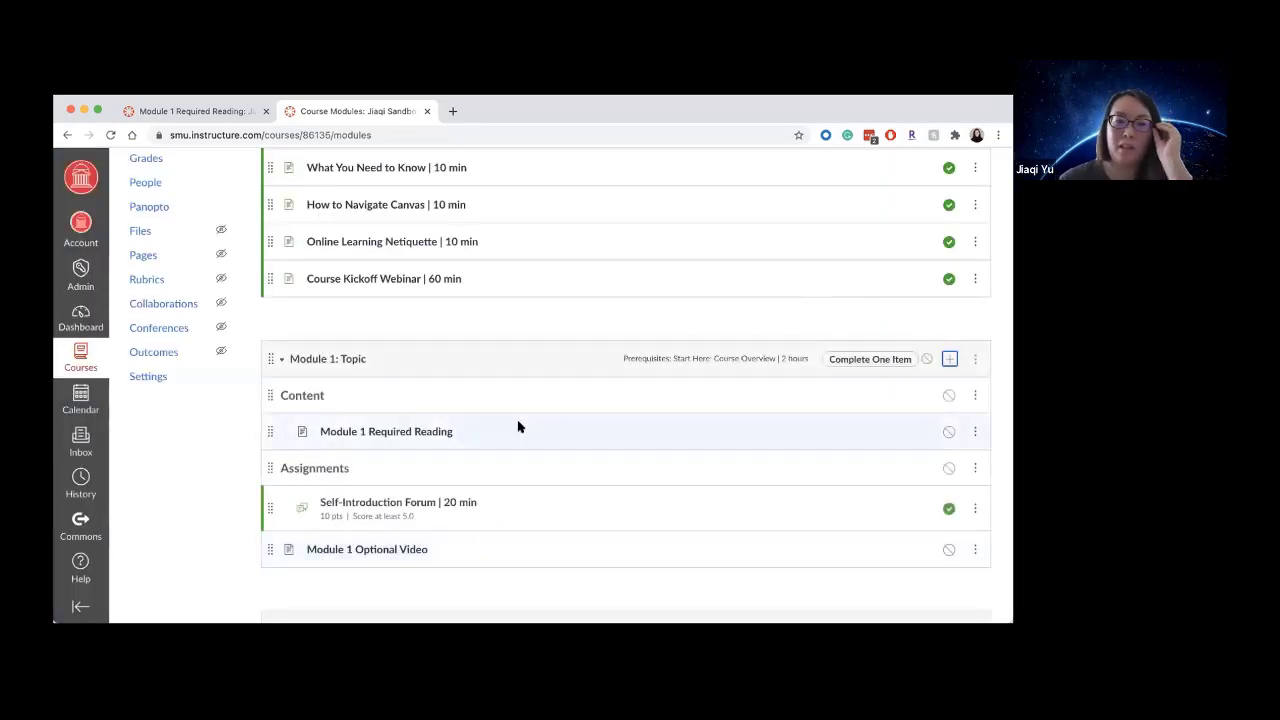
- Move the Module 1 Optional Video page directly below Module 1 Required Reading and indent it by one level
left_click_drag(263, 552, 269, 462)
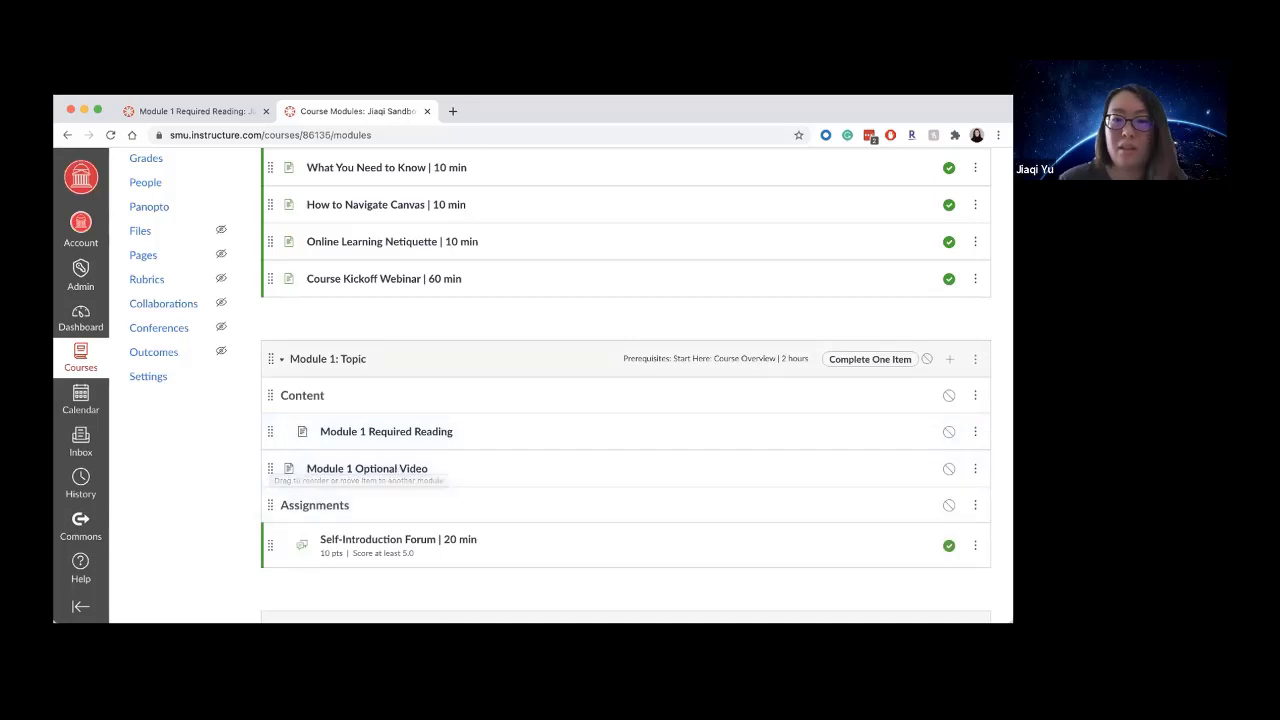
left_click(975, 468)
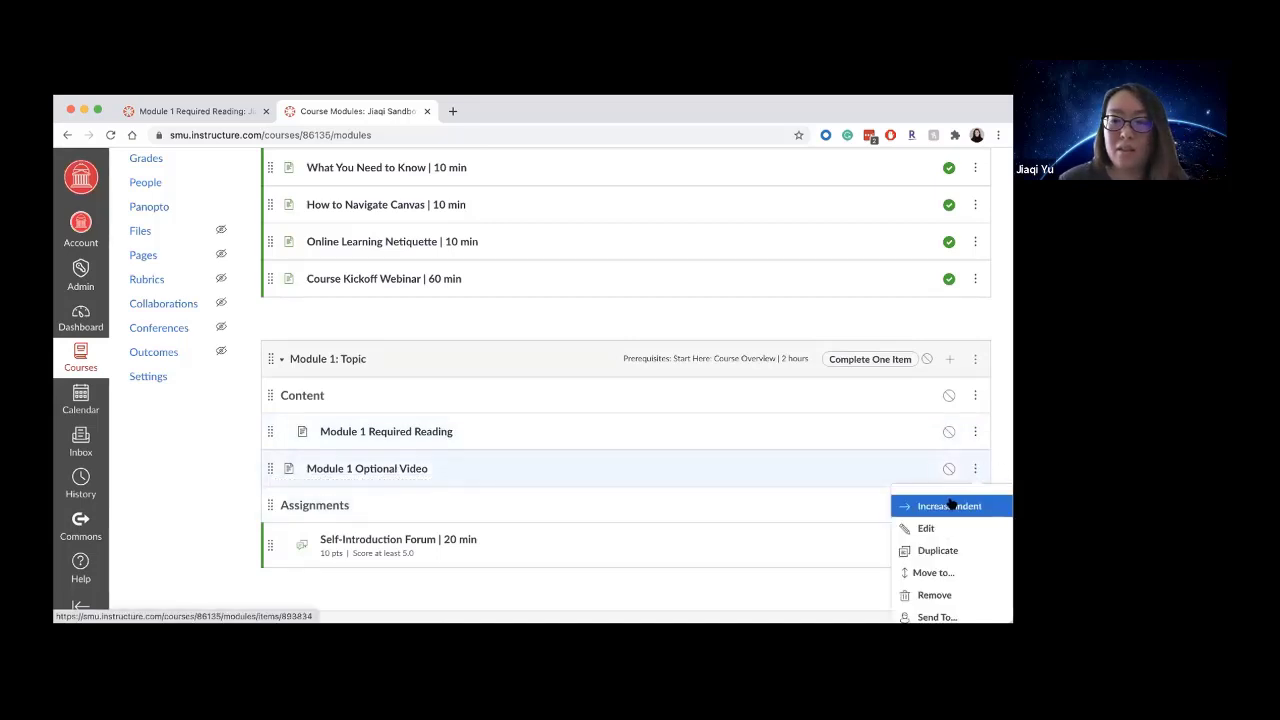
left_click(955, 505)
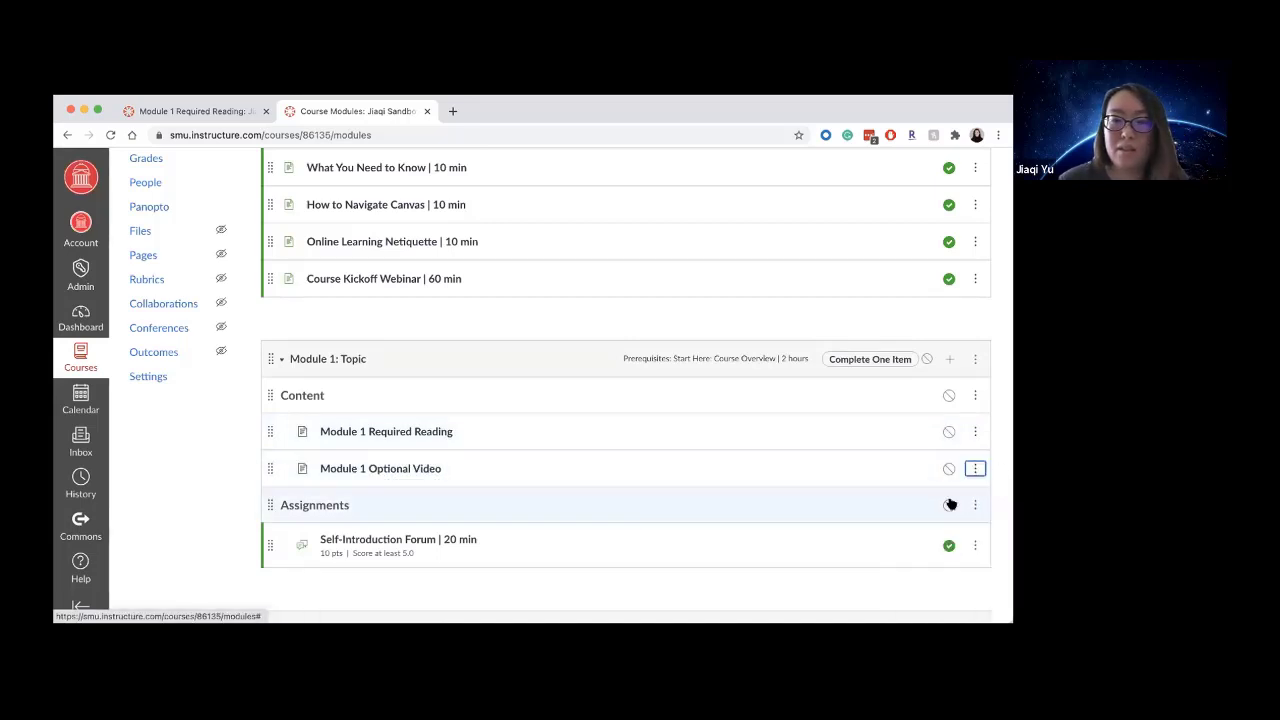
- Open the Module 1 Optional Video page for editing and launch the Panopto tool for its empty body
left_click(375, 469)
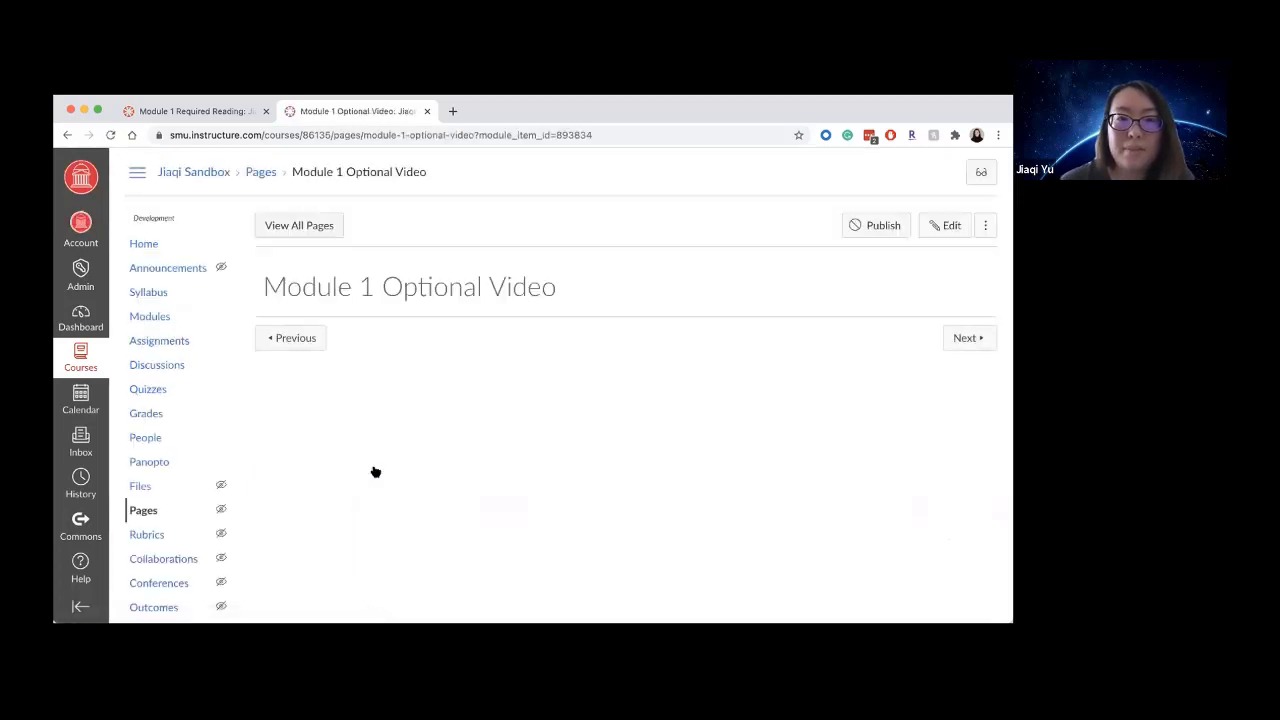
left_click(948, 225)
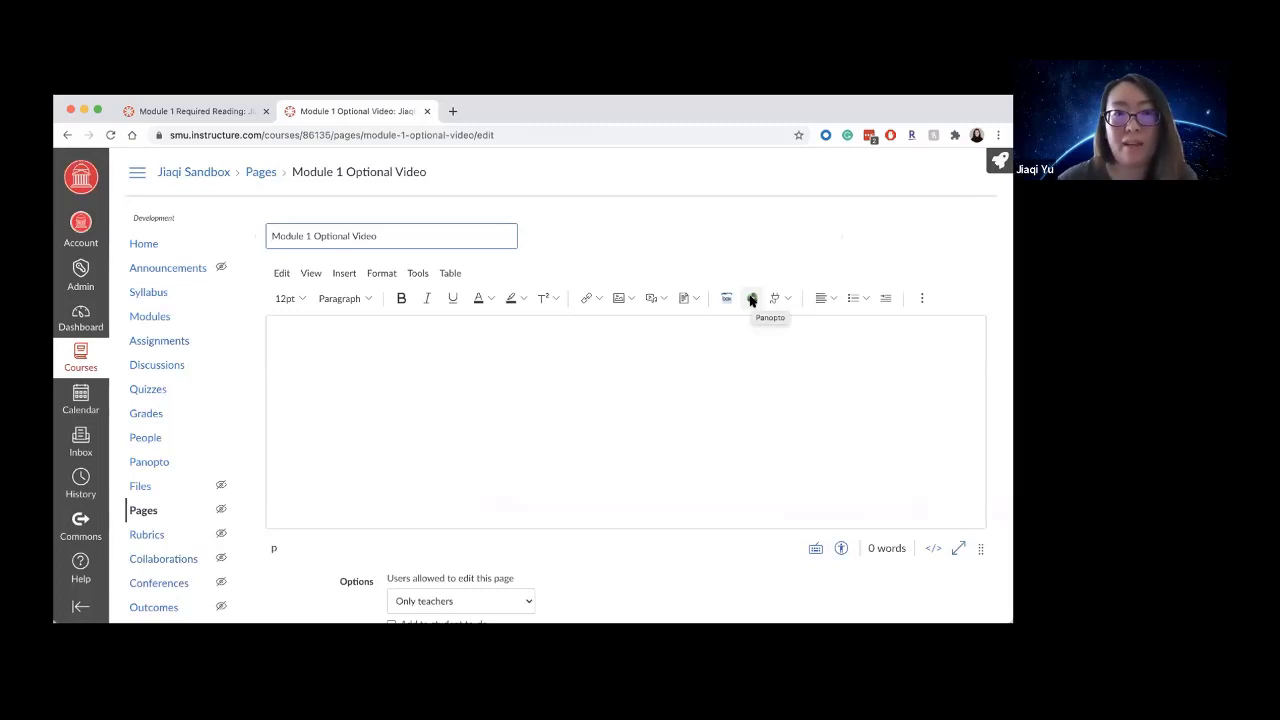
left_click(600, 395)
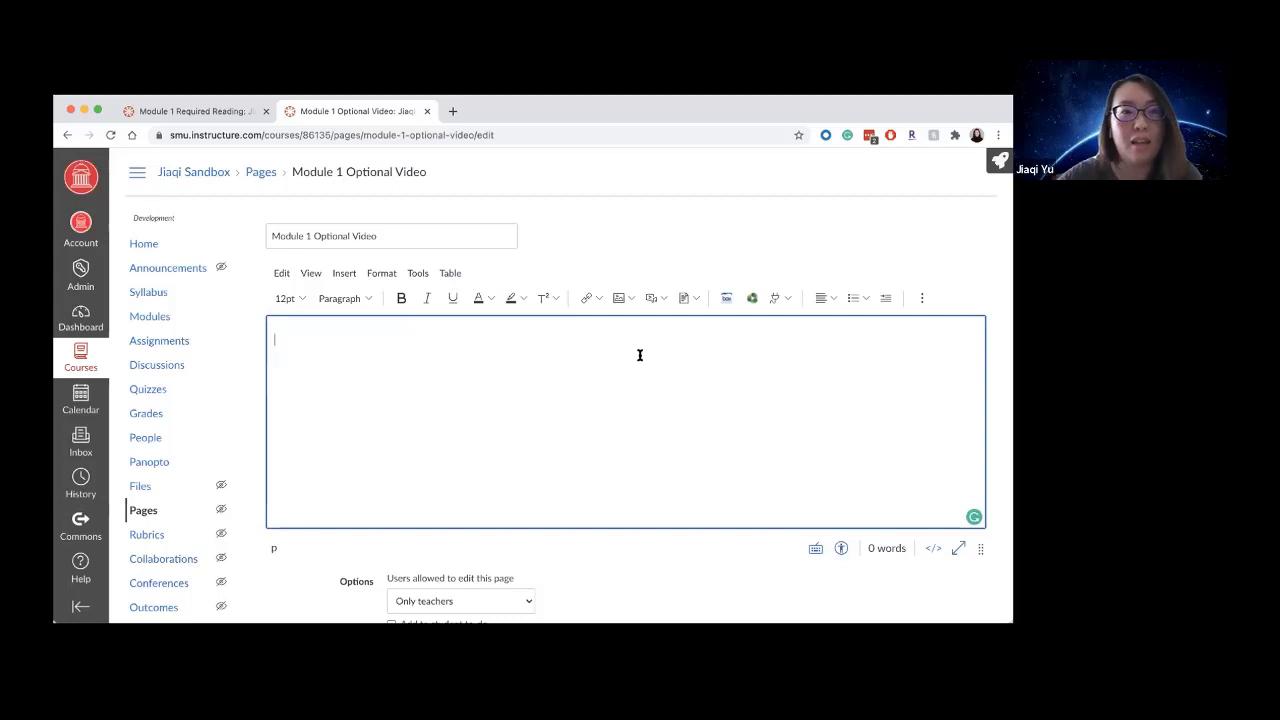
left_click(752, 300)
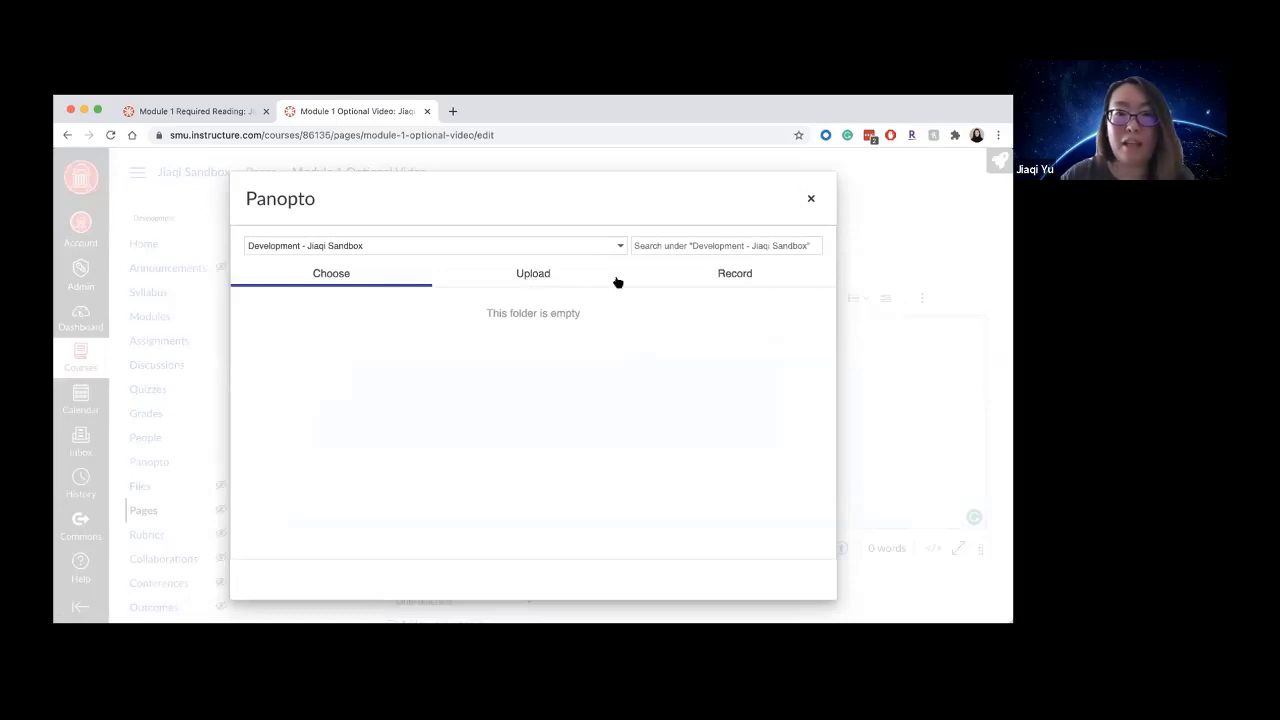
- Examine Panopto's upload, record and existing-video options and its folder list, then close it and cancel editing the page
left_click(534, 274)
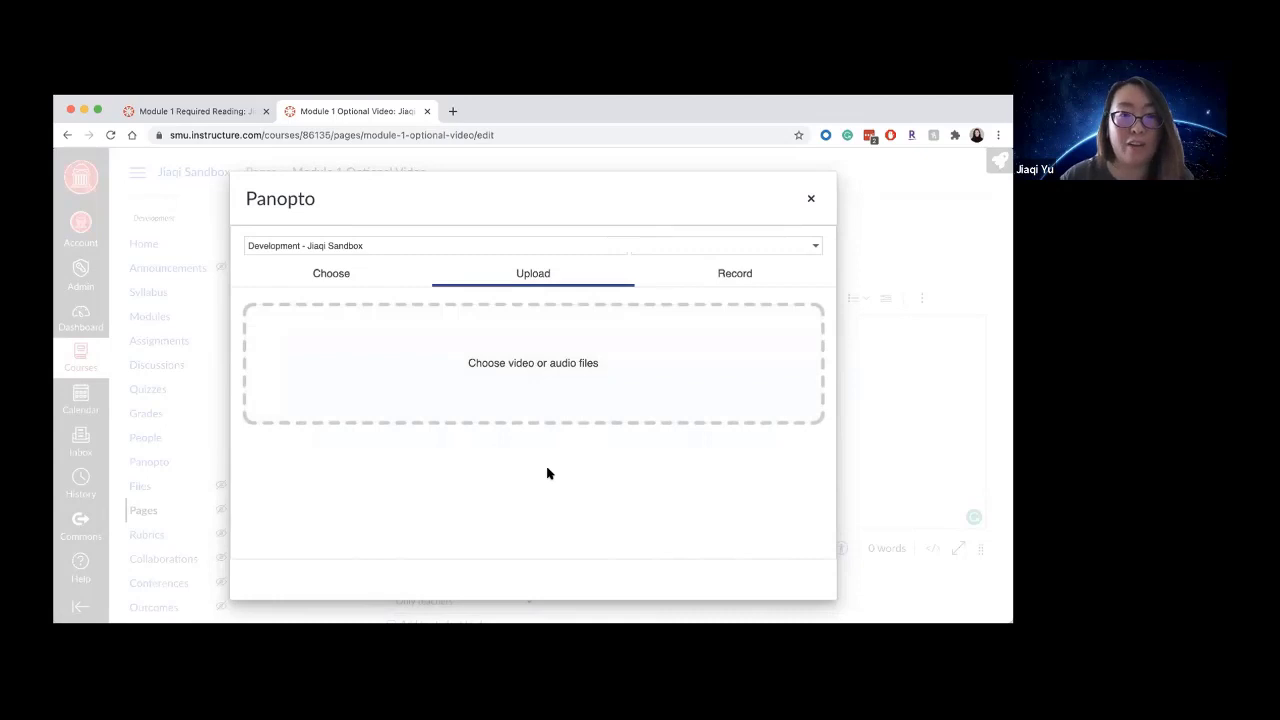
left_click(740, 274)
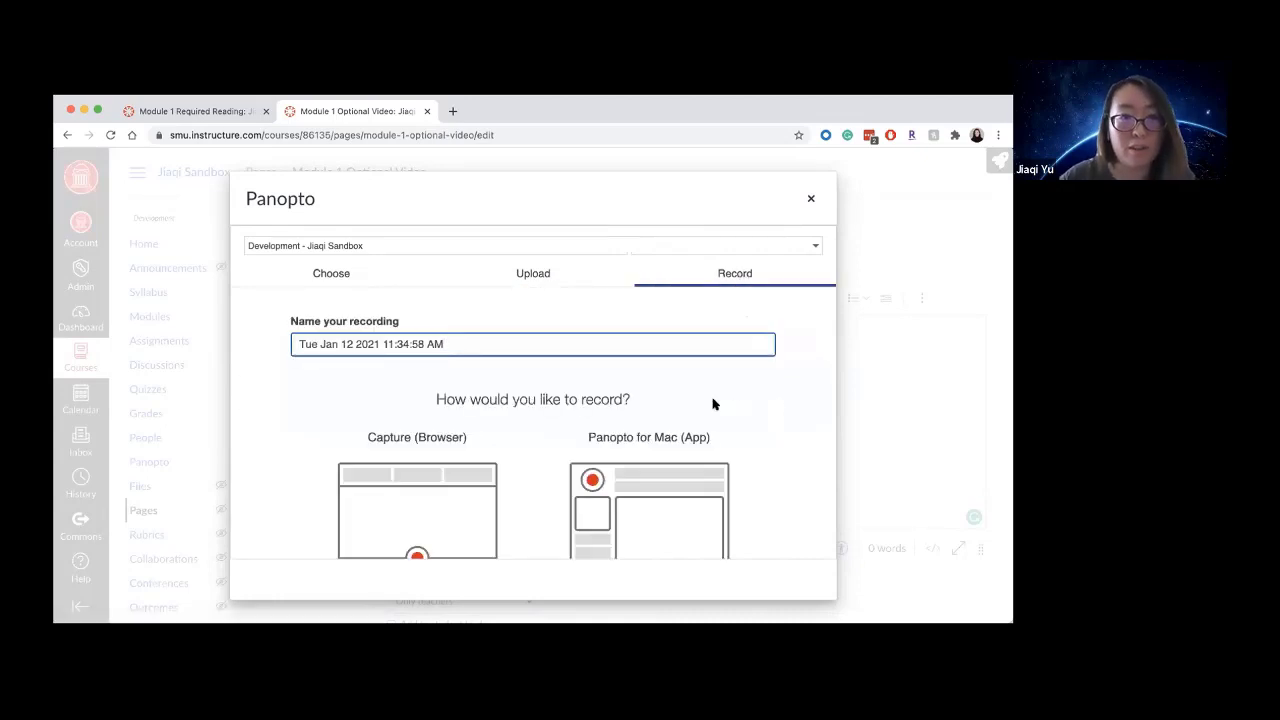
scroll(714, 403, "down", 2)
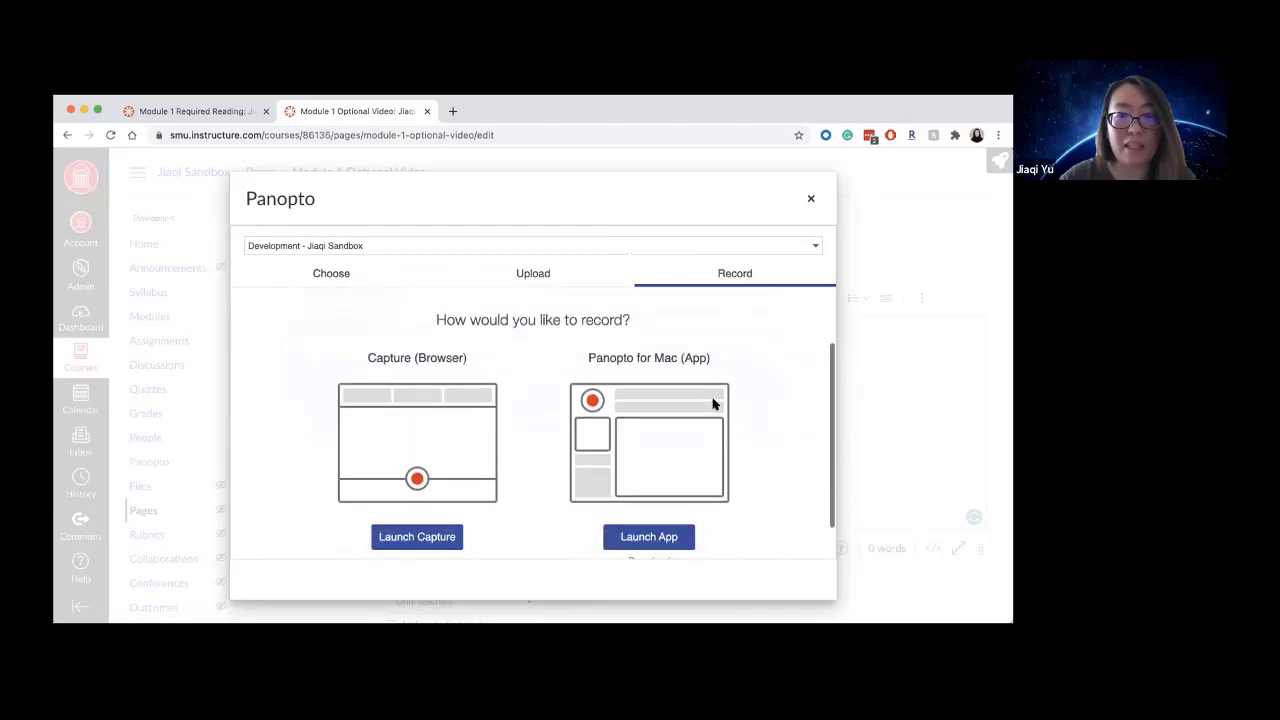
scroll(708, 399, "up", 2)
left_click(520, 276)
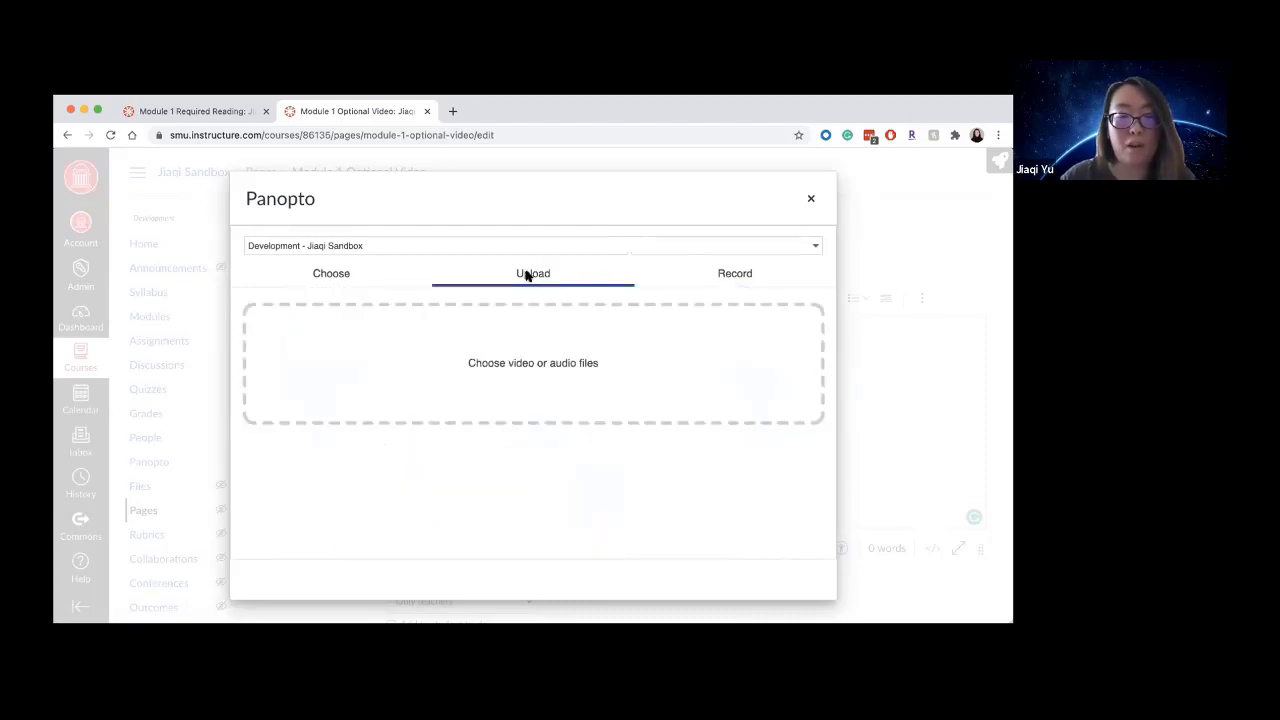
left_click(332, 278)
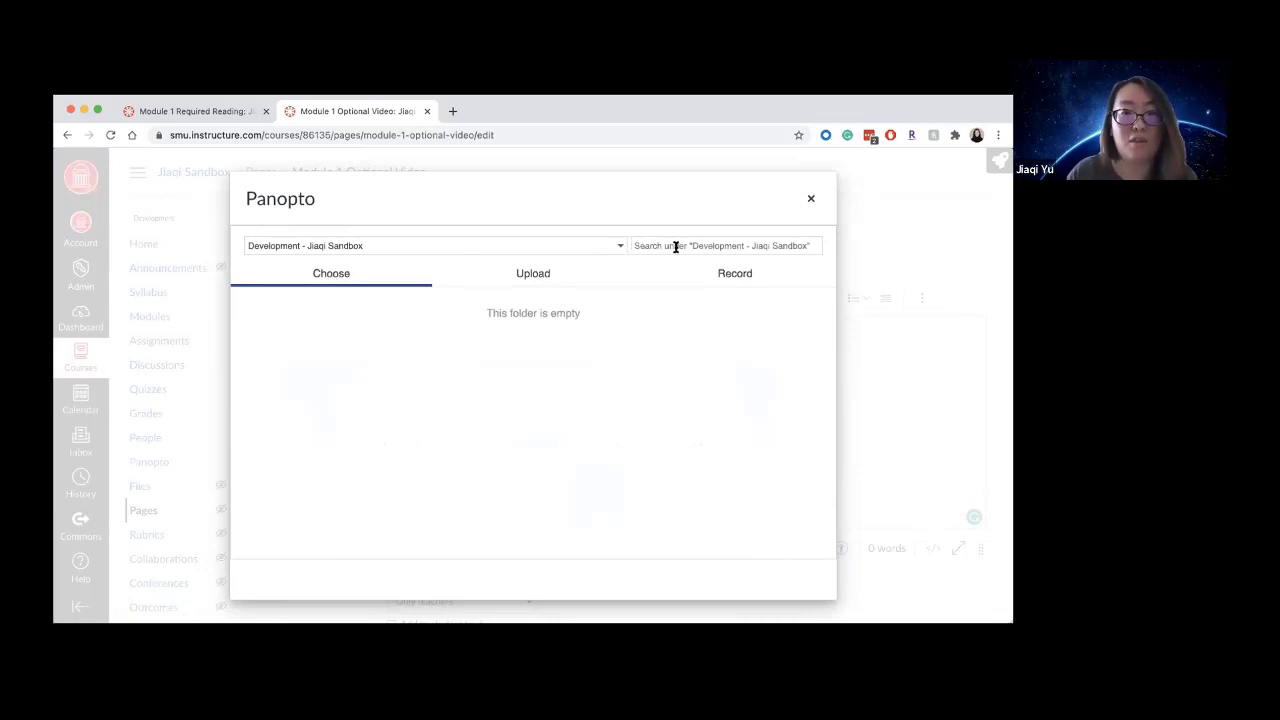
left_click(621, 246)
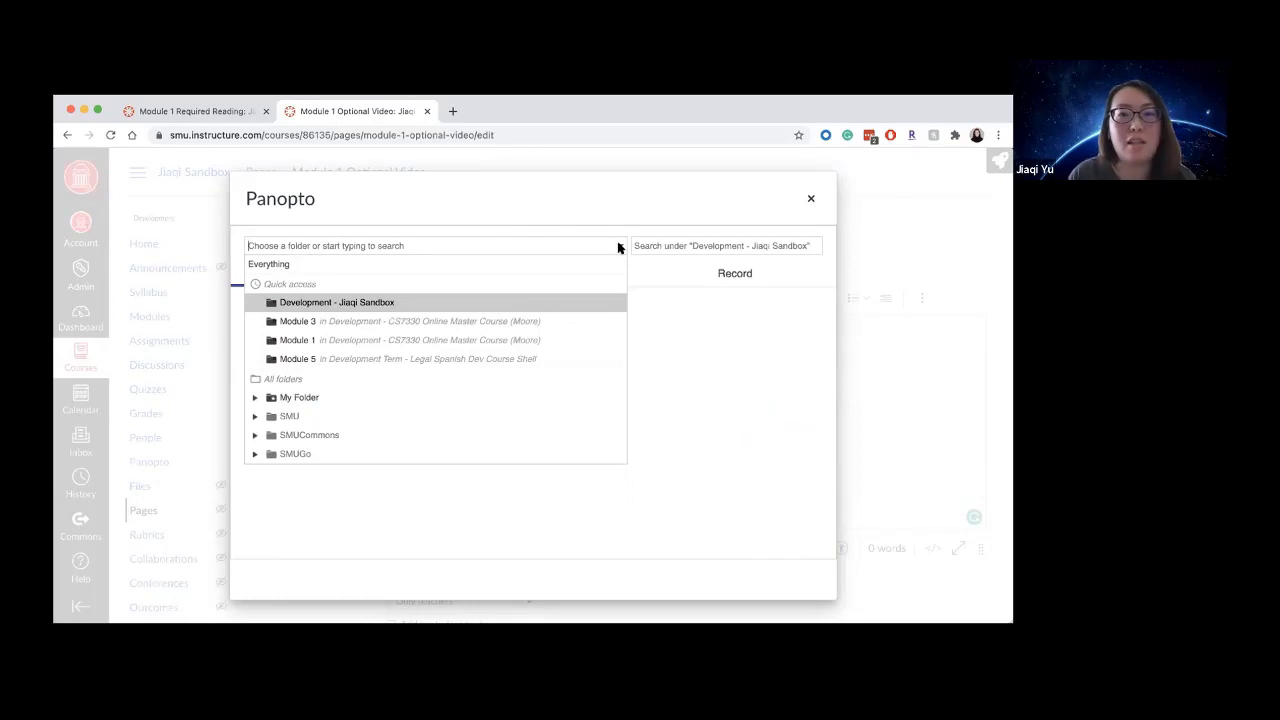
left_click(660, 279)
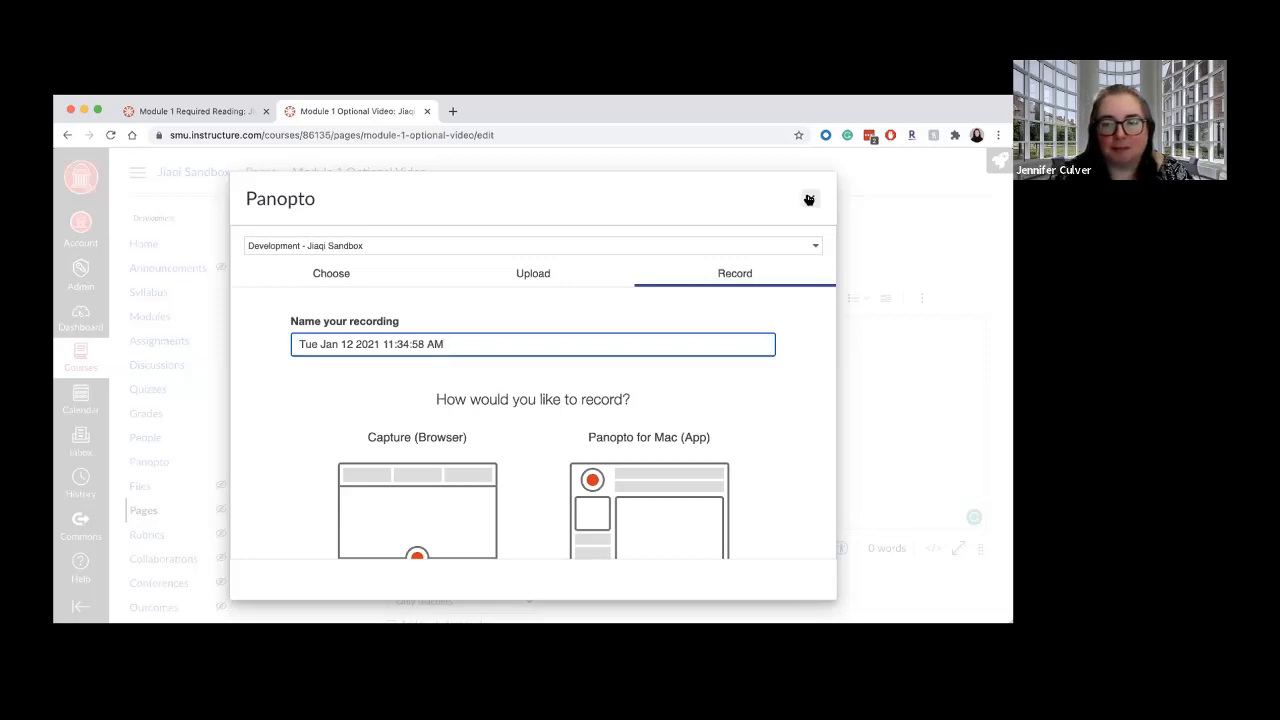
left_click(810, 199)
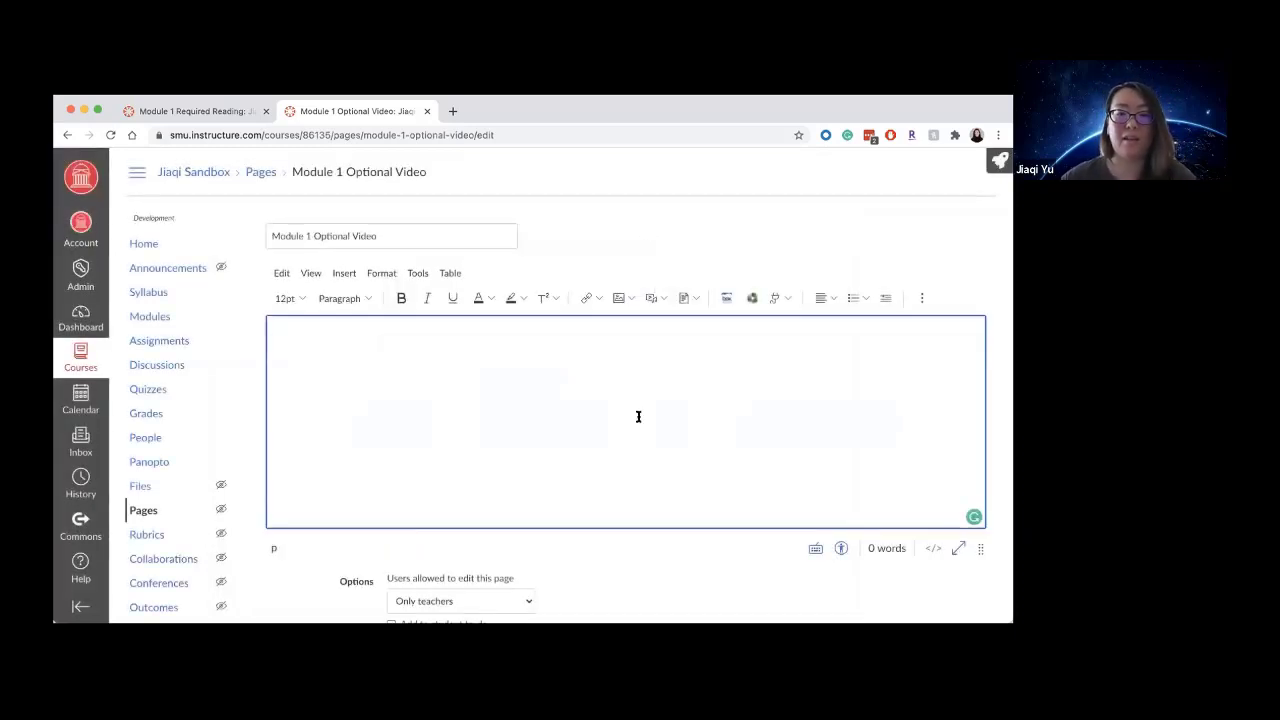
scroll(640, 416, "down", 3)
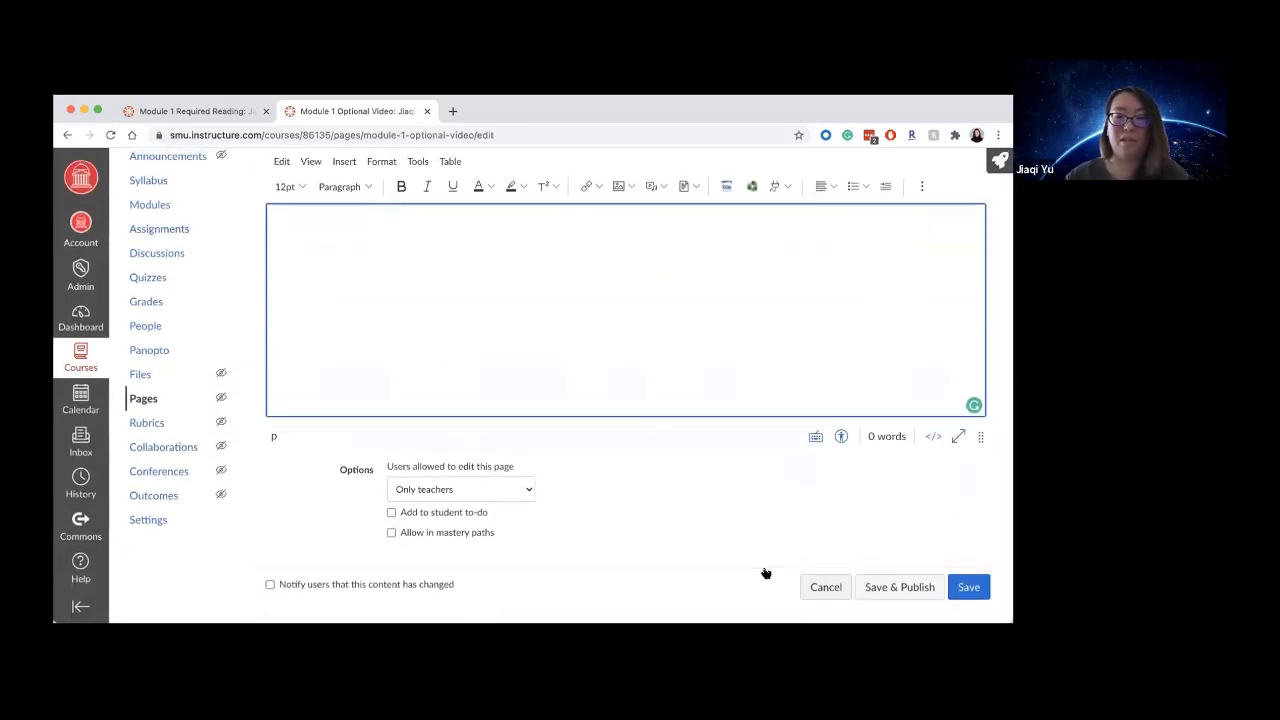
left_click(820, 588)
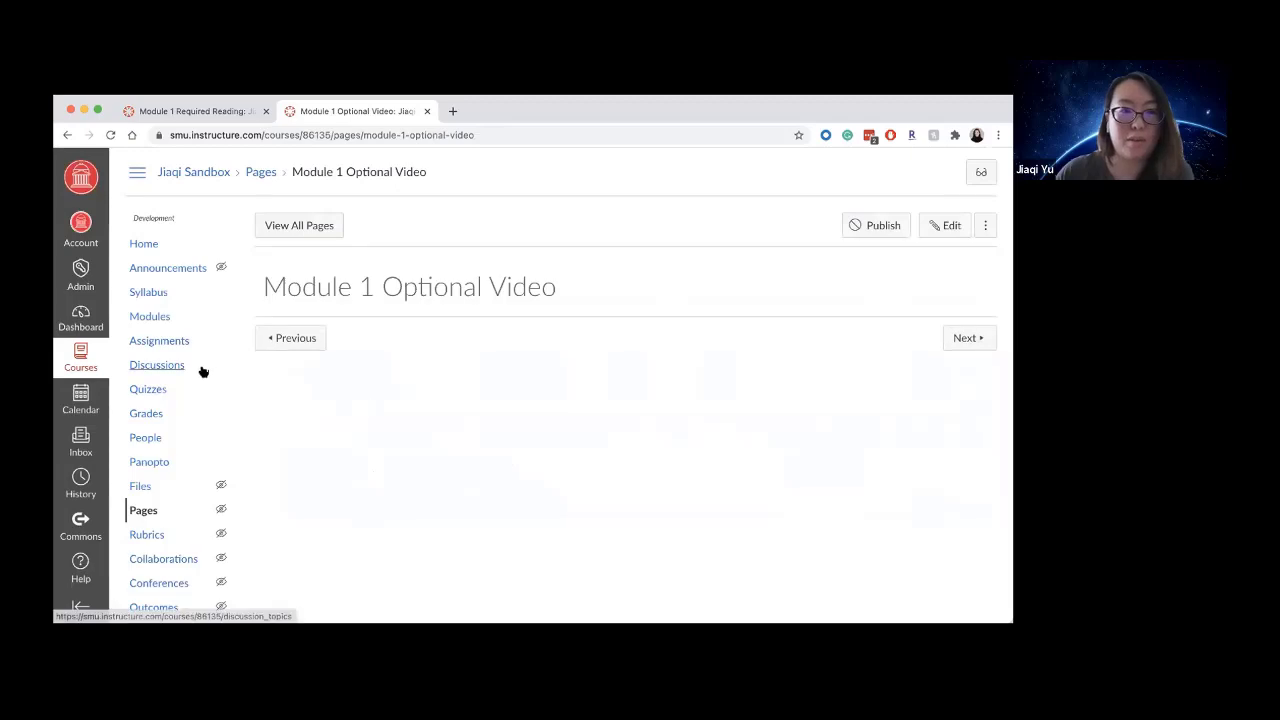
- Return to the course modules and review the arrangement of items in Module 1: Topic
left_click(149, 320)
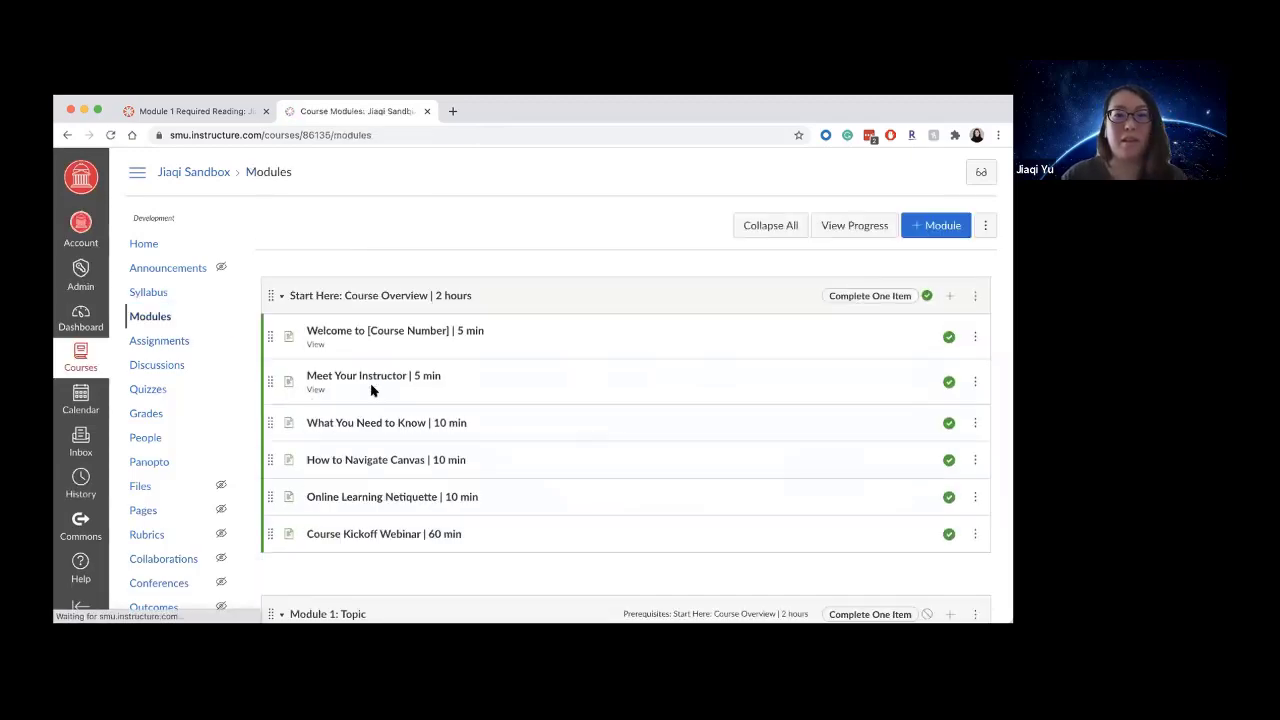
scroll(371, 390, "down", 5)
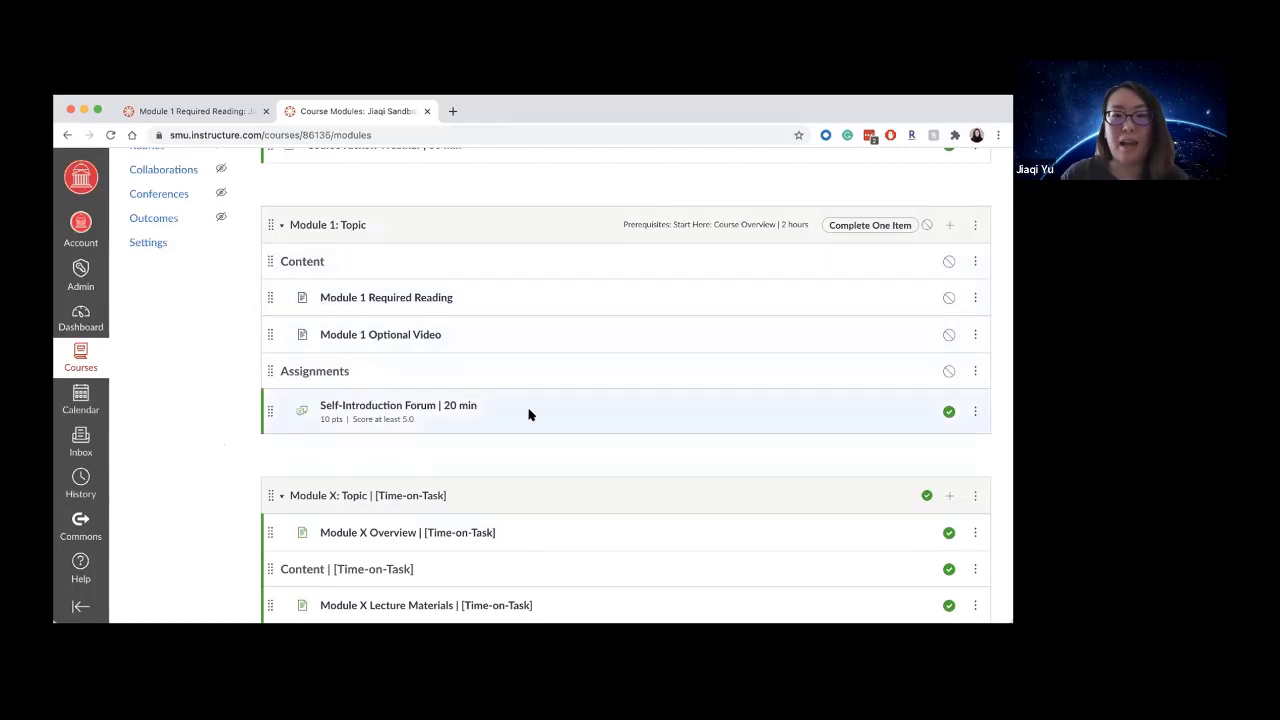
scroll(386, 405, "up", 3)
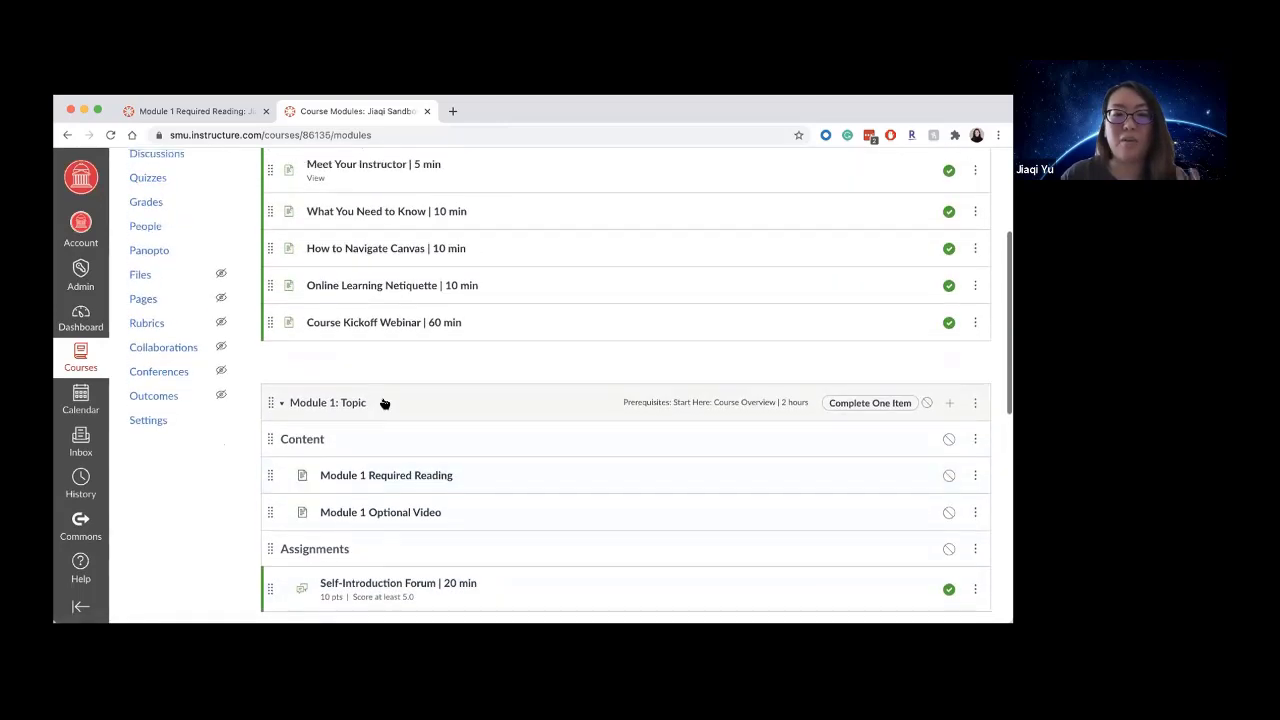
- Add the existing Module X Additional Readings/Videos page to Module 1: Topic, indented one level, and move it directly below Module 1 Optional Video
scroll(384, 403, "up", 3)
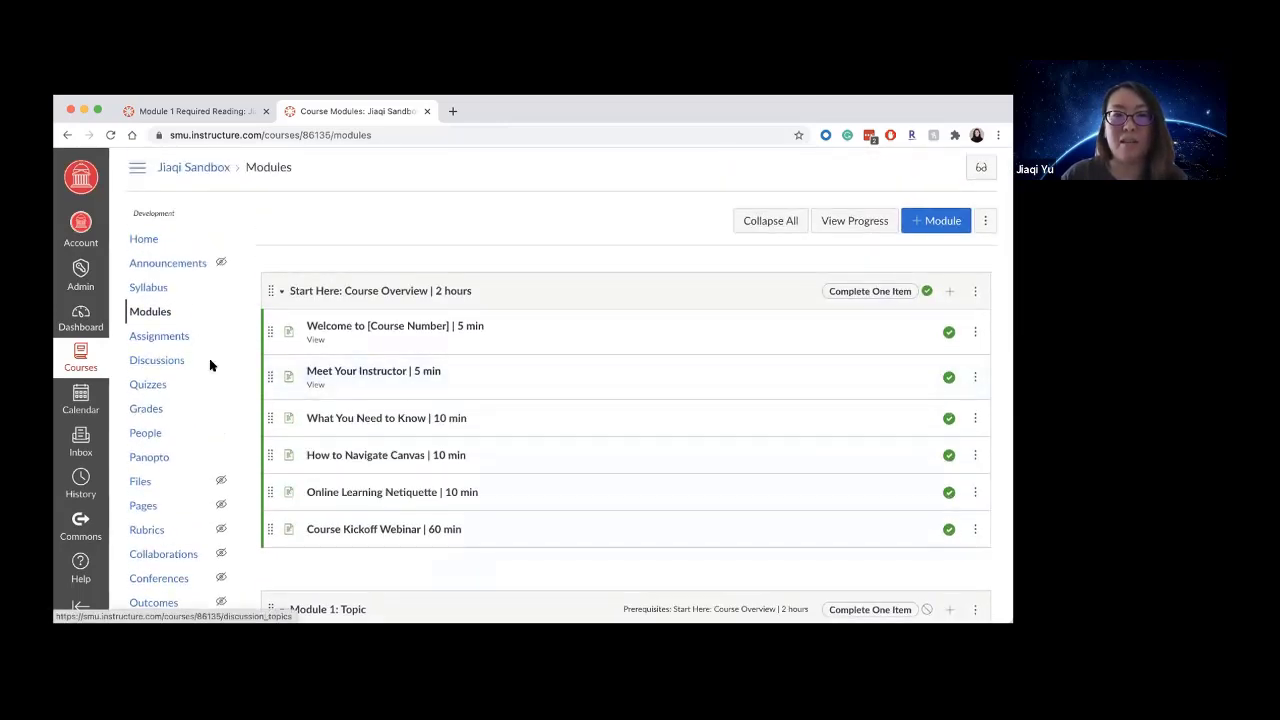
scroll(315, 405, "down", 10)
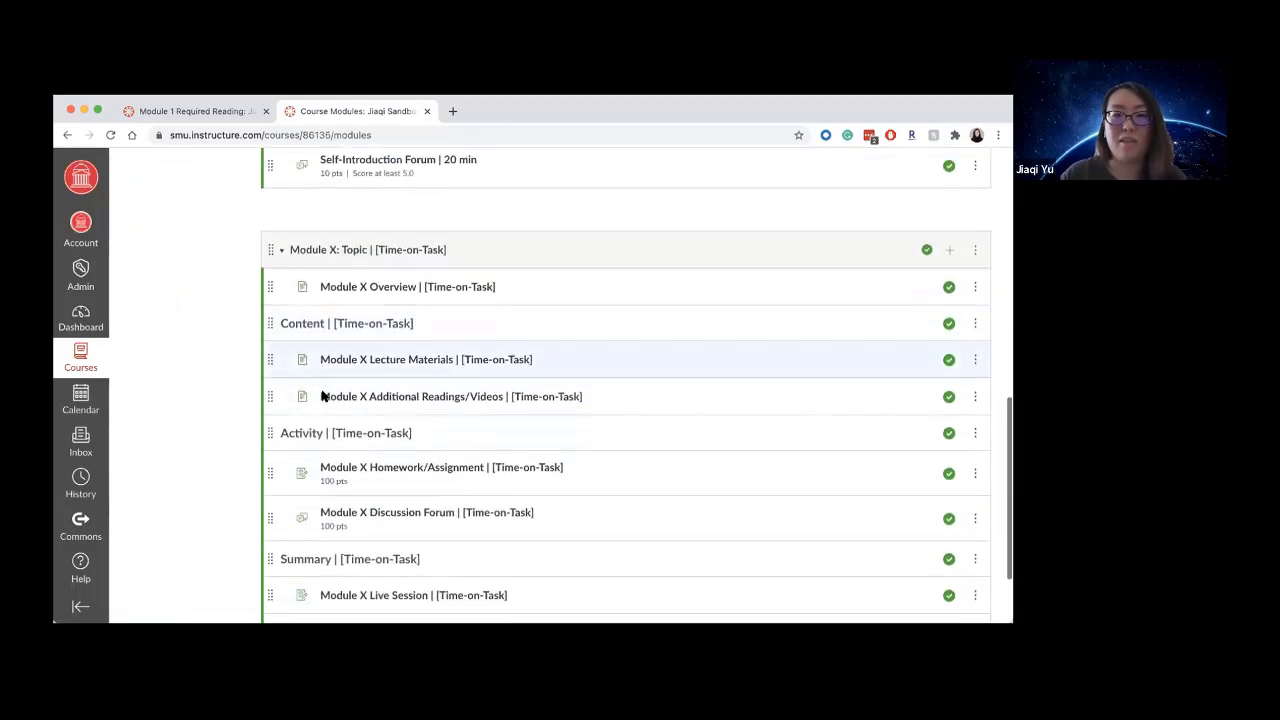
scroll(322, 396, "up", 6)
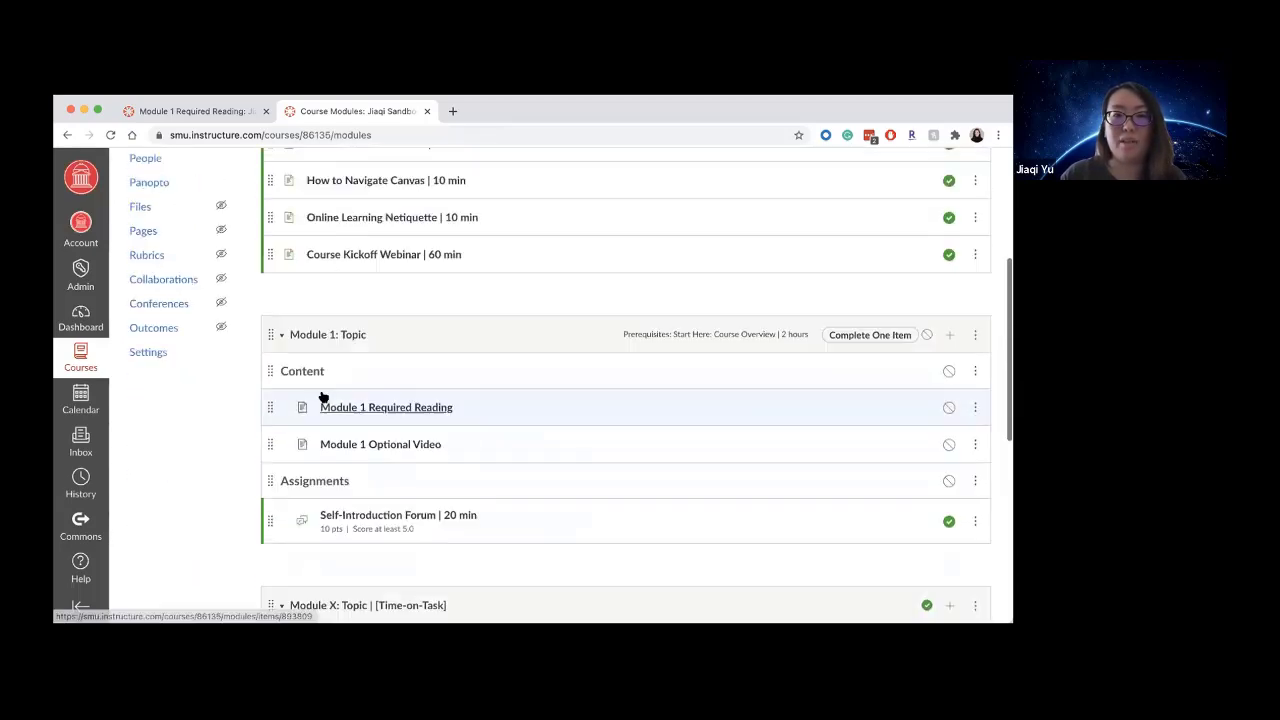
left_click(950, 340)
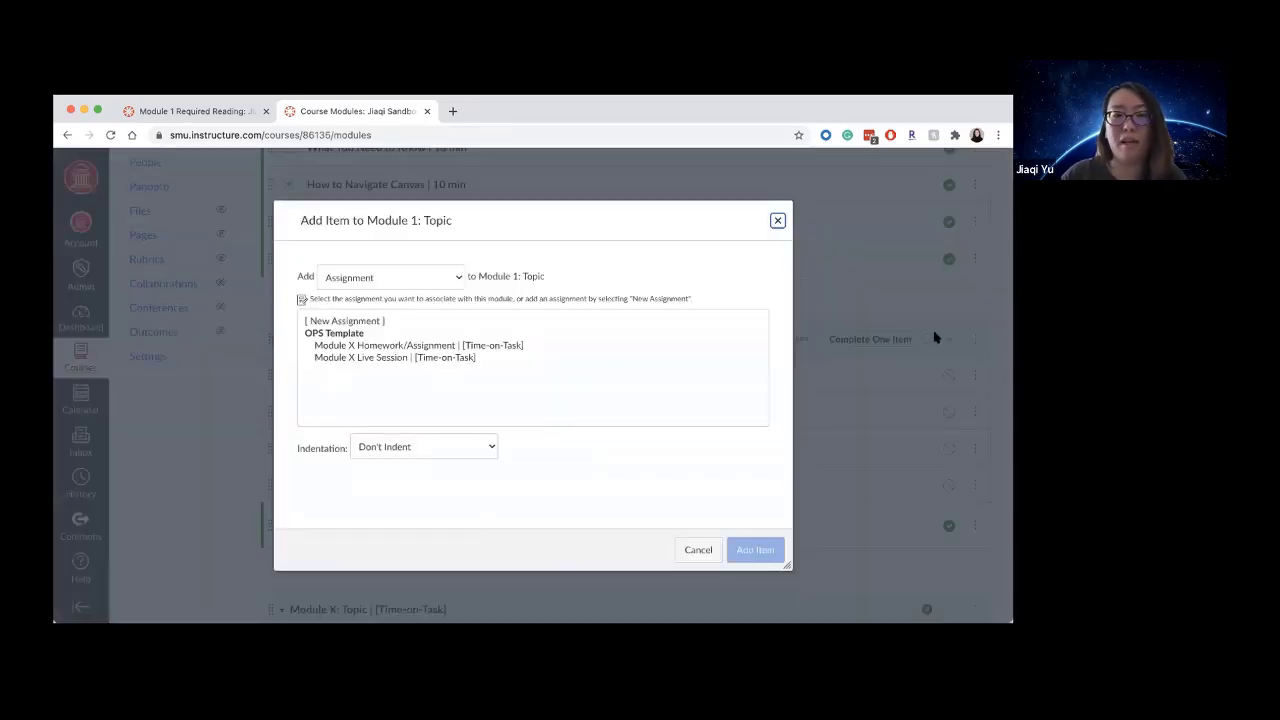
left_click(458, 278)
left_click(414, 292)
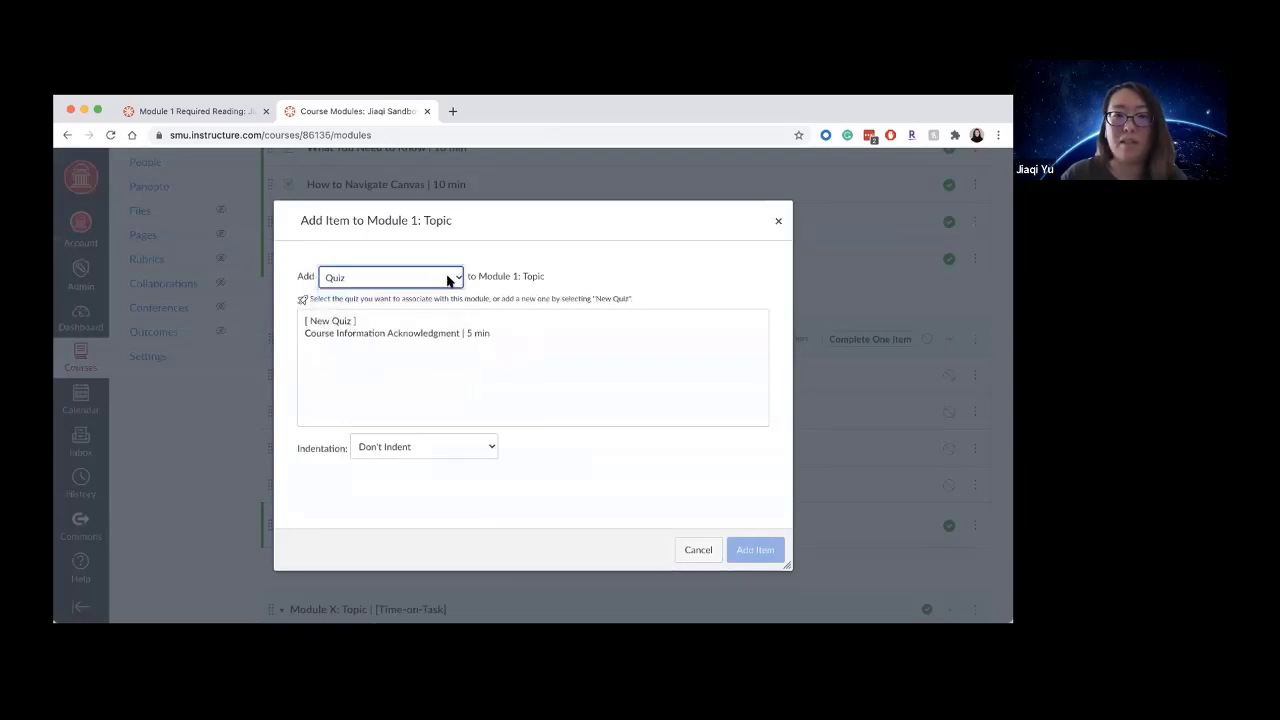
left_click(418, 278)
left_click(414, 307)
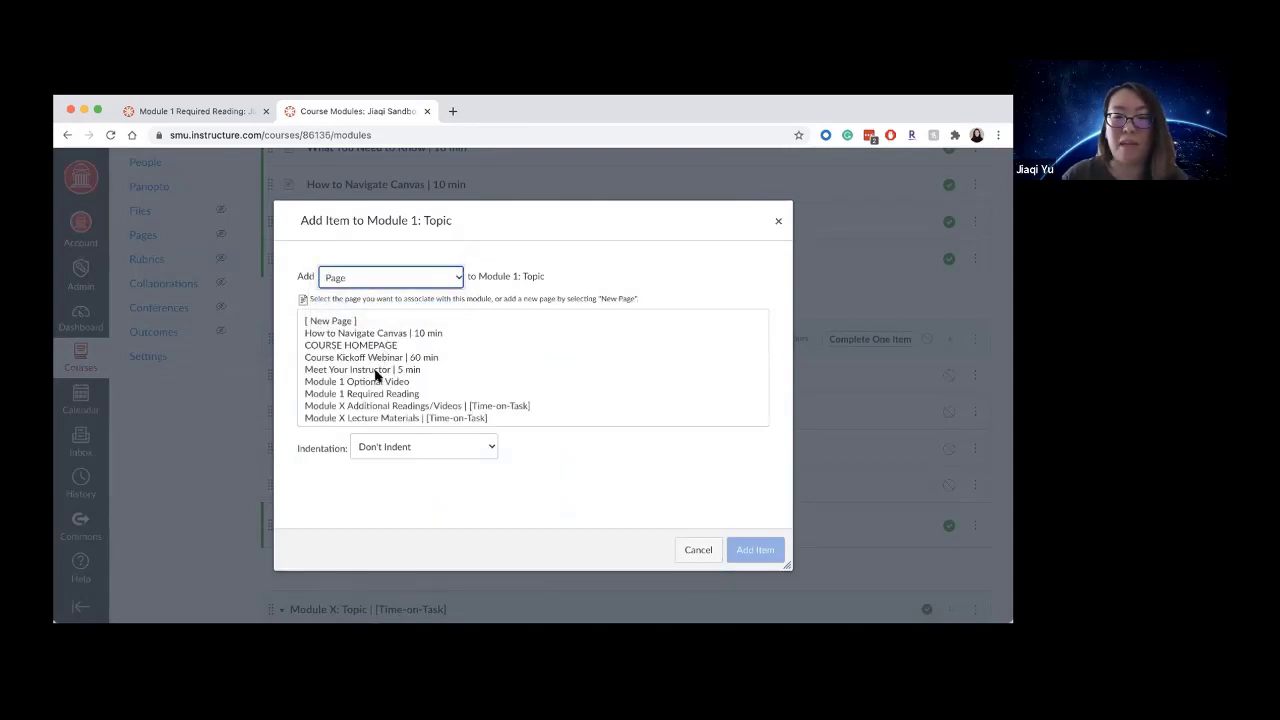
left_click(374, 406)
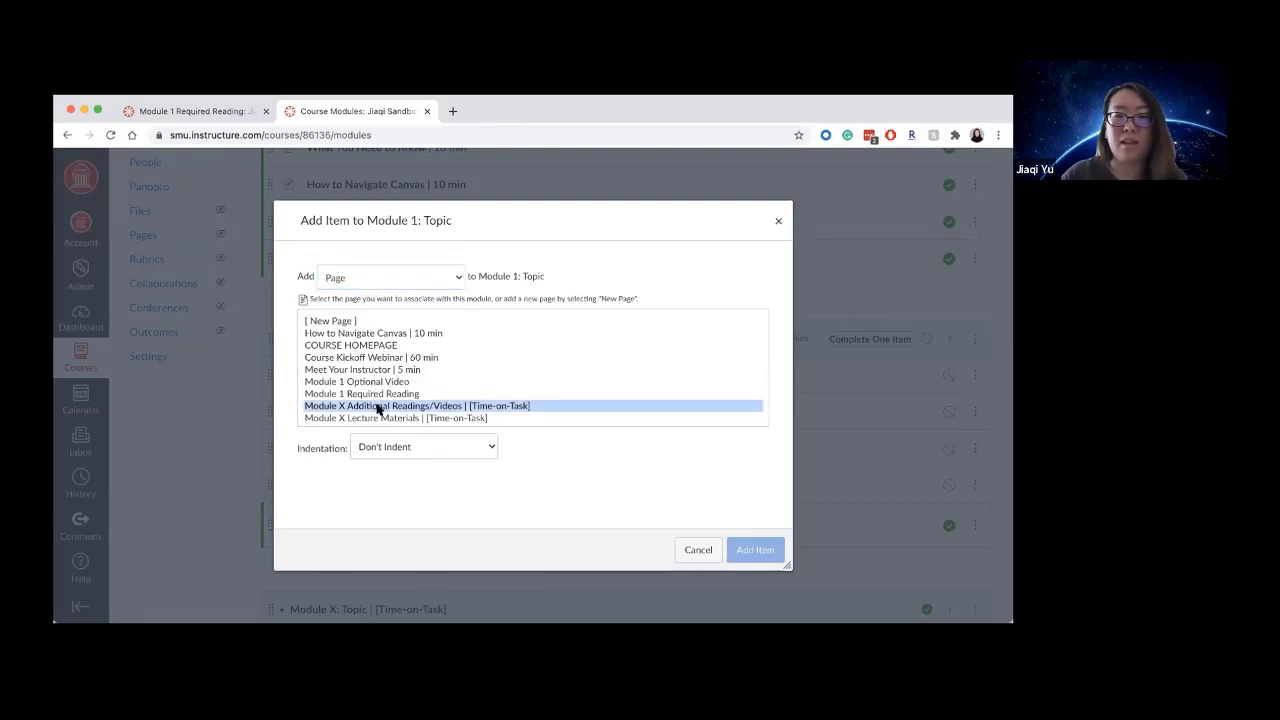
left_click(495, 448)
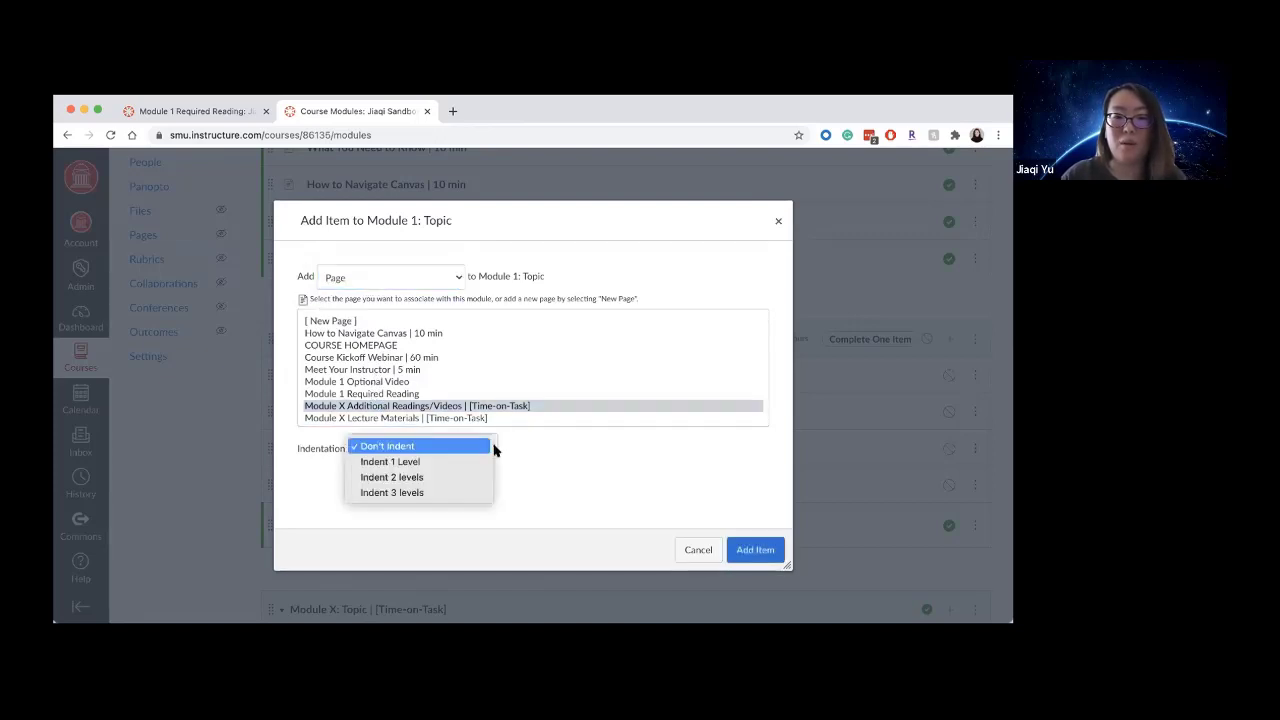
left_click(440, 466)
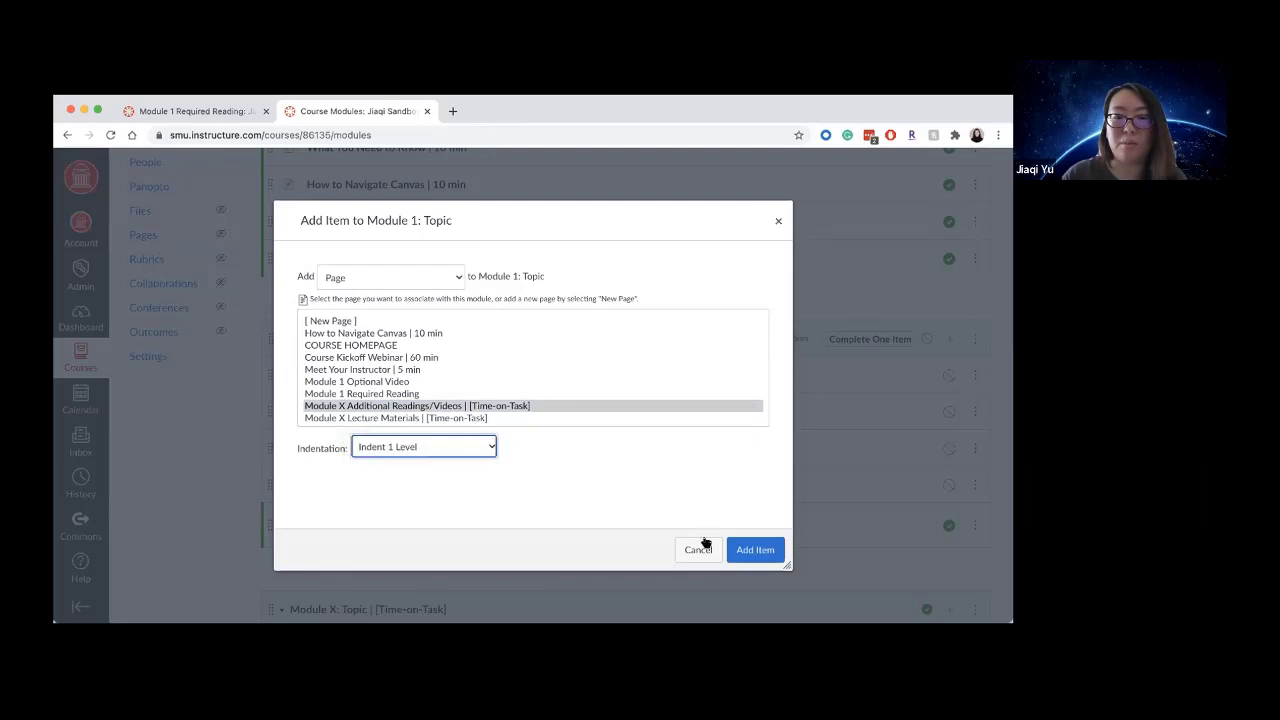
left_click(749, 548)
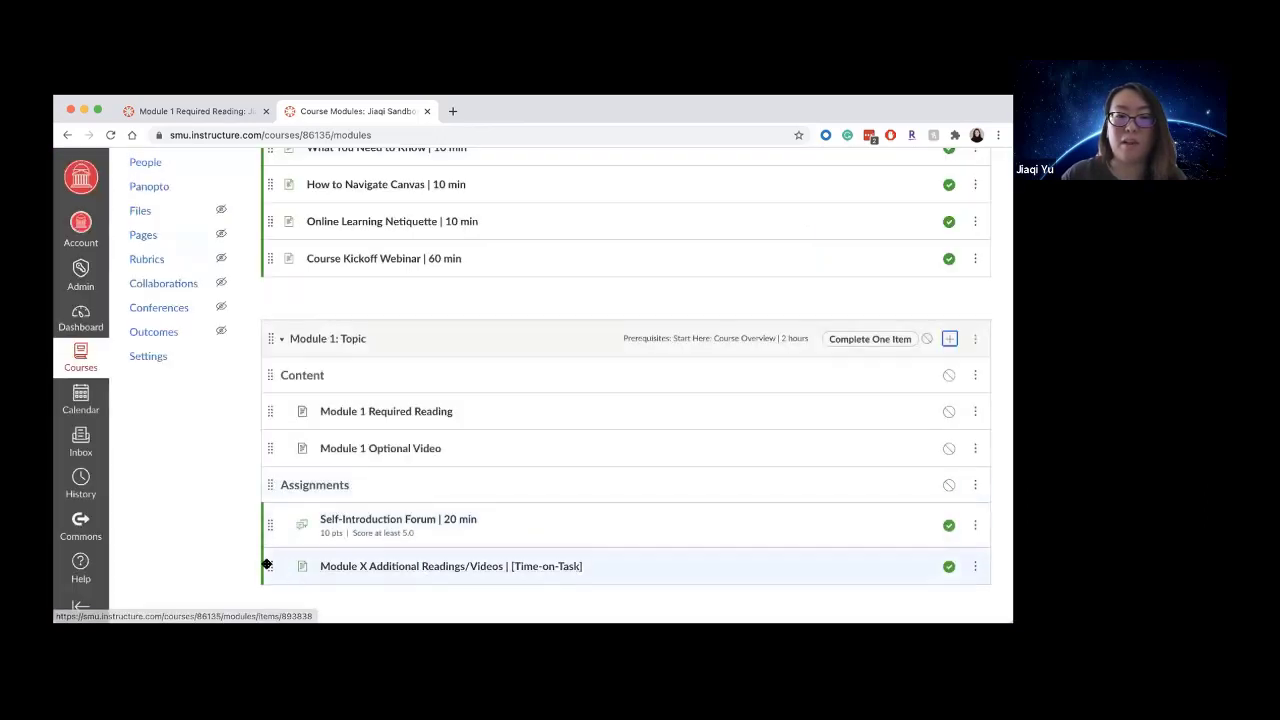
left_click_drag(269, 566, 271, 482)
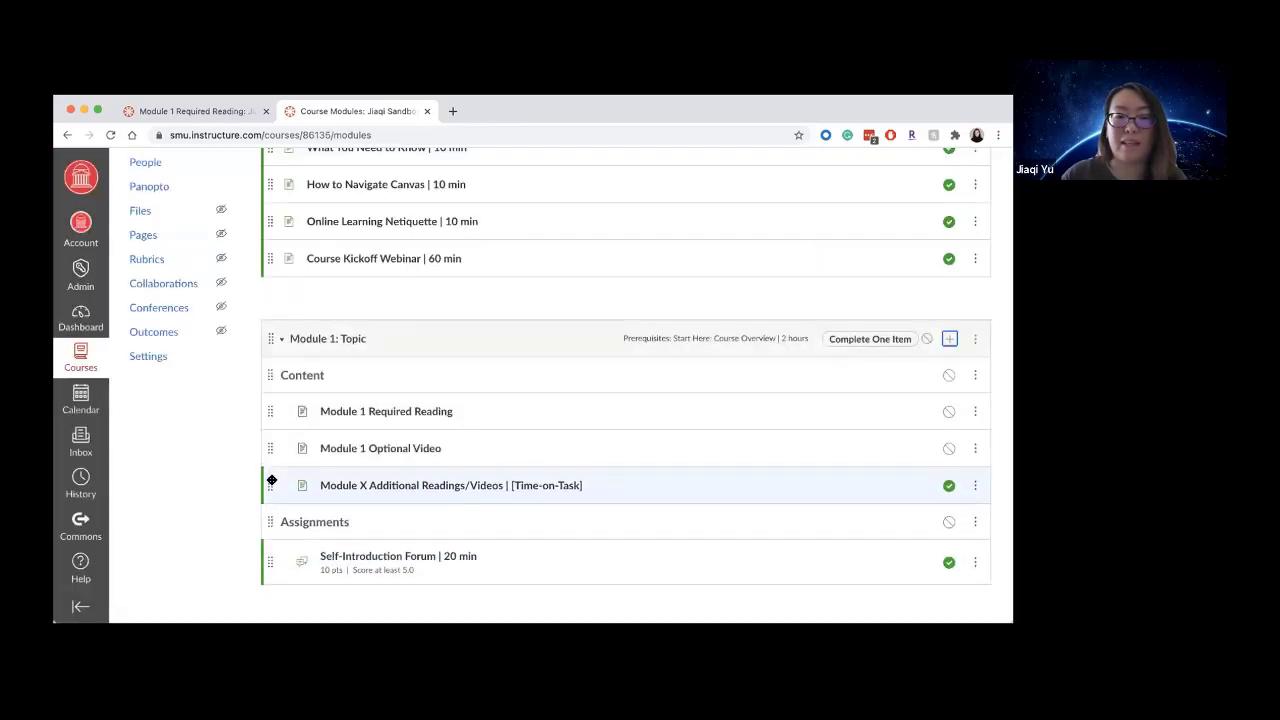
- Add the existing Module X Homework/Assignment to Module 1: Topic, indented one level
left_click(950, 339)
left_click(452, 276)
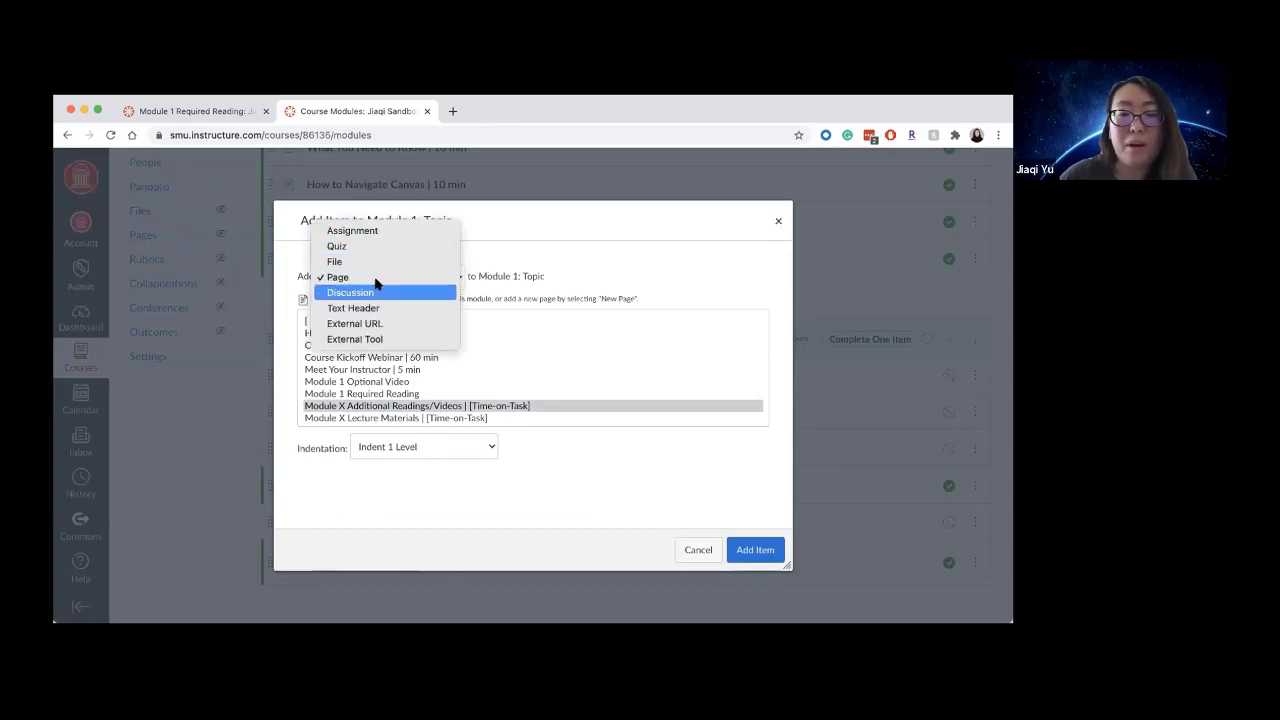
left_click(369, 232)
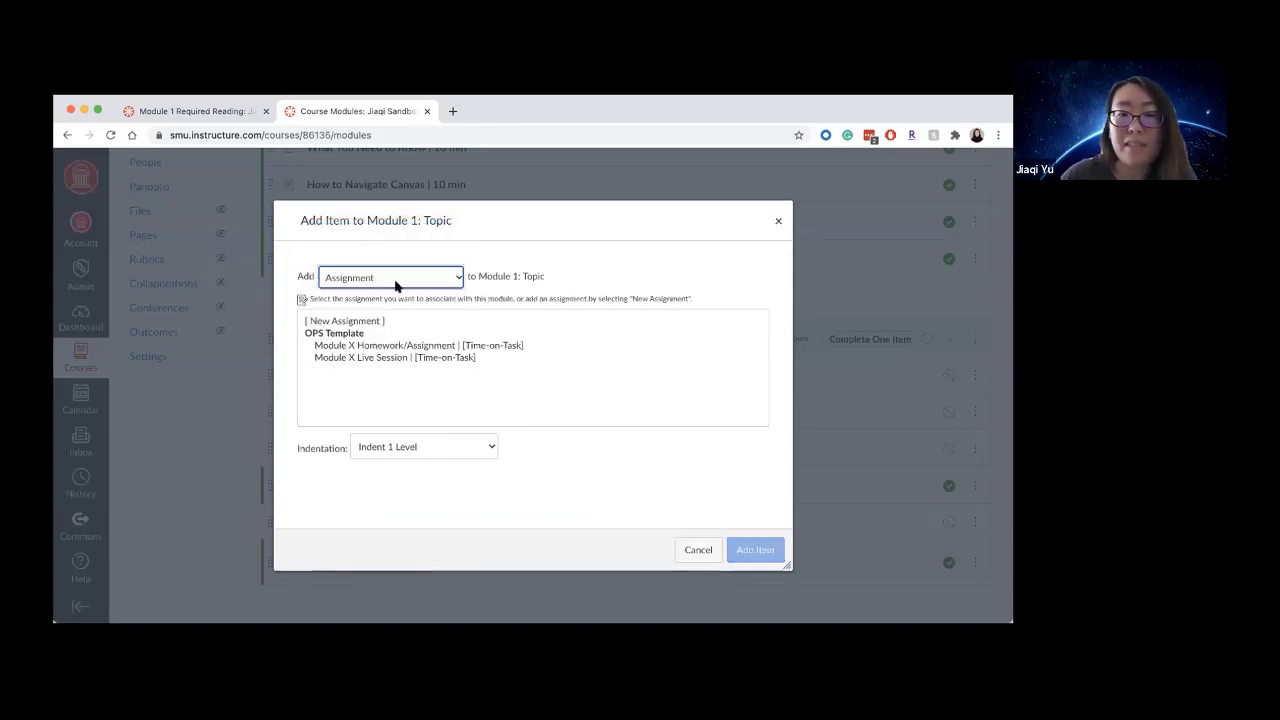
left_click(438, 347)
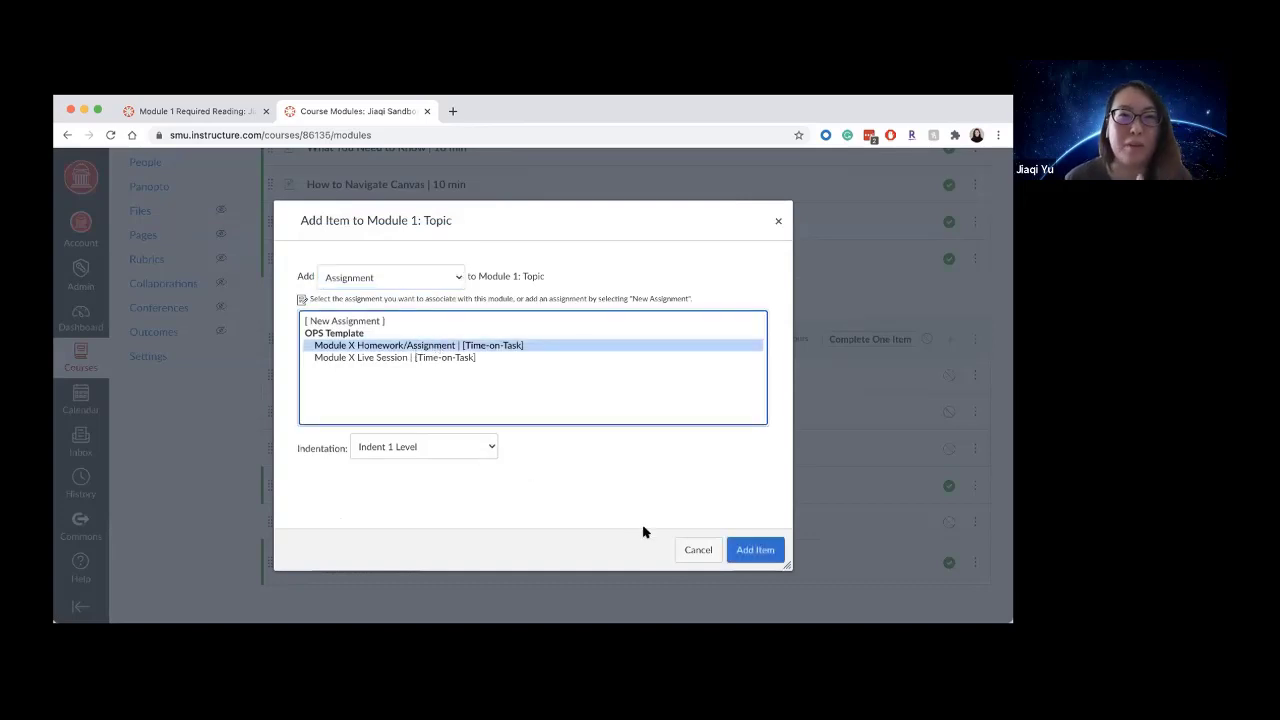
left_click(750, 551)
scroll(549, 494, "down", 2)
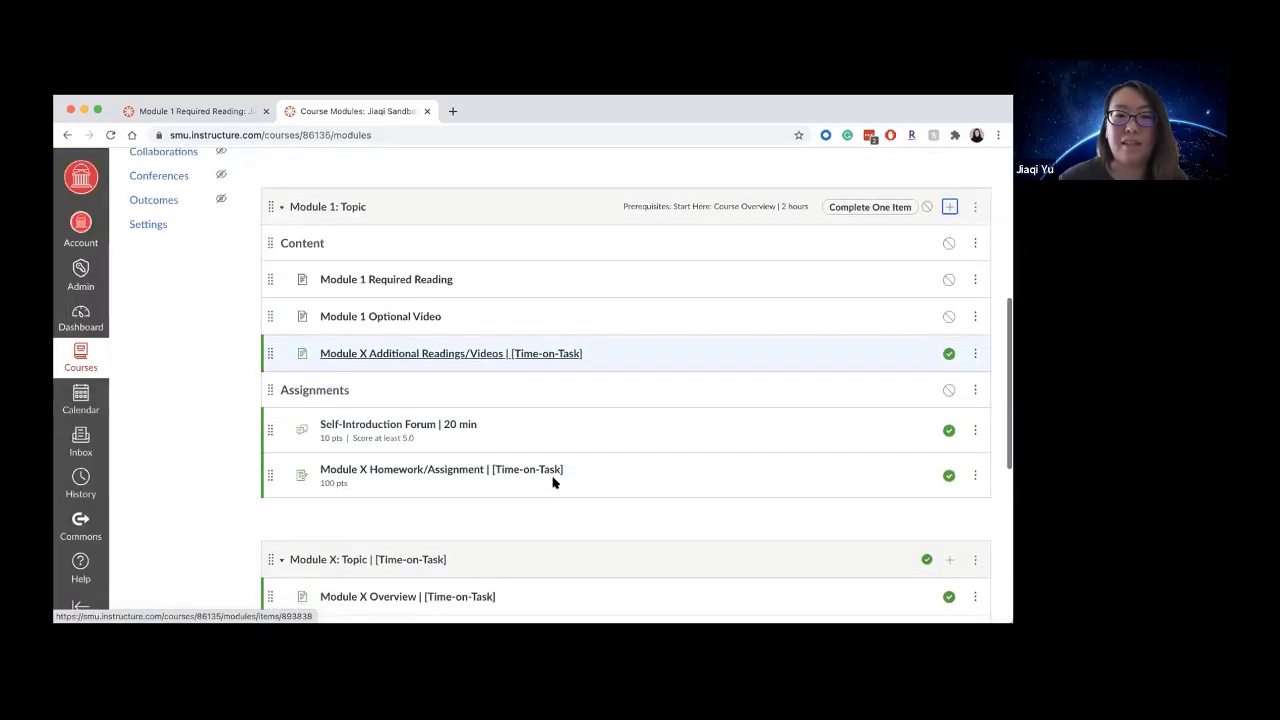
- Publish the whole Module 1: Topic module, and unpublish its Module 1 Required Reading and Module 1 Optional Video pages
scroll(549, 428, "up", 1)
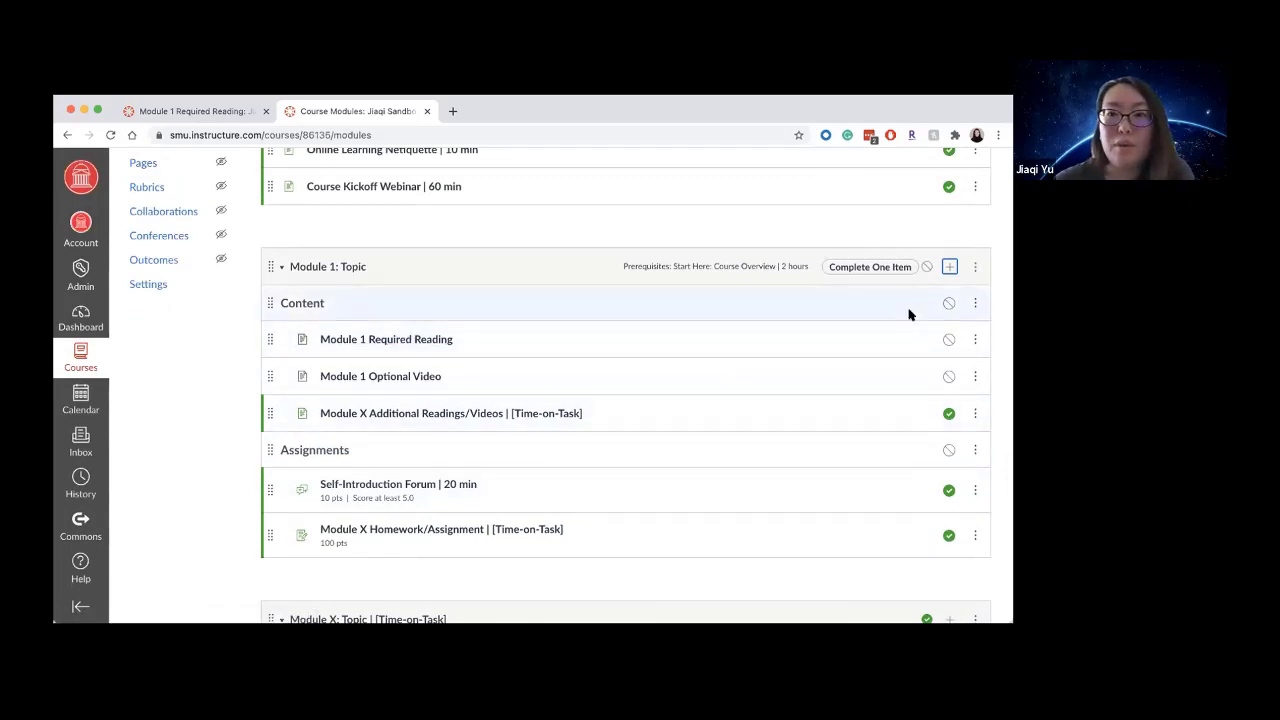
left_click_drag(1005, 251, 1001, 252)
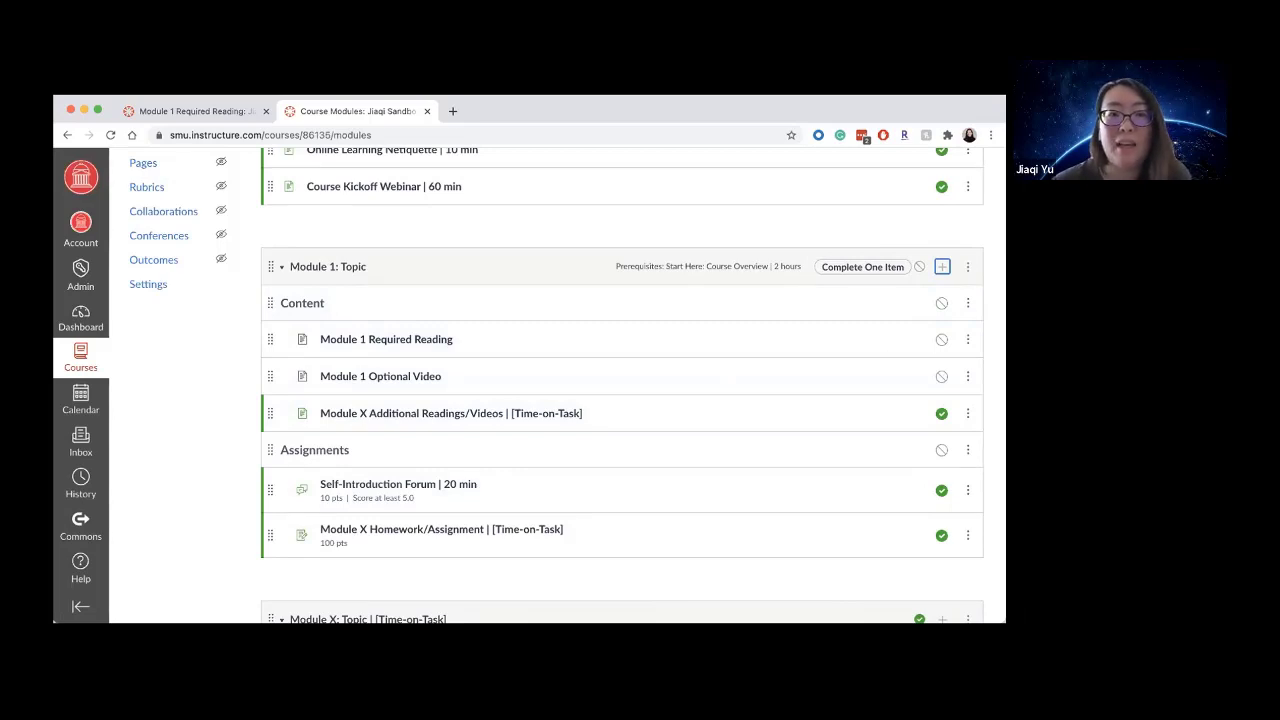
left_click(919, 268)
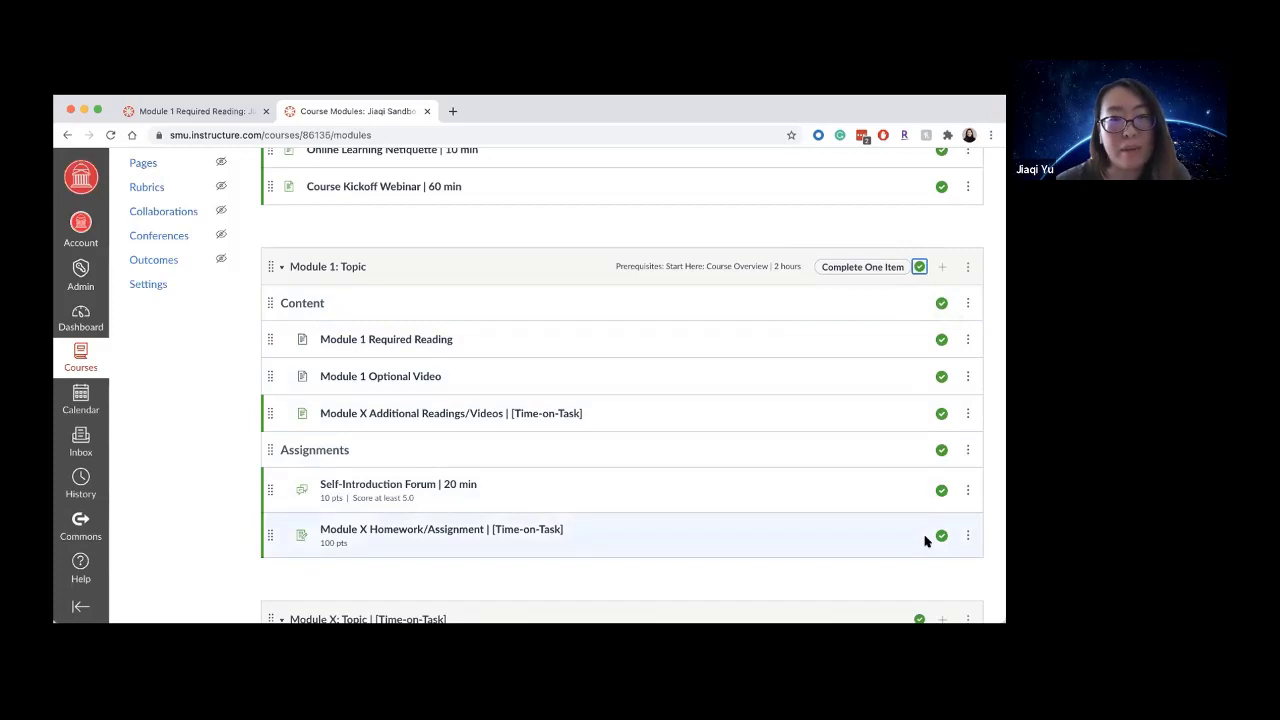
left_click(941, 341)
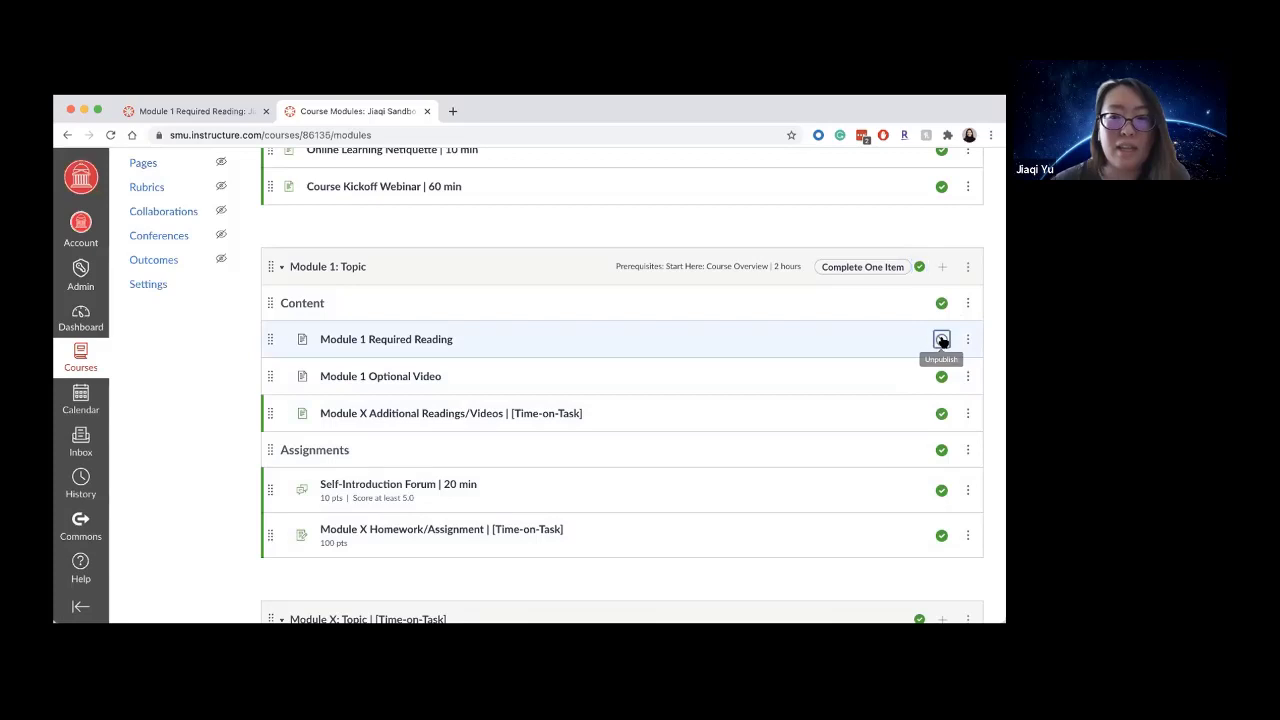
left_click(941, 377)
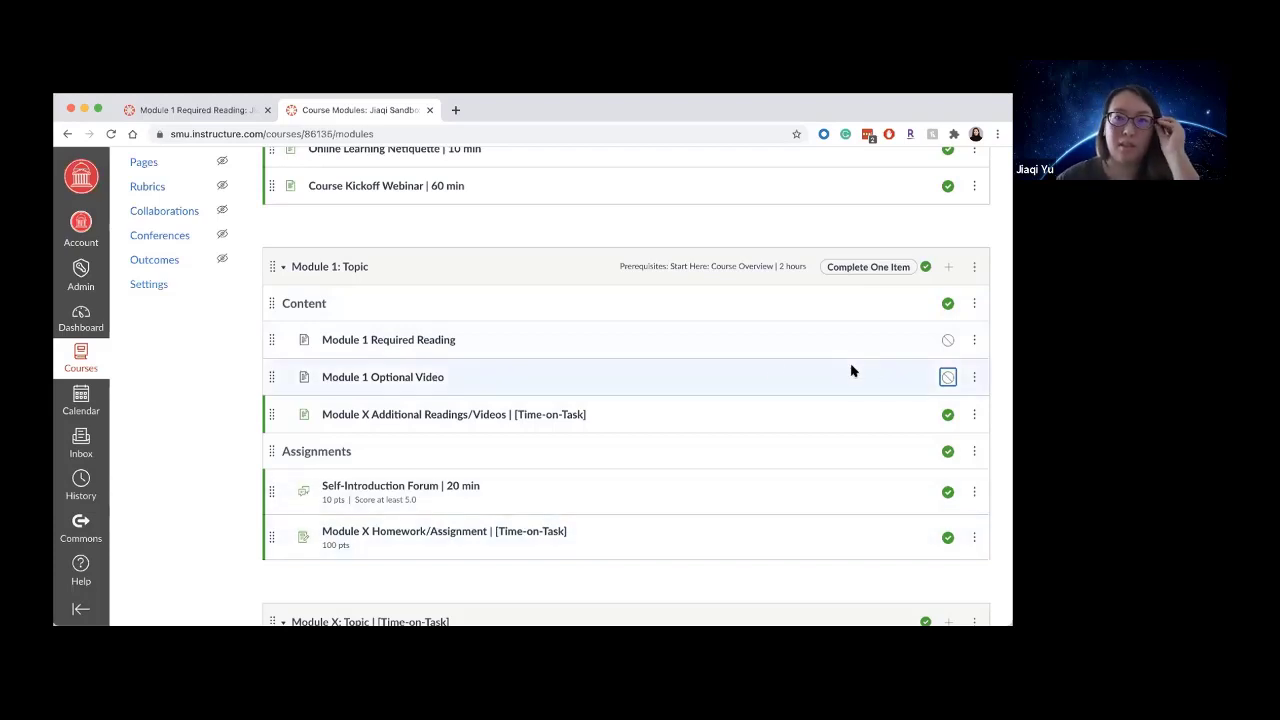
- Open the course syllabus for editing and paste the copied course syllabus template text into its empty description
scroll(464, 368, "up", 6)
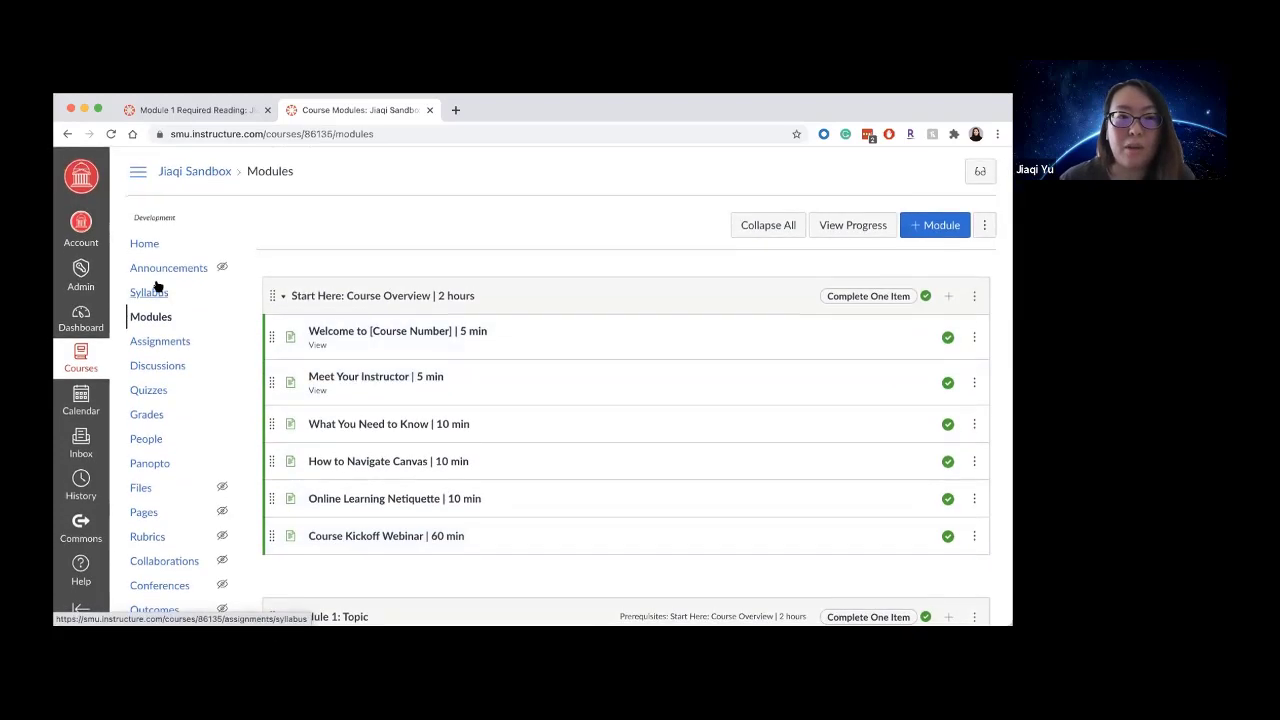
left_click(143, 292)
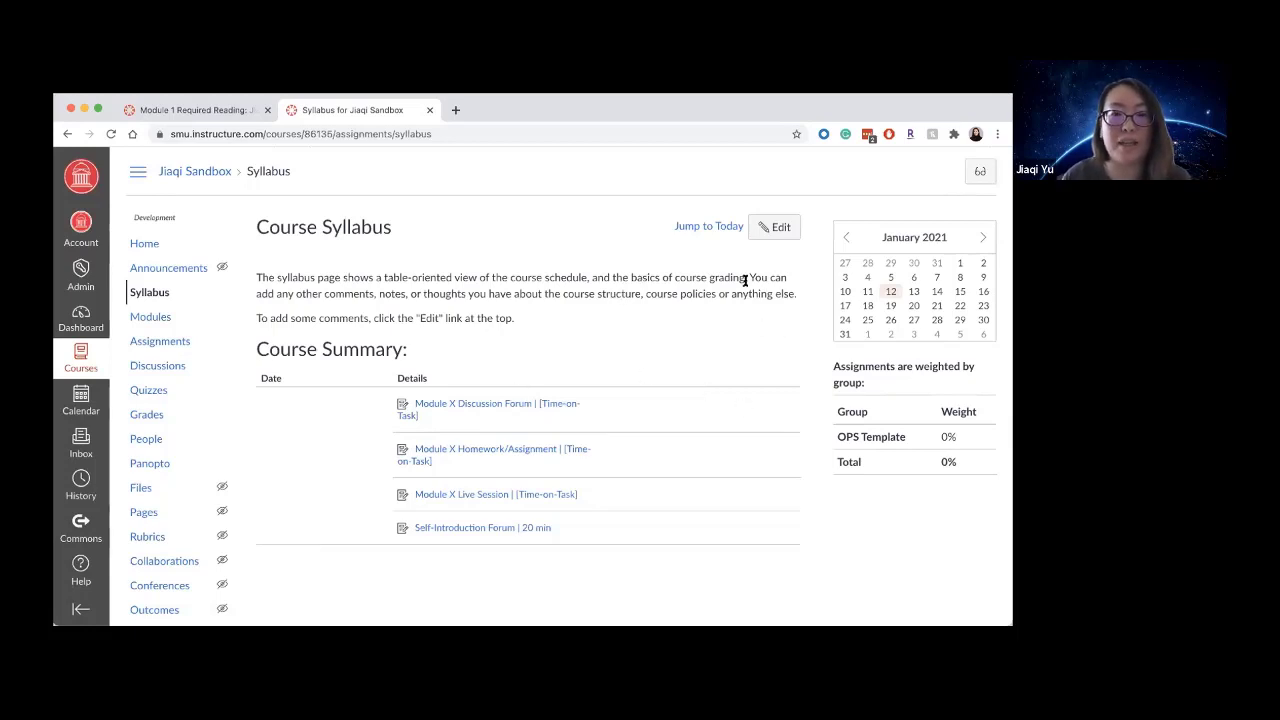
left_click(778, 229)
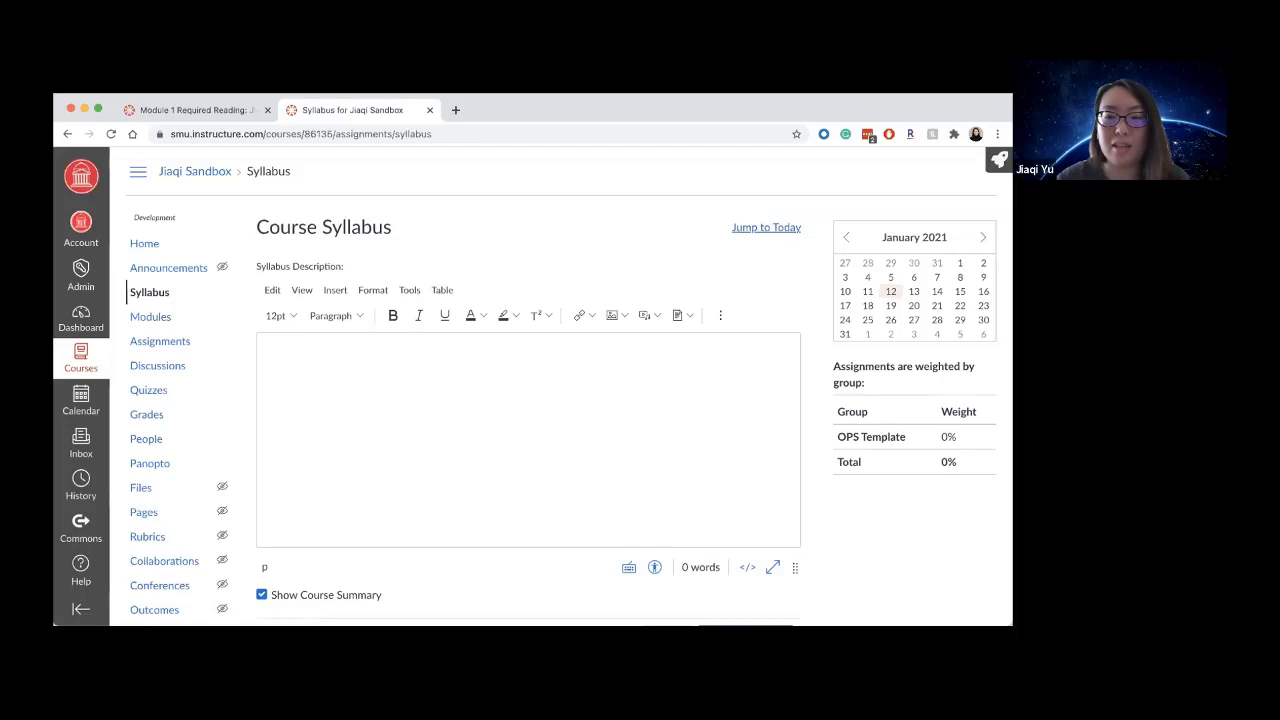
key("super+Tab")
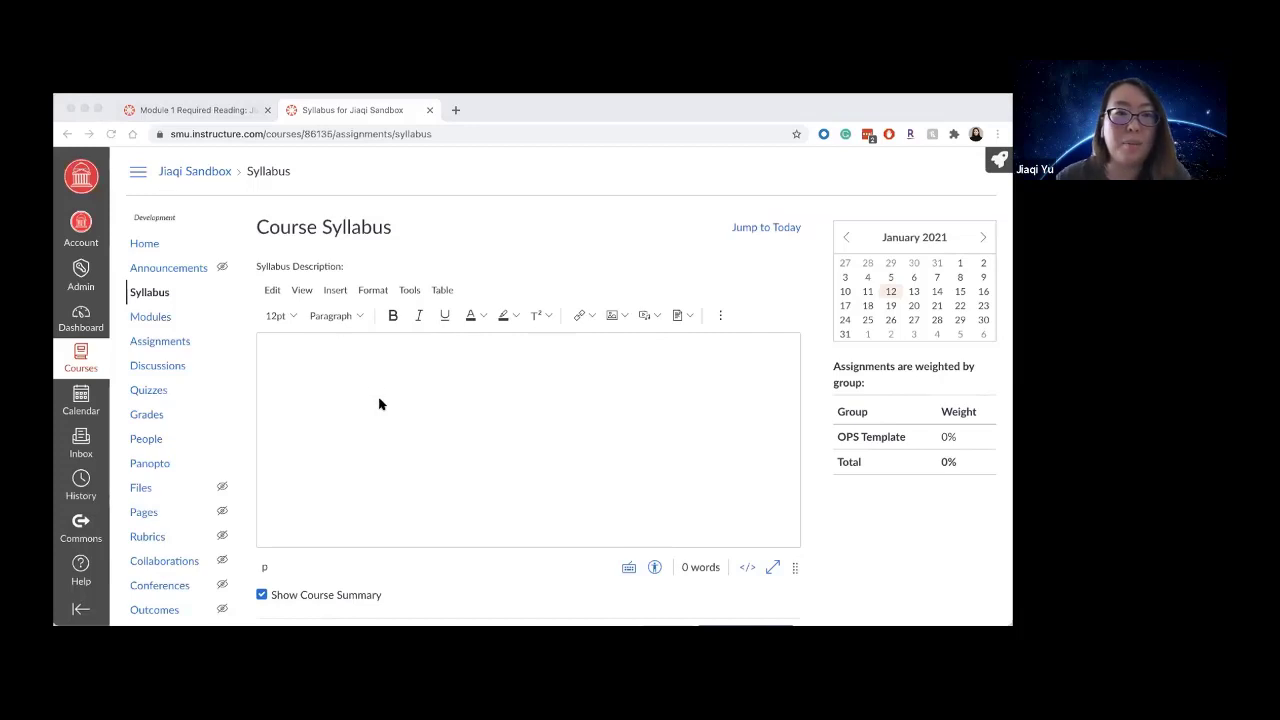
key("super+Tab")
left_click(330, 368)
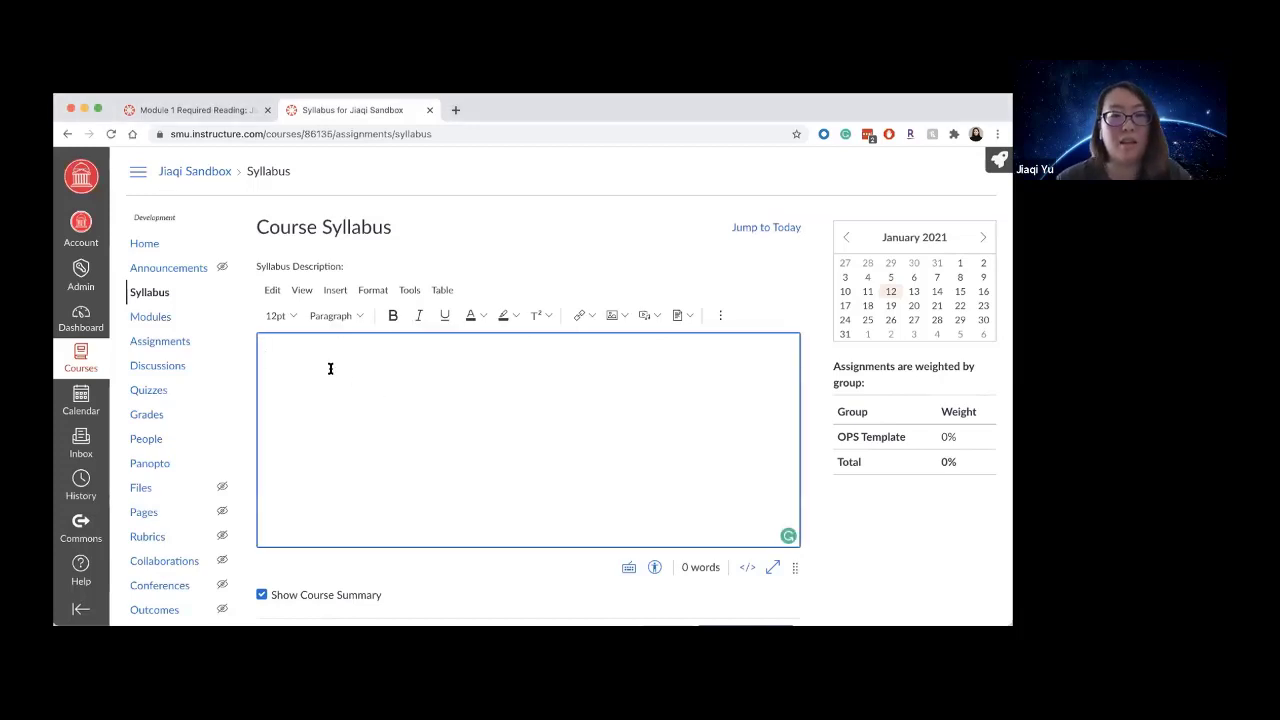
key("super+v")
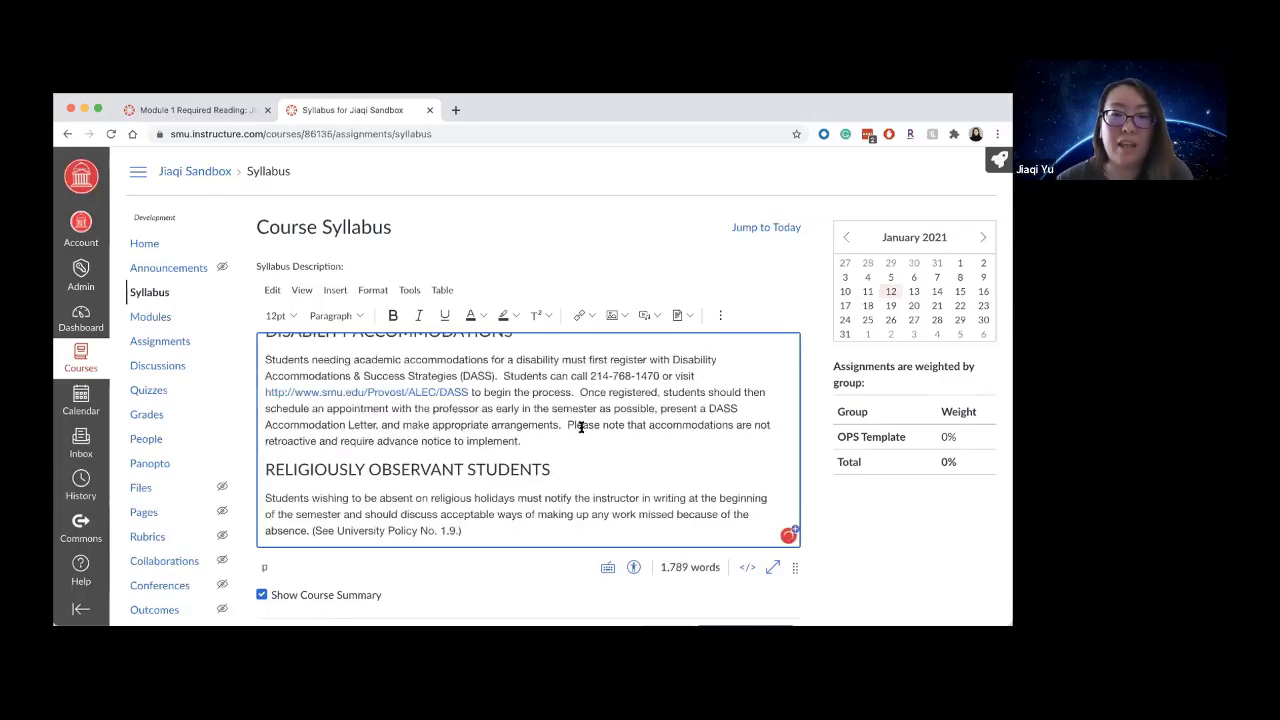
- Review the pasted syllabus template's placeholders and sections, checking the heading levels of Course Overview and Required Materials
scroll(581, 427, "up", 20)
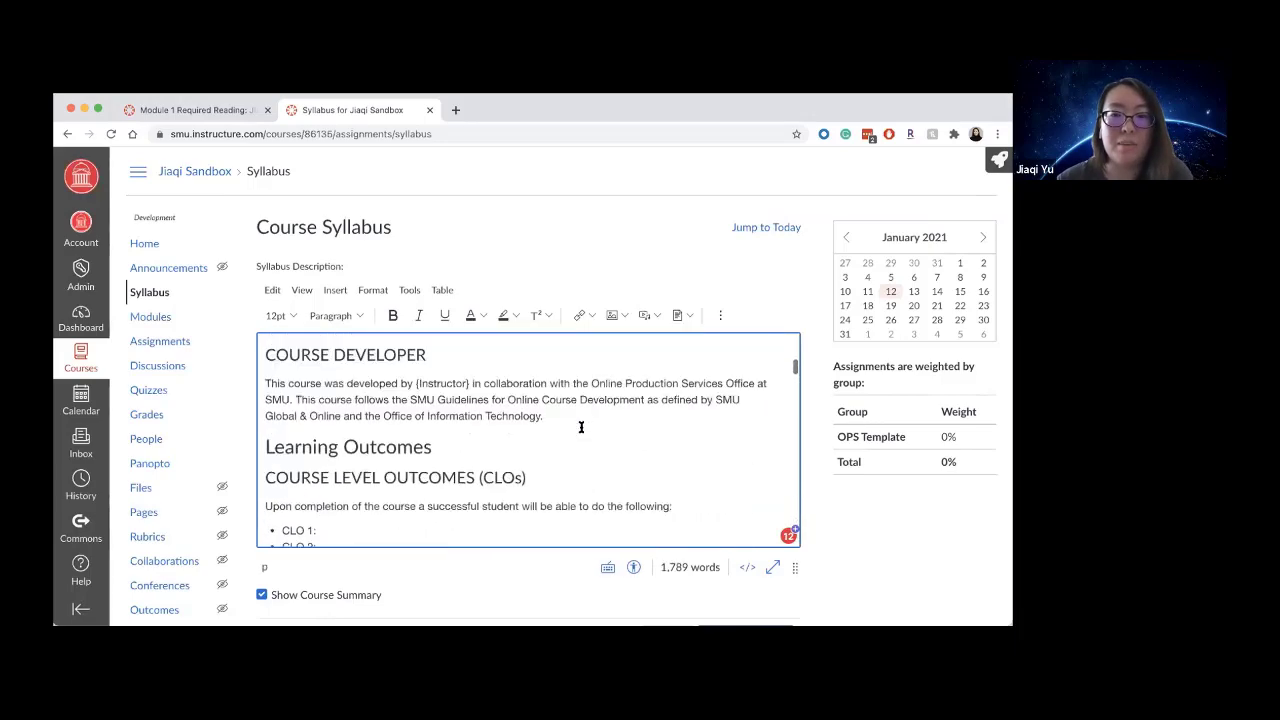
scroll(581, 427, "up", 10)
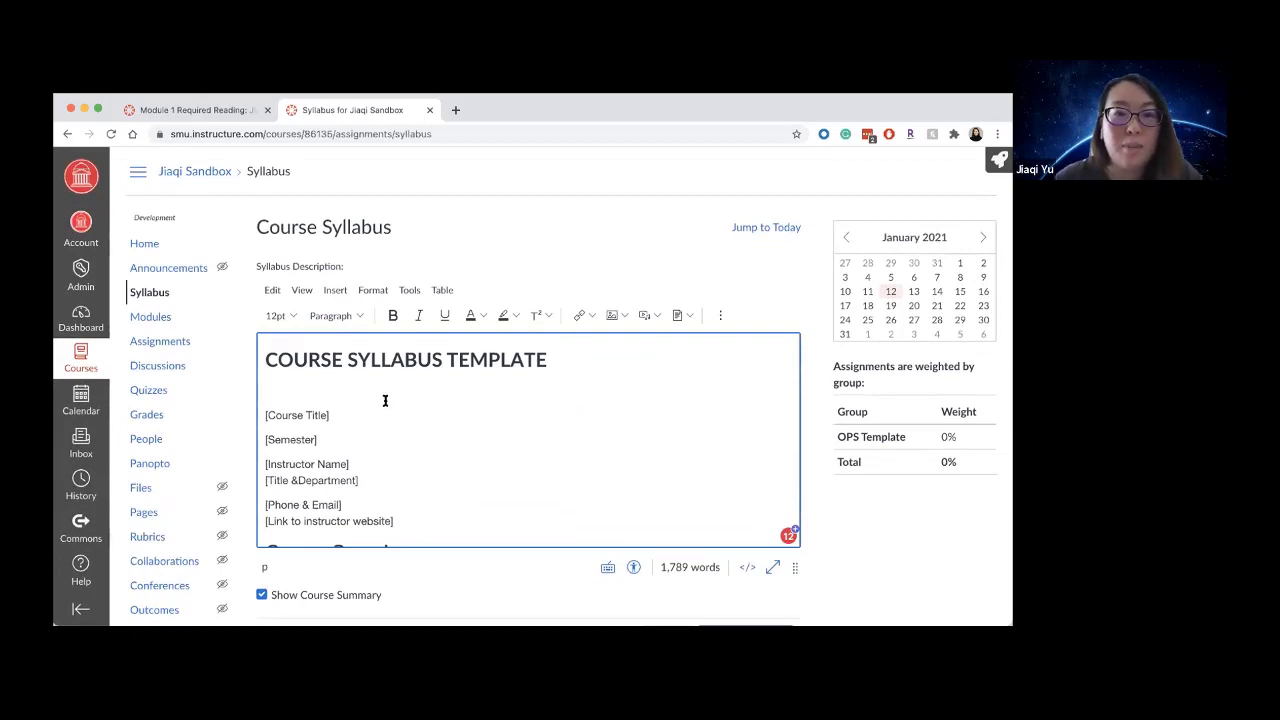
scroll(385, 400, "down", 5)
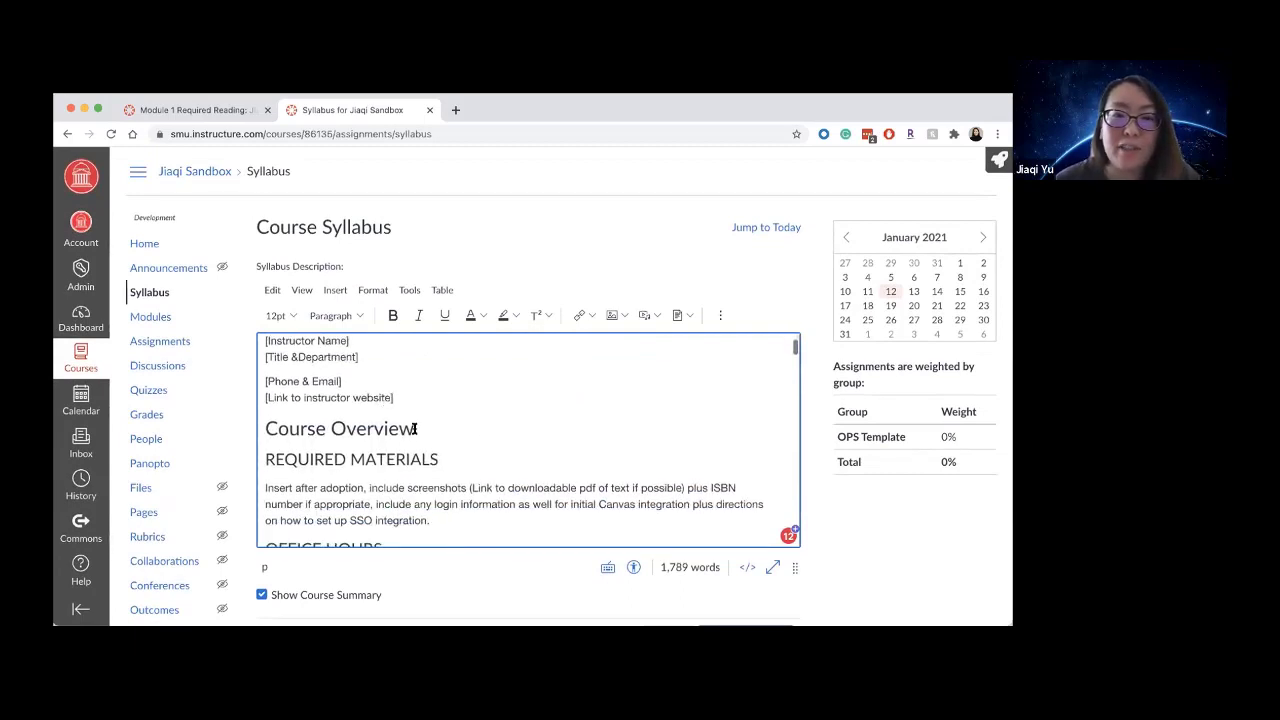
left_click(370, 428)
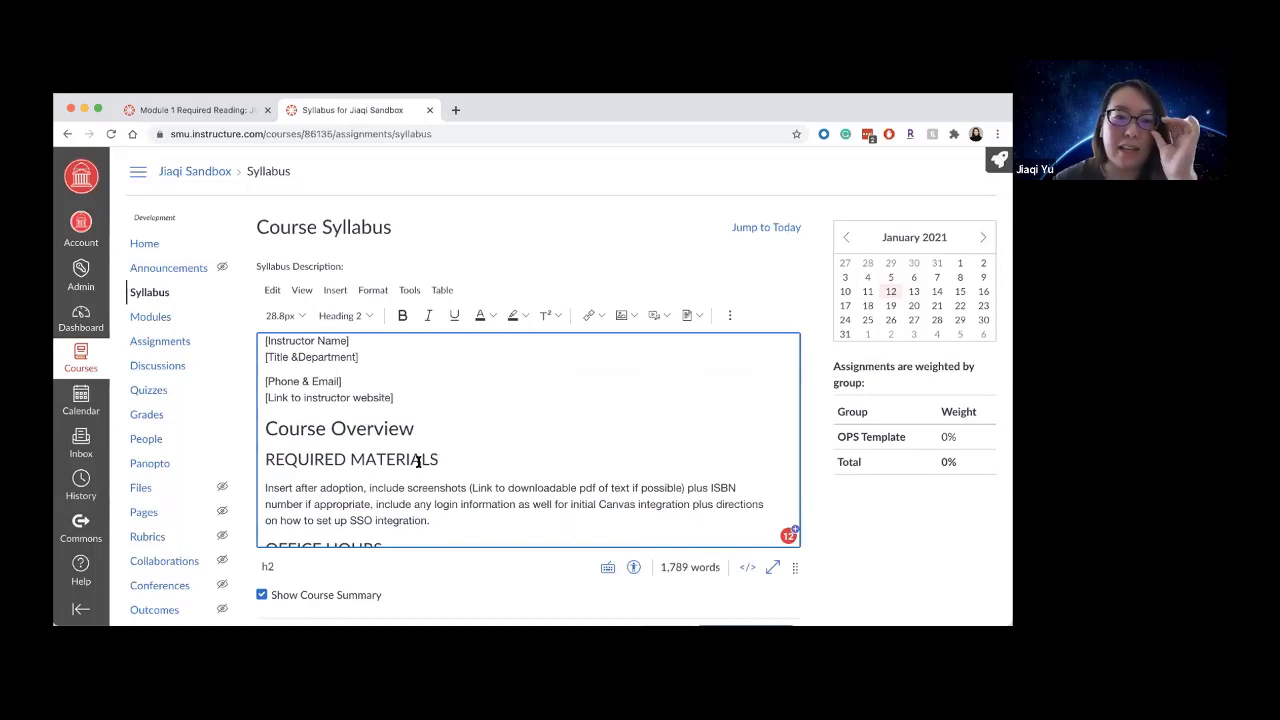
left_click(409, 460)
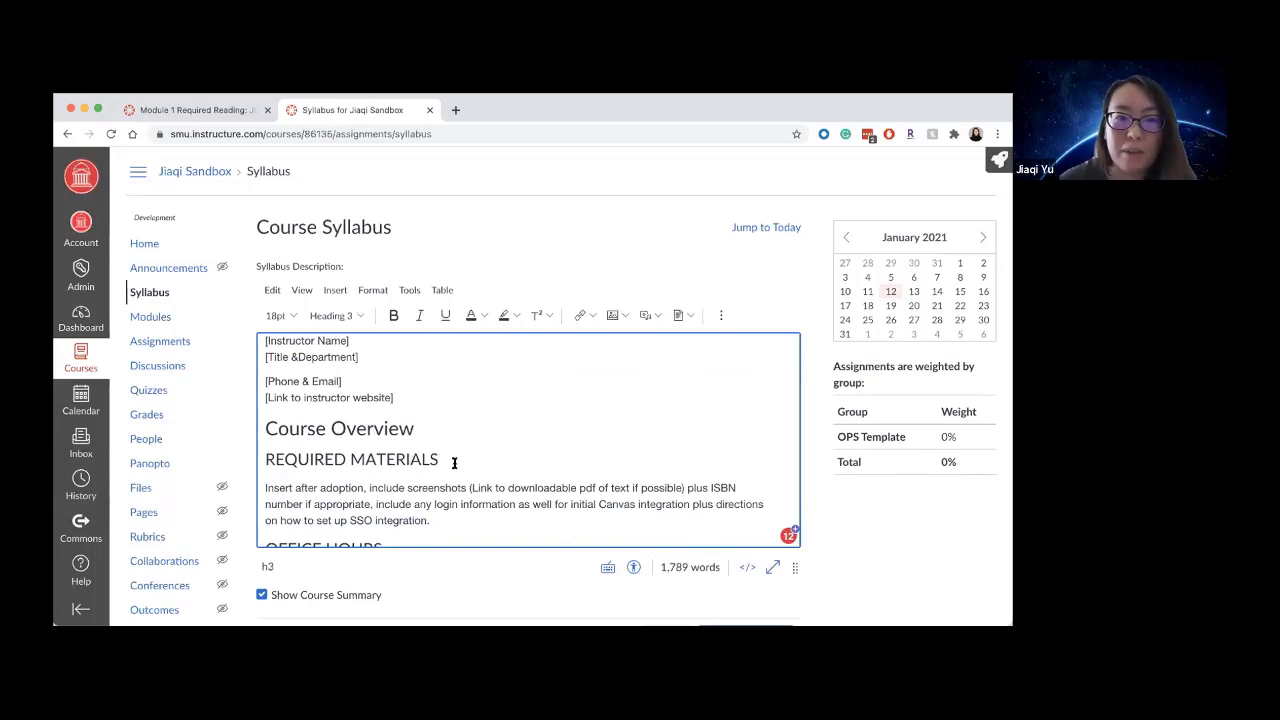
left_click_drag(438, 460, 265, 465)
left_click(342, 455)
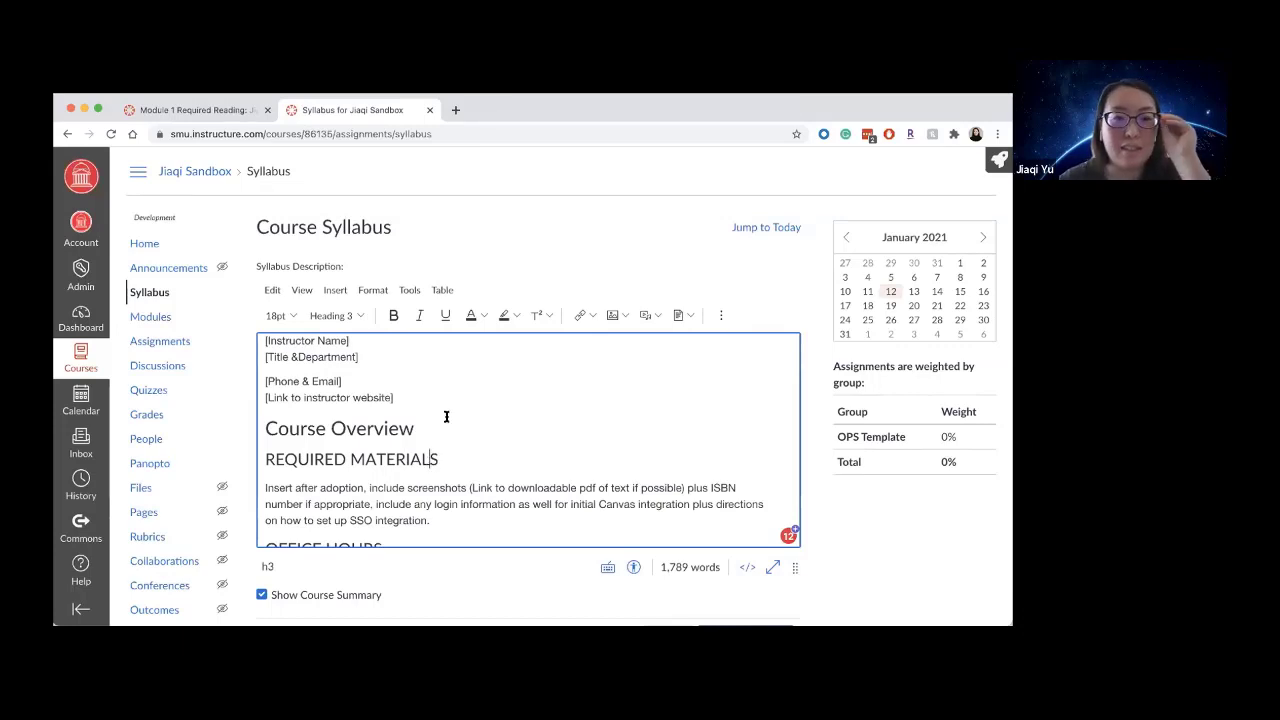
scroll(446, 416, "up", 5)
scroll(446, 416, "down", 4)
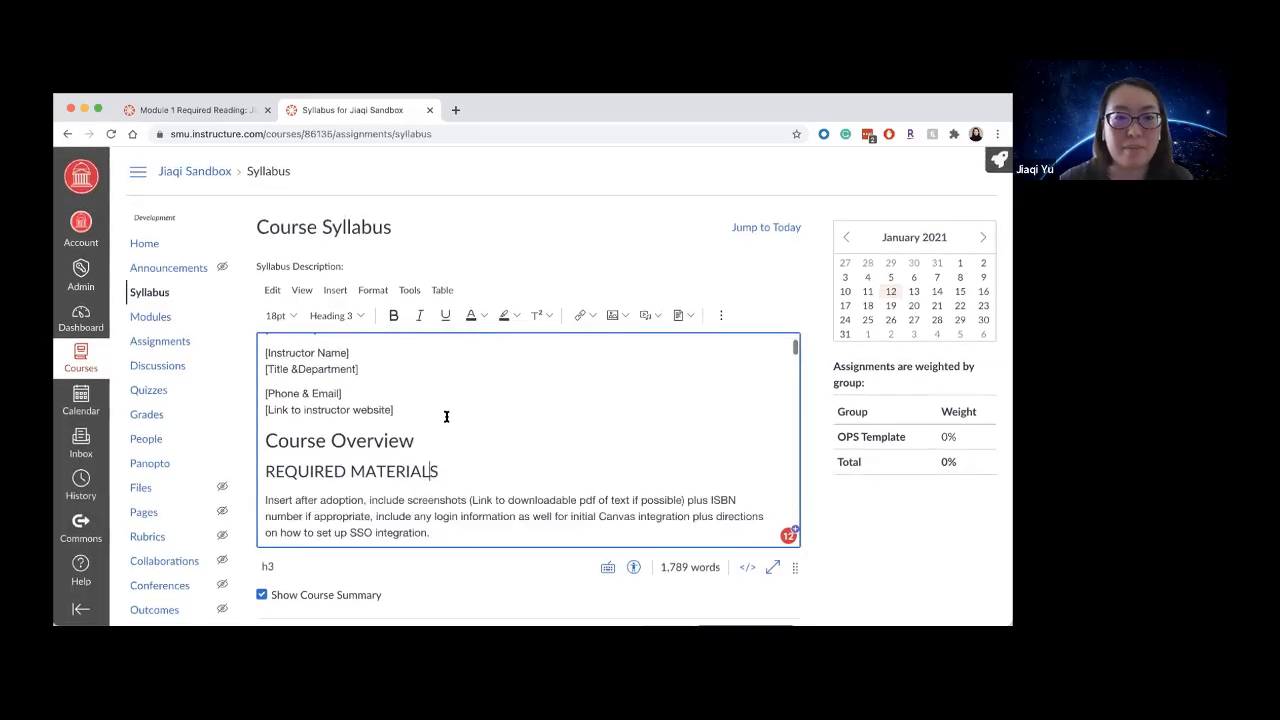
scroll(435, 443, "down", 4)
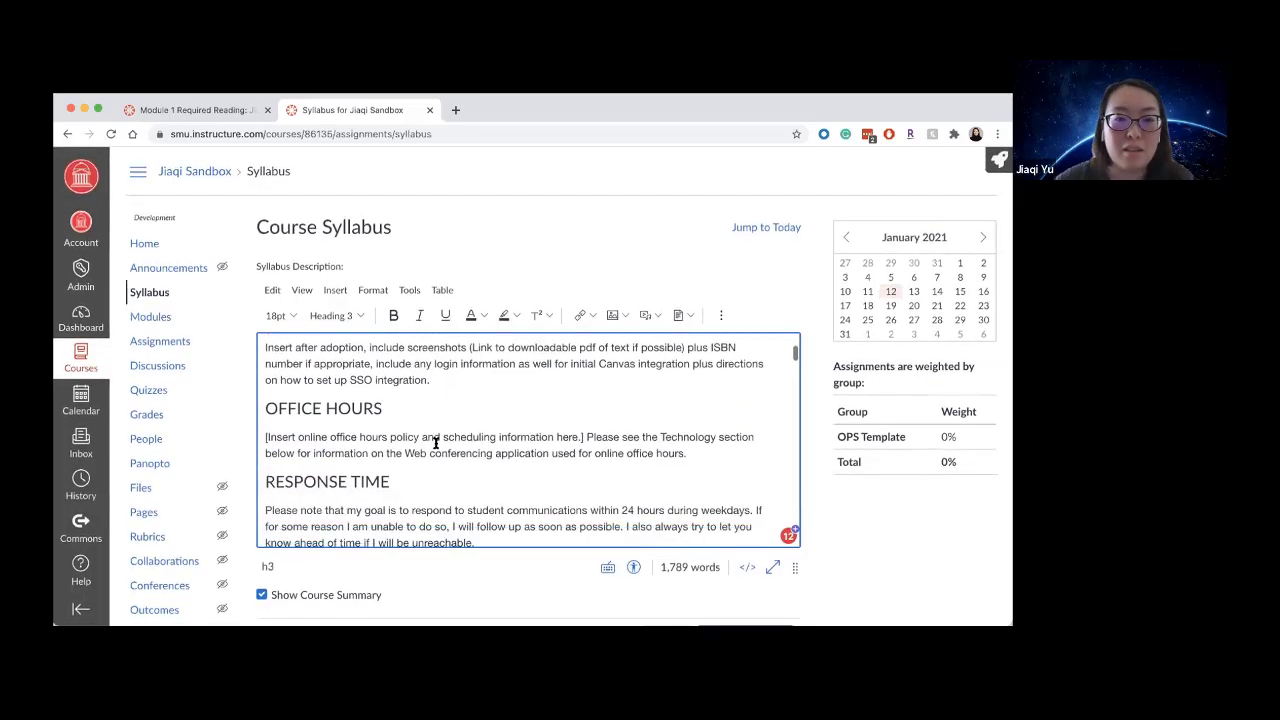
scroll(435, 443, "up", 5)
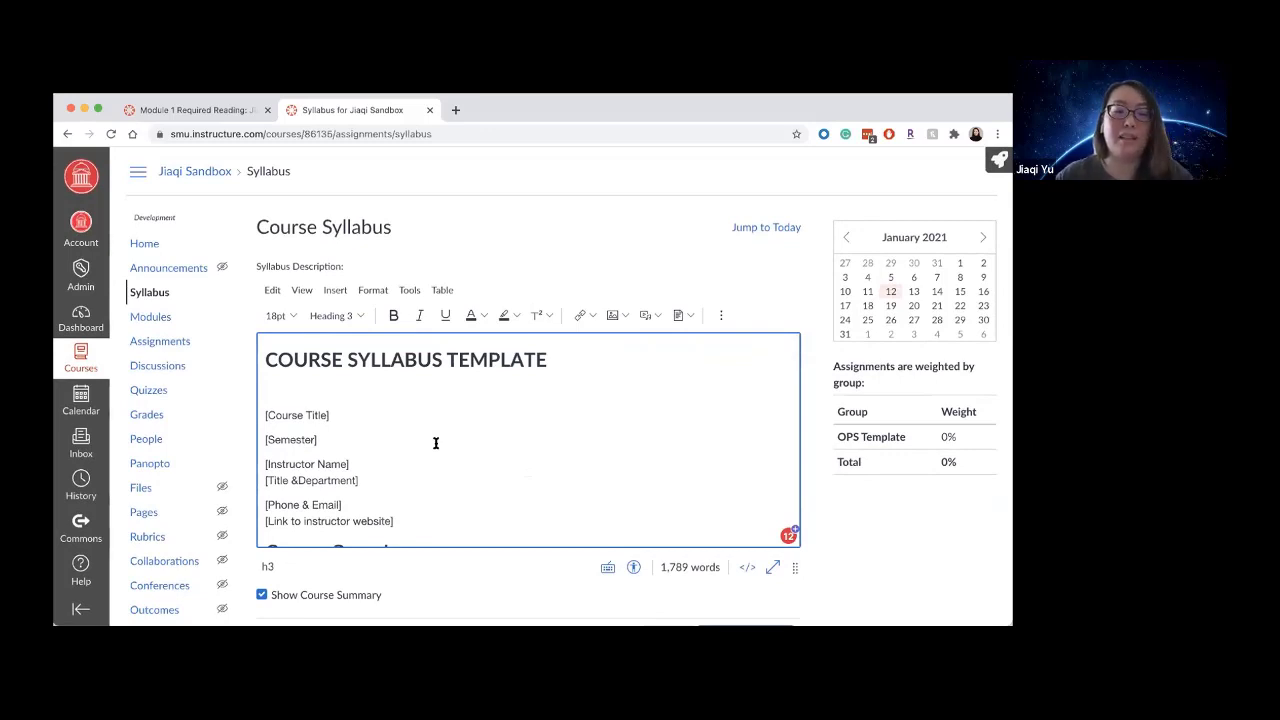
- Clear the whole syllabus description and paste in a fresh copy of the course syllabus template text
key("super+a")
key("BackSpace")
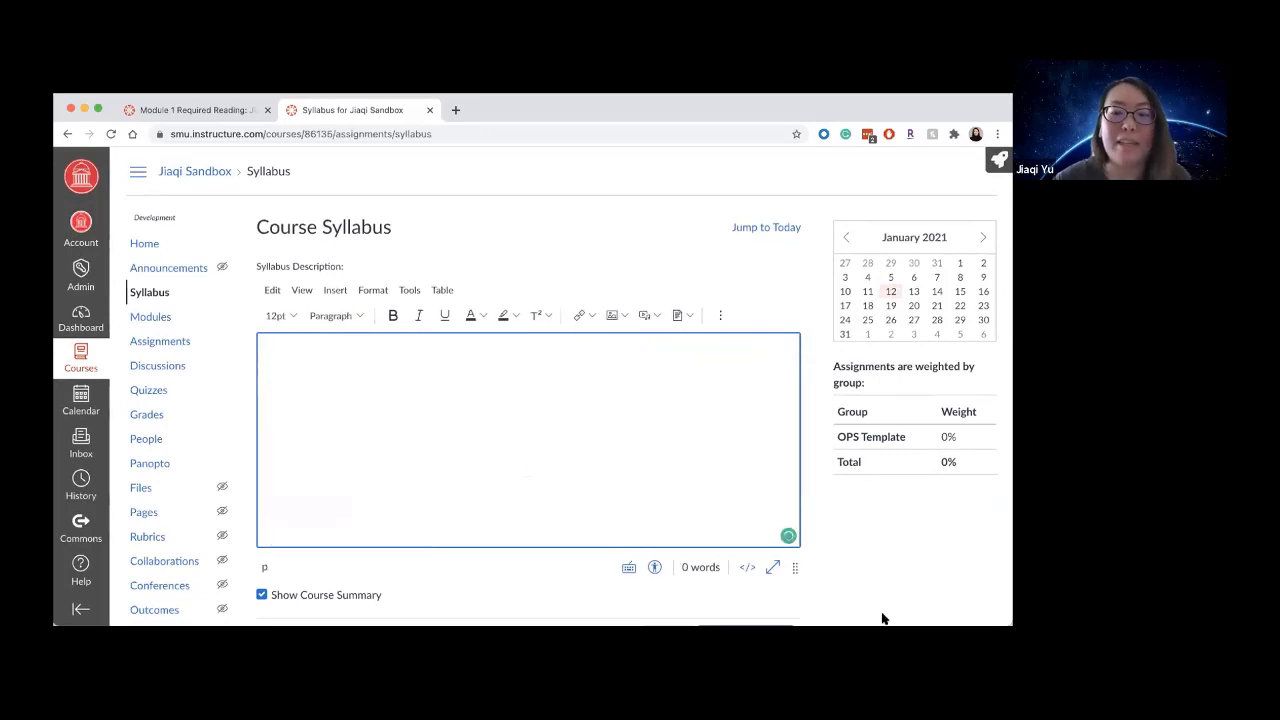
key("super+Tab")
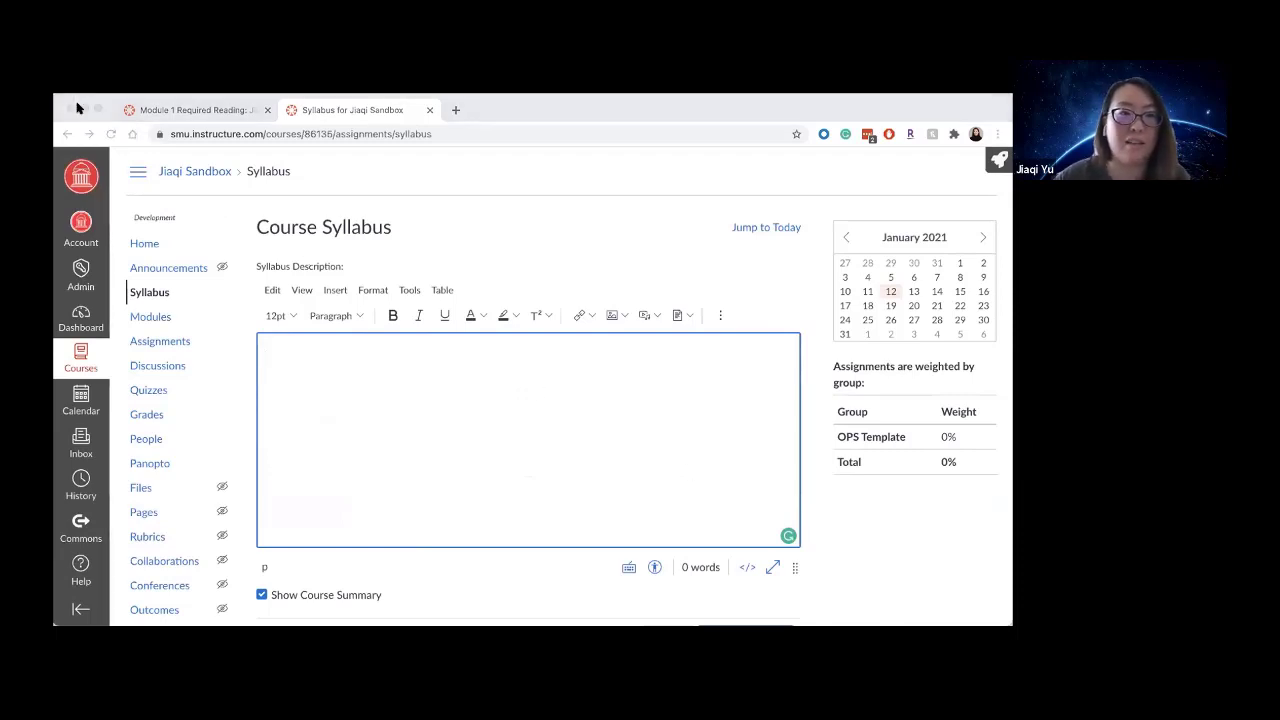
left_click(362, 384)
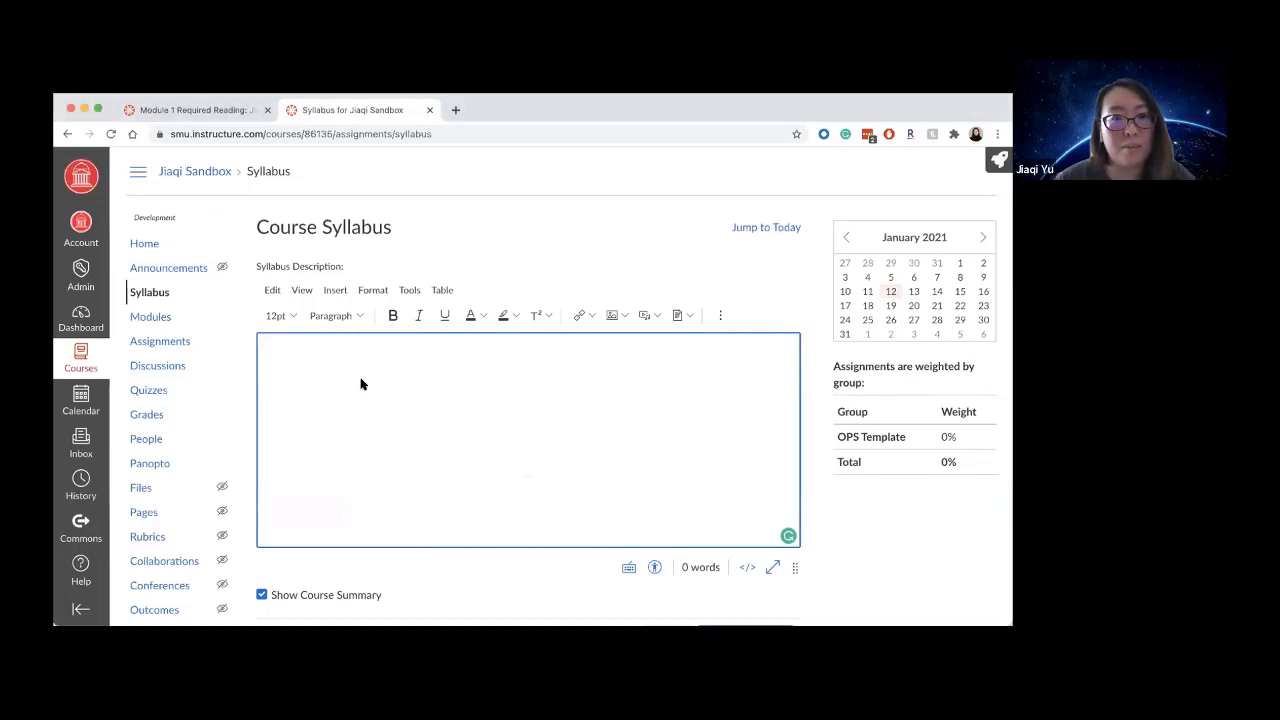
key("super+v")
scroll(362, 384, "up", 20)
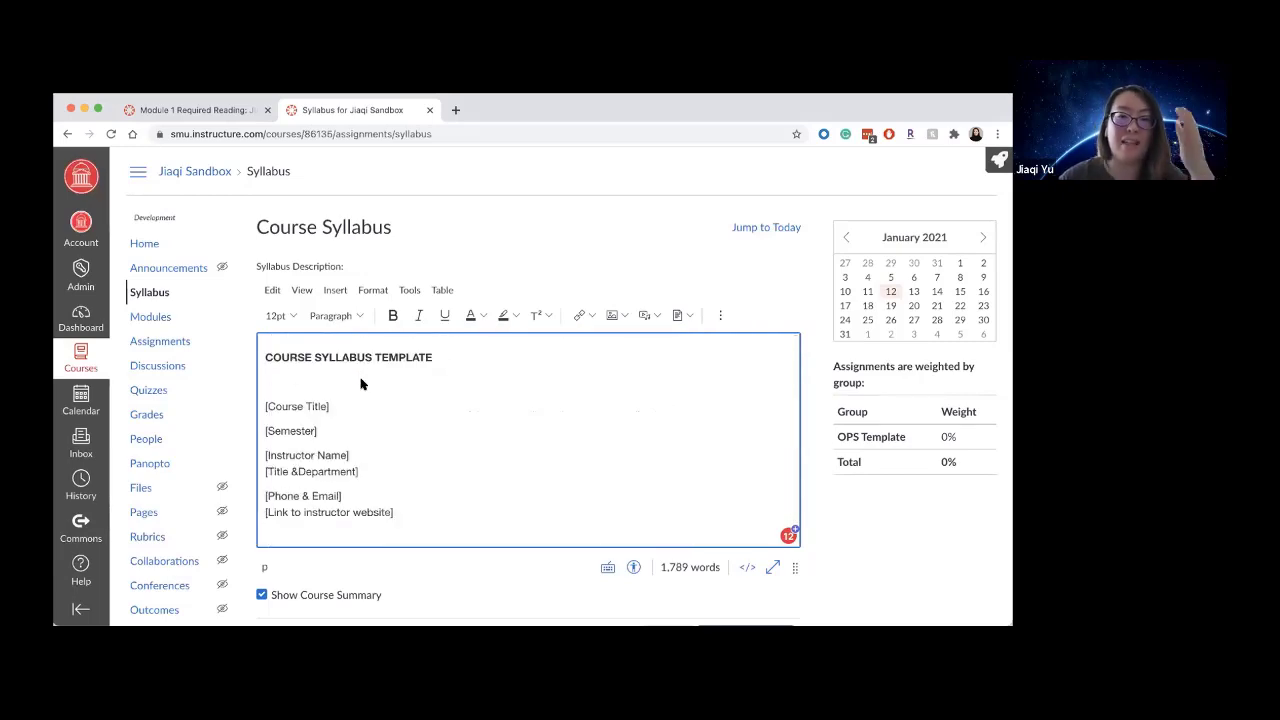
- Remove the empty line below Course Overview in the syllabus and format that title as Heading 2
left_click(363, 352)
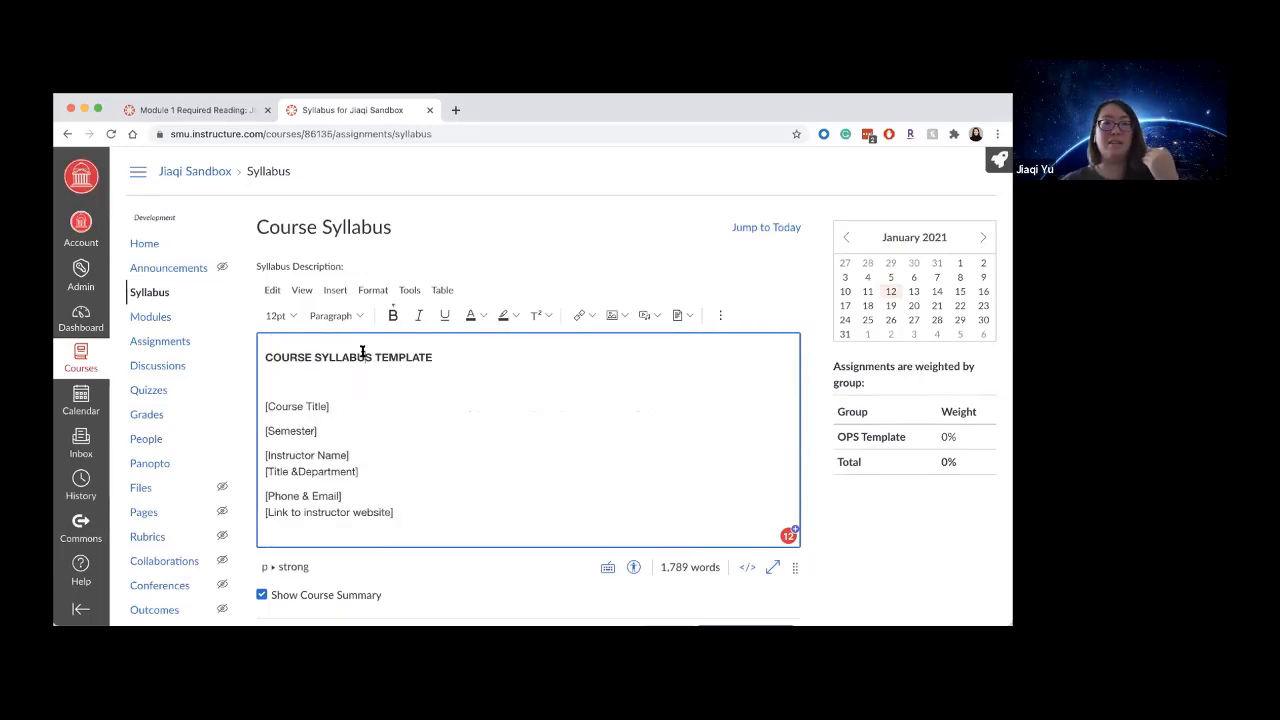
left_click(299, 429)
scroll(340, 470, "down", 1)
left_click(340, 457)
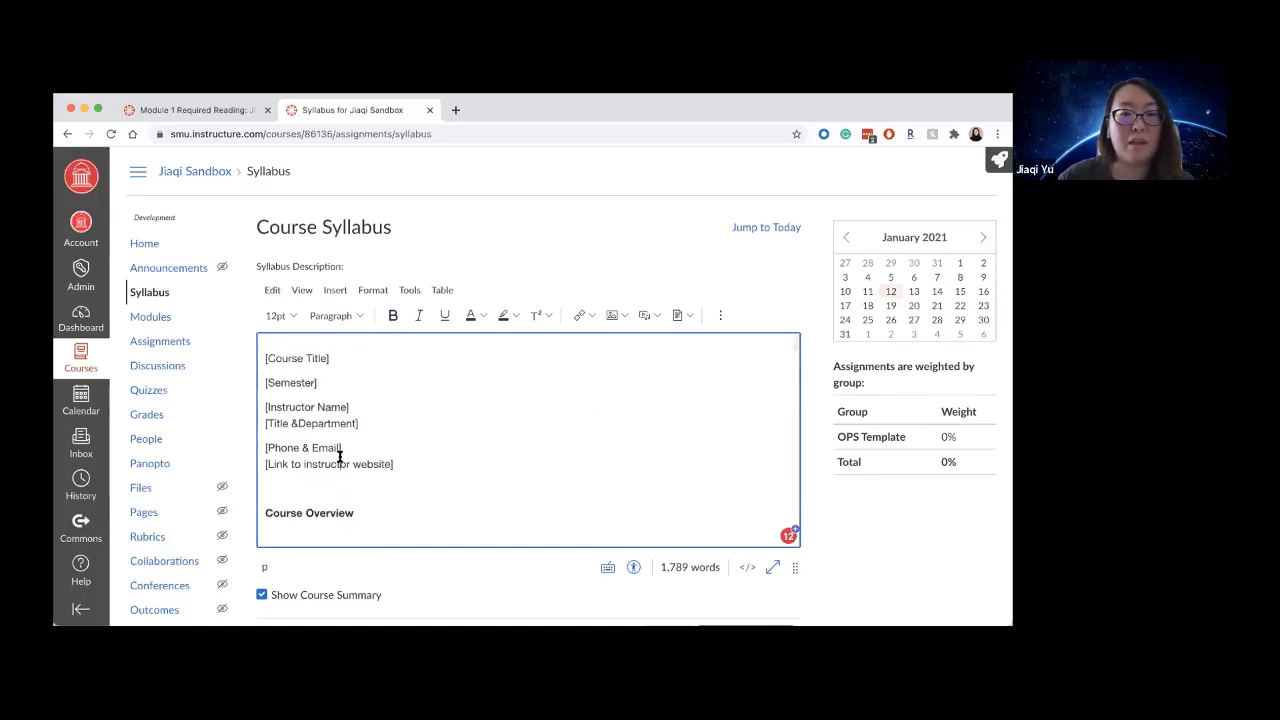
scroll(340, 460, "down", 1)
left_click(326, 446)
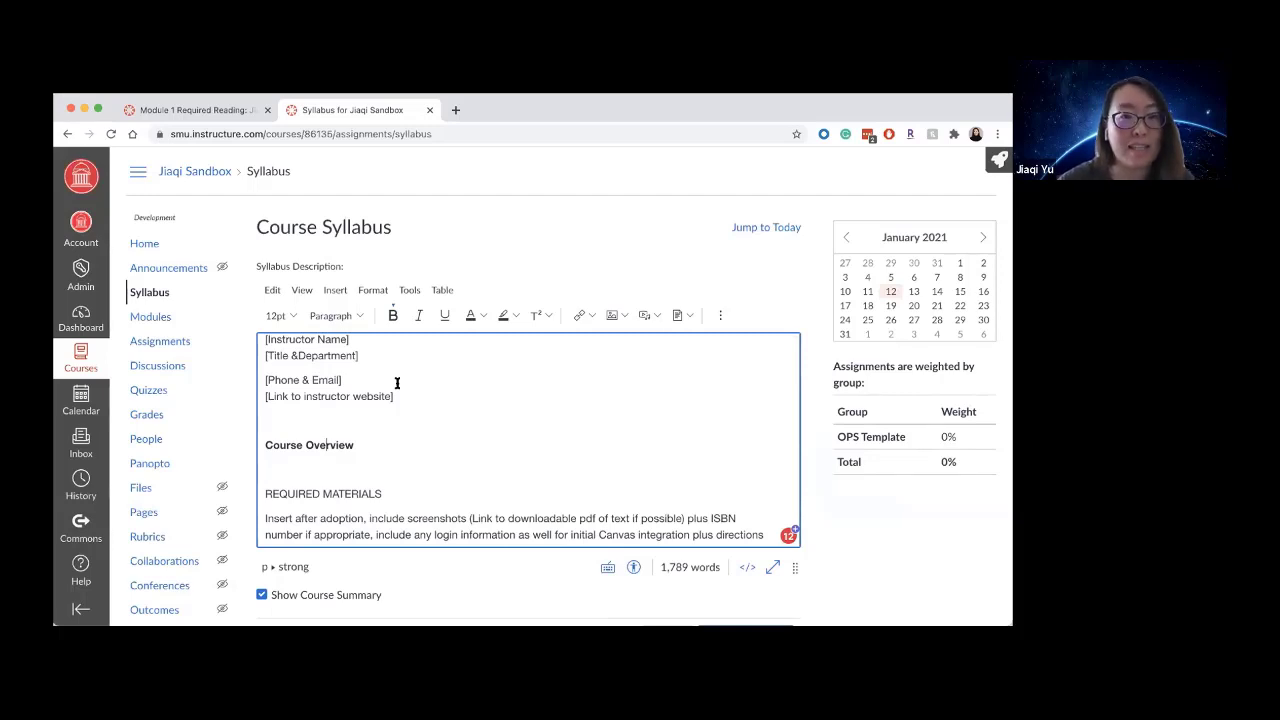
left_click(349, 458)
key("BackSpace")
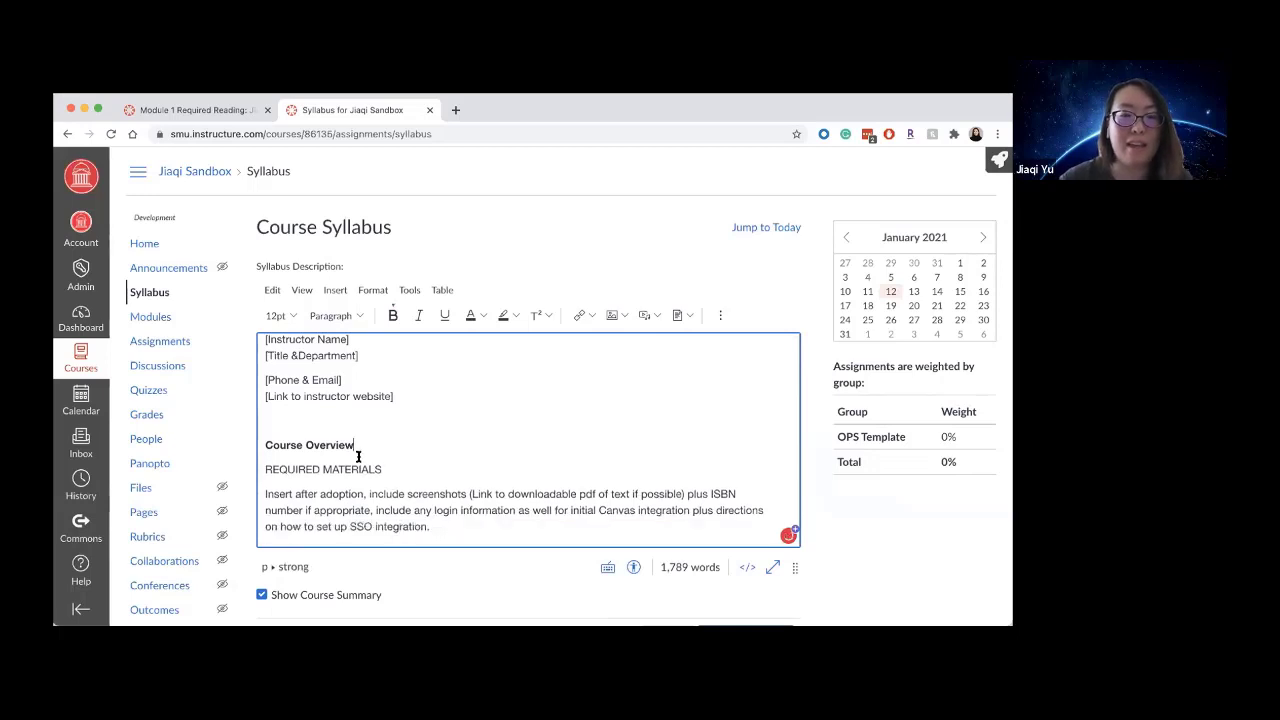
left_click_drag(361, 446, 262, 446)
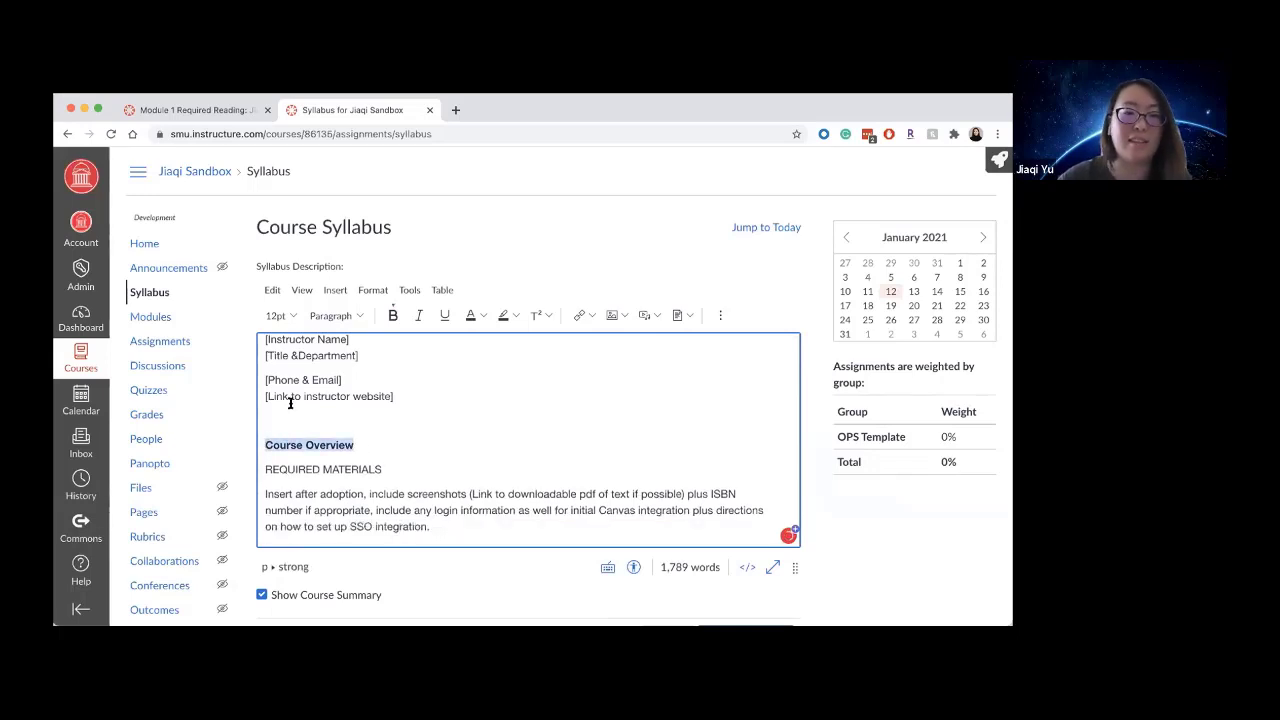
left_click(358, 317)
left_click(361, 343)
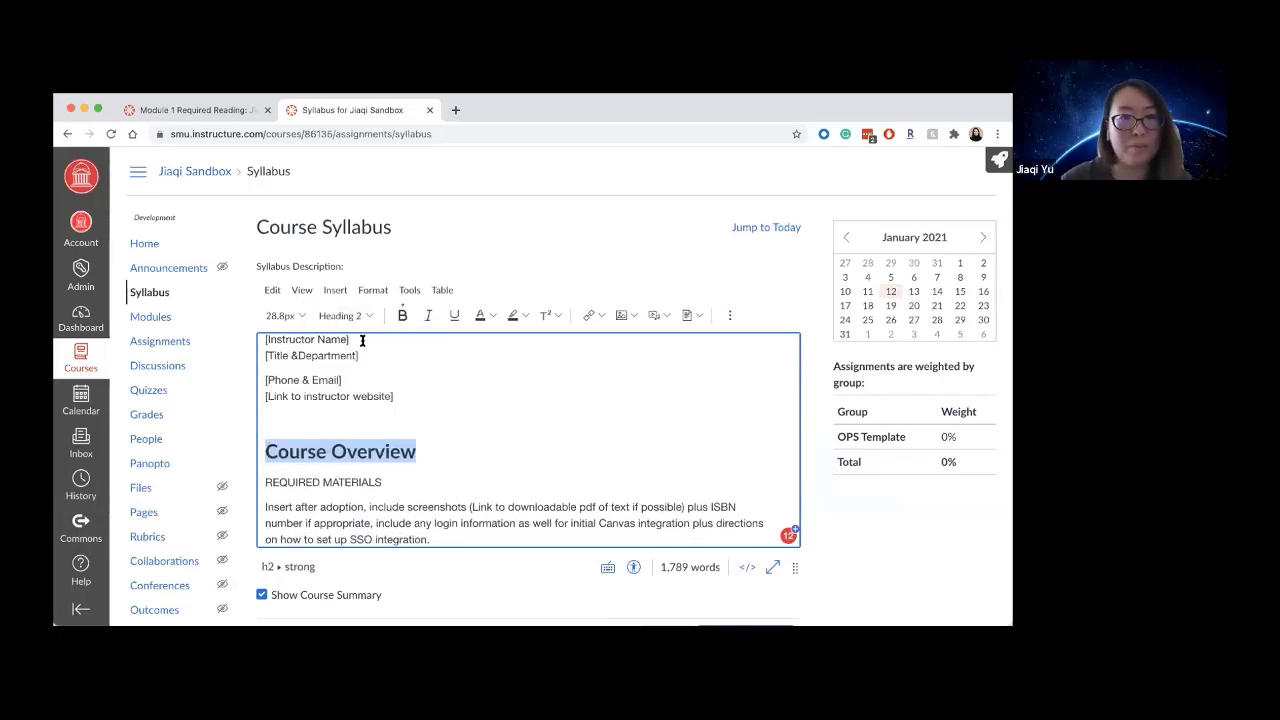
- Format the REQUIRED MATERIALS and OFFICE HOURS titles under Course Overview as Heading 3
scroll(392, 433, "down", 2)
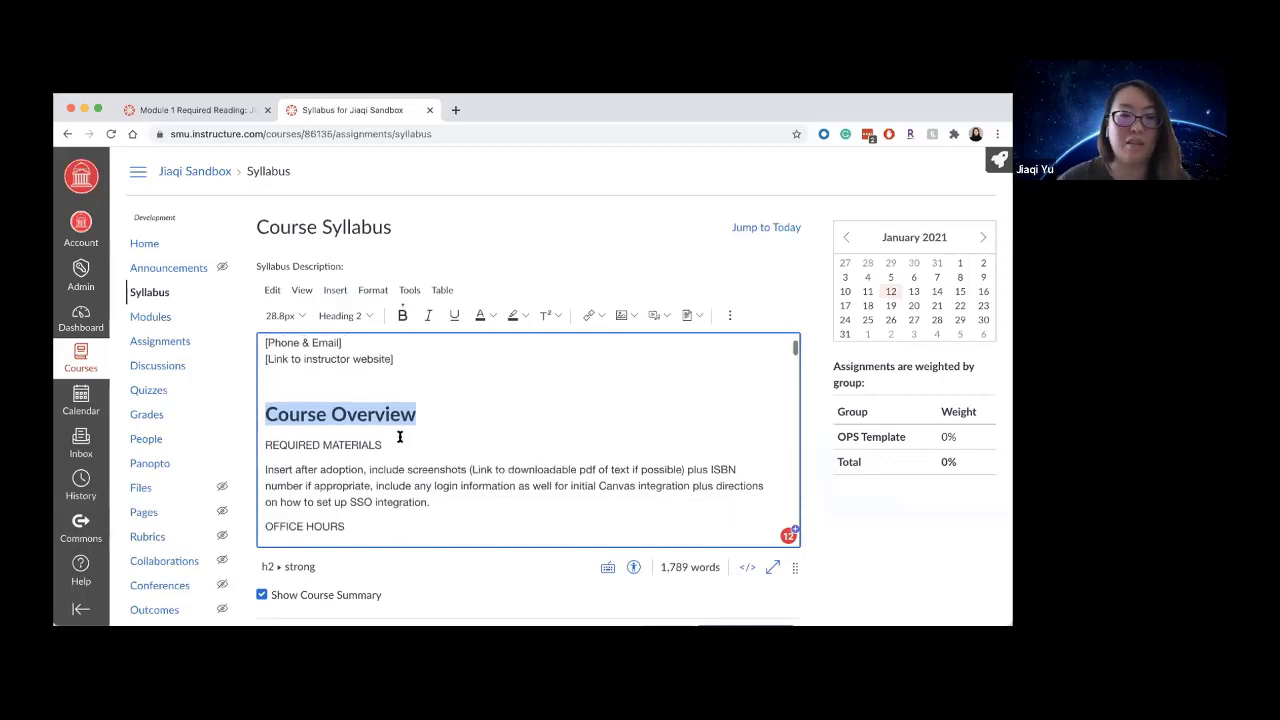
left_click_drag(390, 433, 271, 432)
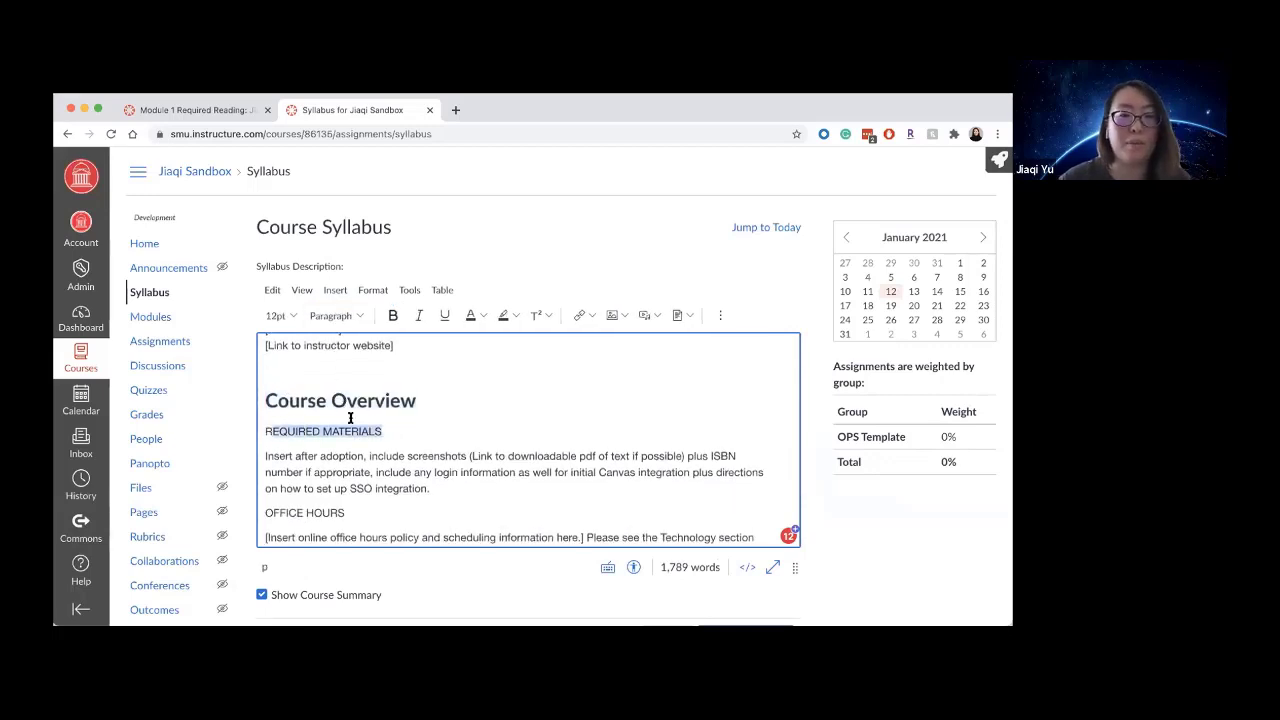
left_click_drag(385, 432, 258, 432)
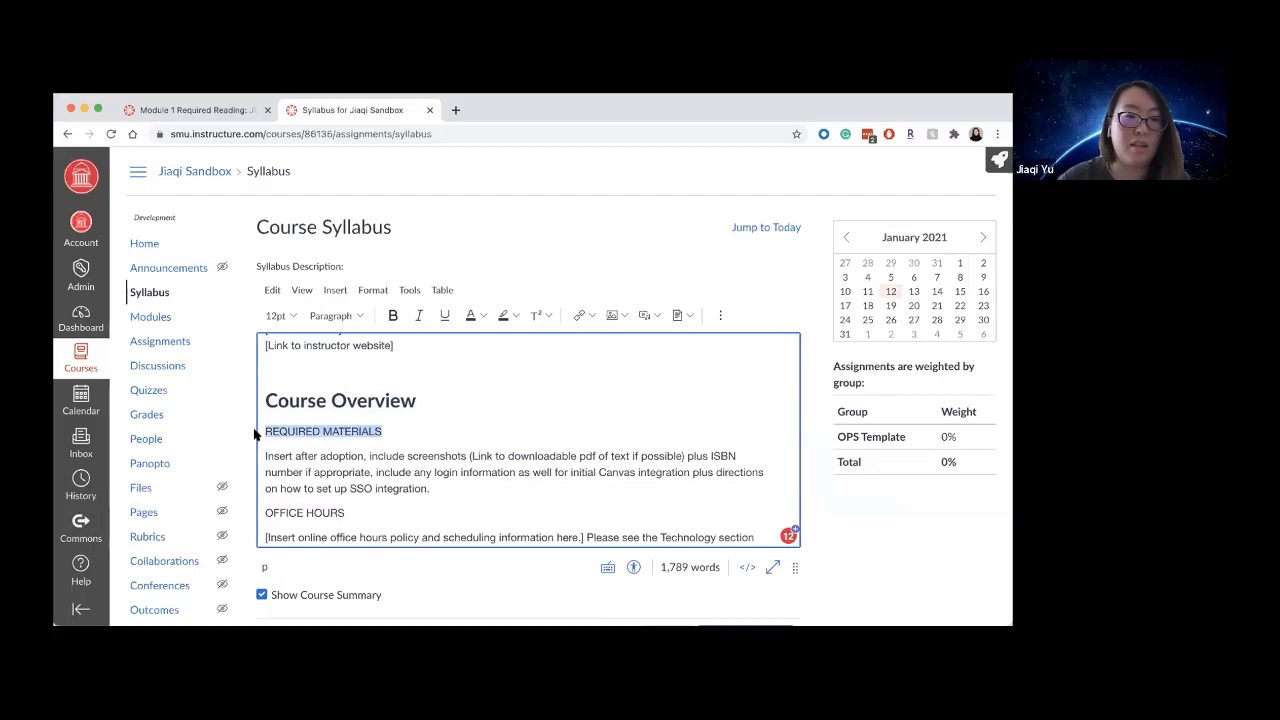
left_click(359, 315)
left_click(358, 366)
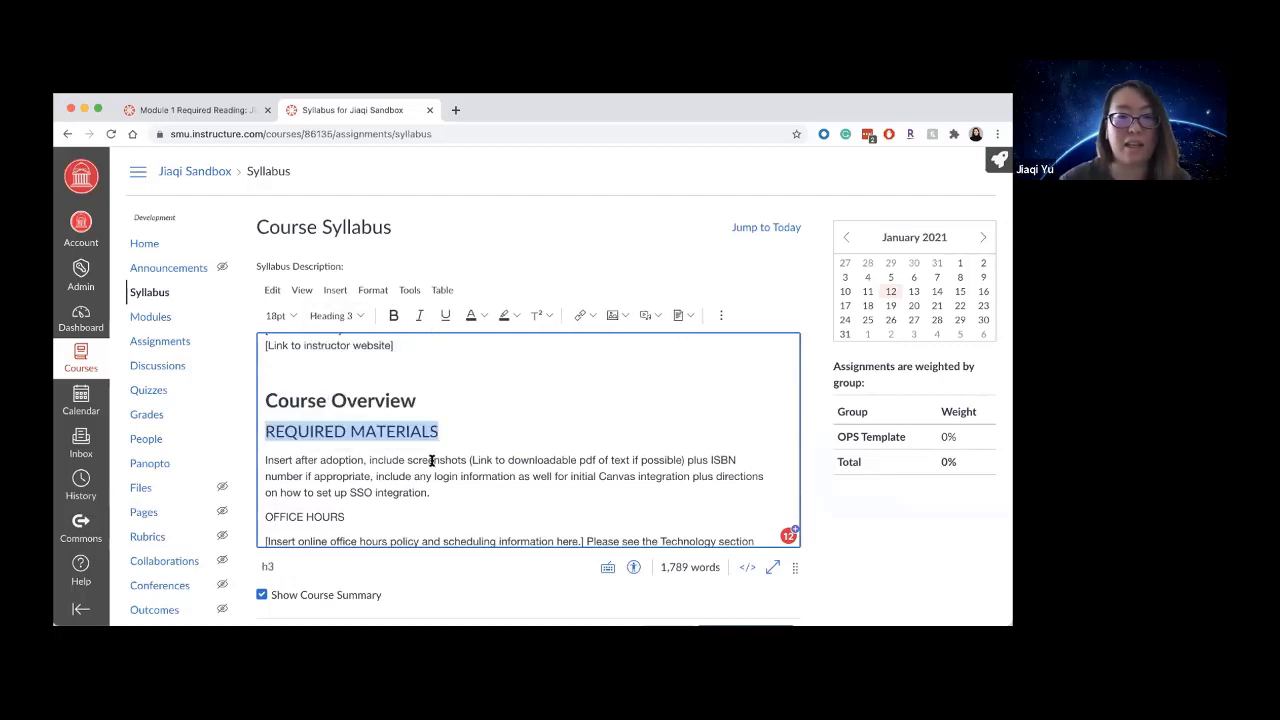
scroll(432, 460, "down", 2)
left_click_drag(368, 466, 260, 466)
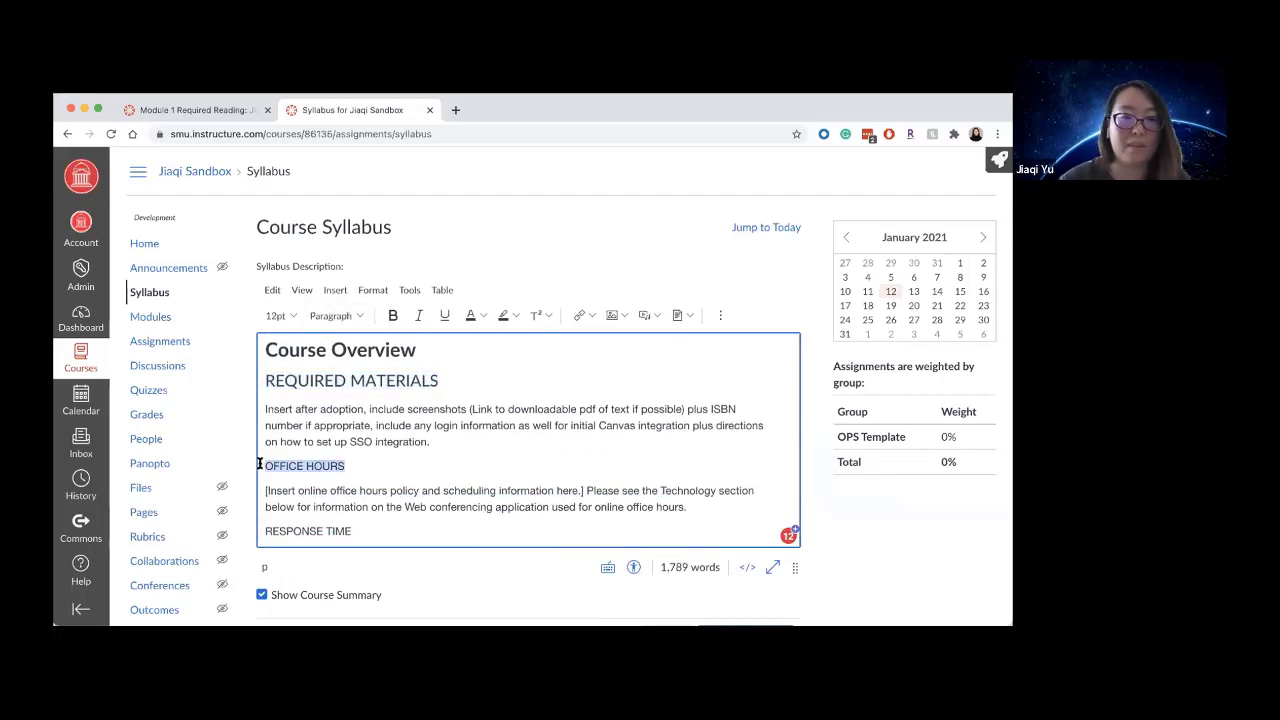
left_click(359, 316)
left_click(355, 363)
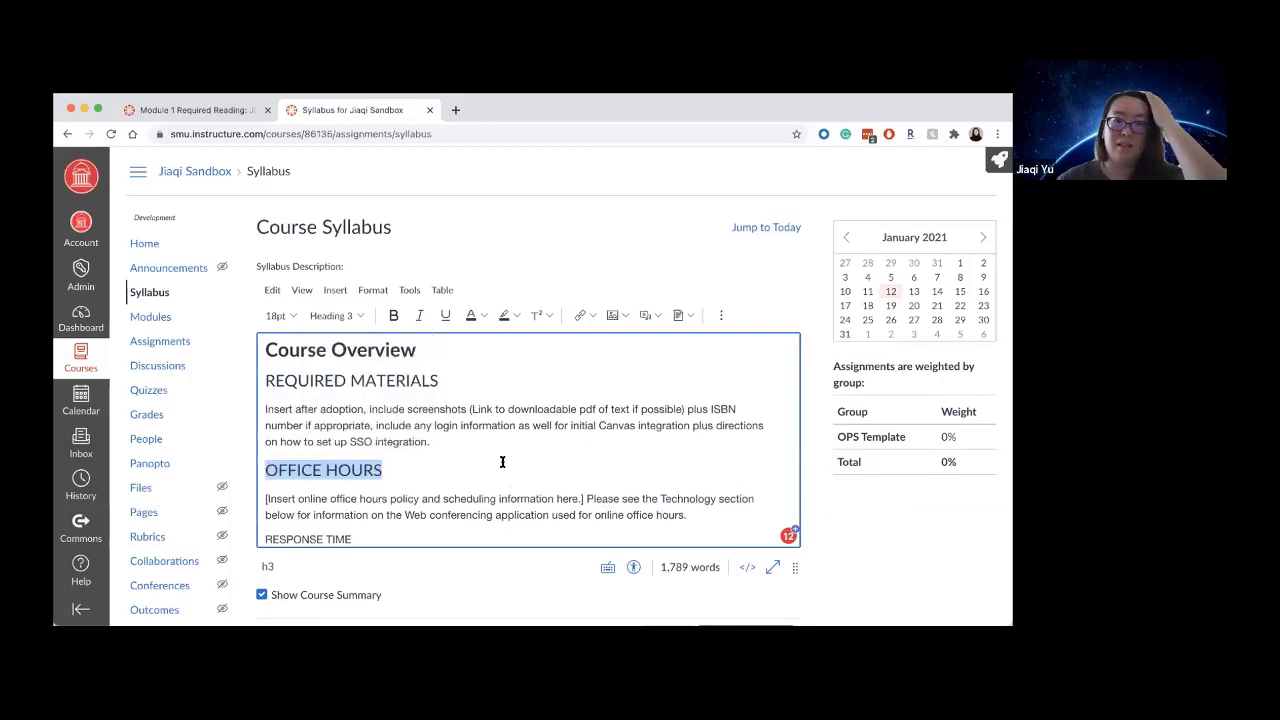
- Format the RESPONSE TIME and ASSIGNMENT FEEDBACK titles in the syllabus as Heading 3
scroll(502, 462, "down", 3)
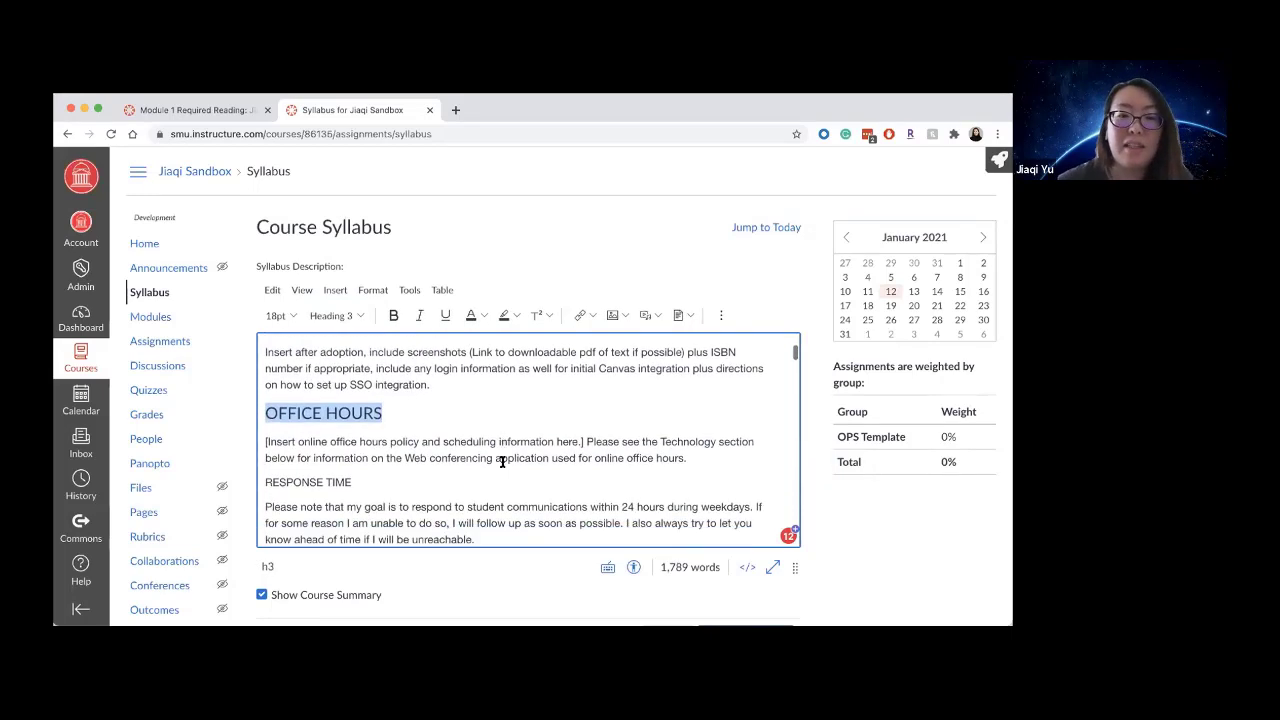
left_click_drag(362, 408, 258, 408)
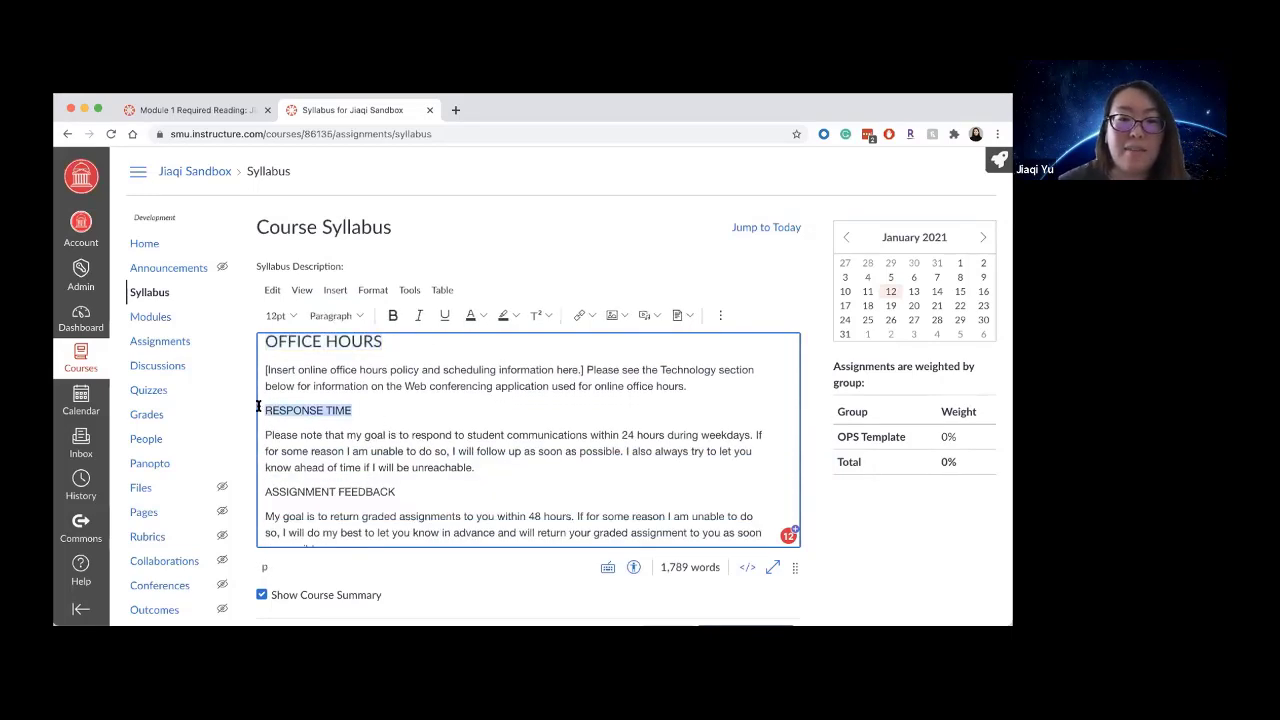
left_click(355, 316)
left_click(357, 363)
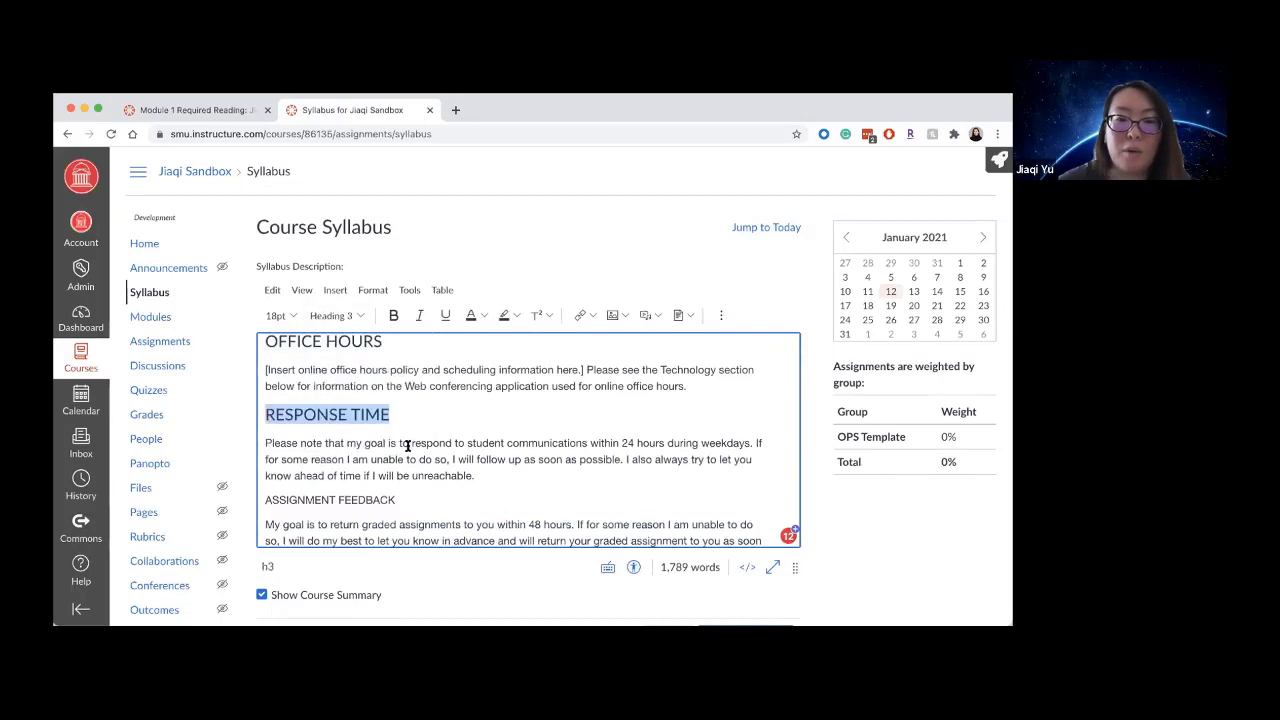
scroll(407, 446, "down", 1)
left_click_drag(402, 459, 258, 457)
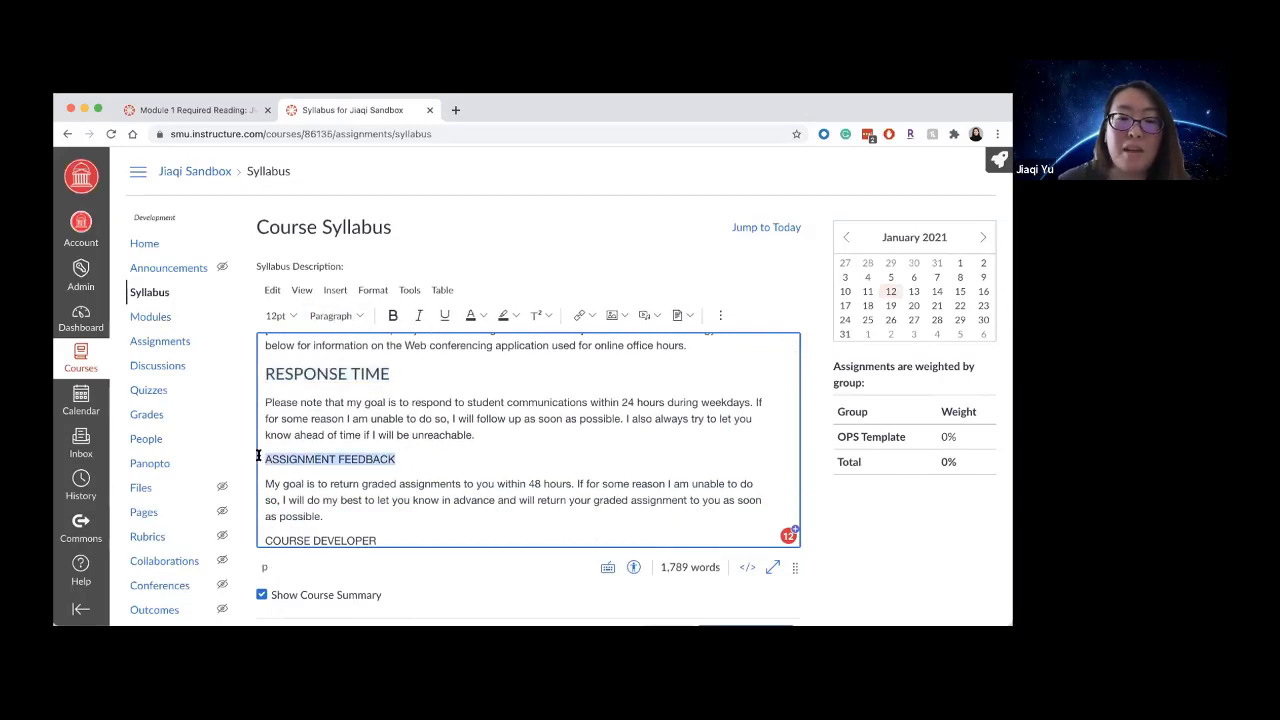
left_click(364, 318)
left_click(361, 361)
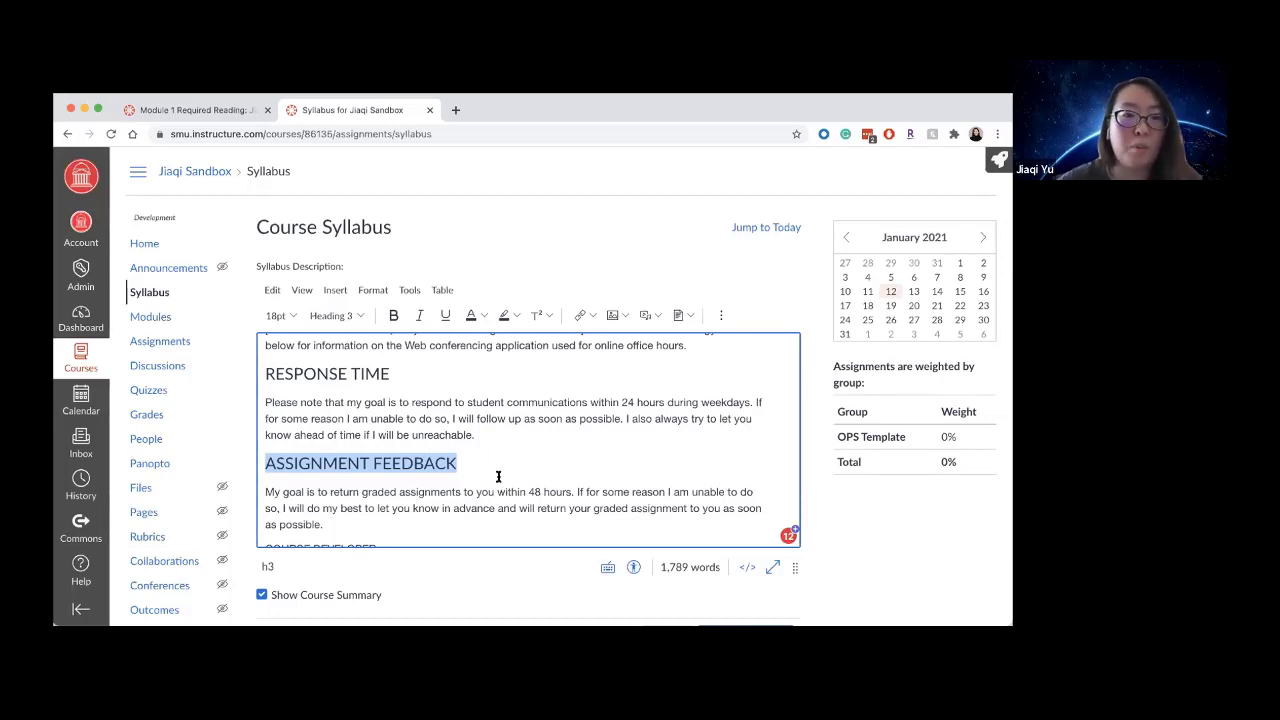
- Format the COURSE DEVELOPER title below the assignment feedback paragraph as Heading 3
scroll(498, 477, "down", 1)
left_click(386, 493)
left_click_drag(386, 493, 263, 493)
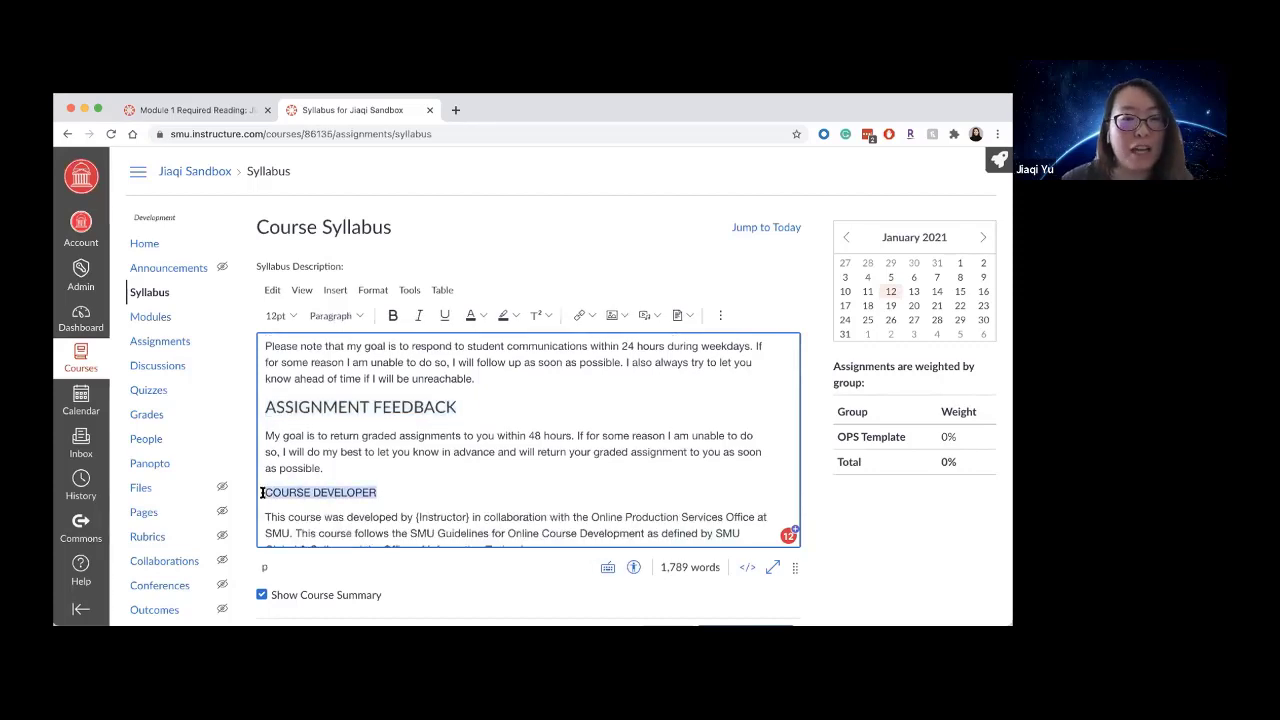
left_click(358, 316)
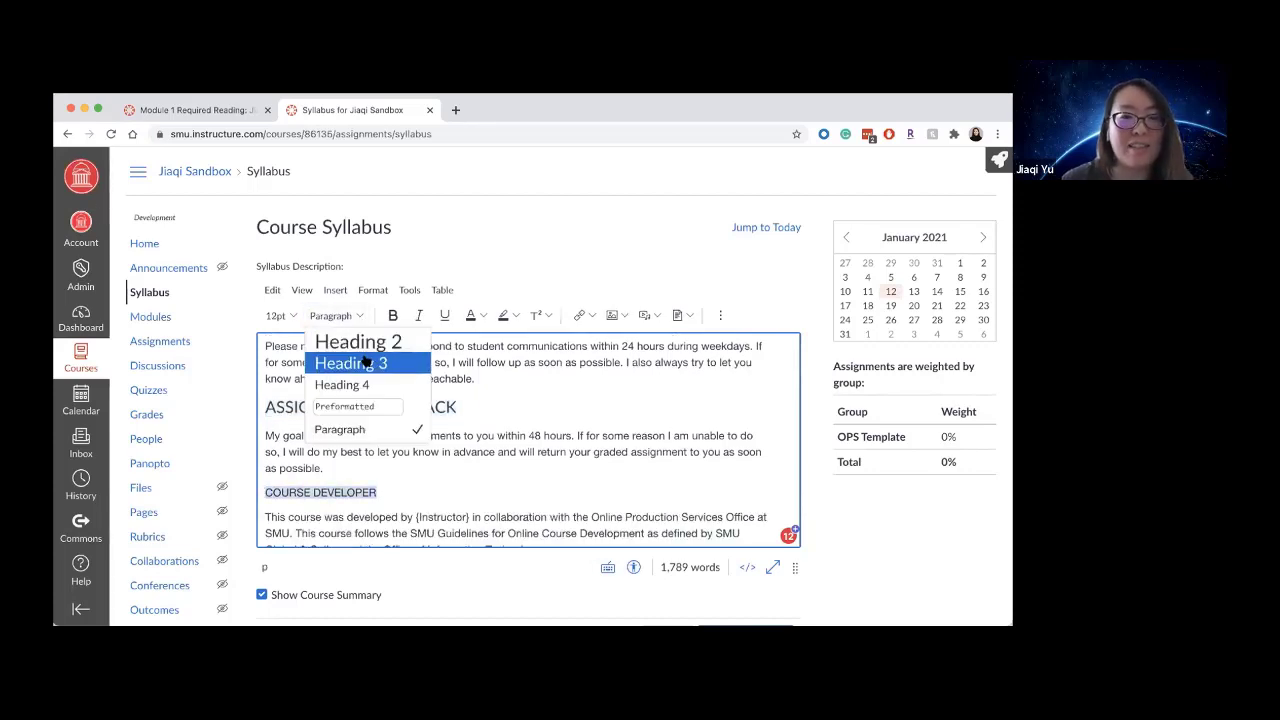
left_click(356, 363)
scroll(482, 448, "down", 2)
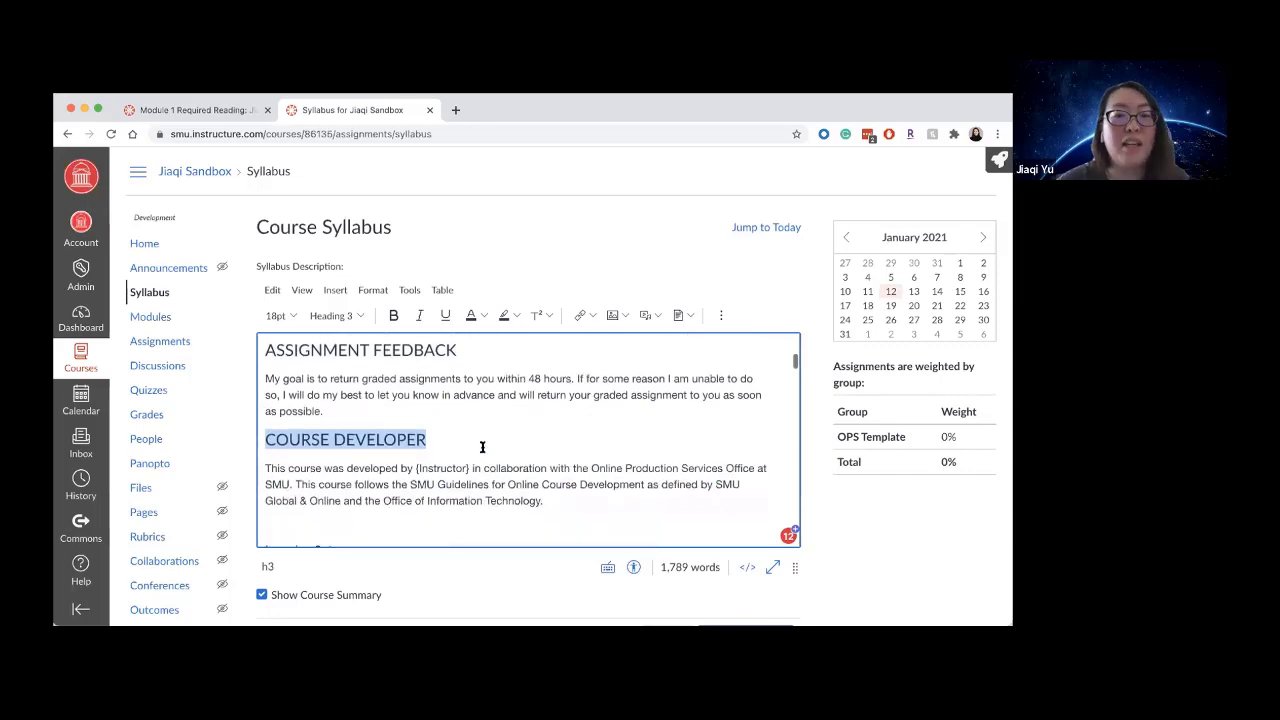
- Delete the empty line between the instructor website placeholder and the Course Overview heading
scroll(482, 448, "up", 10)
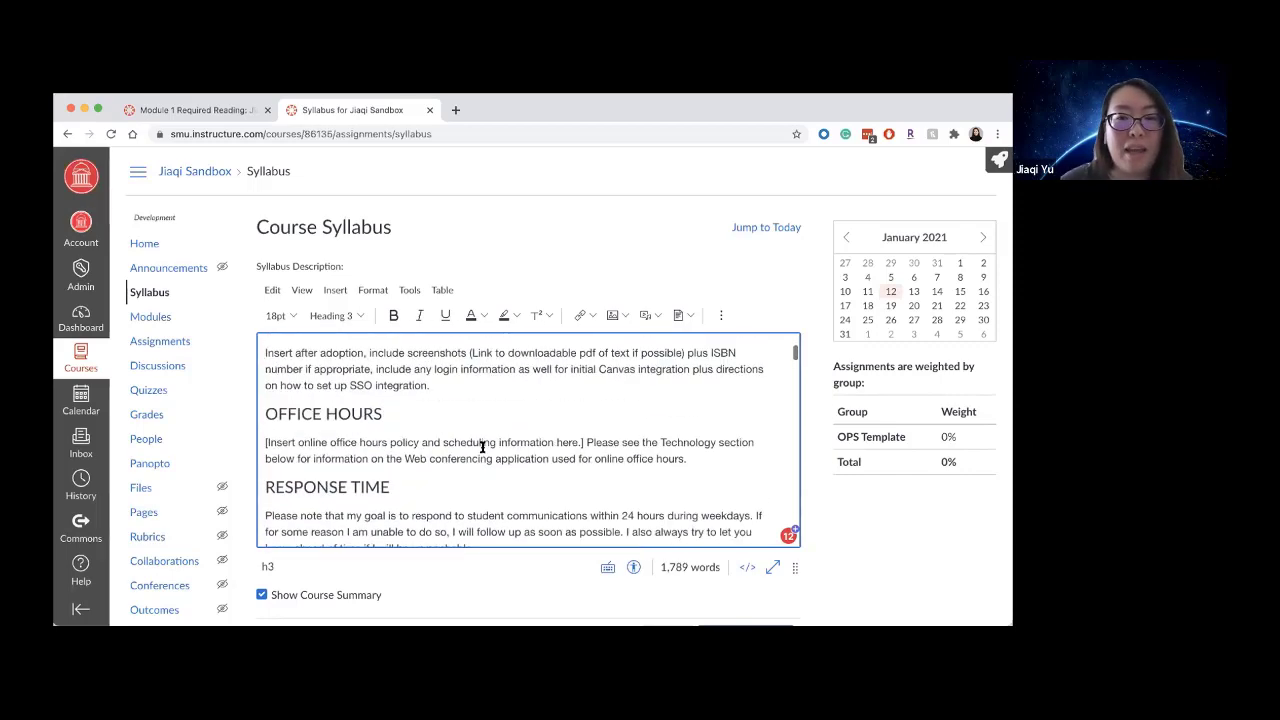
left_click(474, 409)
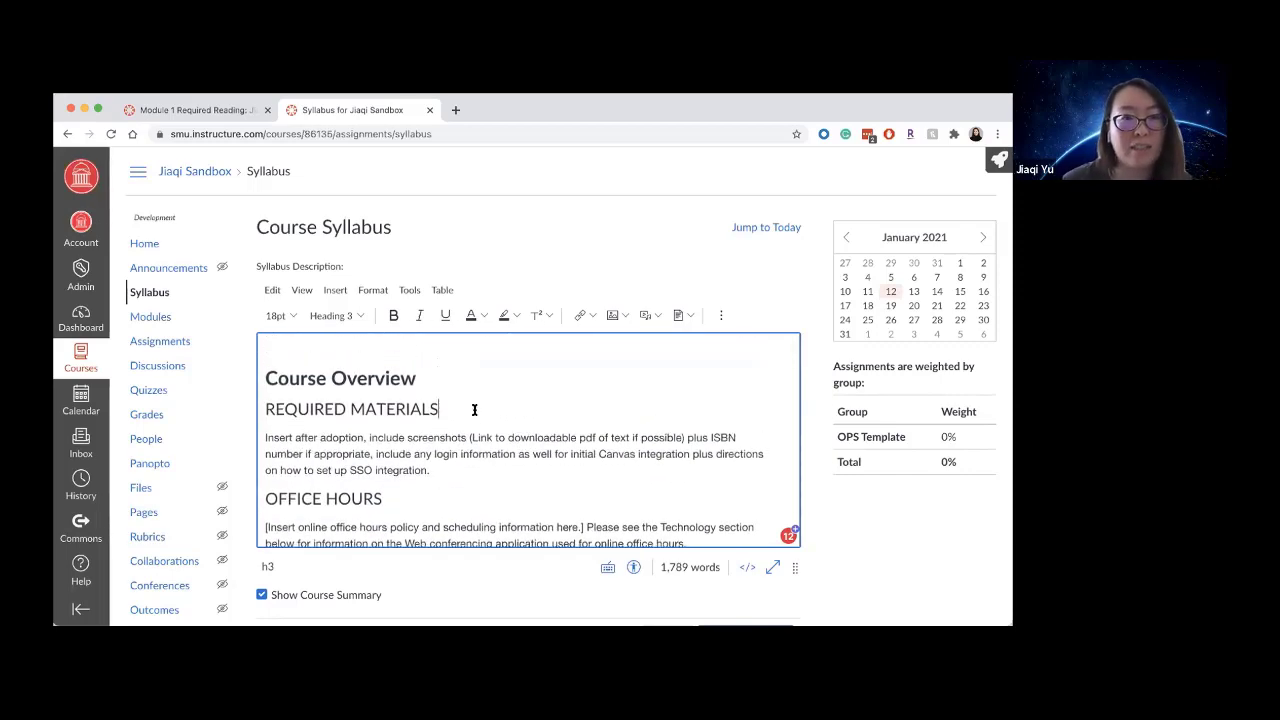
scroll(474, 409, "up", 1)
left_click(367, 399)
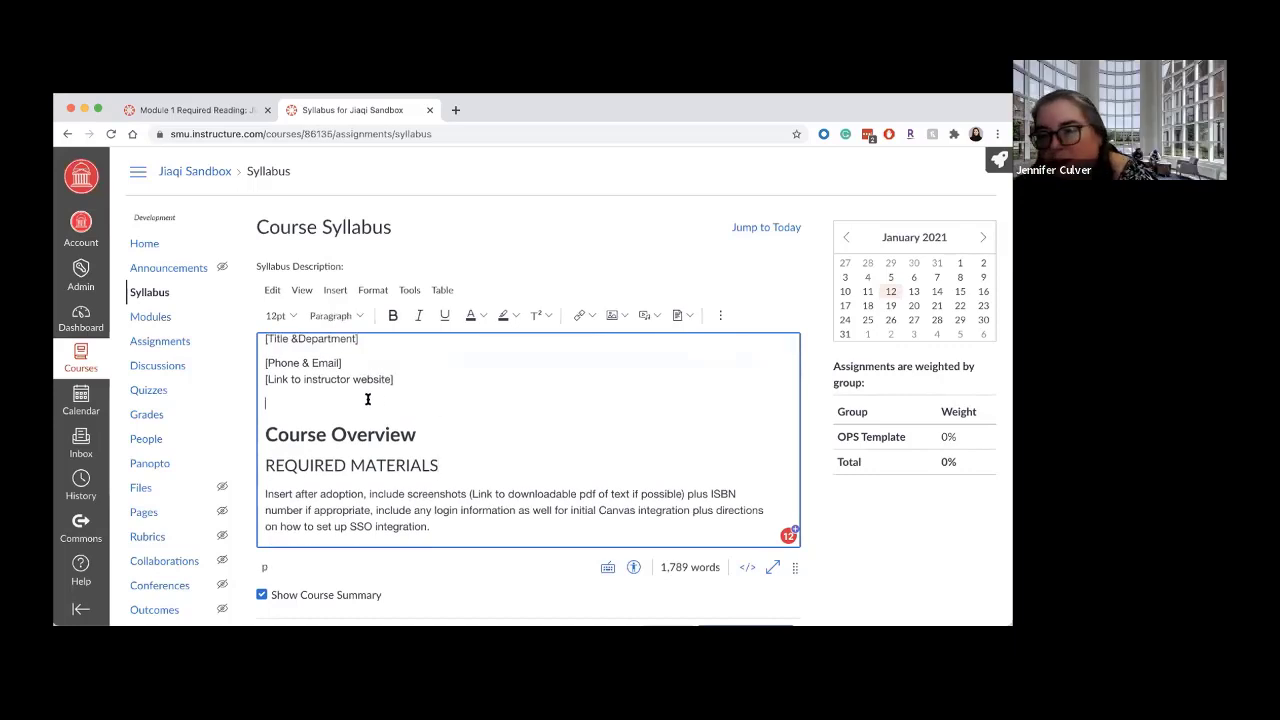
key("BackSpace")
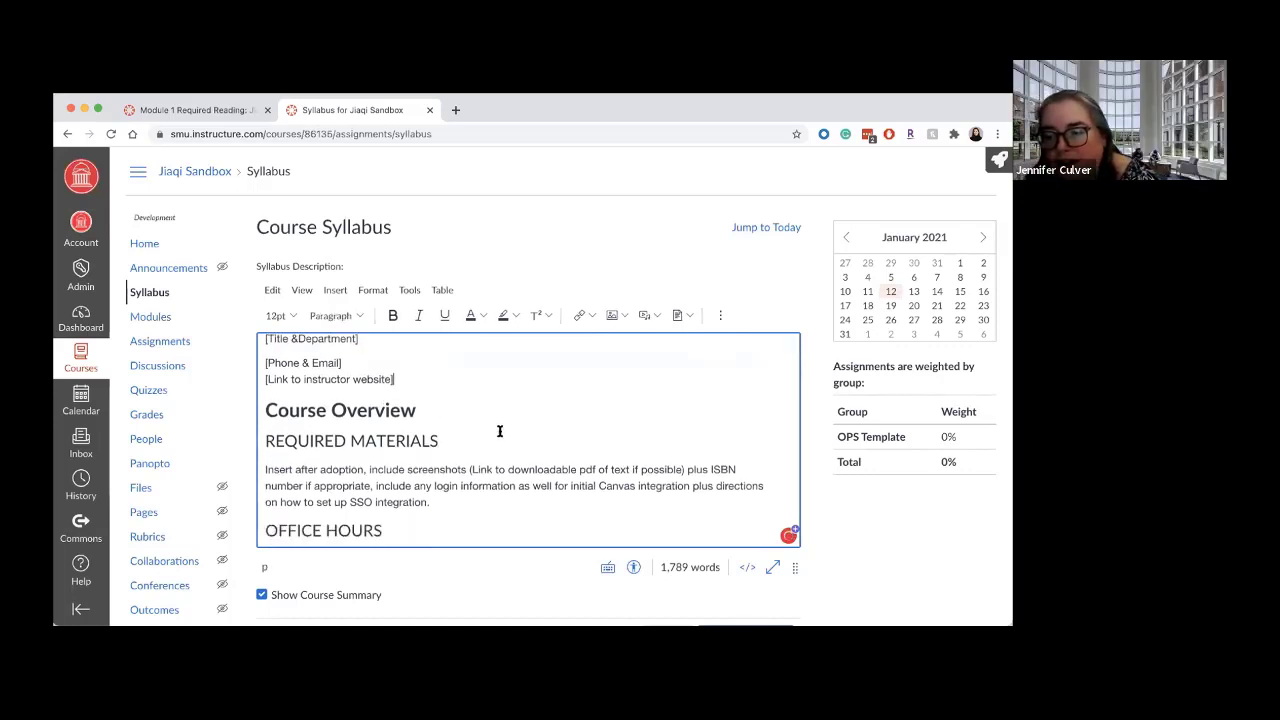
- Look over the rest of the syllabus text, save the updated syllabus and review its headings on the course page
scroll(500, 431, "up", 5)
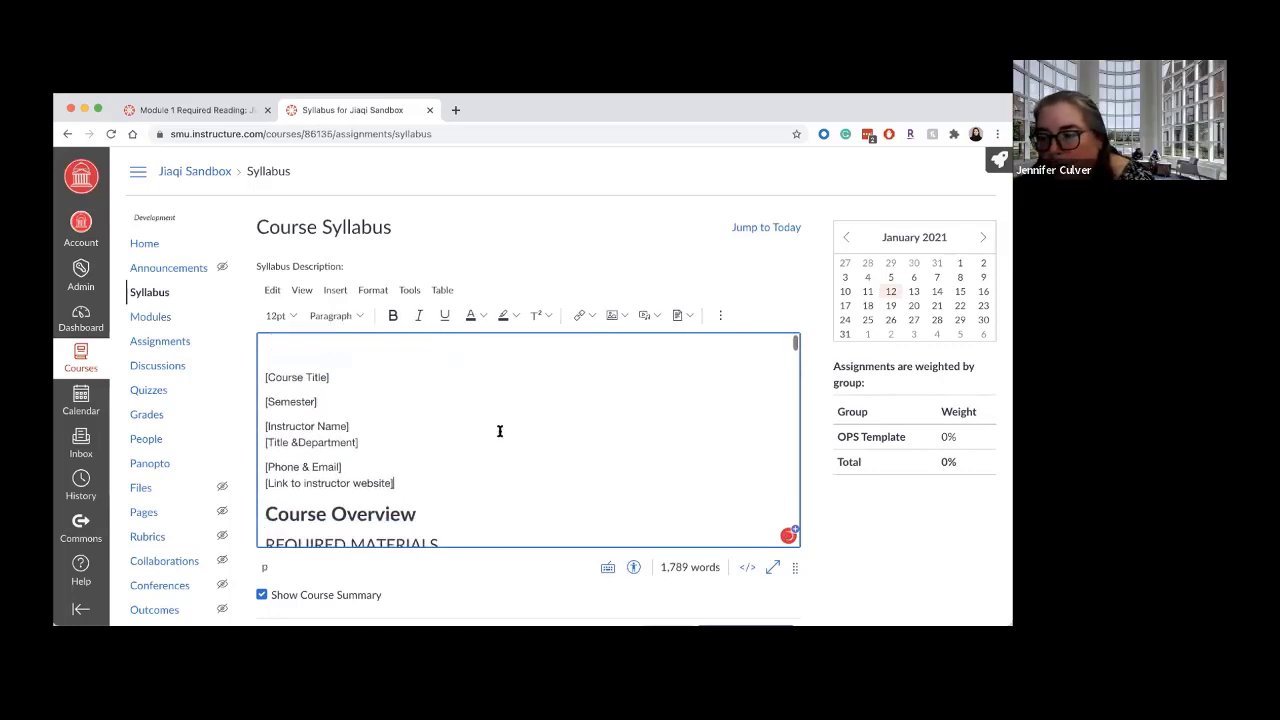
scroll(500, 431, "down", 4)
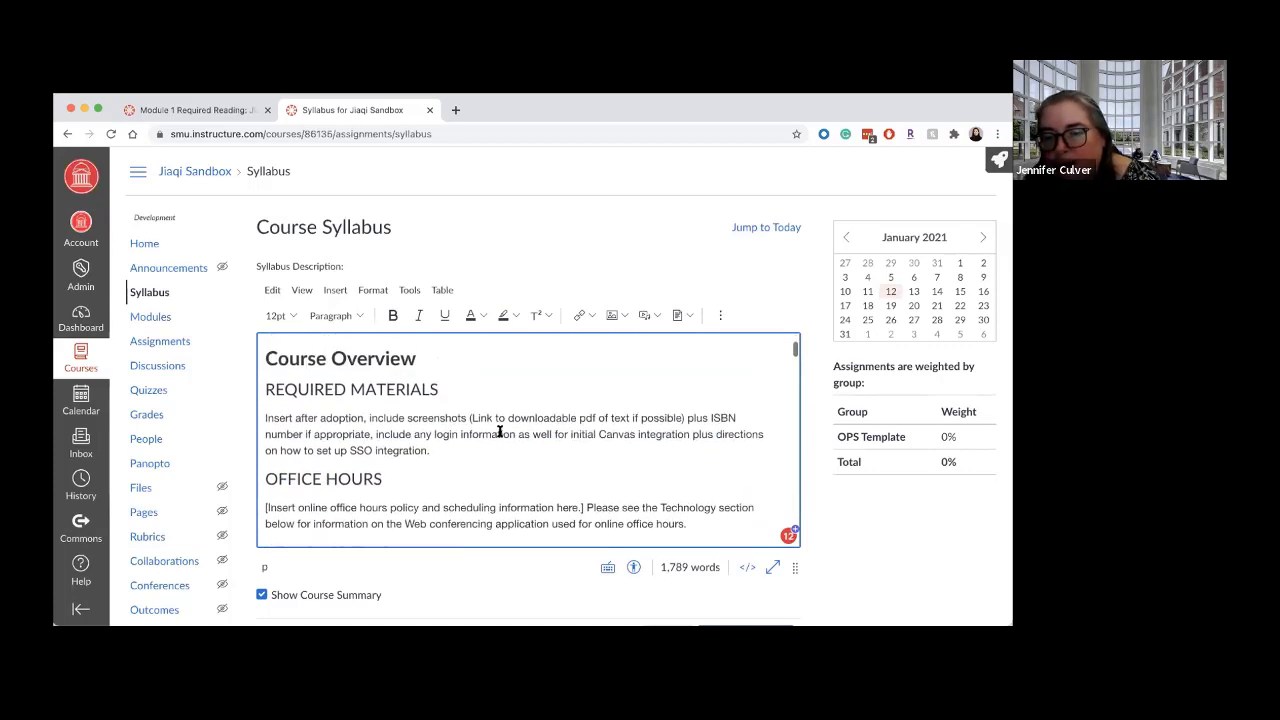
scroll(500, 431, "up", 1)
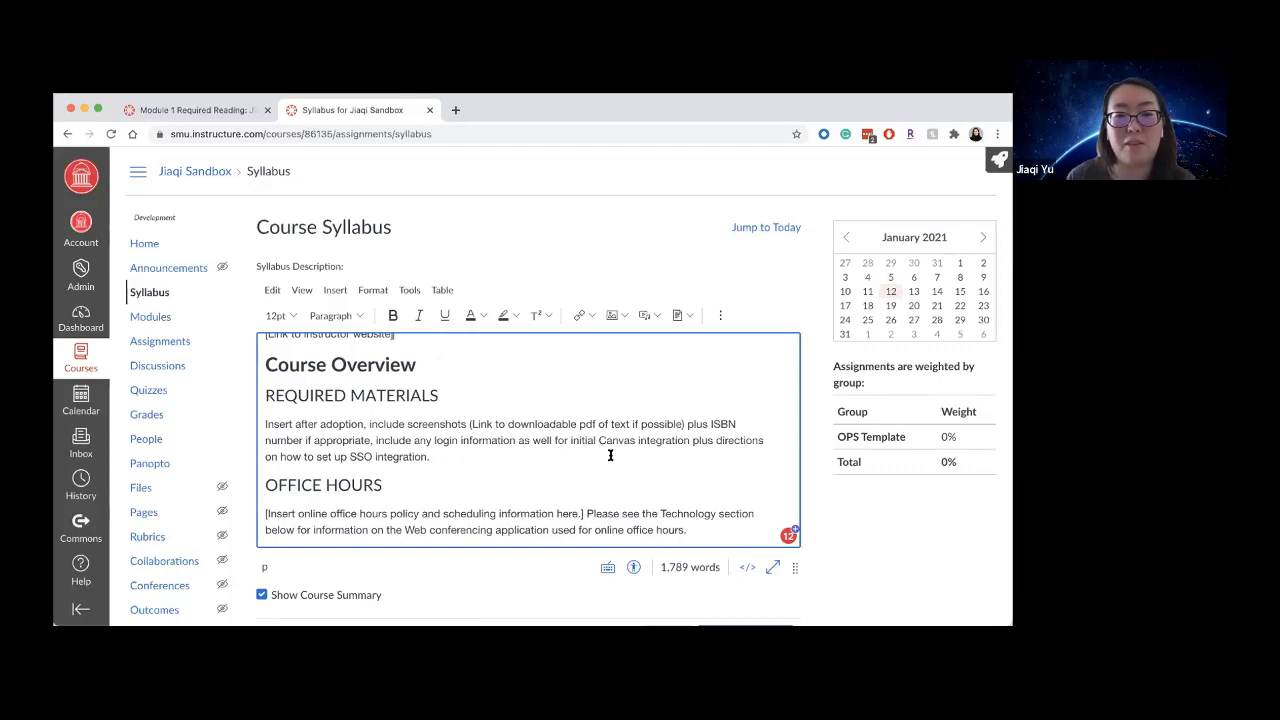
scroll(610, 455, "down", 5)
scroll(669, 474, "down", 5)
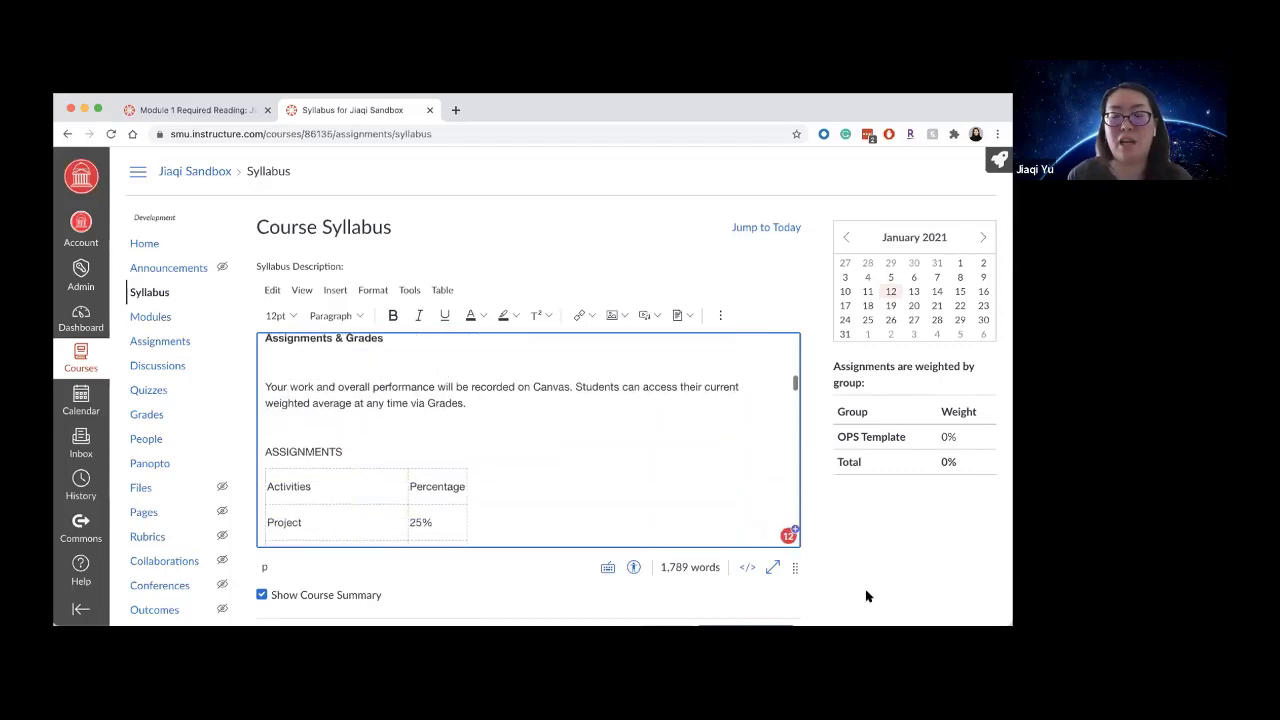
scroll(872, 503, "down", 3)
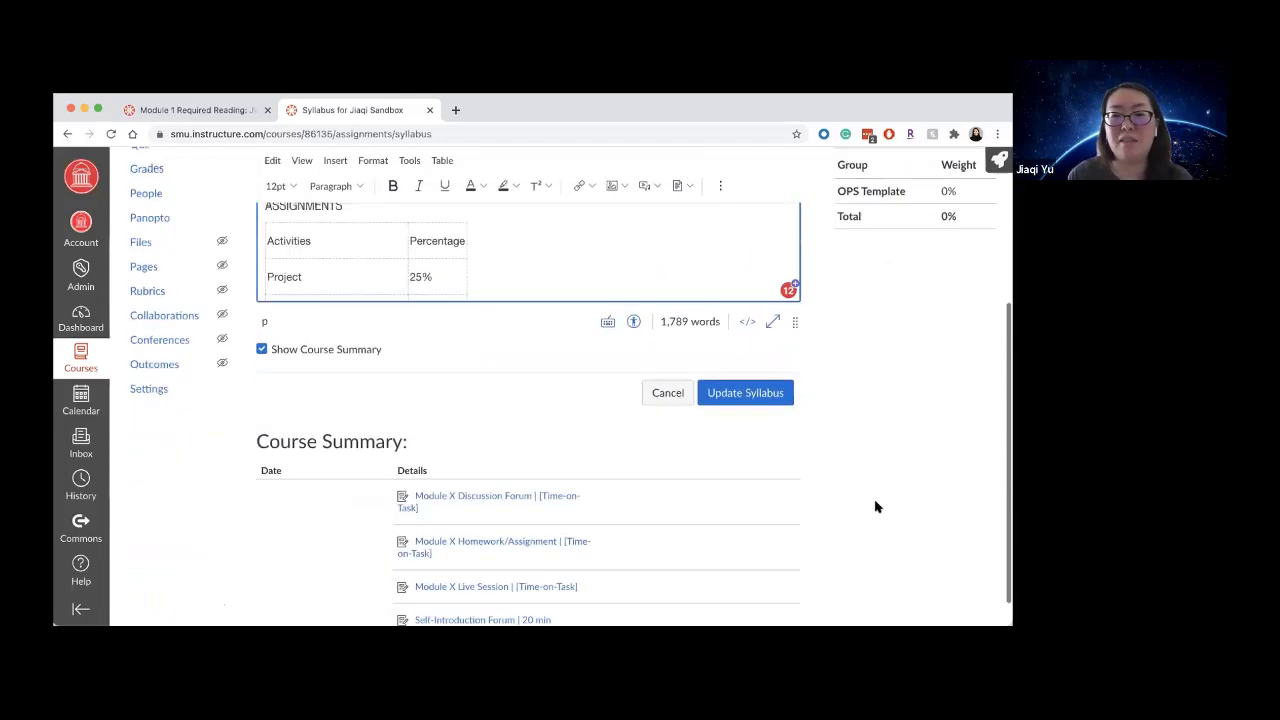
left_click(742, 372)
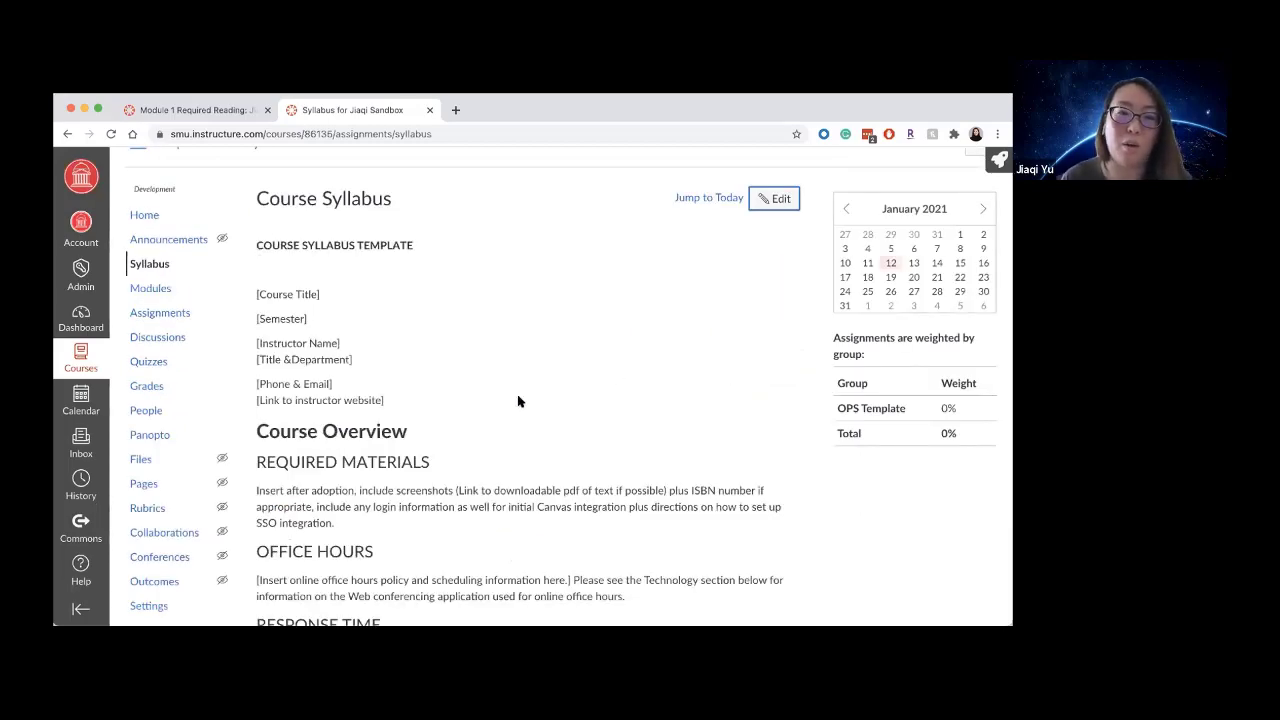
scroll(518, 401, "down", 8)
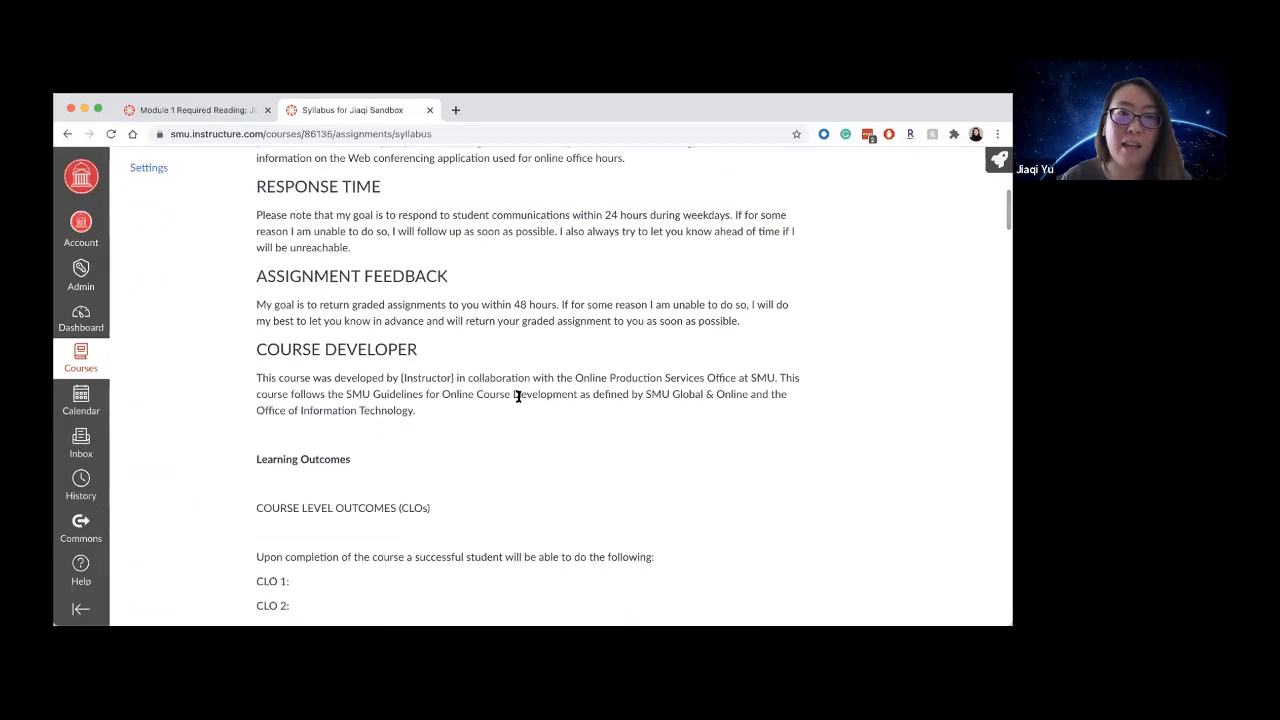
- Reopen the syllabus for editing and delete the COURSE SYLLABUS TEMPLATE title at its start
scroll(517, 400, "down", 1)
scroll(518, 400, "up", 1)
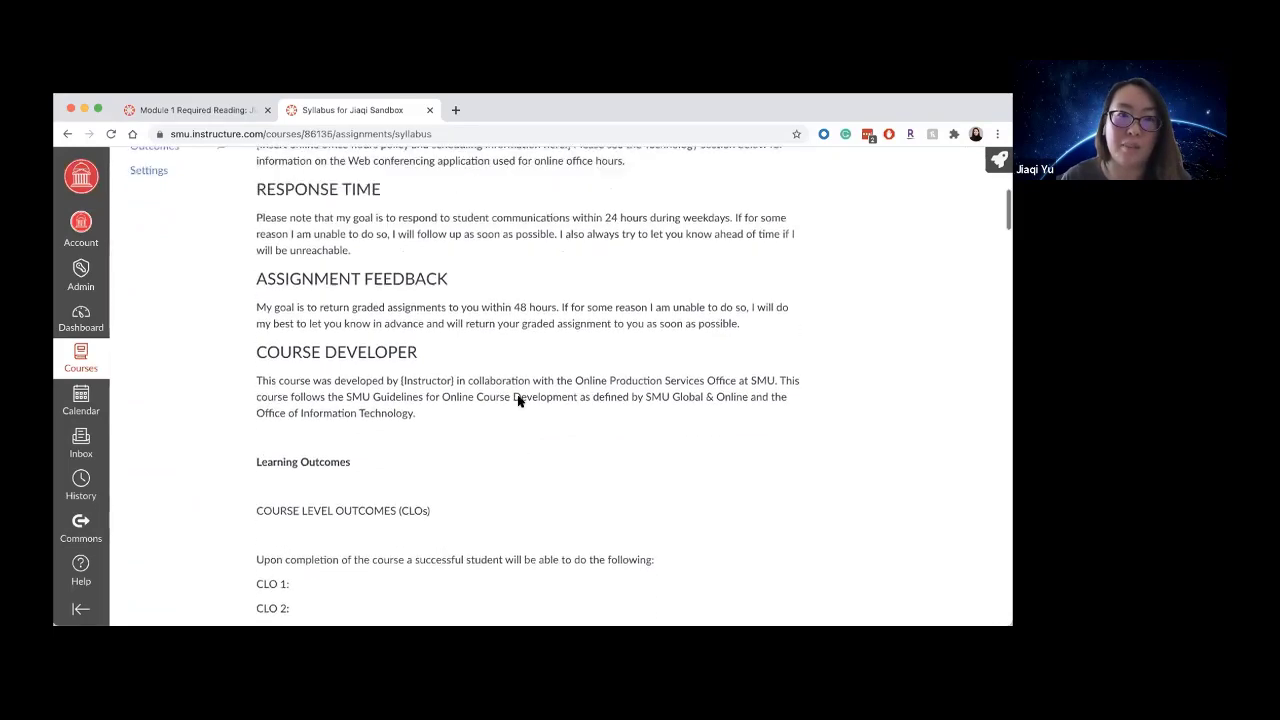
scroll(518, 401, "up", 9)
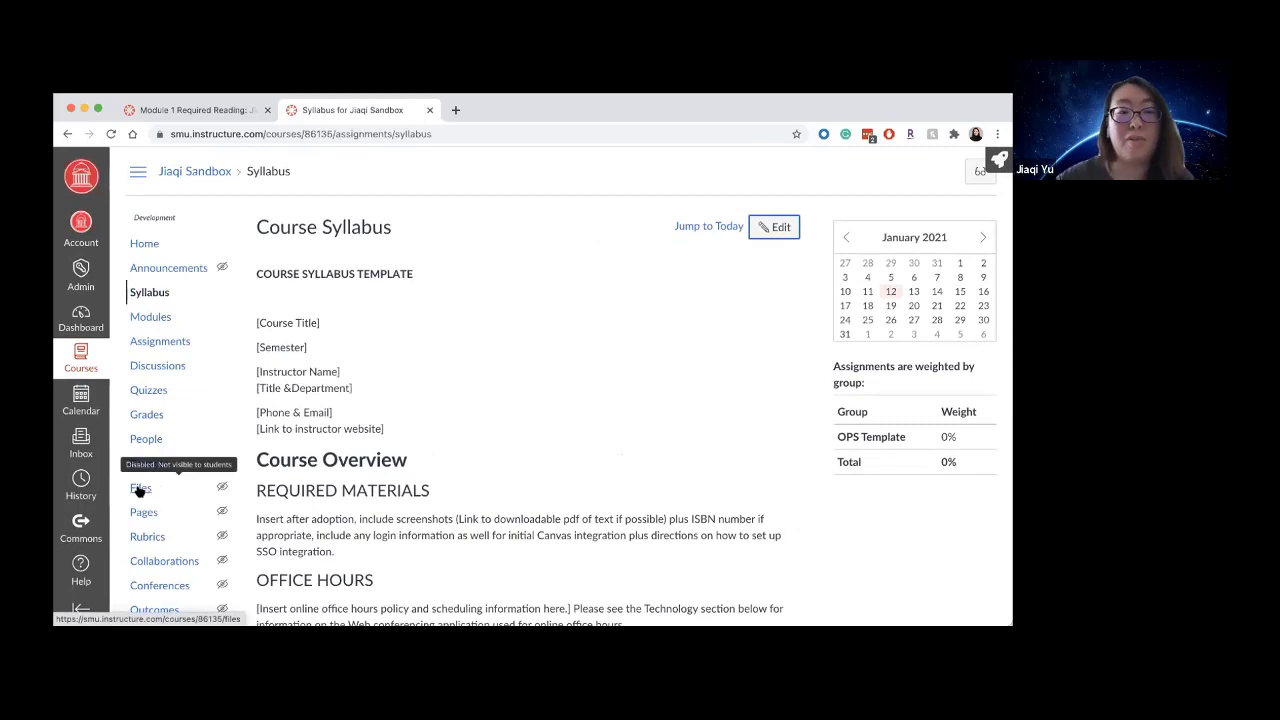
left_click(778, 228)
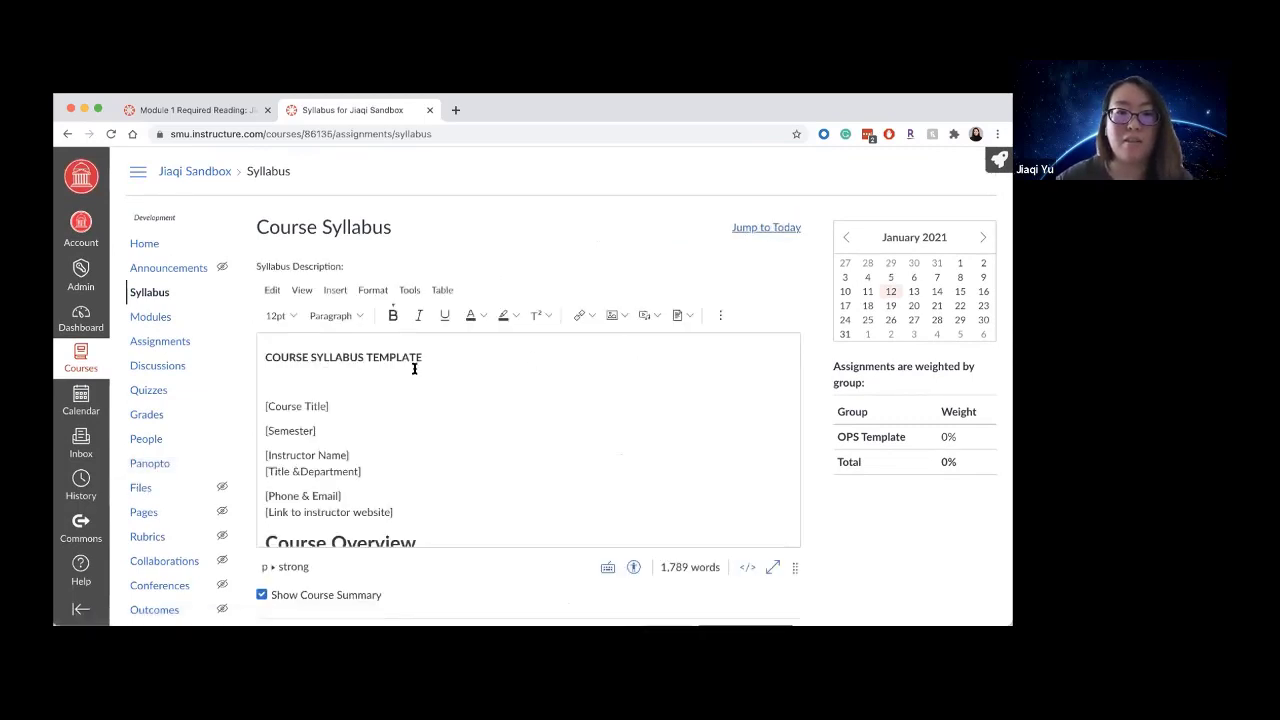
left_click_drag(433, 358, 251, 360)
key("BackSpace")
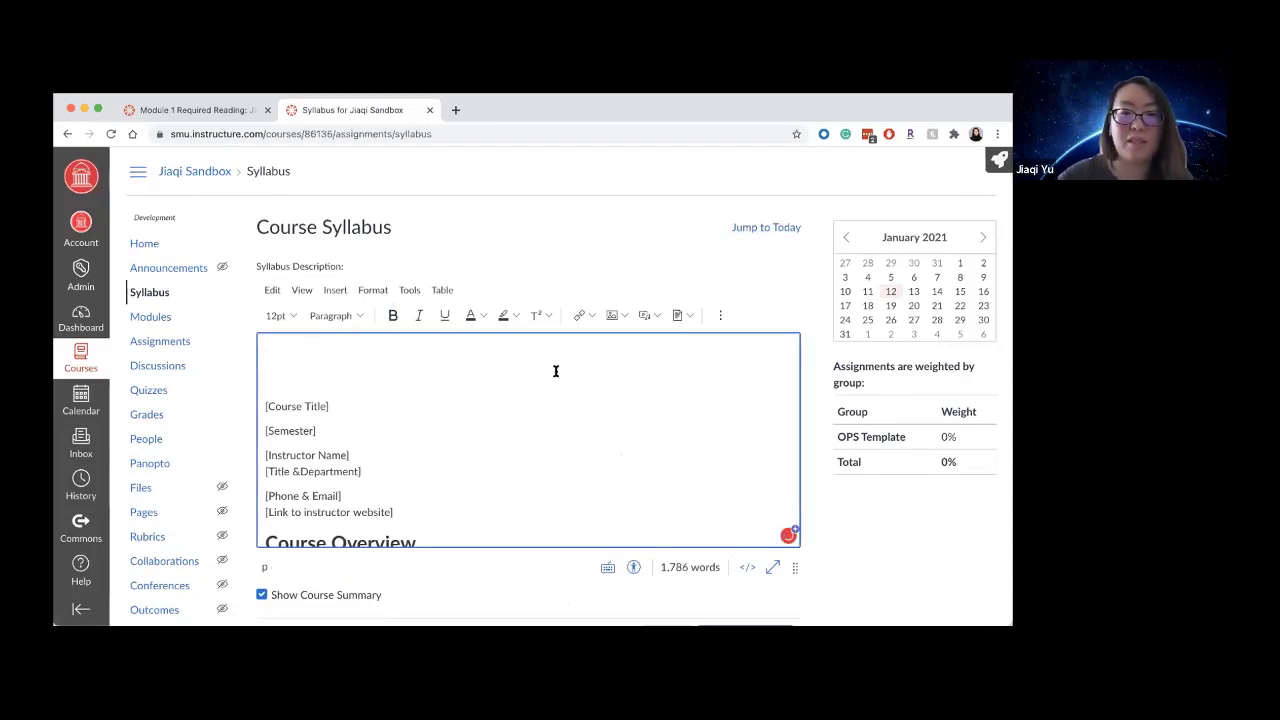
- Insert a link to the course document COURSE SYLLABUS TEMPLATE 1.docx at the start of the syllabus and save the syllabus
left_click(690, 317)
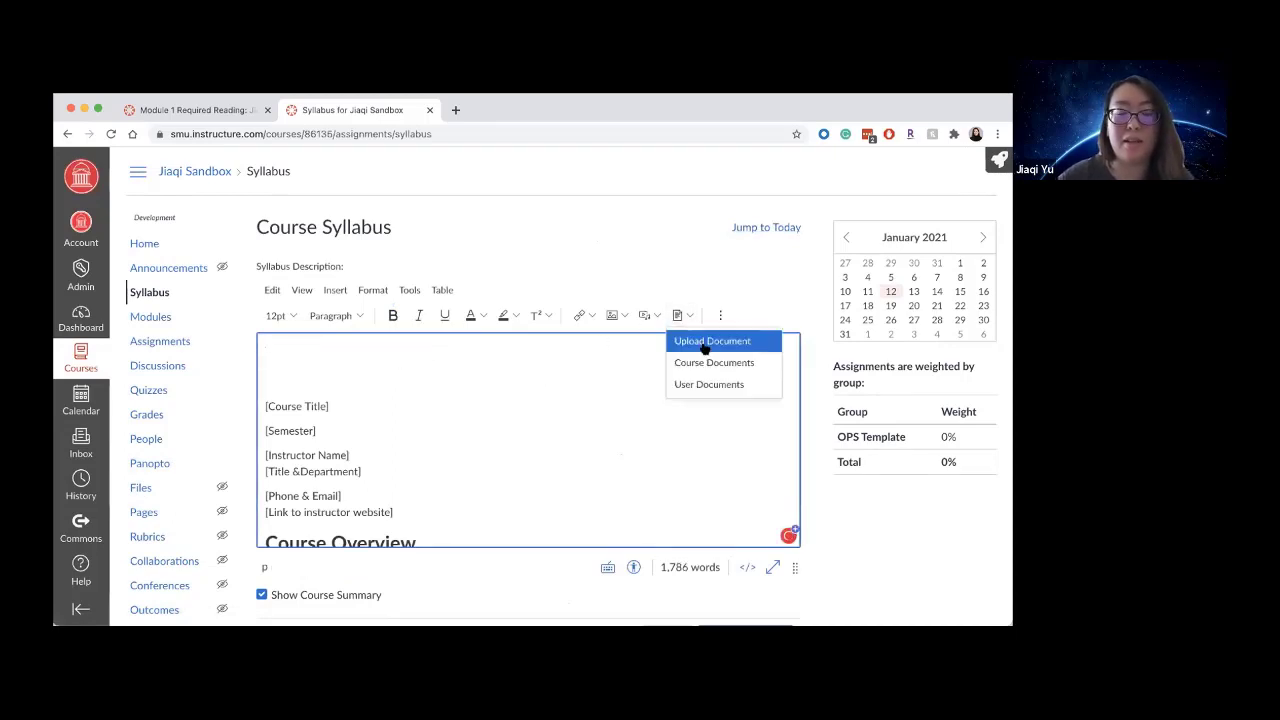
left_click(702, 363)
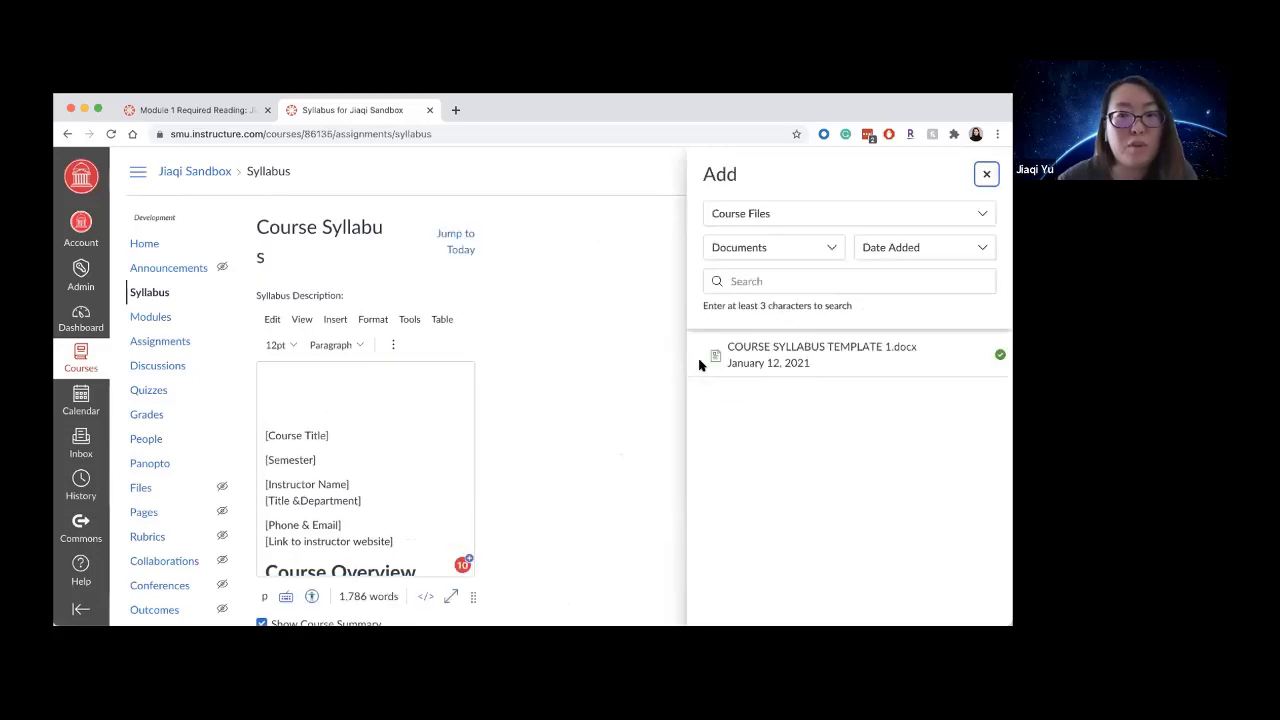
left_click(862, 363)
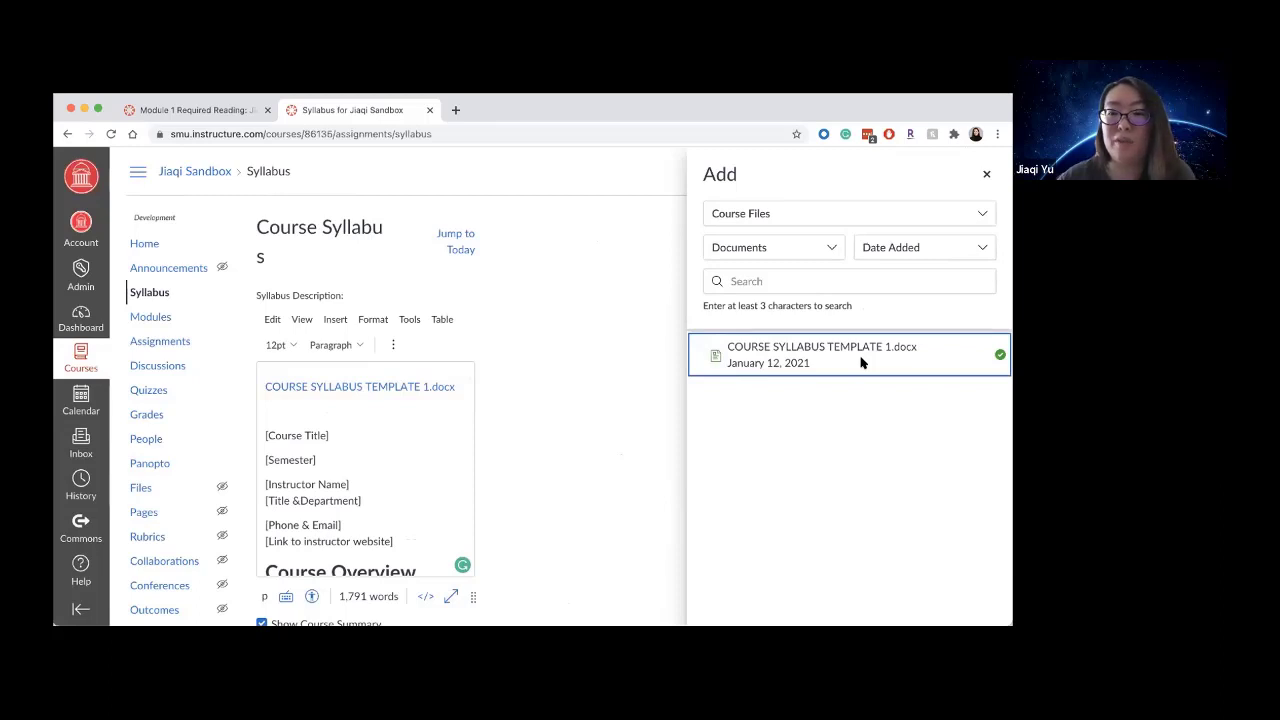
scroll(861, 423, "down", 3)
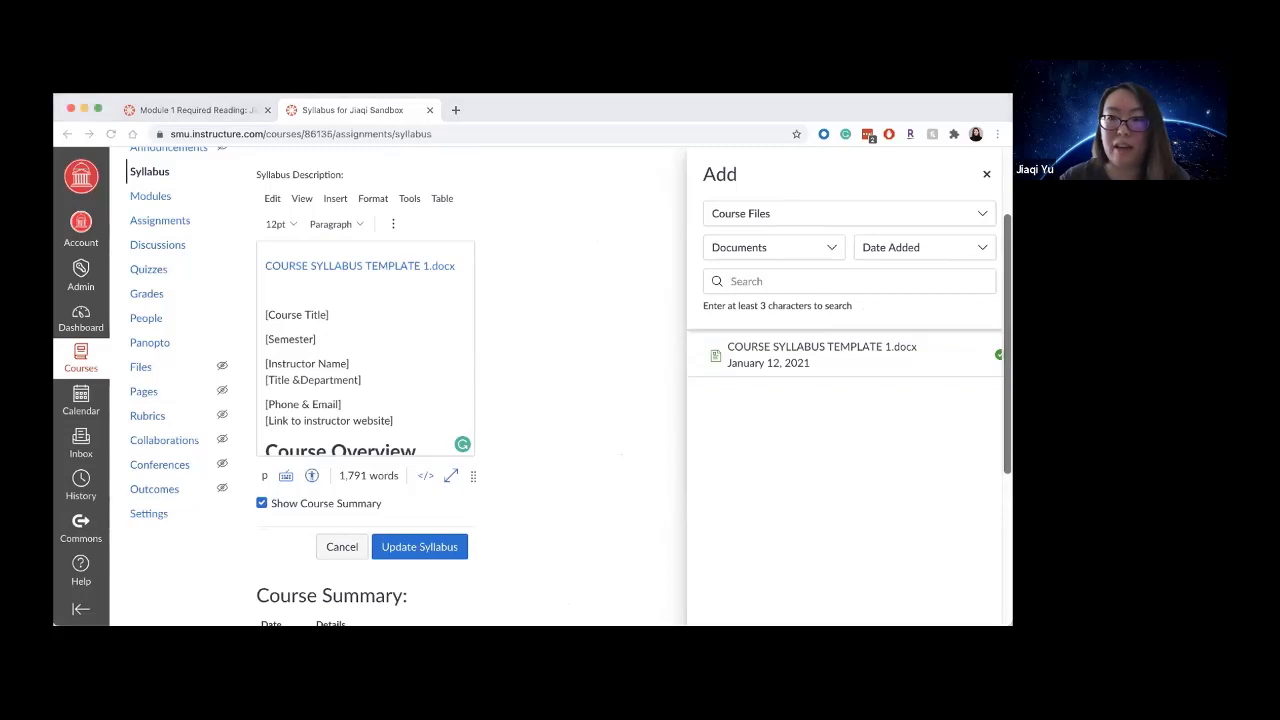
scroll(871, 389, "down", 5)
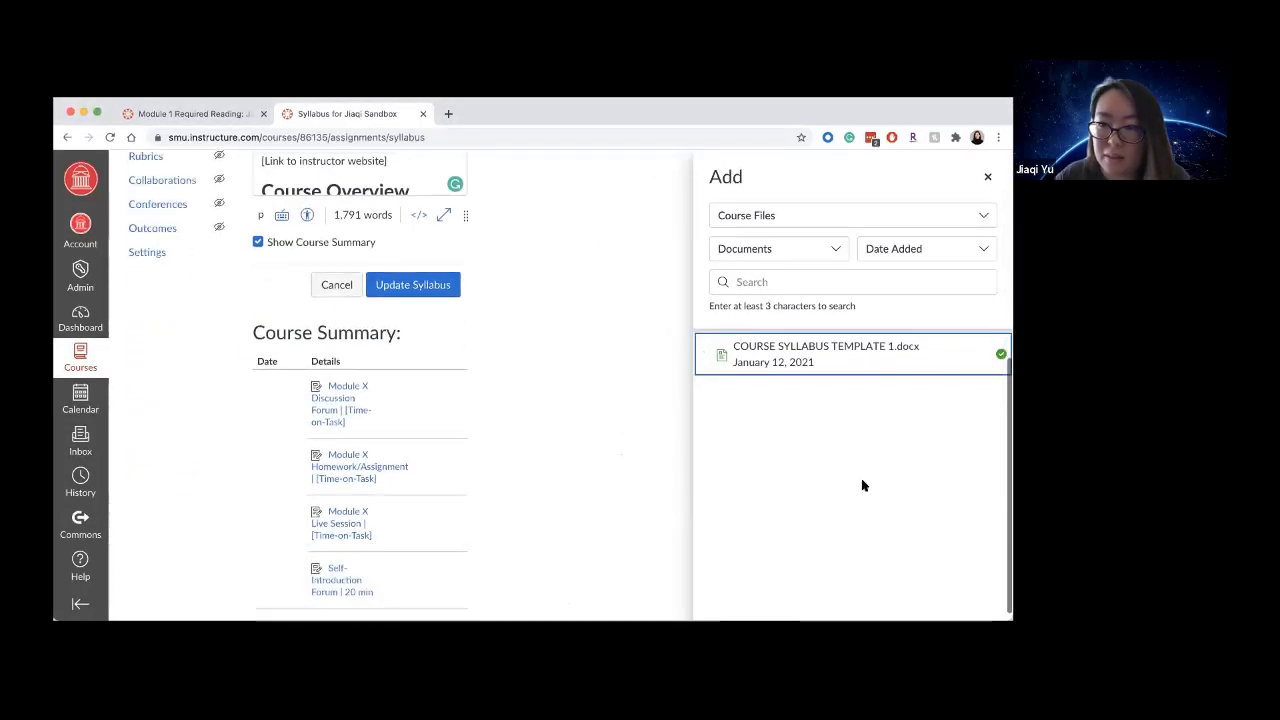
left_click(425, 277)
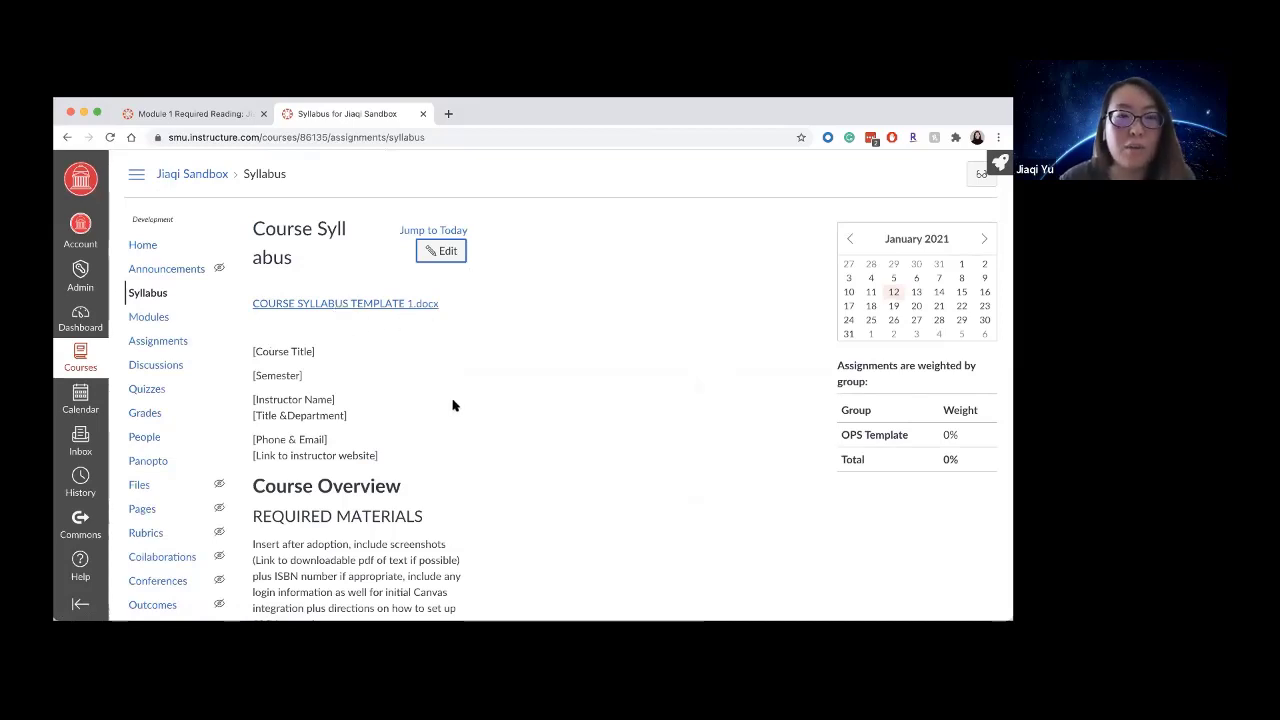
- Set the COURSE SYLLABUS TEMPLATE 1.docx link in the syllabus to automatically open an in-line preview and save the update
left_click(446, 252)
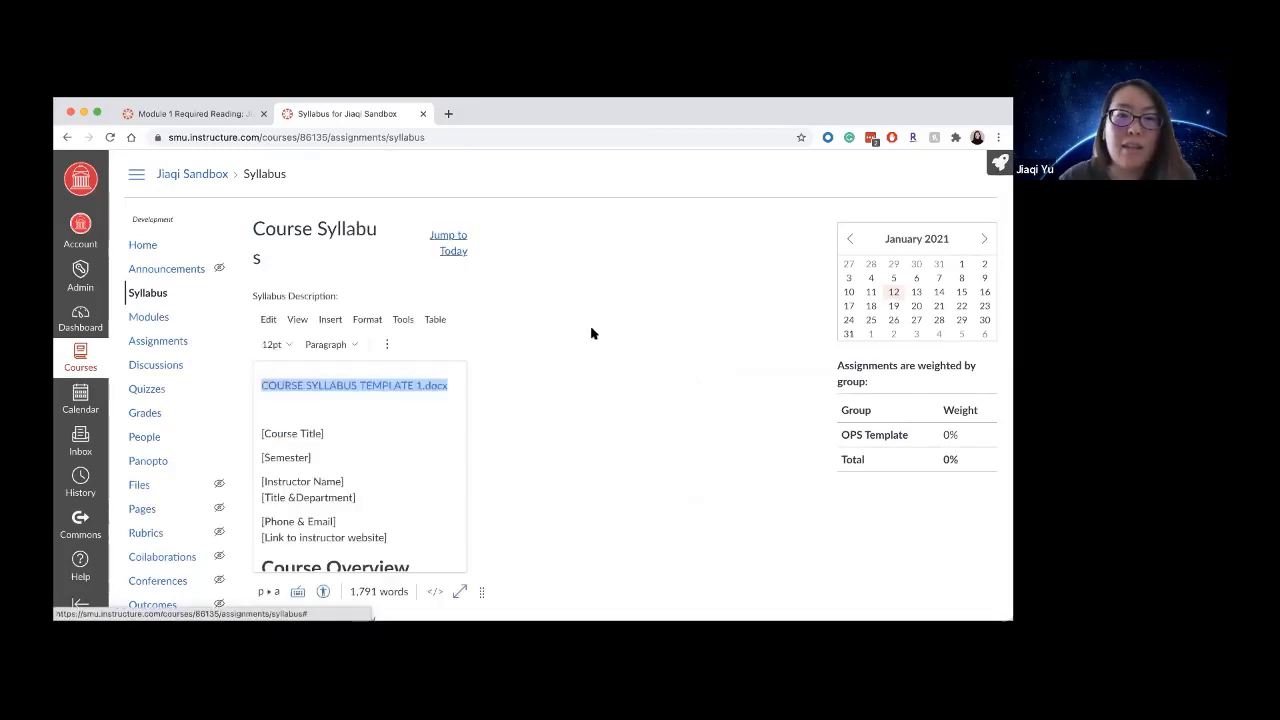
left_click(363, 385)
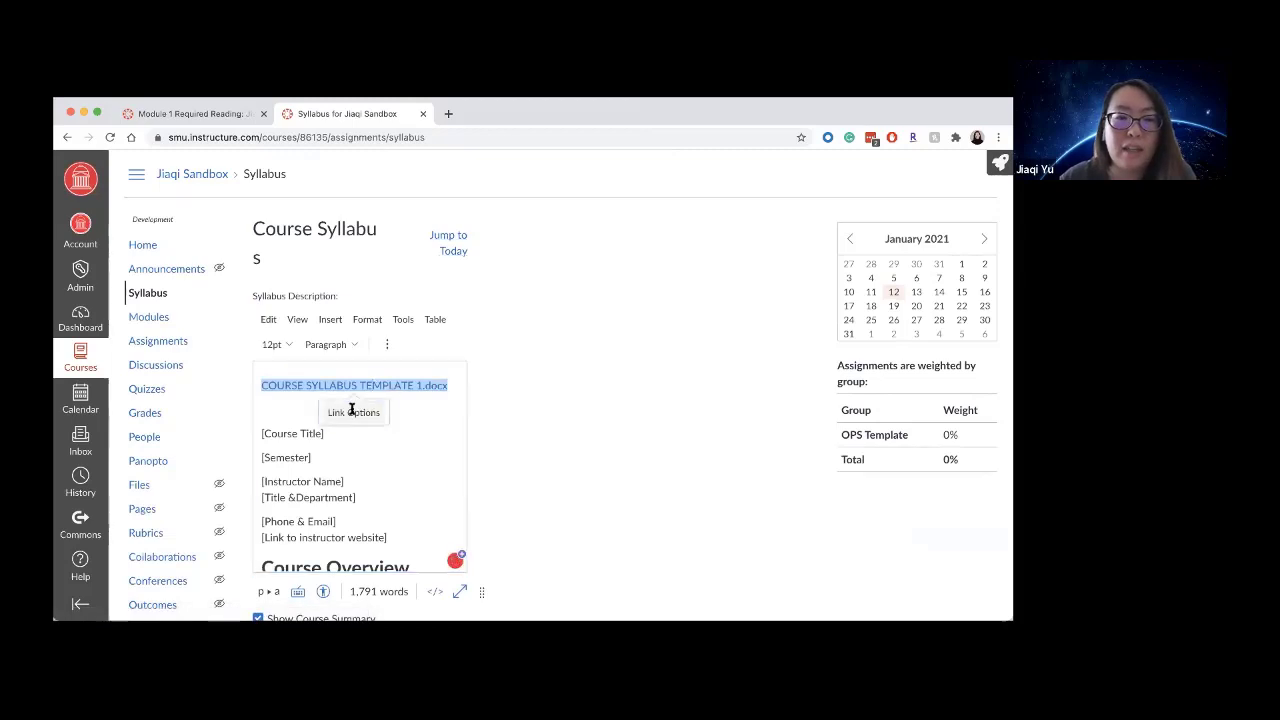
left_click(353, 411)
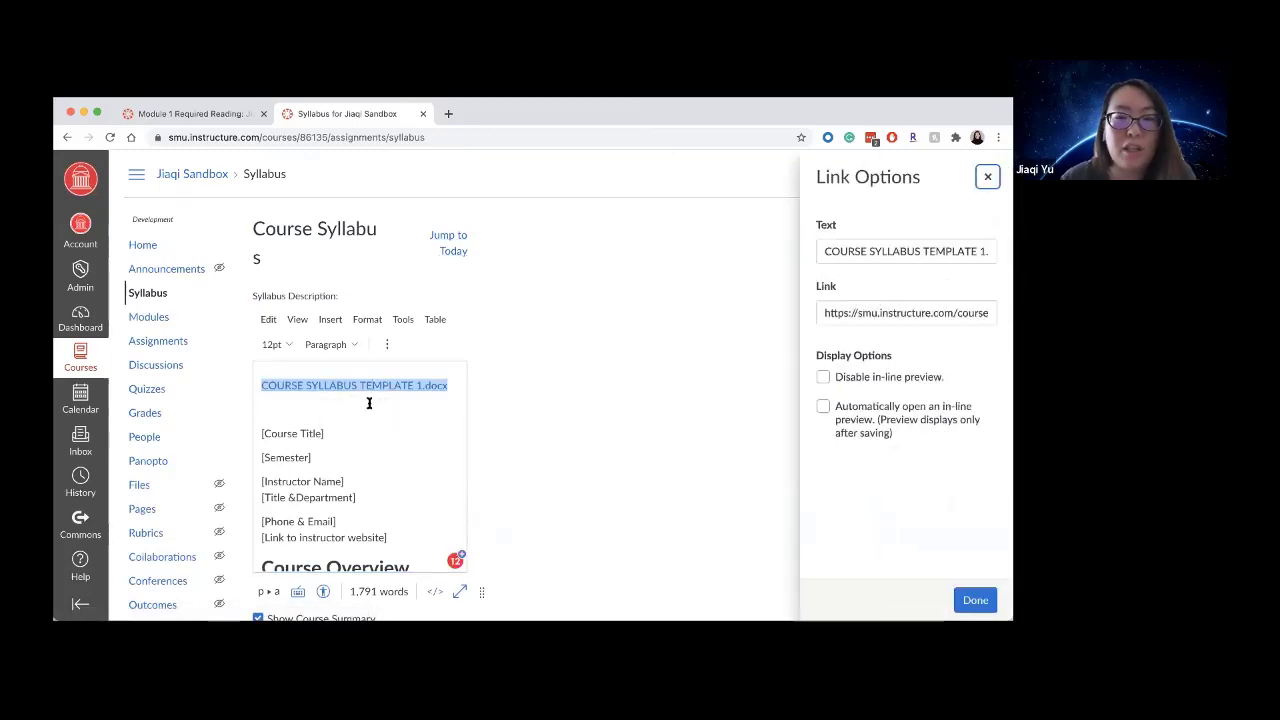
left_click(823, 406)
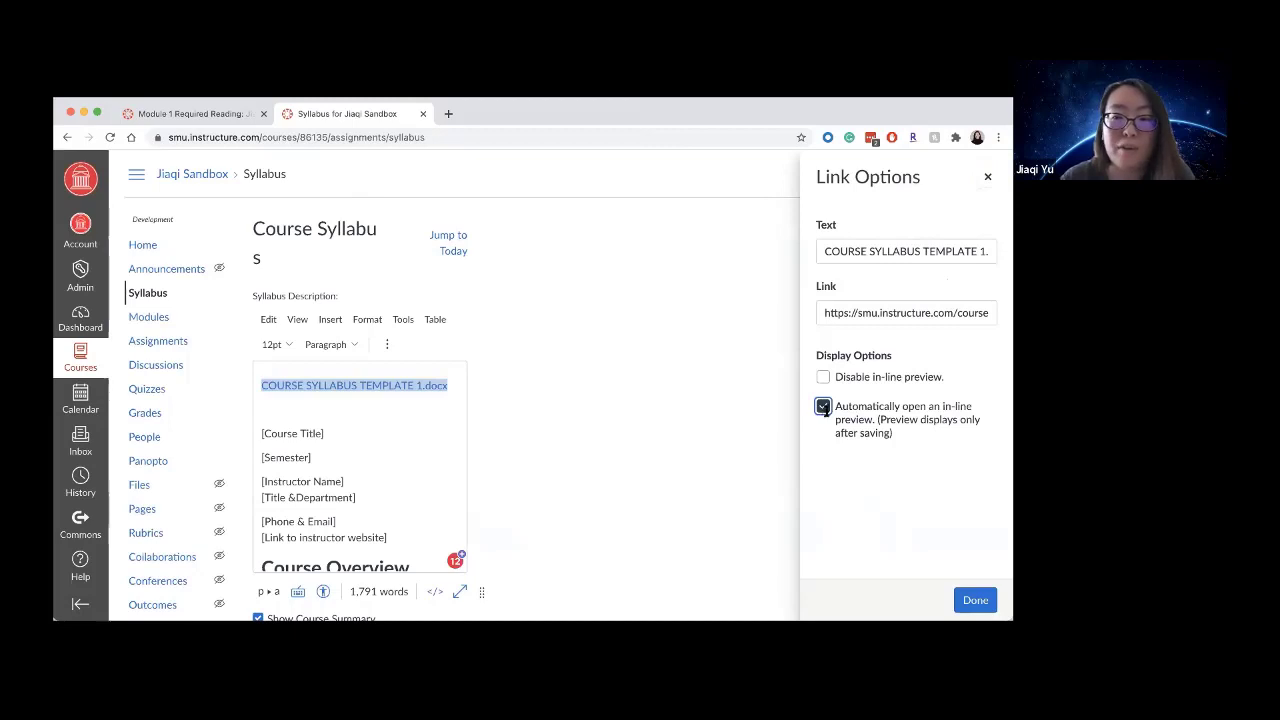
left_click(976, 601)
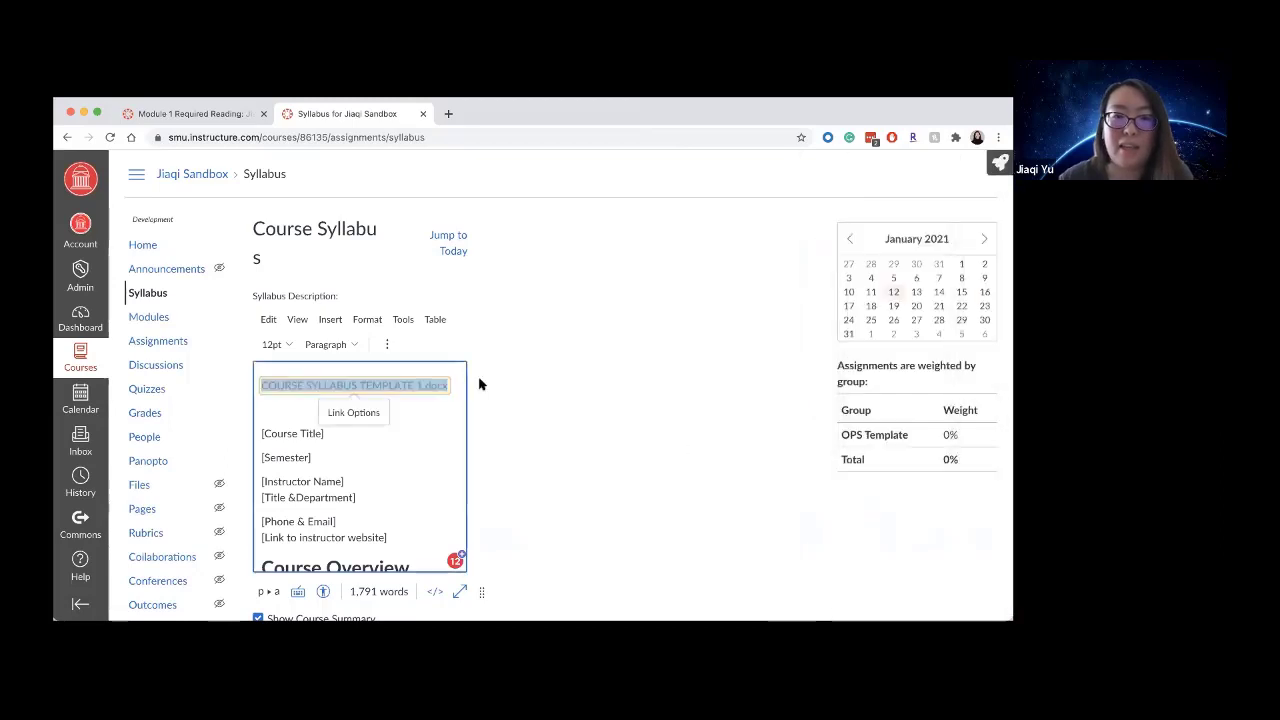
scroll(552, 537, "down", 2)
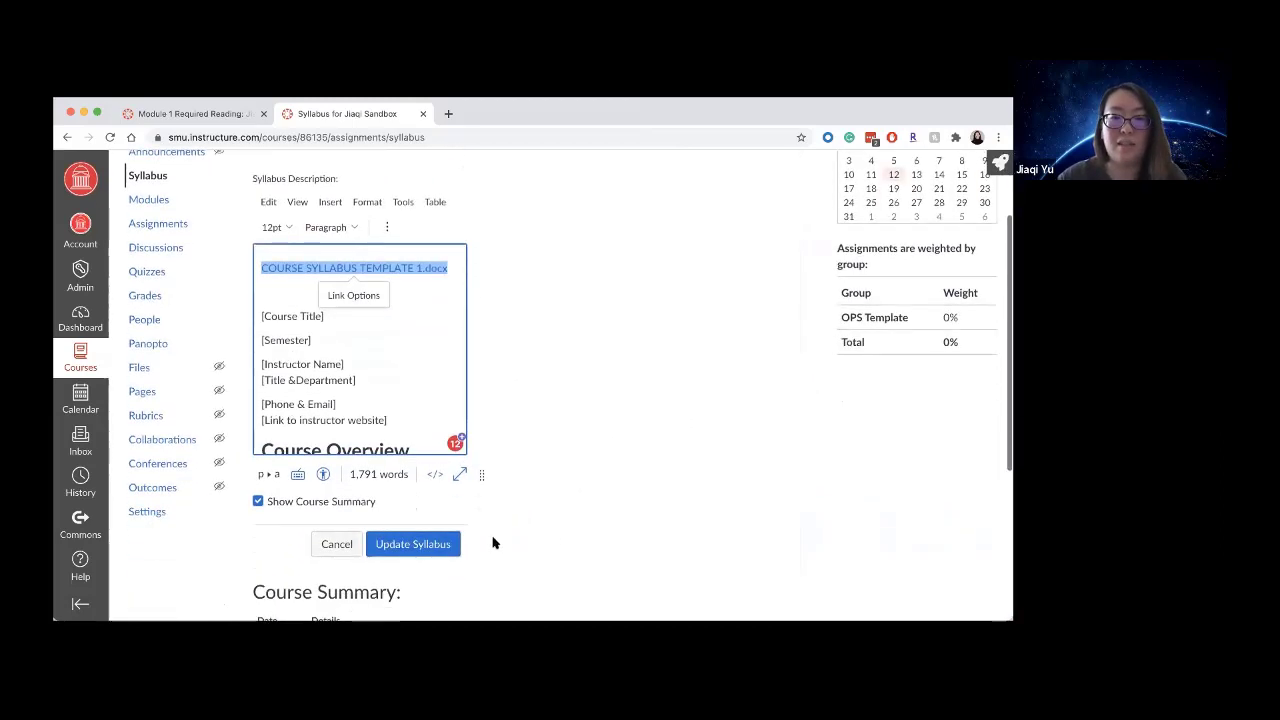
left_click(447, 544)
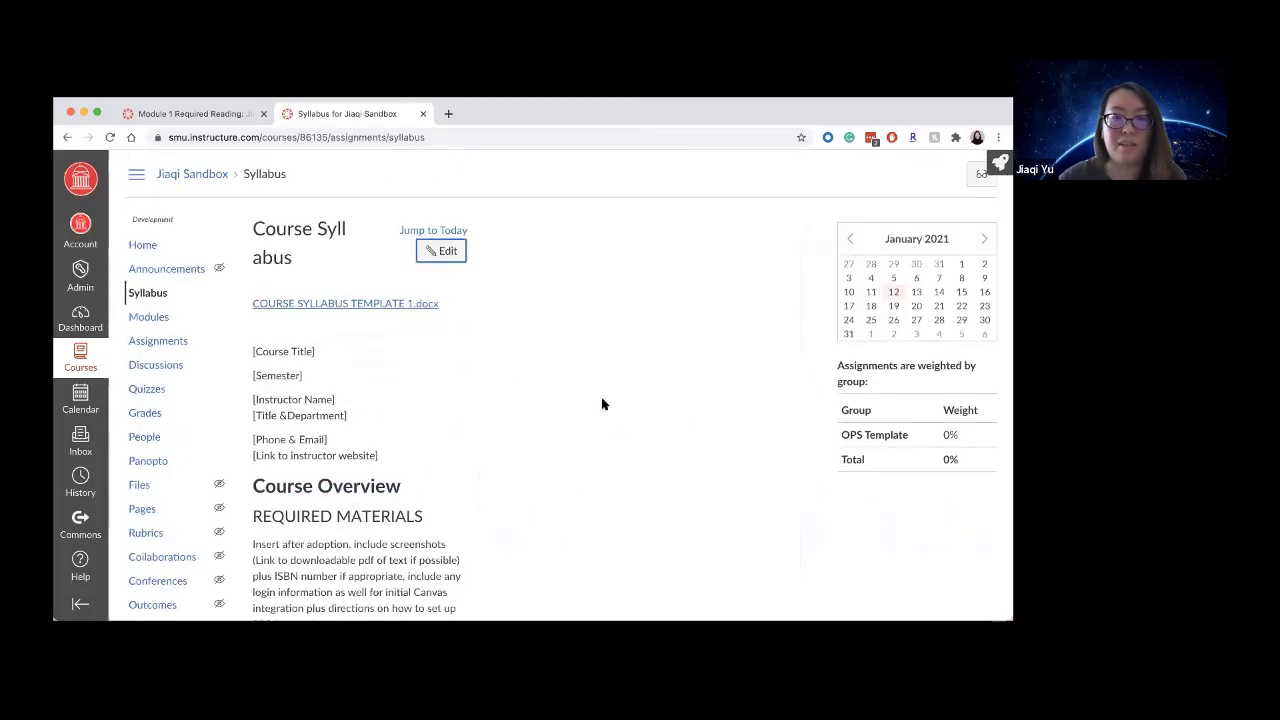
- Check the in-line preview option of the syllabus document link in the editor and save the syllabus again
left_click(446, 253)
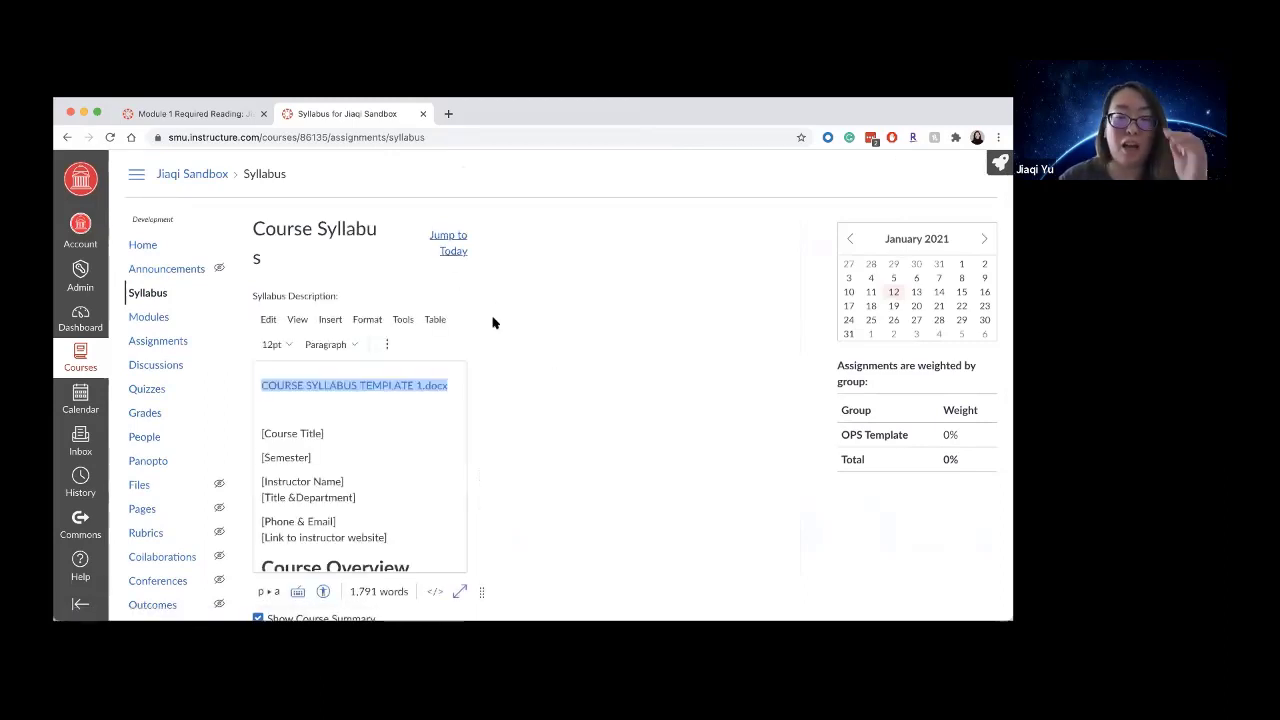
left_click(429, 430)
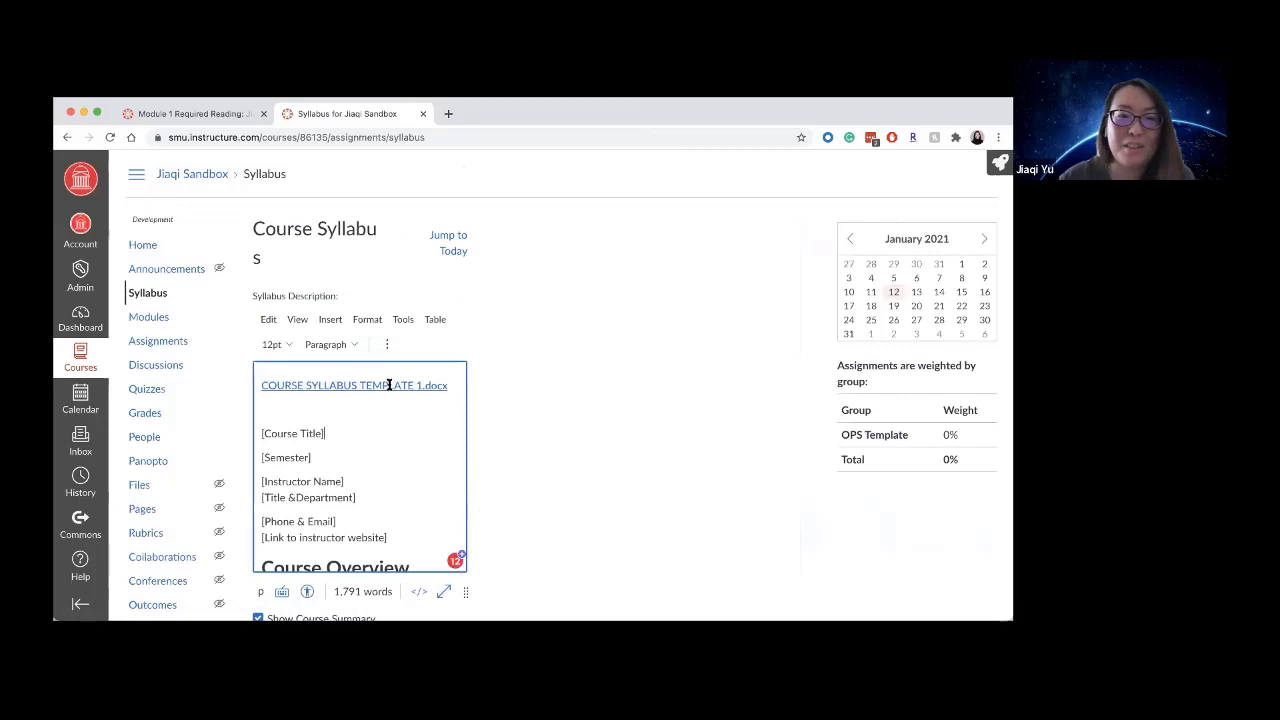
left_click(389, 385)
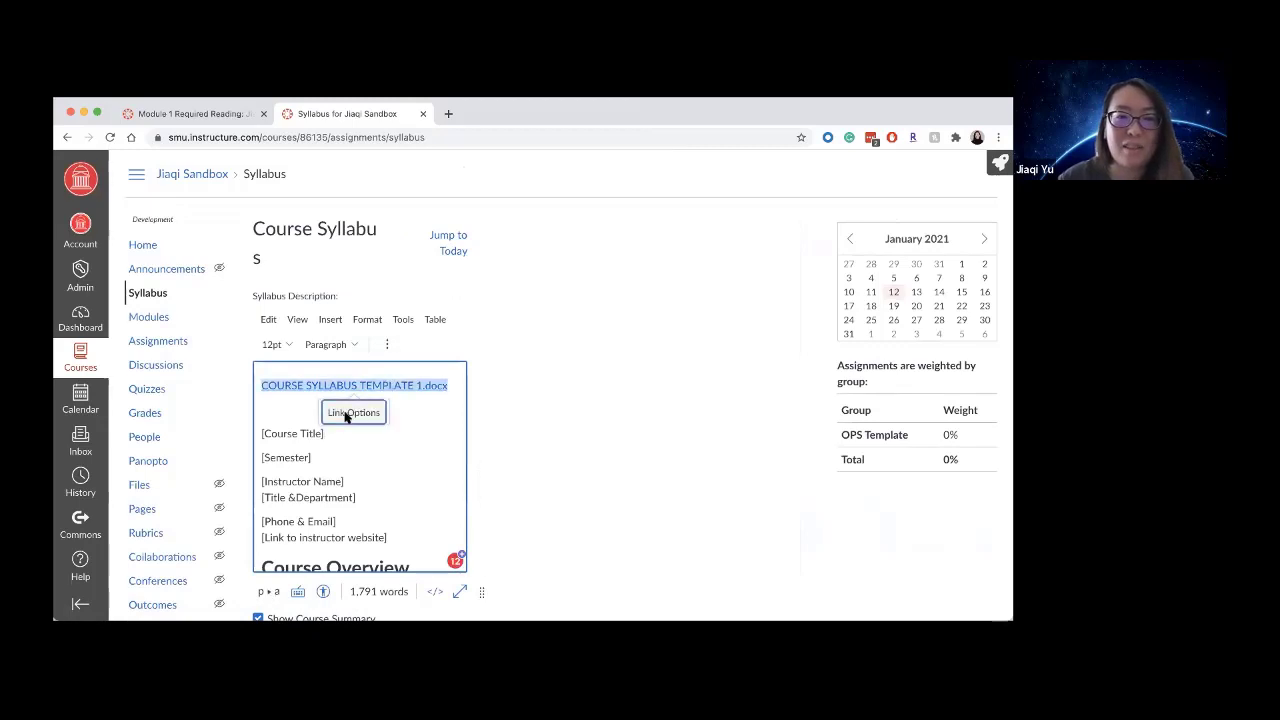
left_click(358, 412)
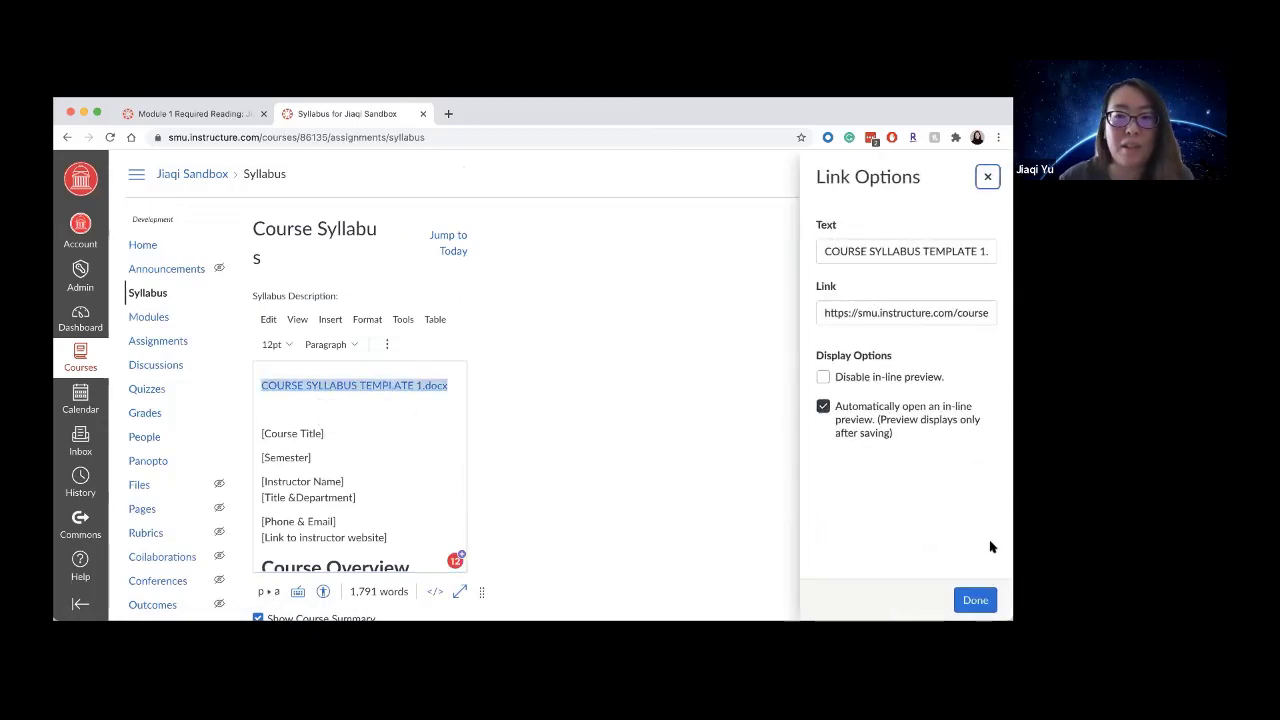
left_click(974, 600)
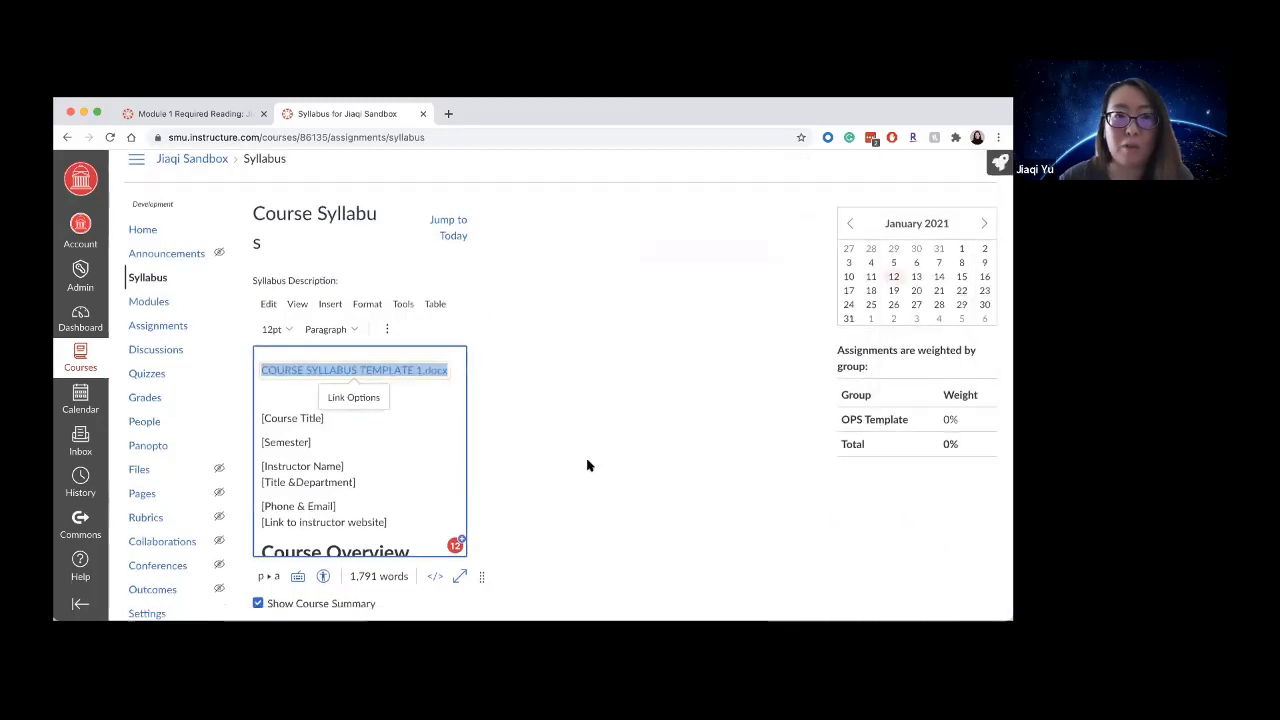
scroll(586, 463, "down", 3)
left_click(412, 519)
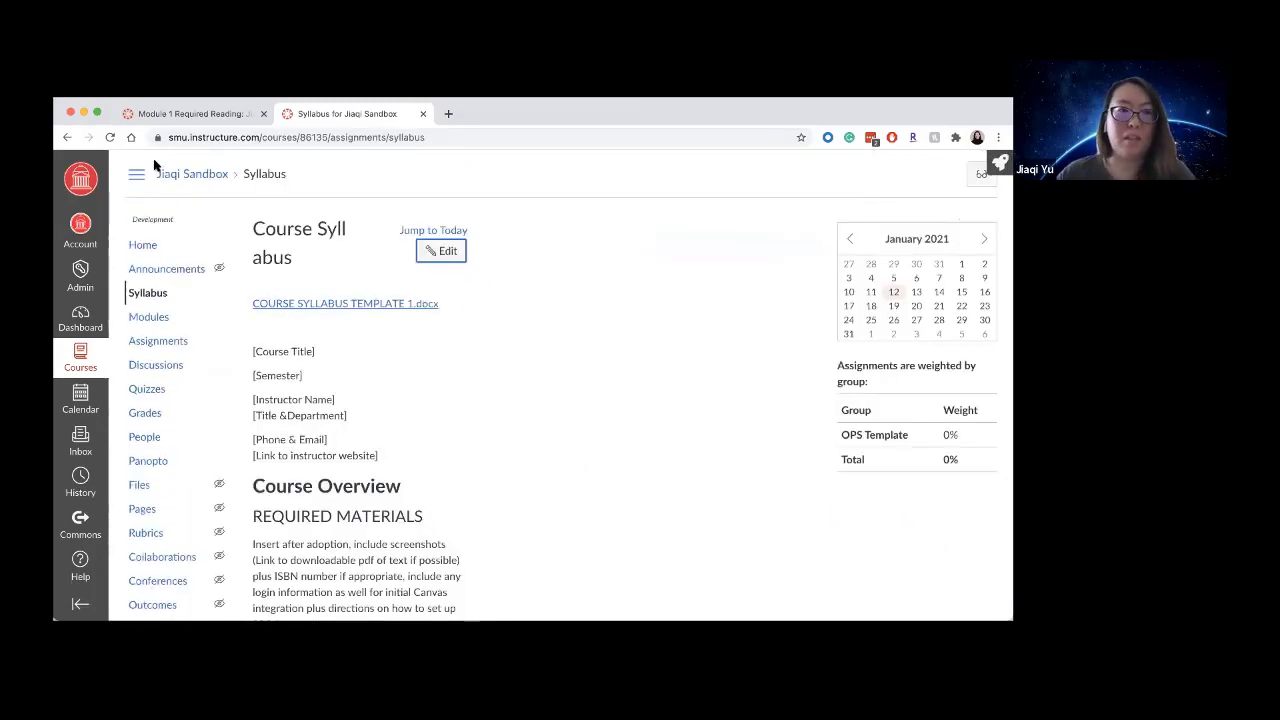
- Review the embedded document preview on the Module 1 Required Reading page and open the Uploaded Media folder in the course files
left_click(212, 117)
right_click(207, 119)
left_click(229, 174)
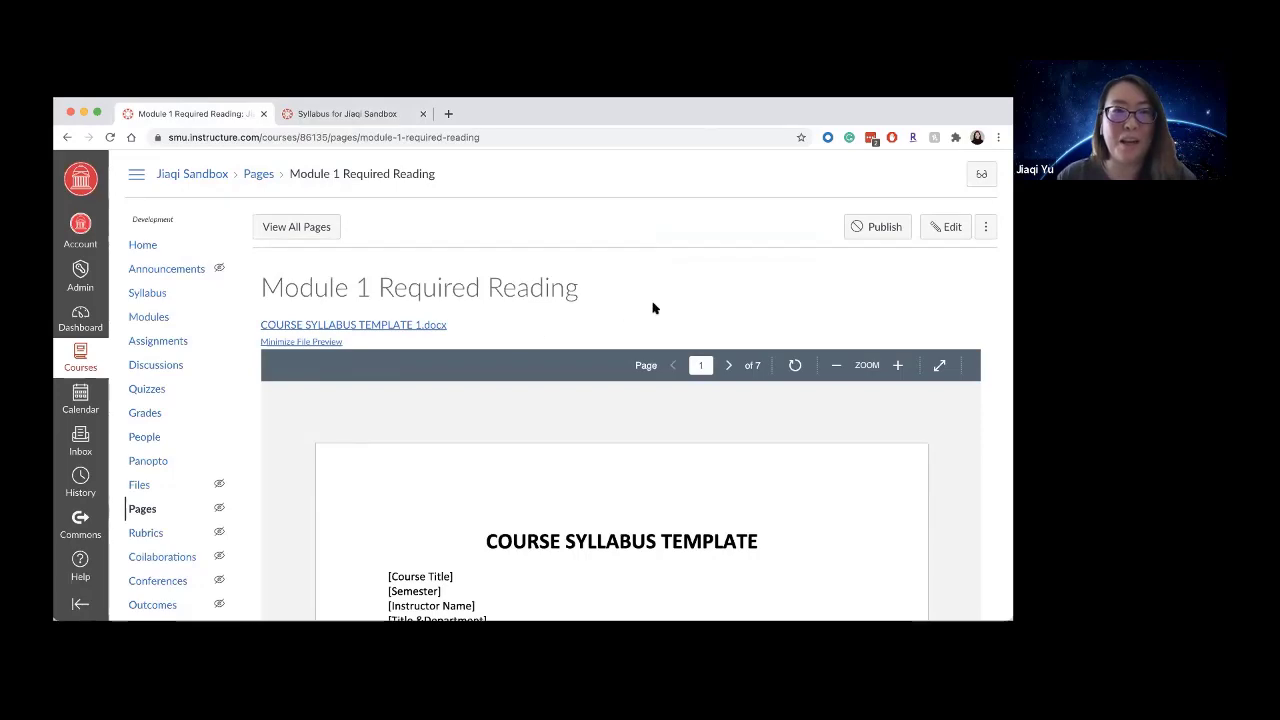
scroll(728, 310, "down", 1)
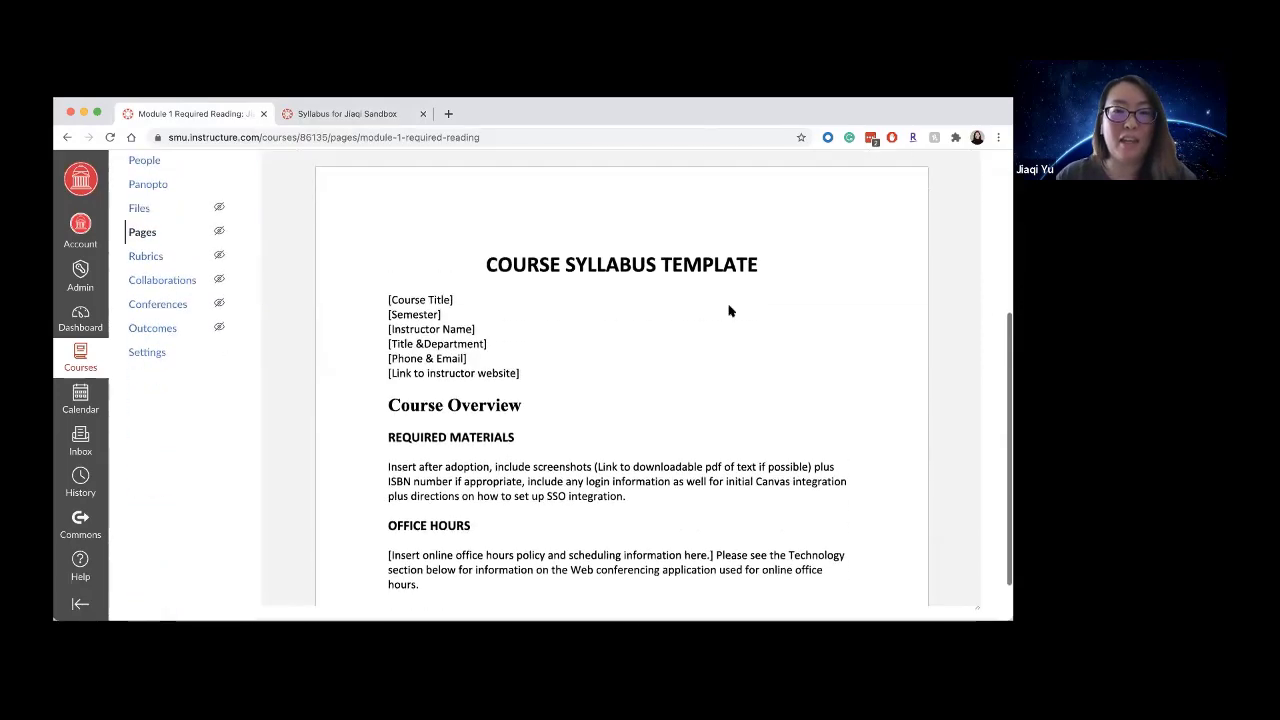
scroll(729, 310, "up", 3)
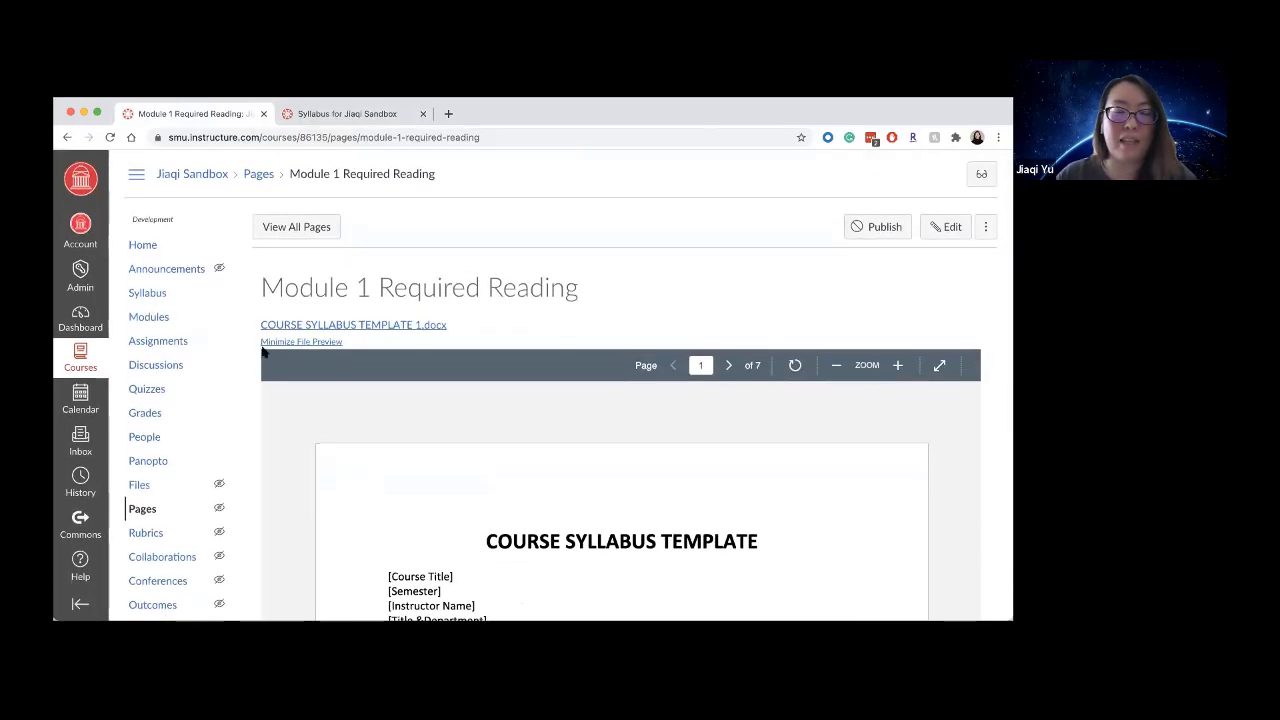
left_click(137, 486)
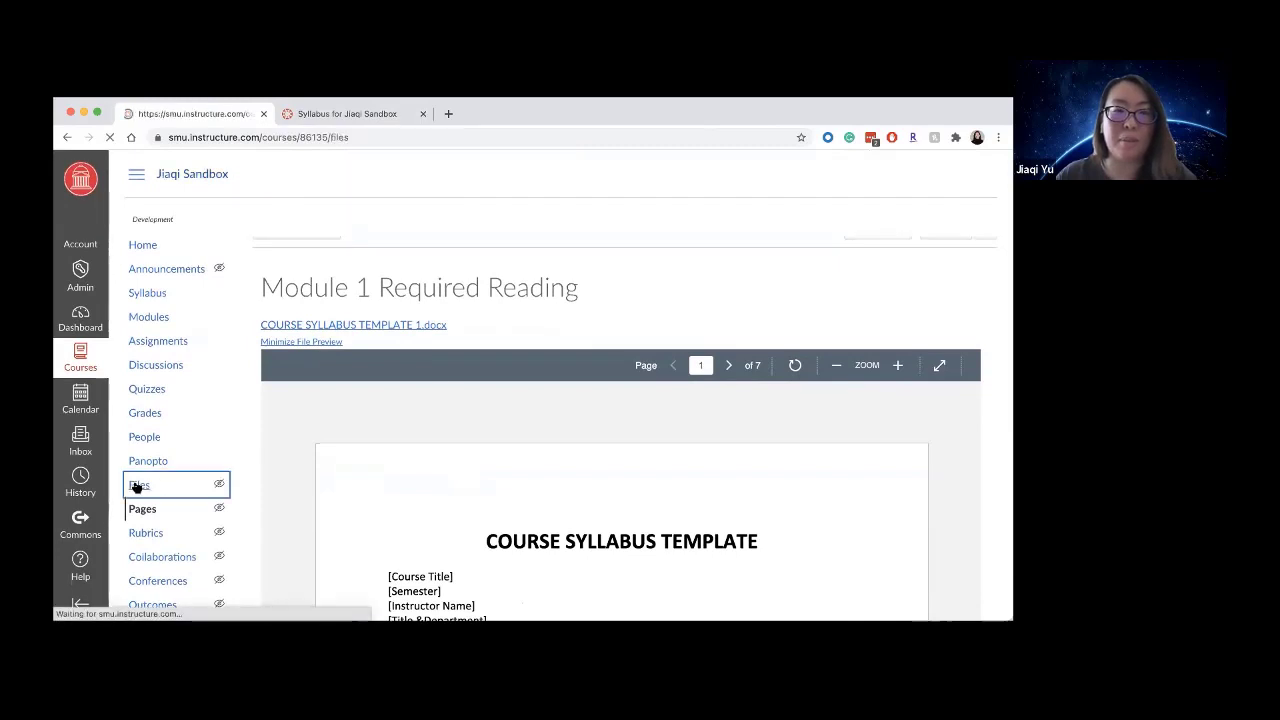
left_click(500, 409)
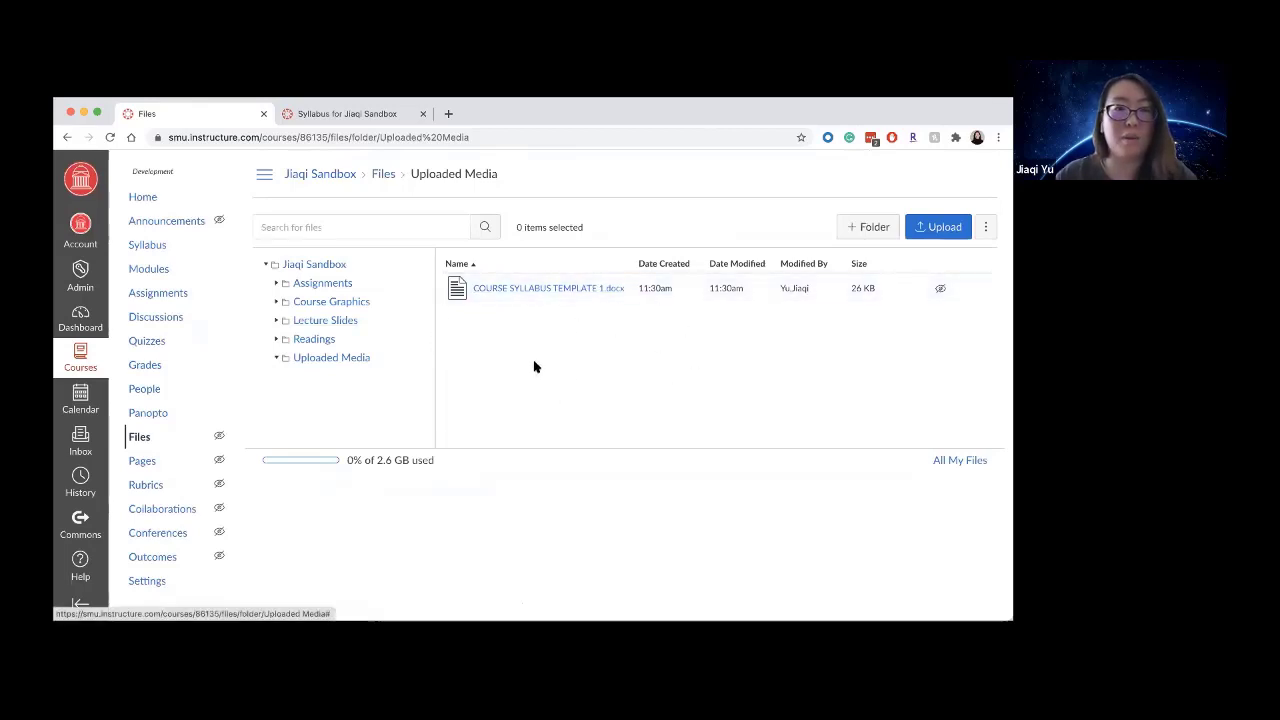
- Open the course syllabus page, minimize the file preview and look over the syllabus text beneath the document link
left_click(141, 250)
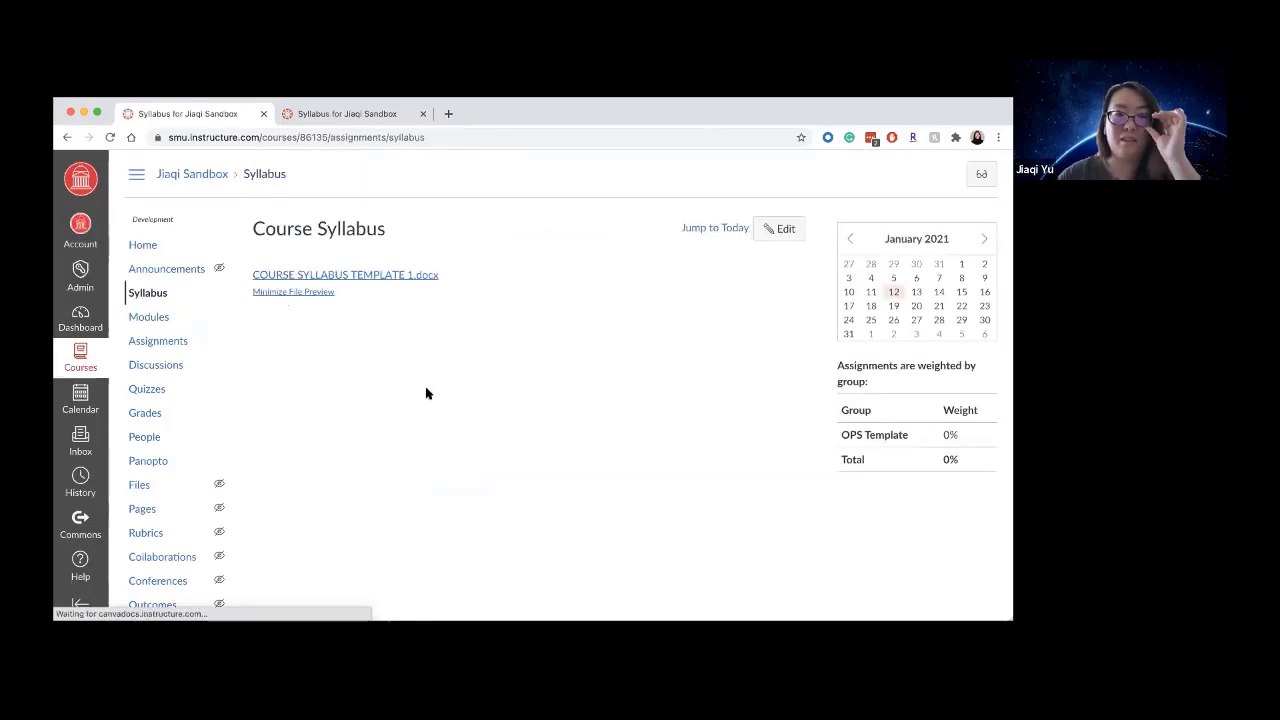
left_click(293, 292)
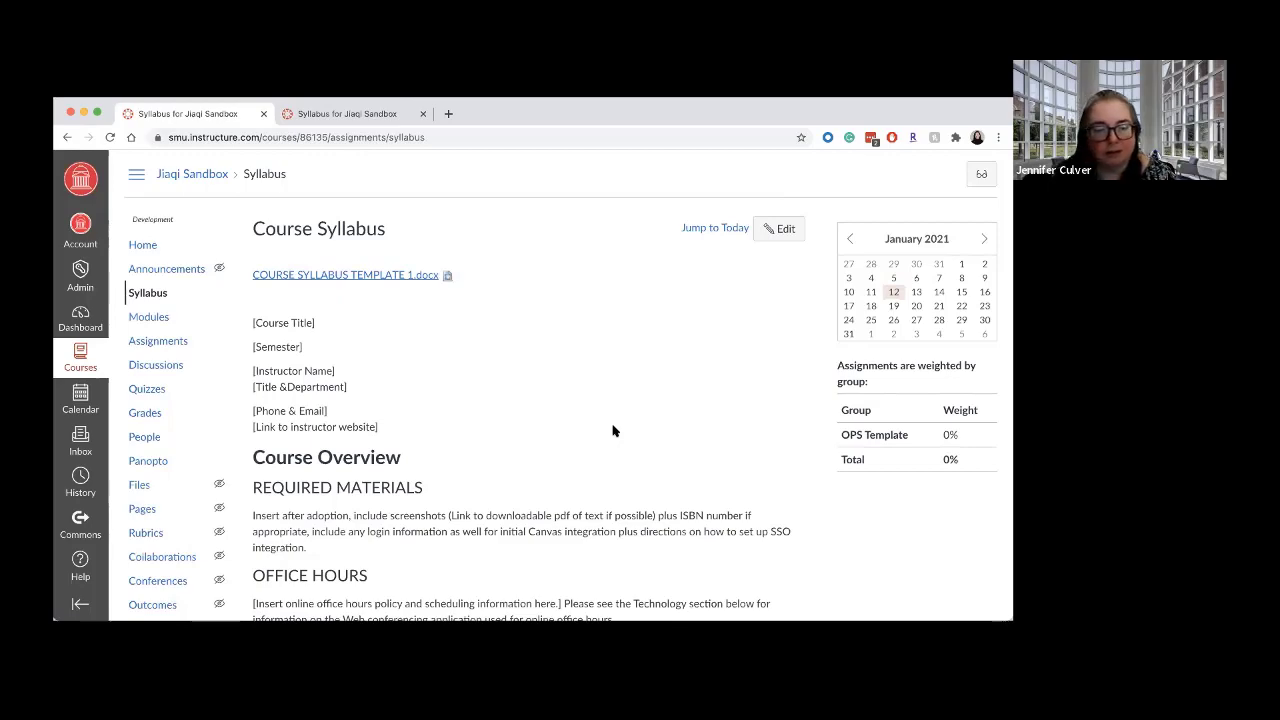
scroll(612, 430, "down", 2)
scroll(167, 416, "up", 2)
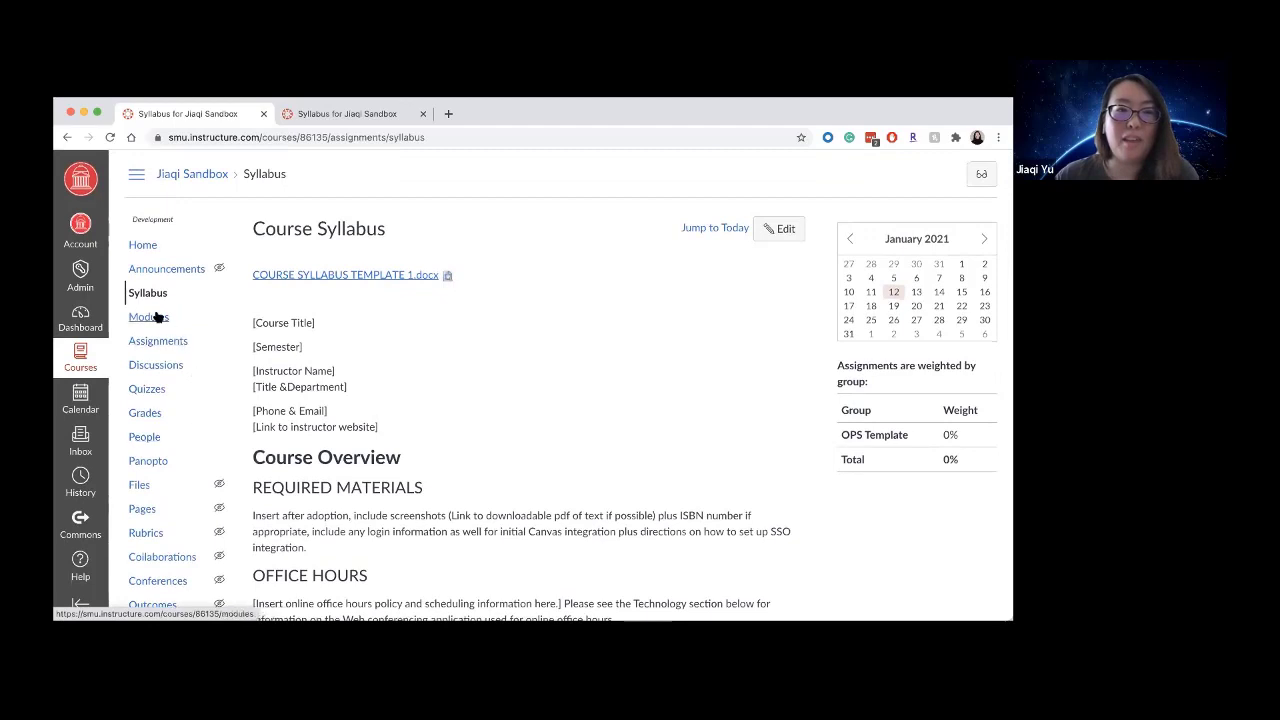
- Return to the course files and show the contents of the Uploaded Media folder
left_click(139, 485)
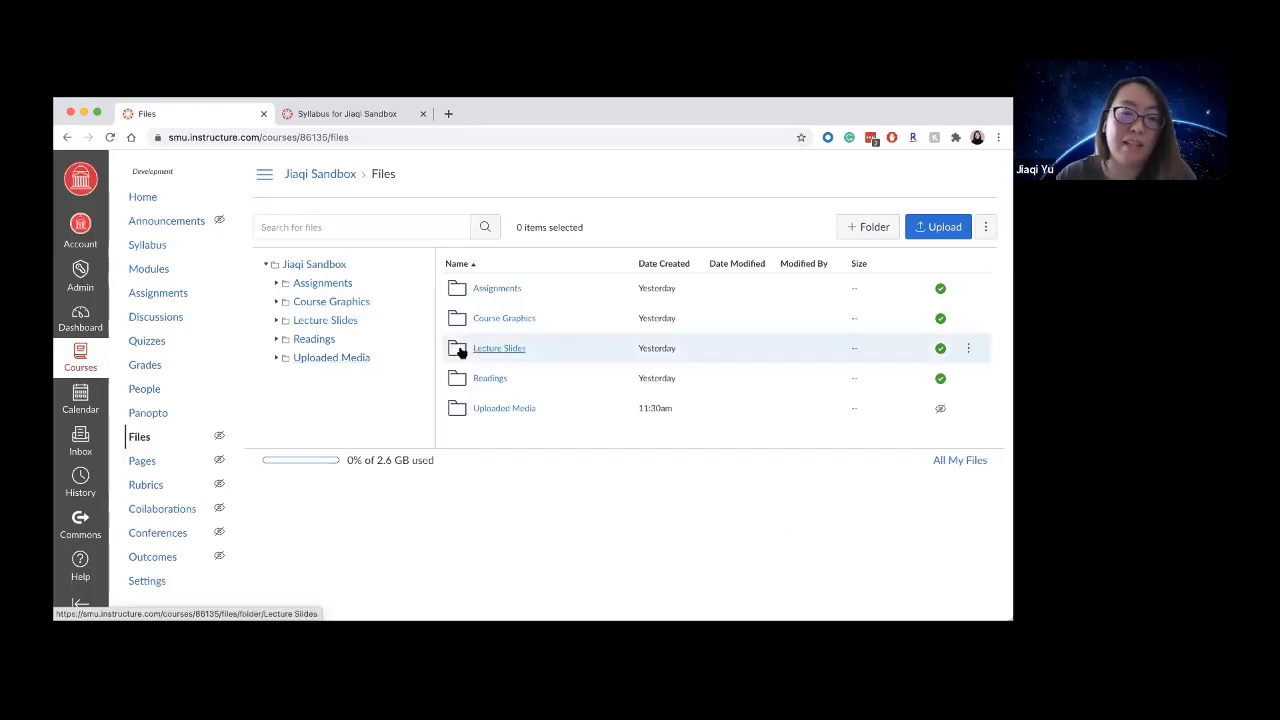
left_click(335, 360)
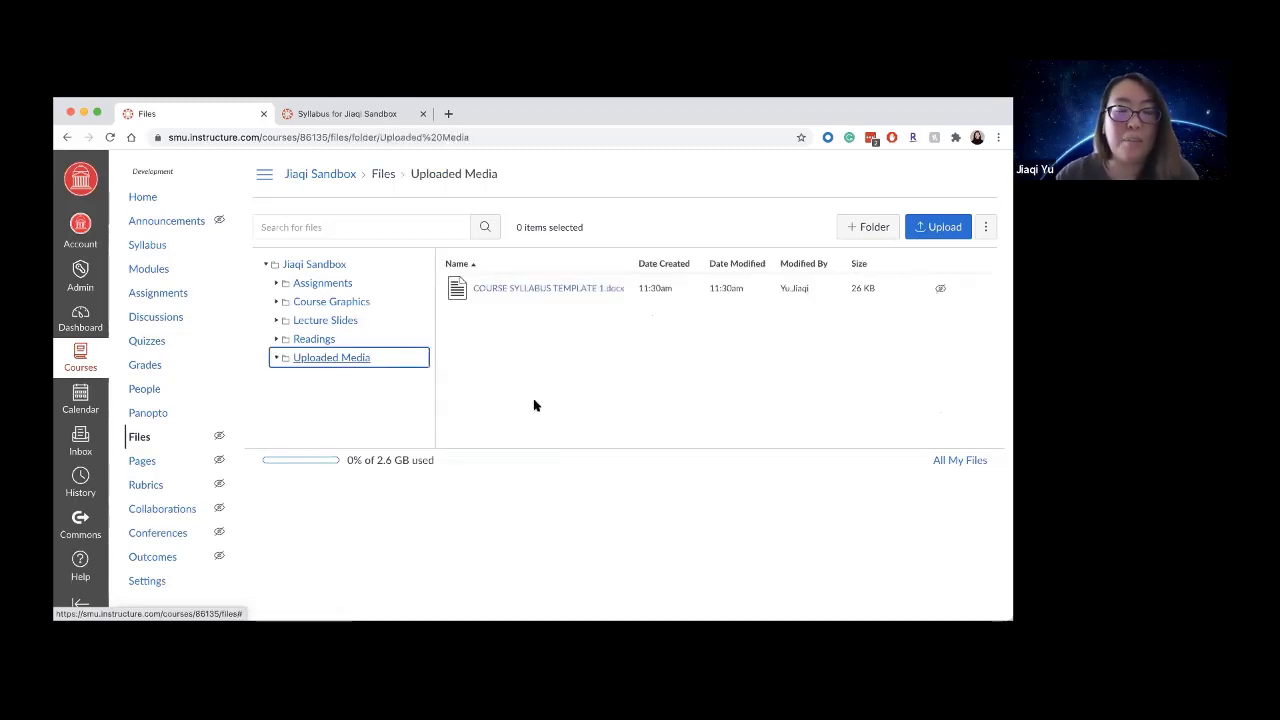